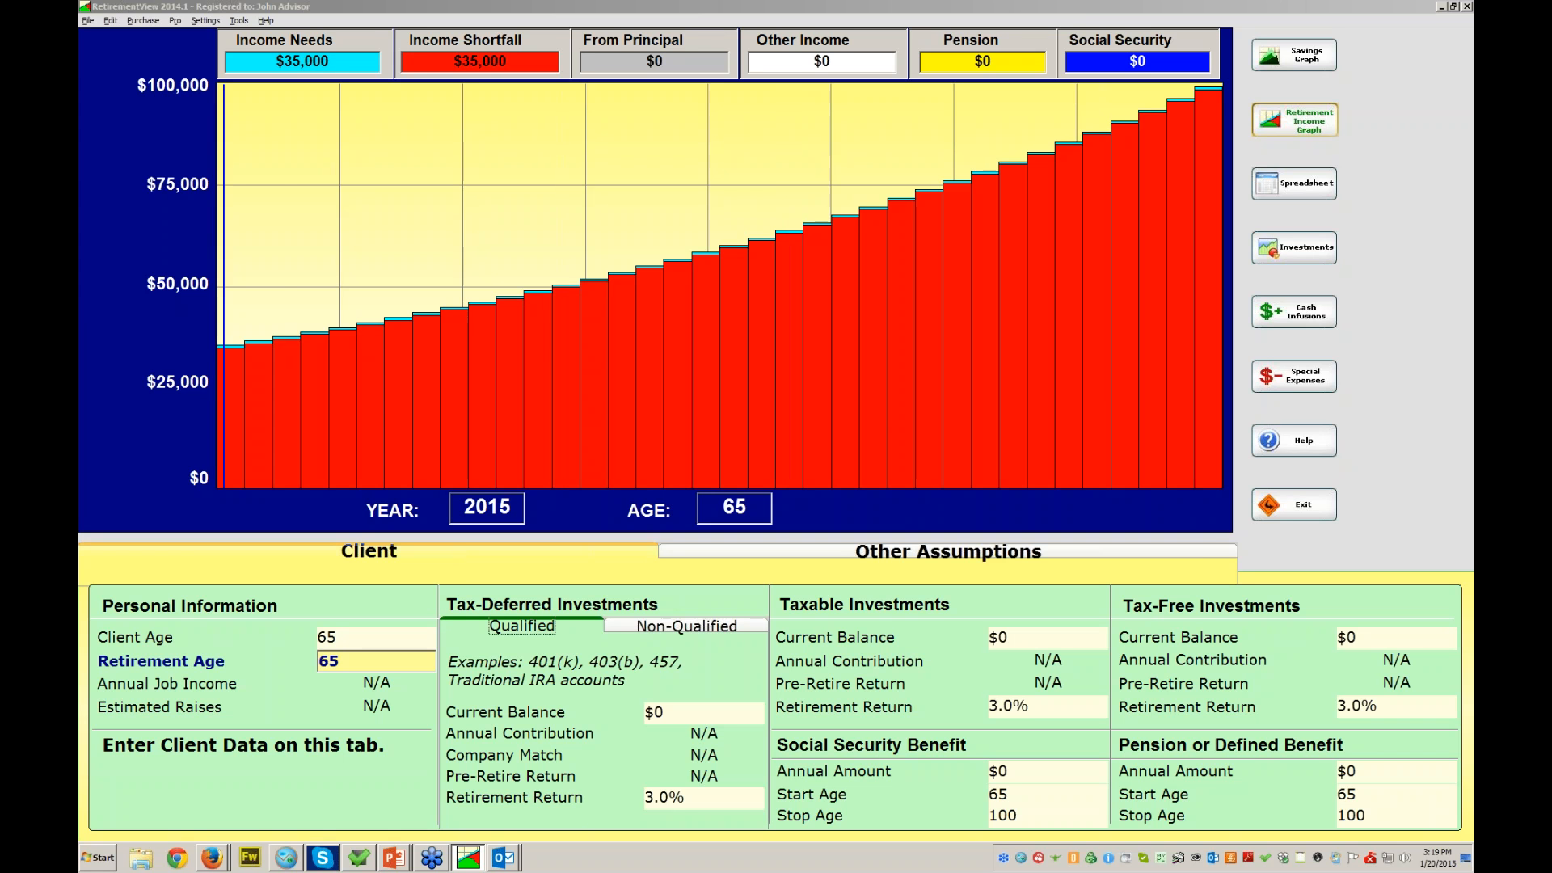
- Start a new client and enter the combined report name and both the client's and spouse's first names
click(88, 20)
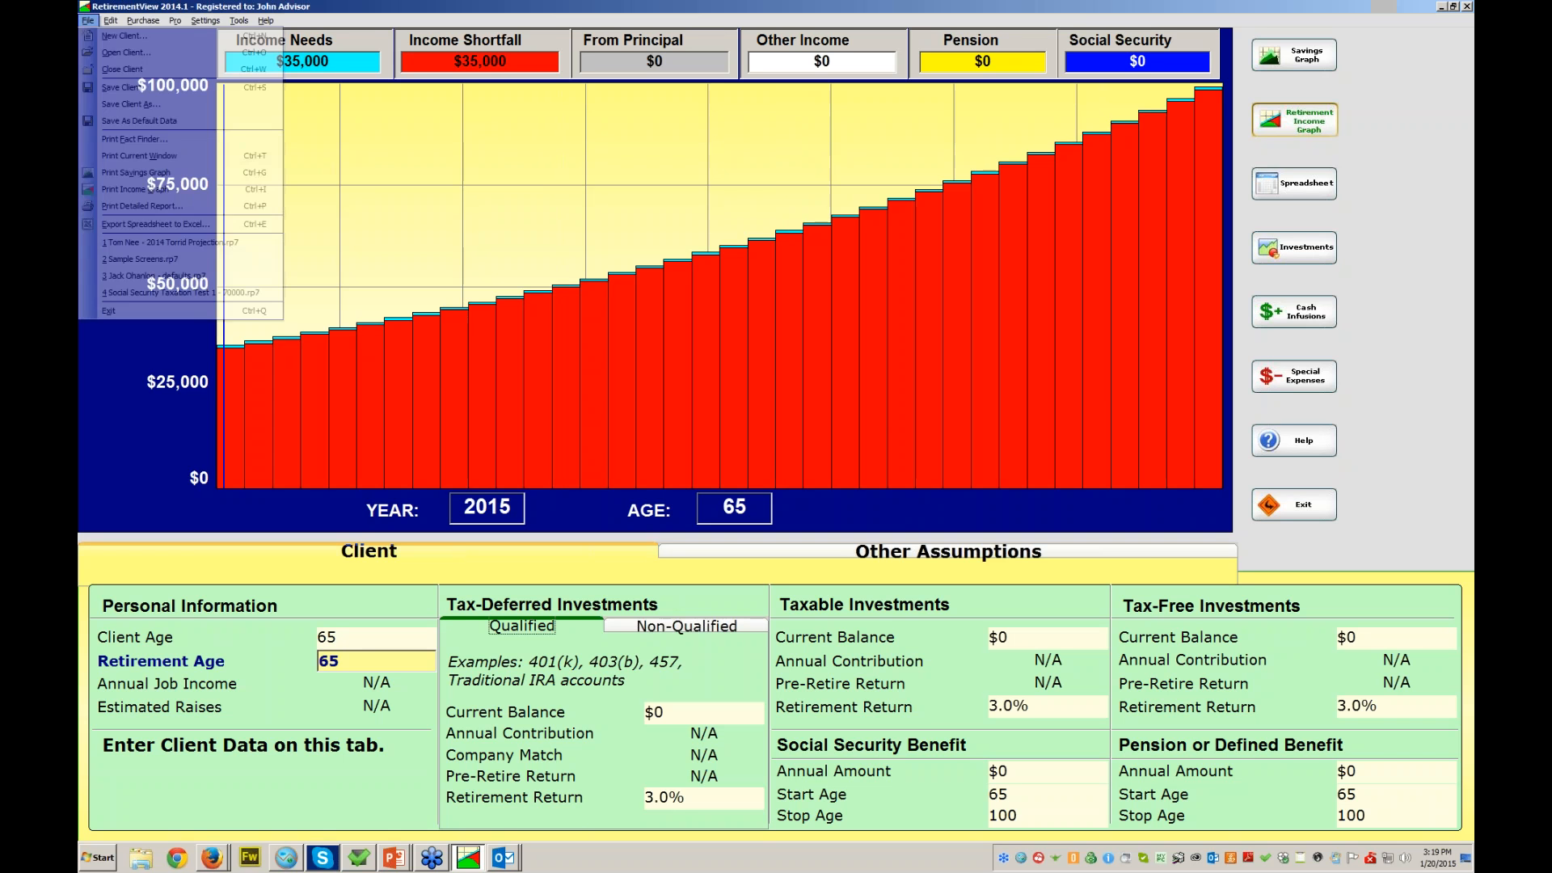
click(125, 35)
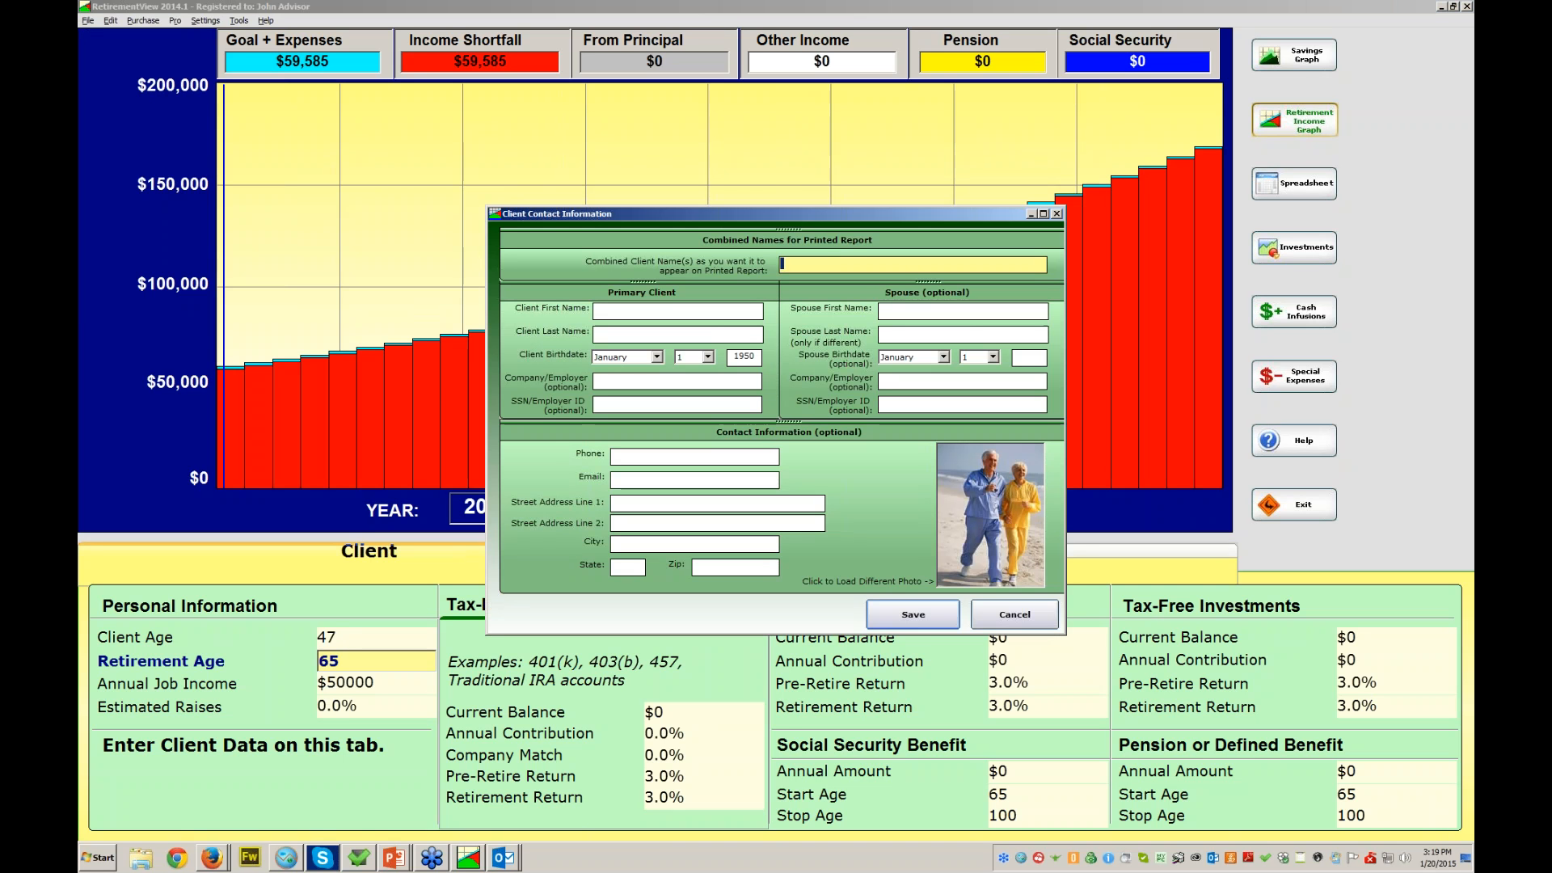
text(Sample for John and Susan Smith)
key(Tab)
text(John)
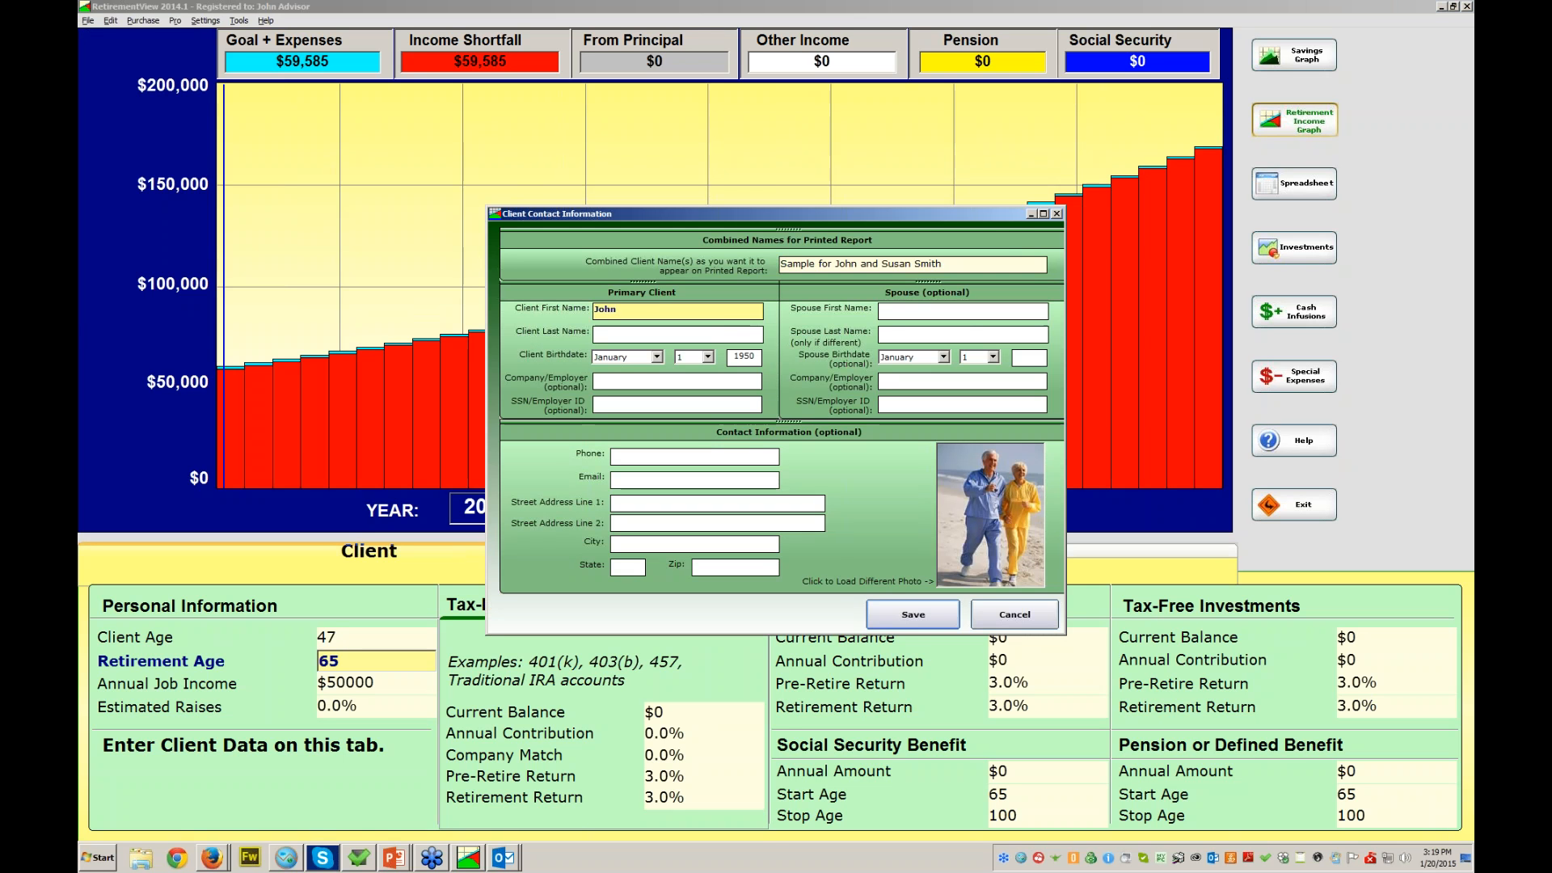
key(Tab)
text(Susan)
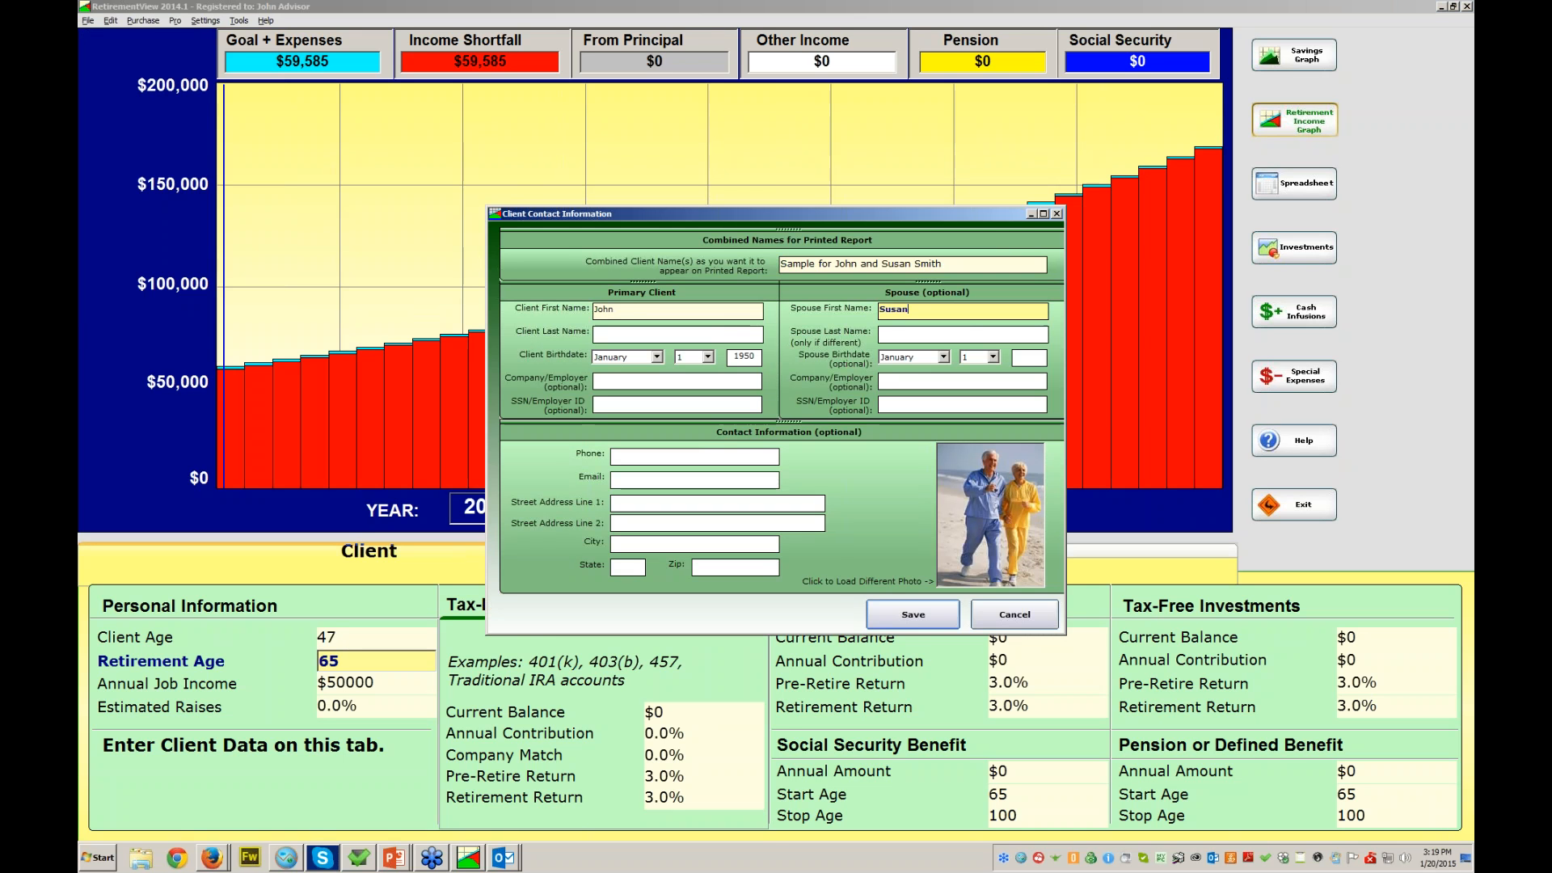
- Enter birth year 1949 for the client and 1952 for the spouse
key(Tab)
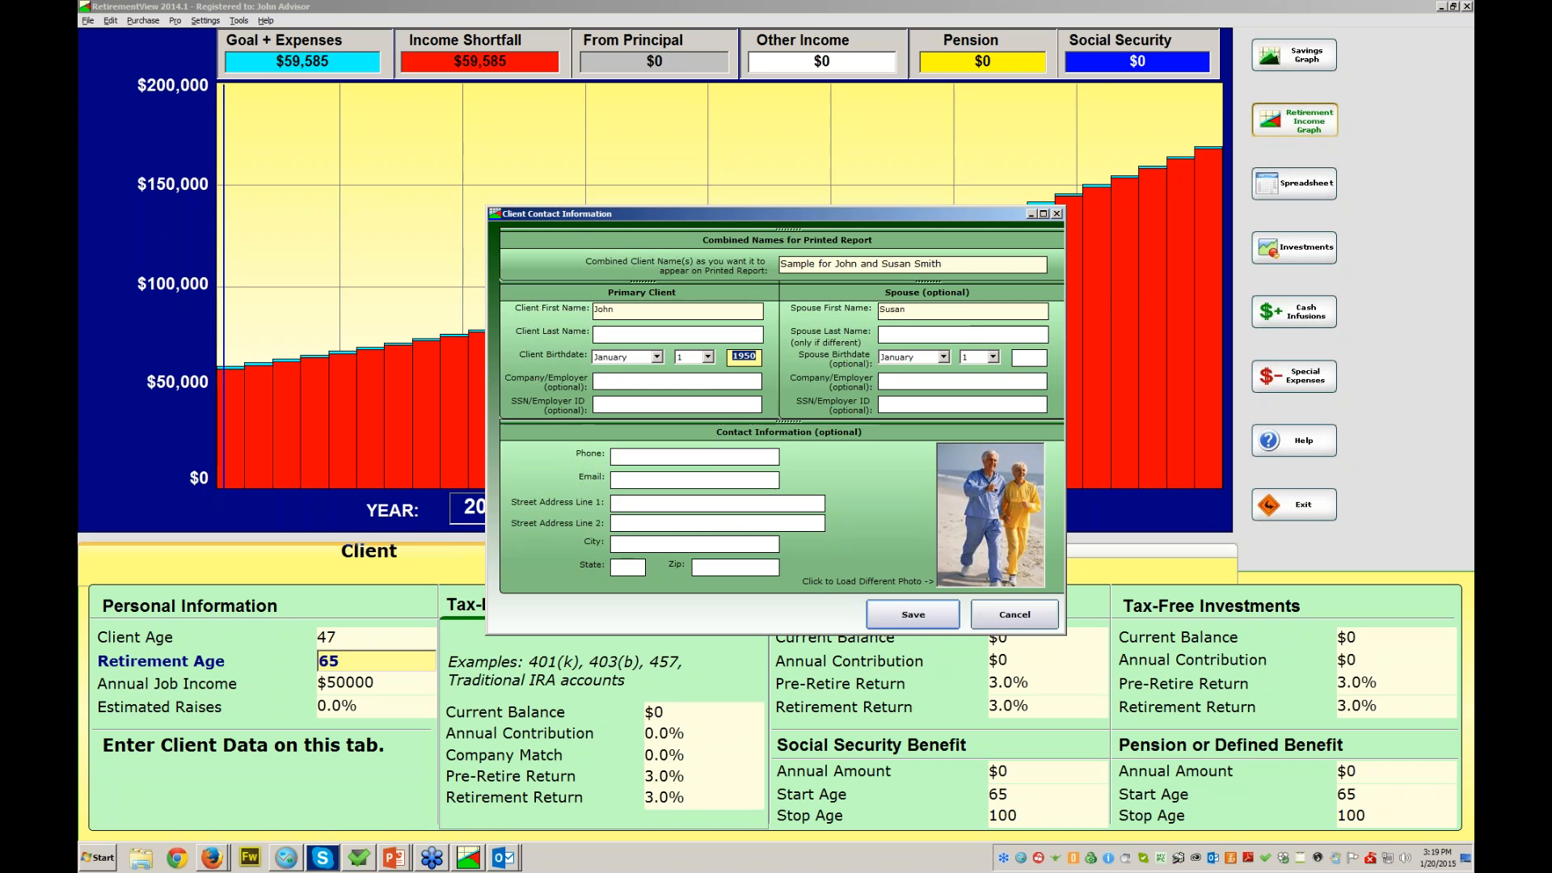
text(1949)
click(913, 310)
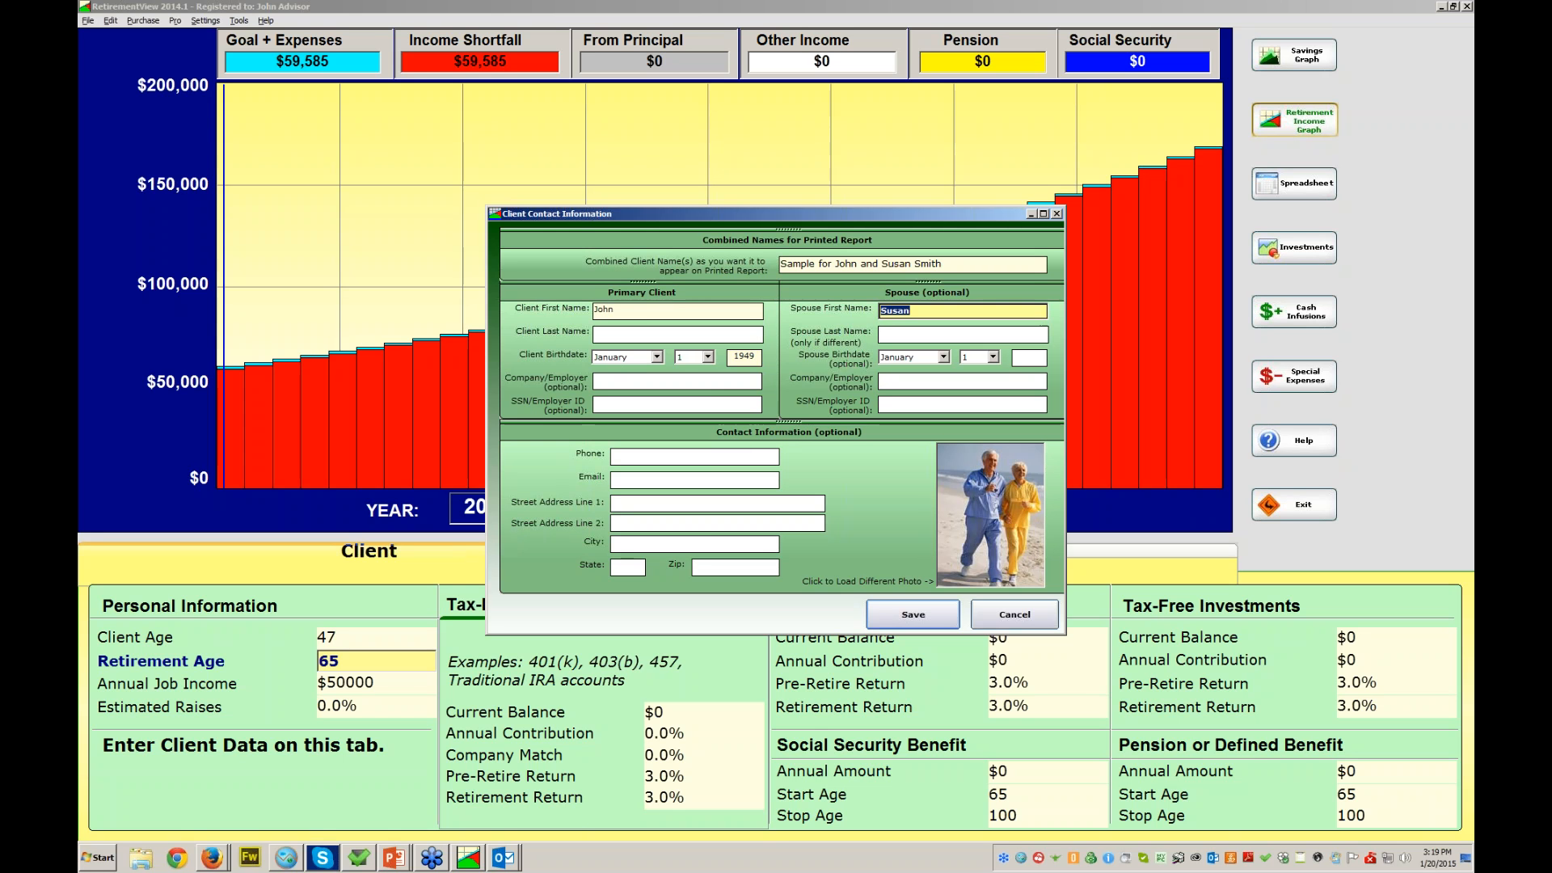
click(1029, 357)
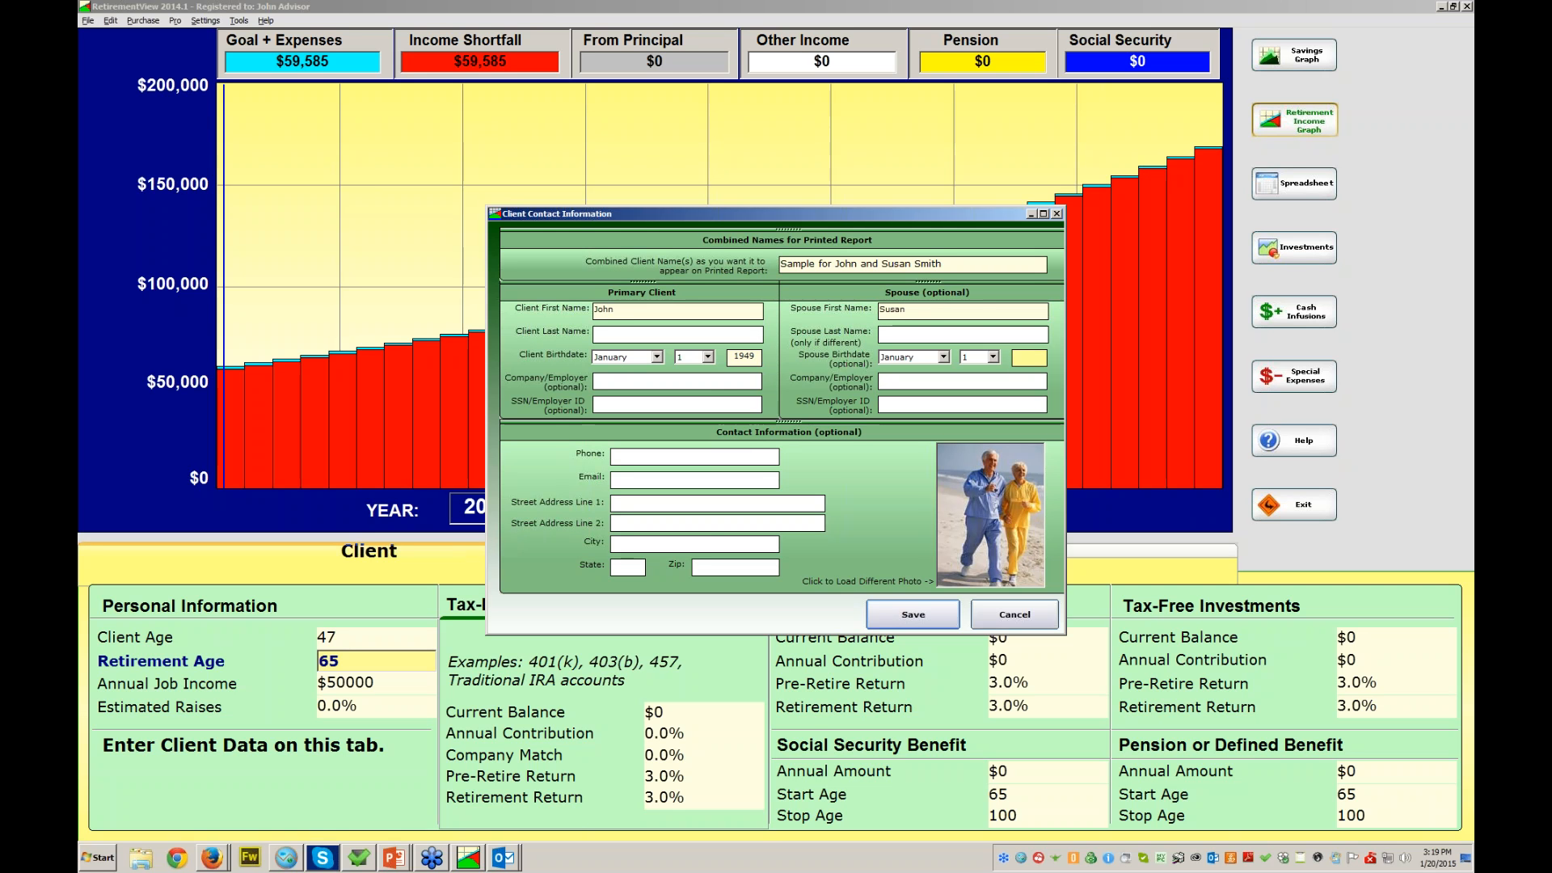
text(1952)
click(943, 357)
- Set the spouse's birth month to March and save the client file as 'Sample for AMS'
click(901, 388)
click(913, 614)
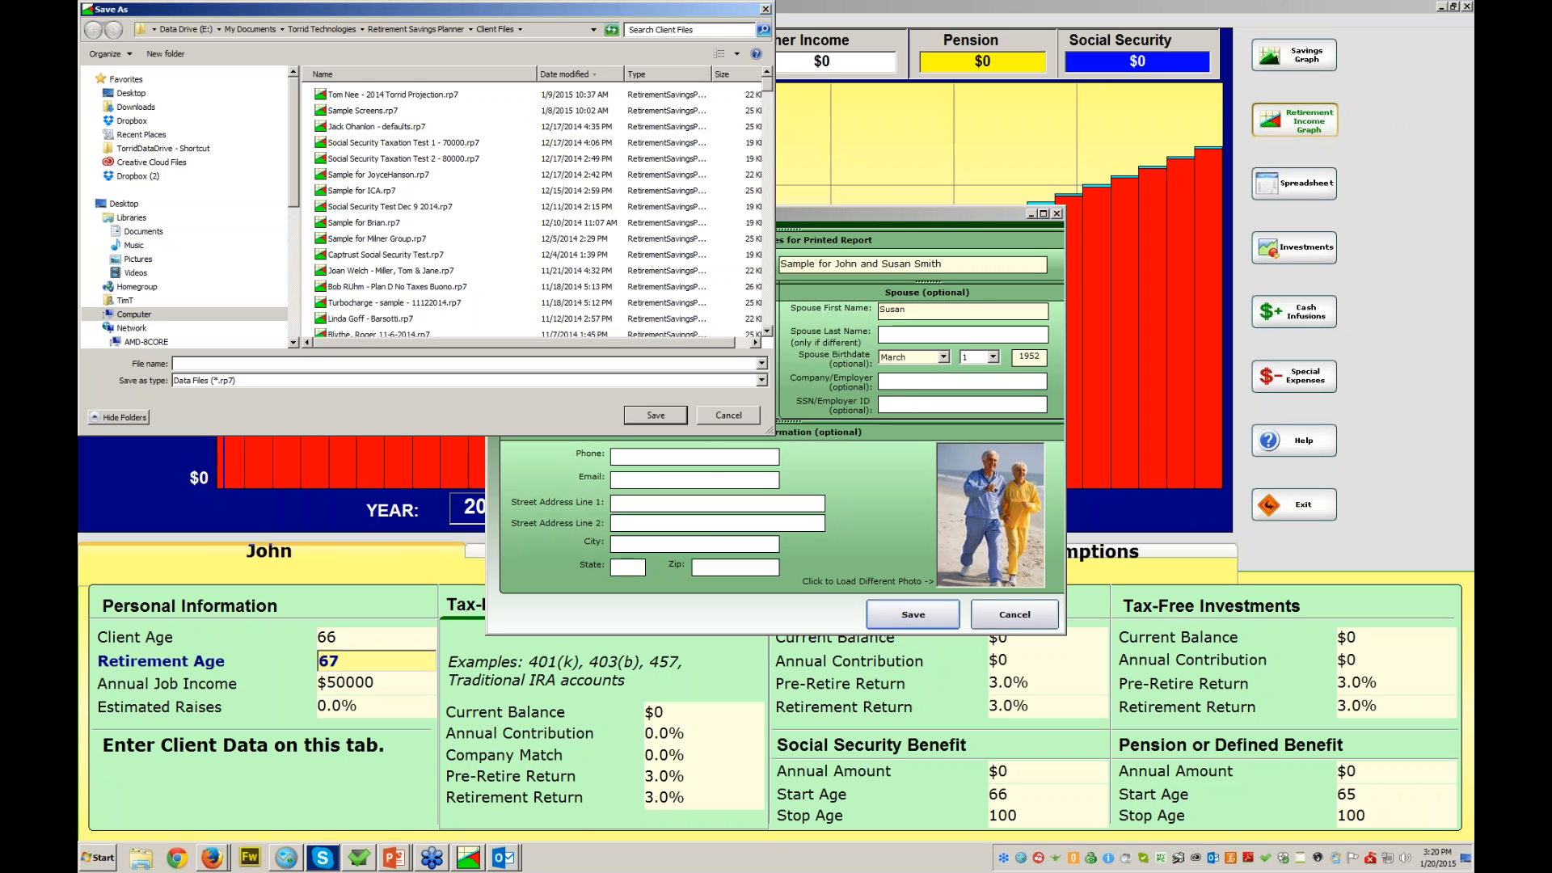
text(Sample )
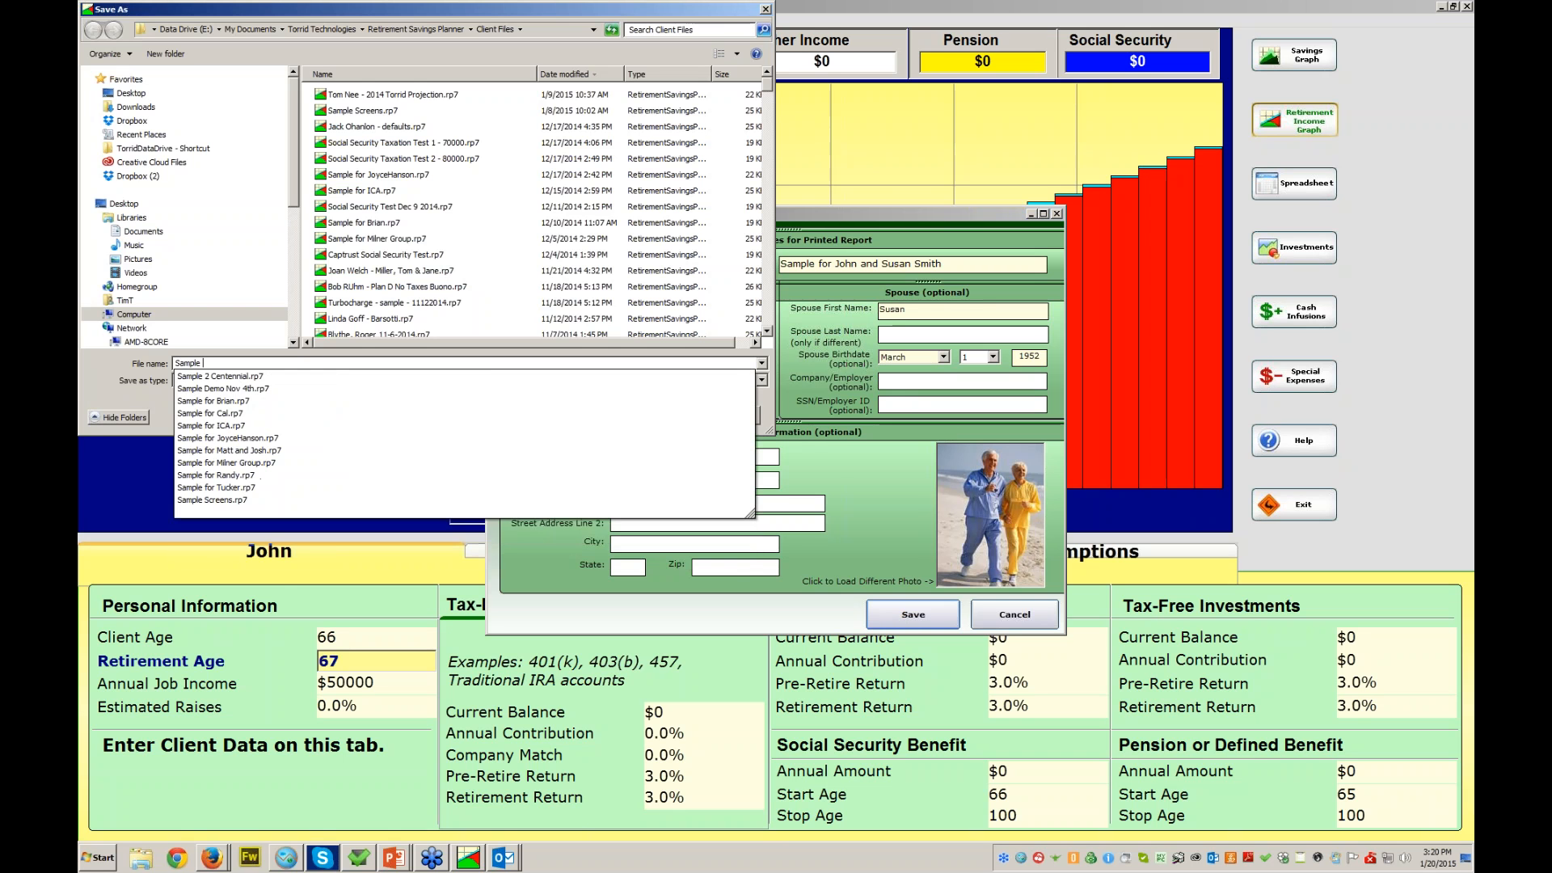
text(for AMS)
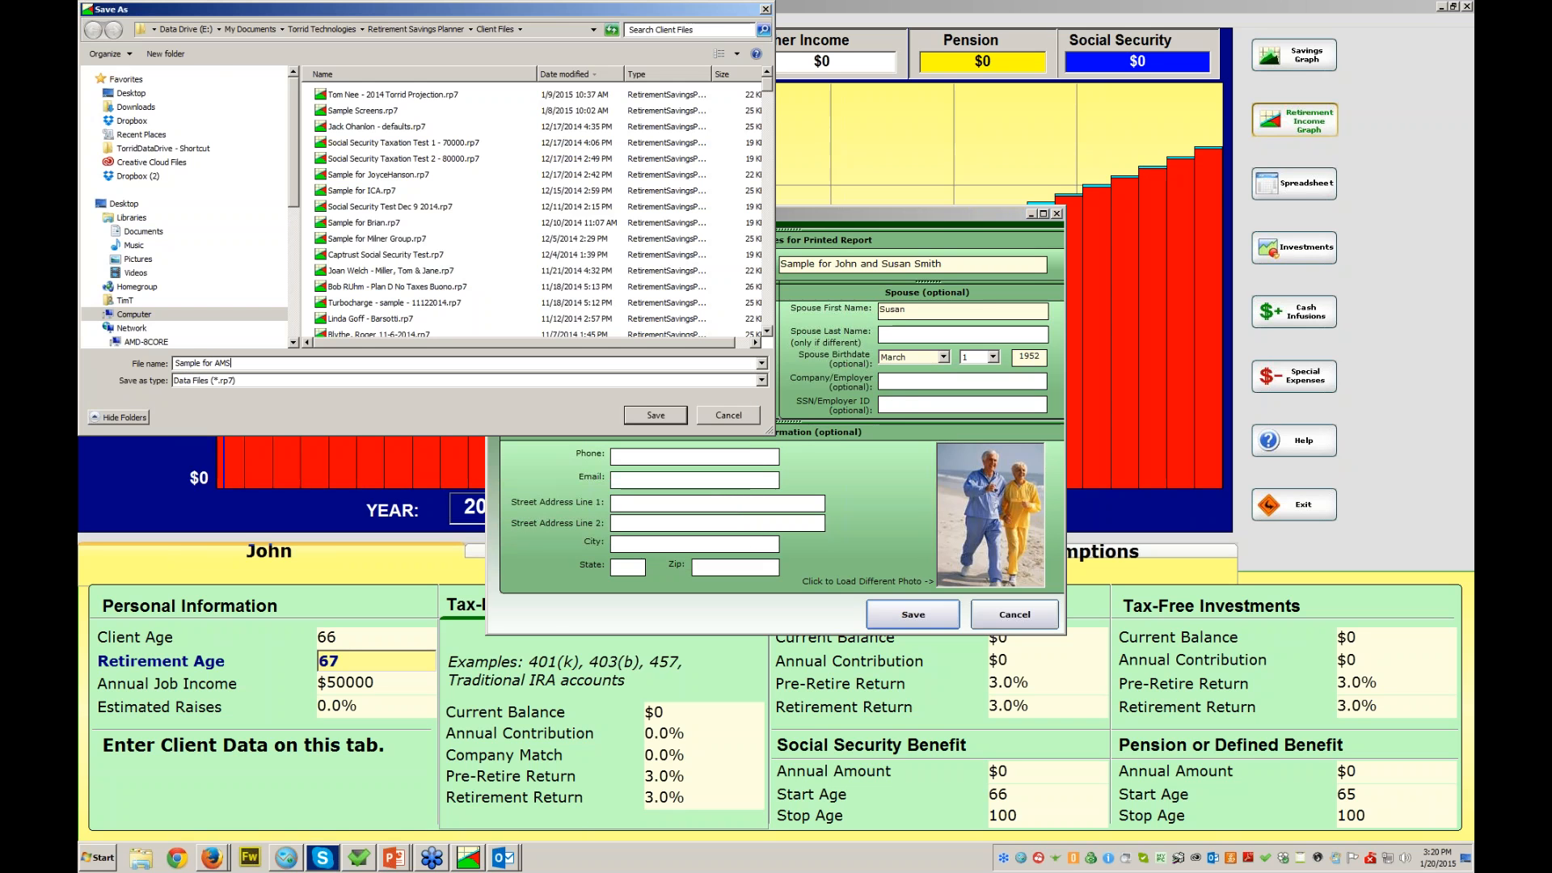
key(Return)
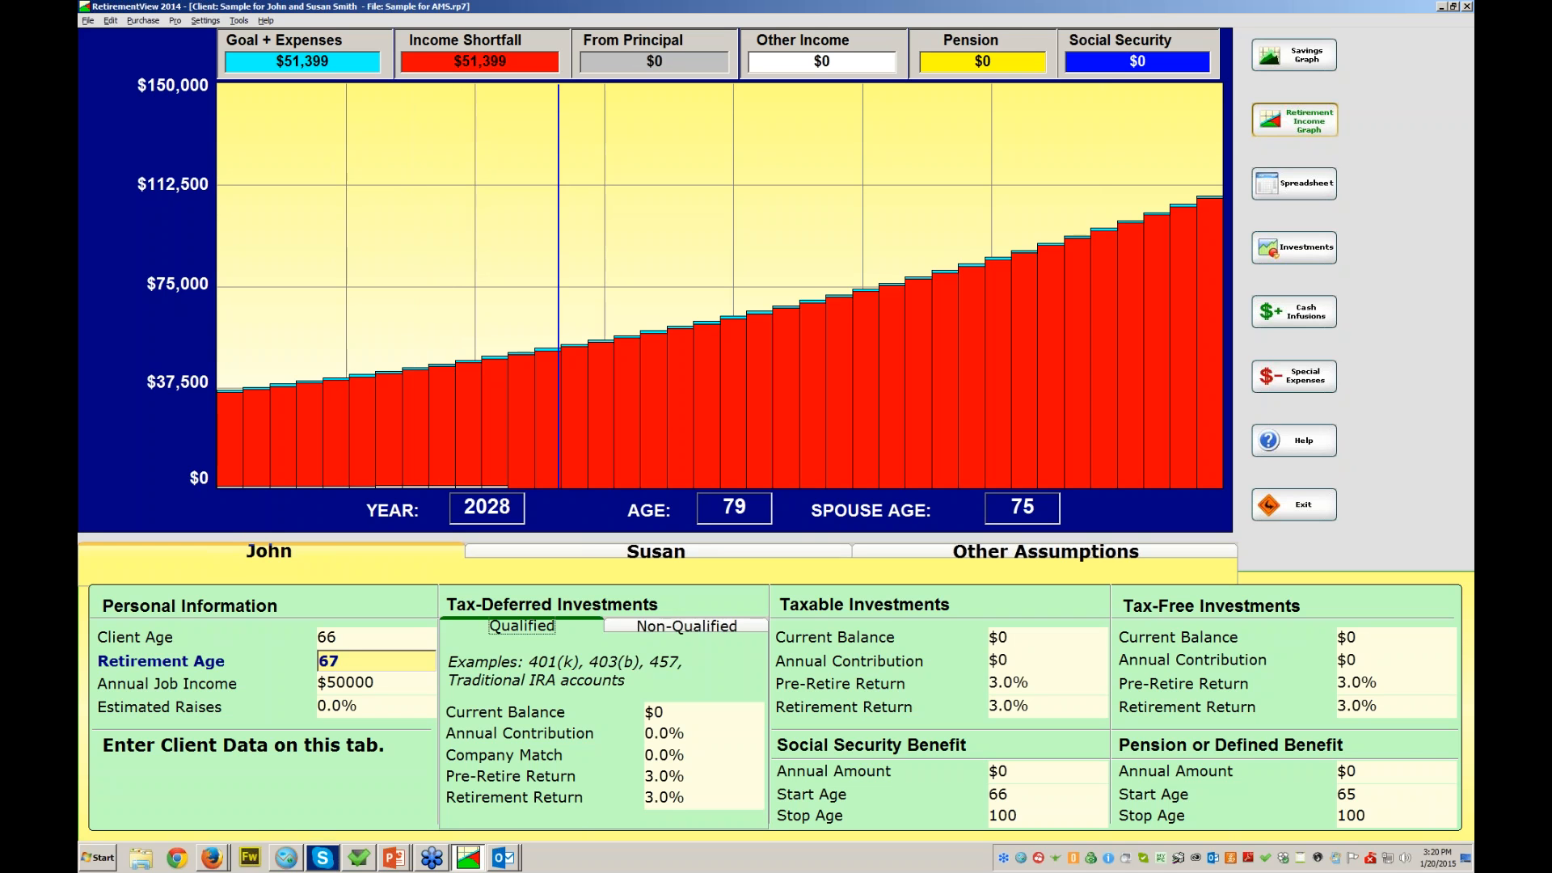
click(656, 551)
- Return to the client's data, select his age value, and bring up the Pro menu
click(269, 551)
click(348, 637)
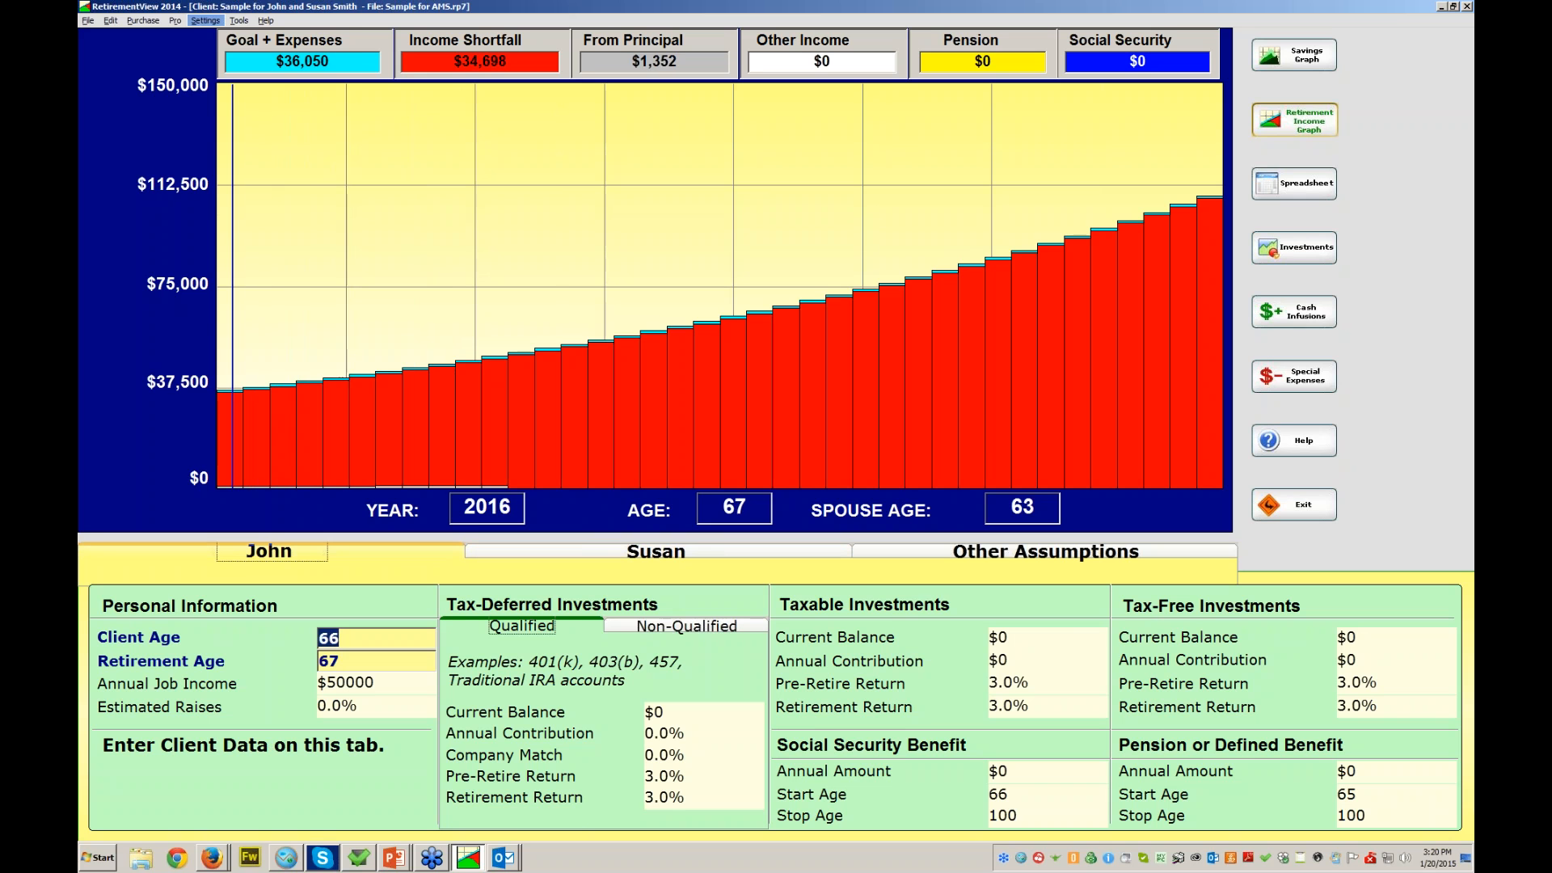
click(174, 20)
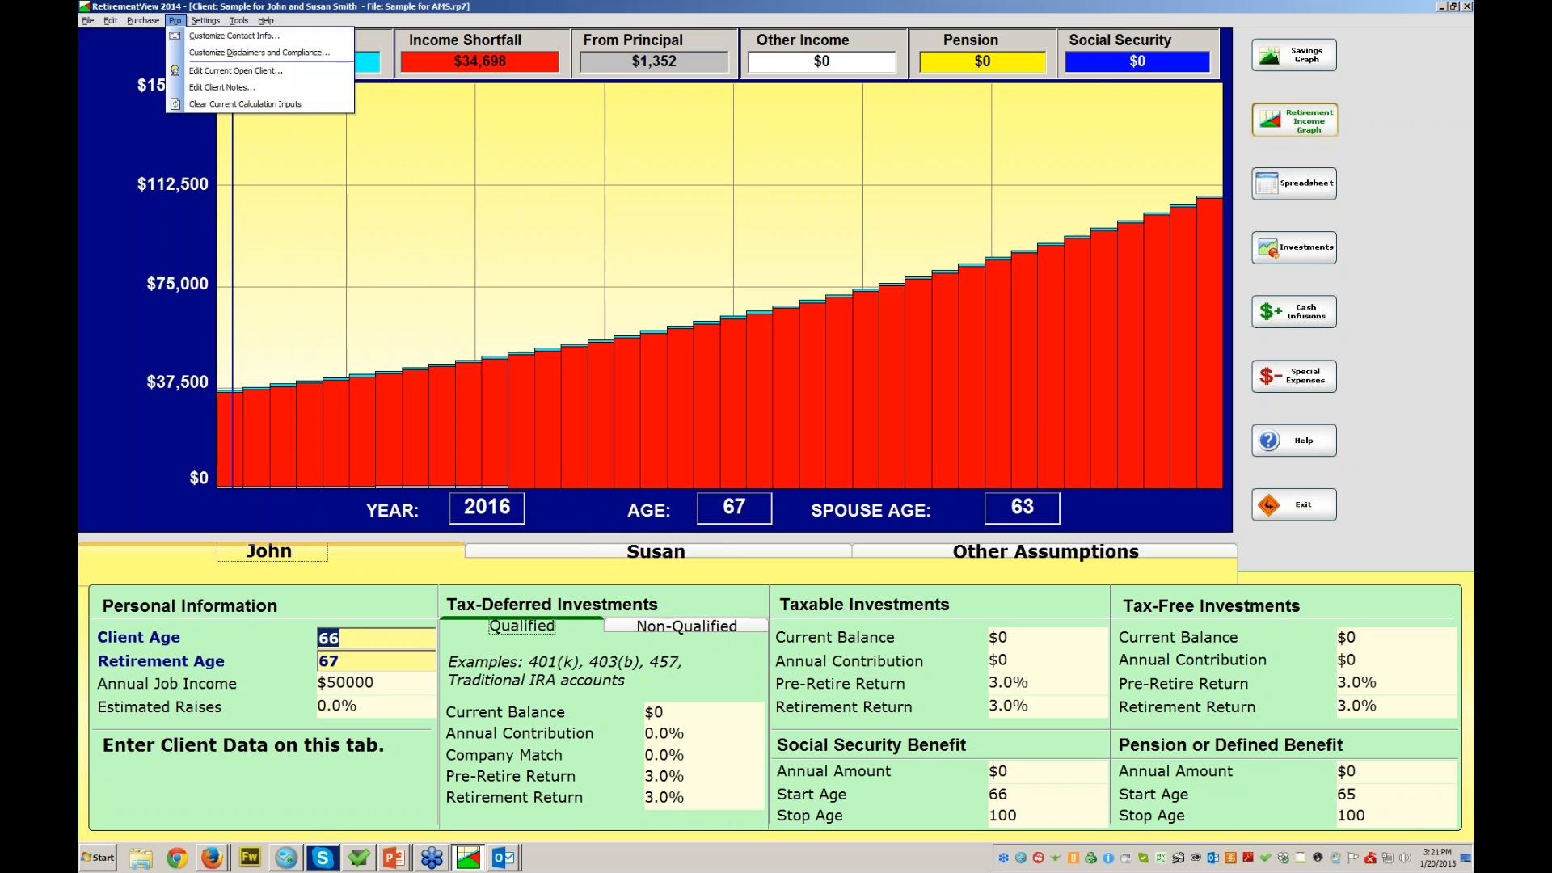
- Edit the current client's contact info to set his birthdate to April 14, 1949, and save
click(235, 35)
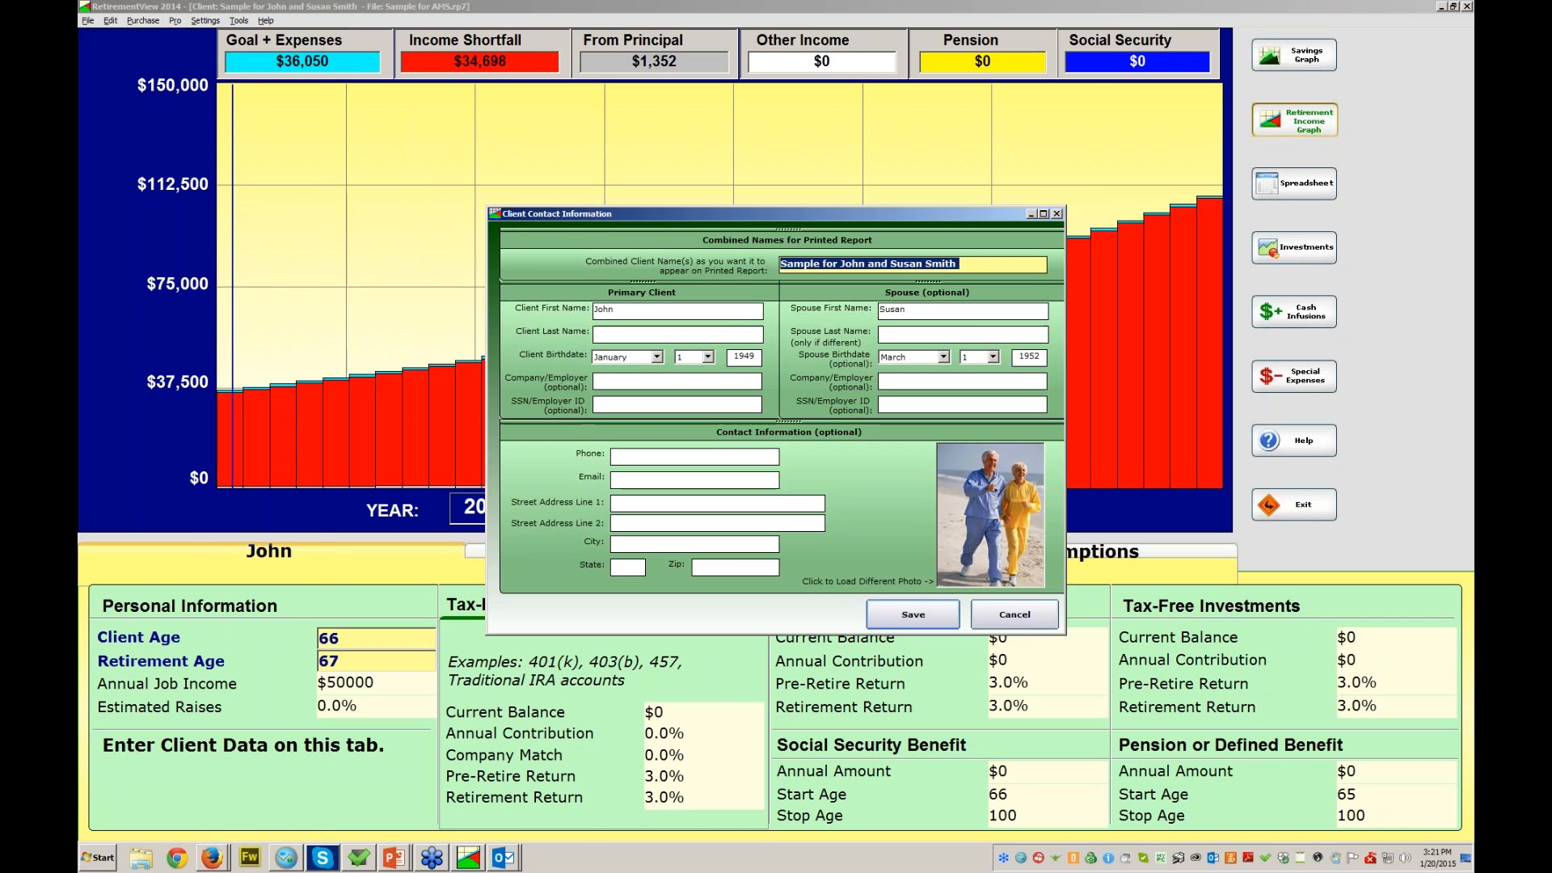
click(744, 356)
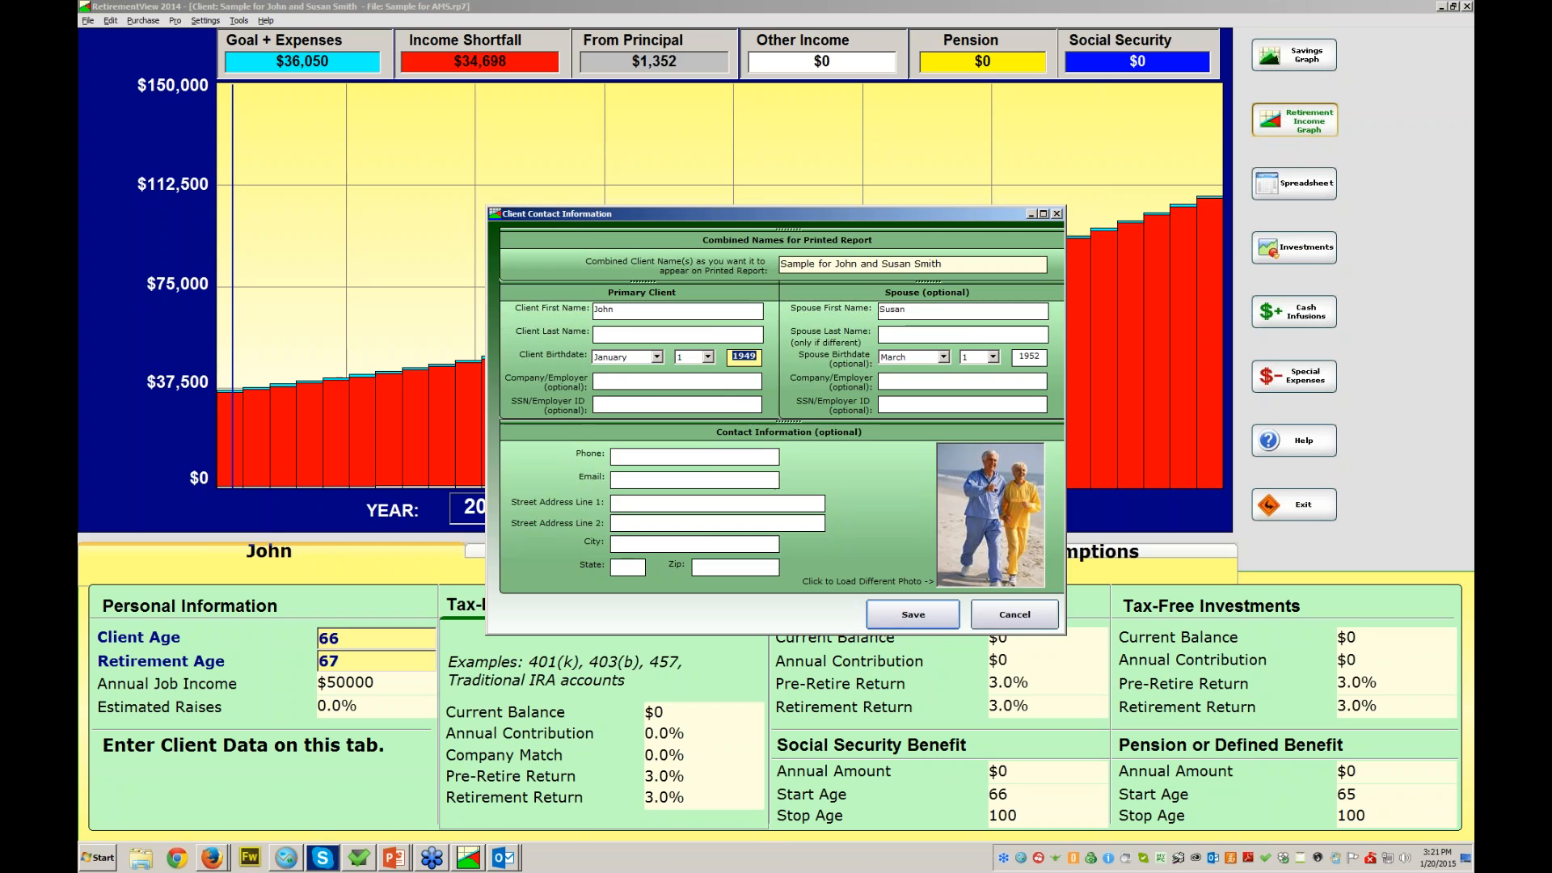
click(656, 356)
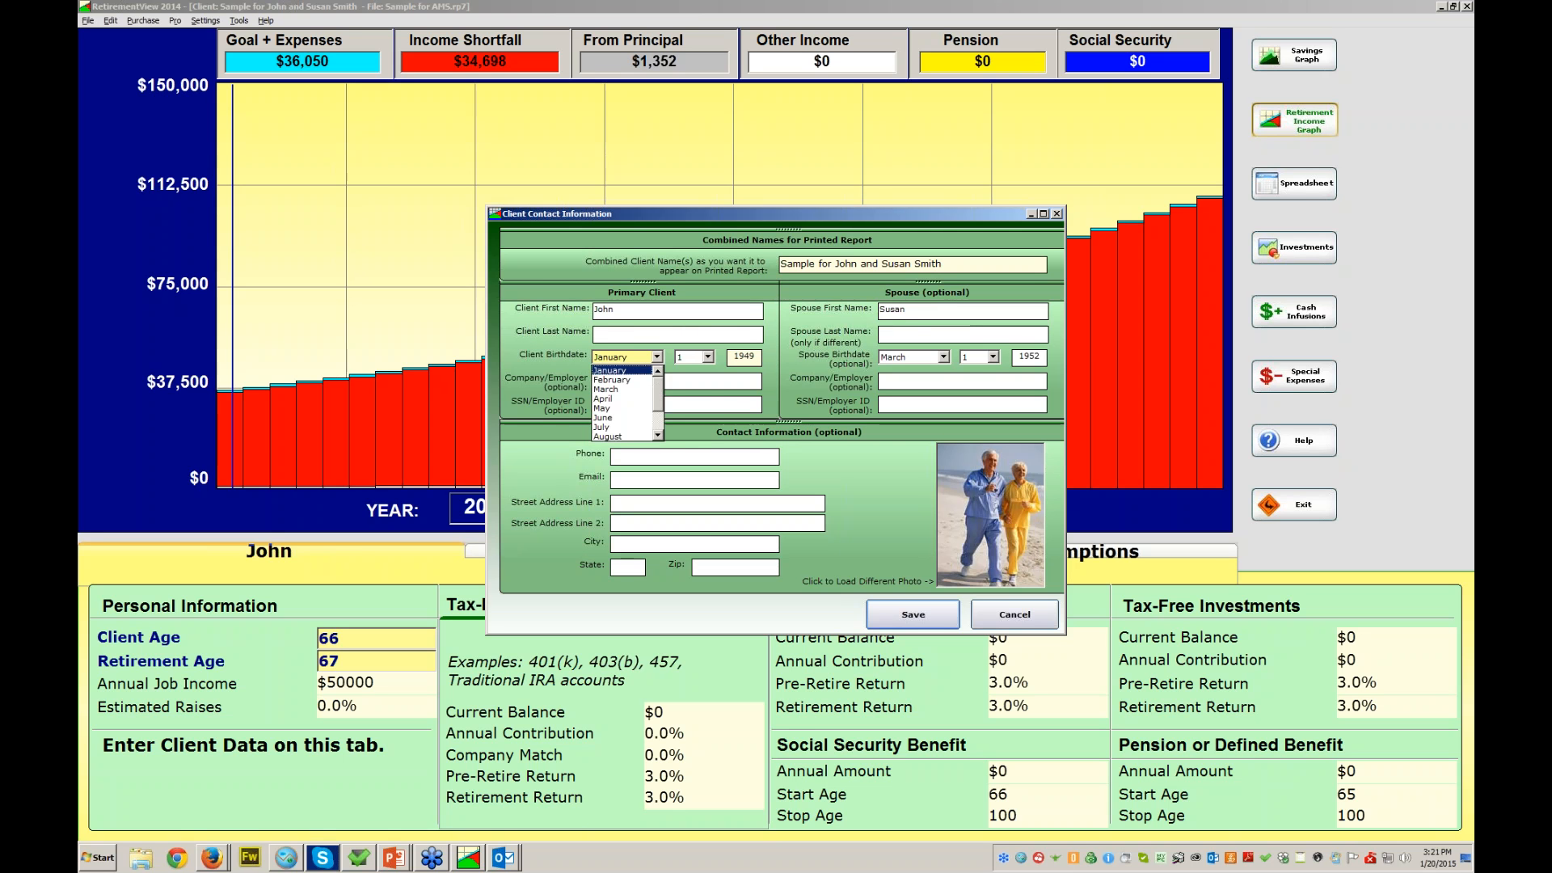
click(620, 398)
click(708, 356)
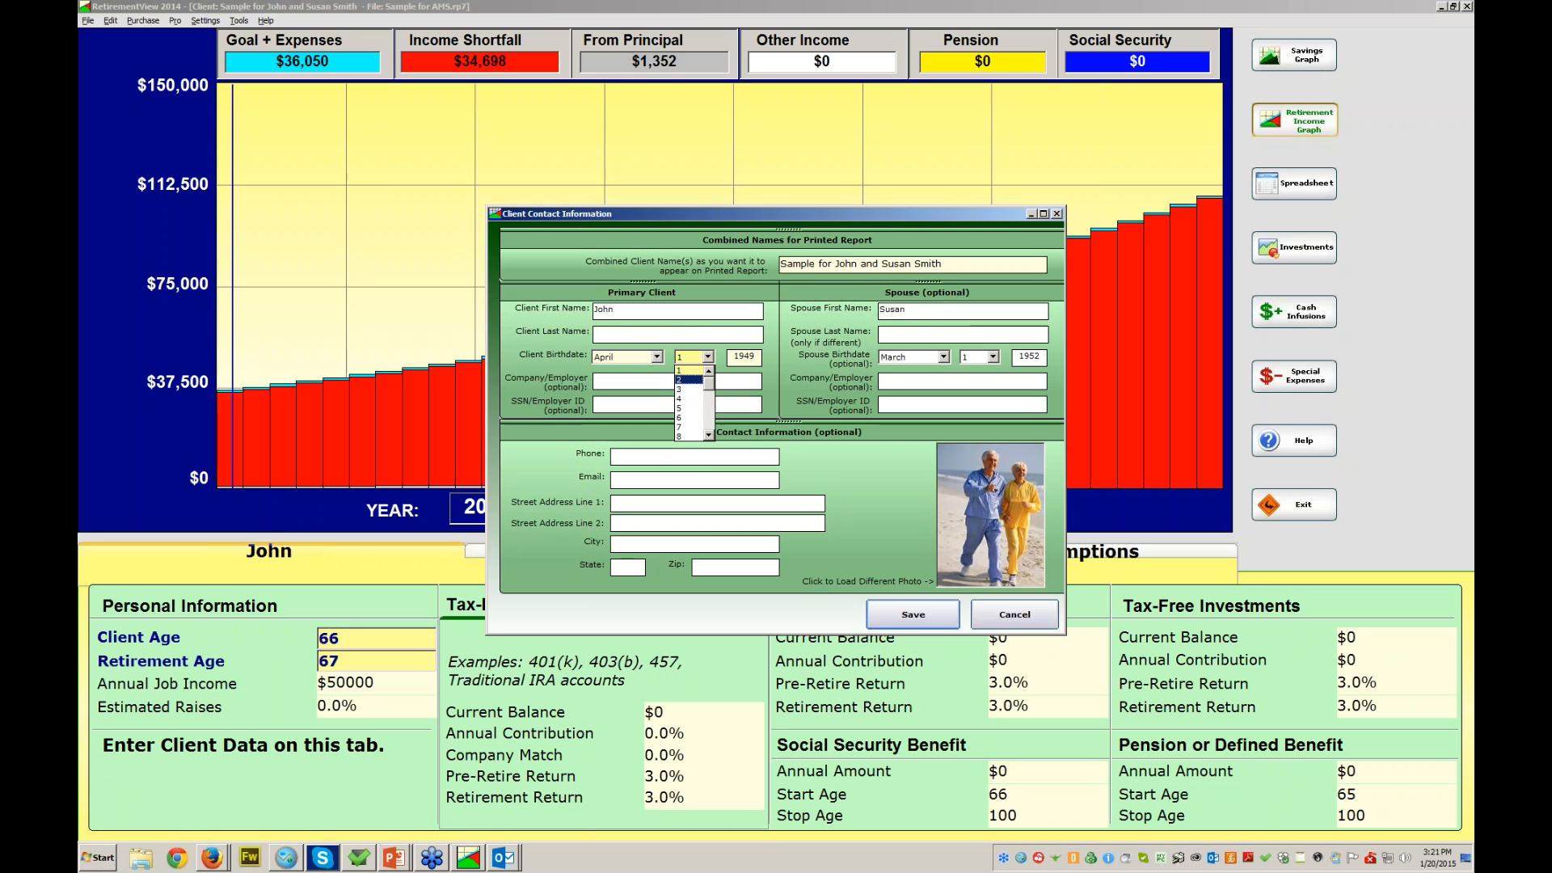
click(709, 417)
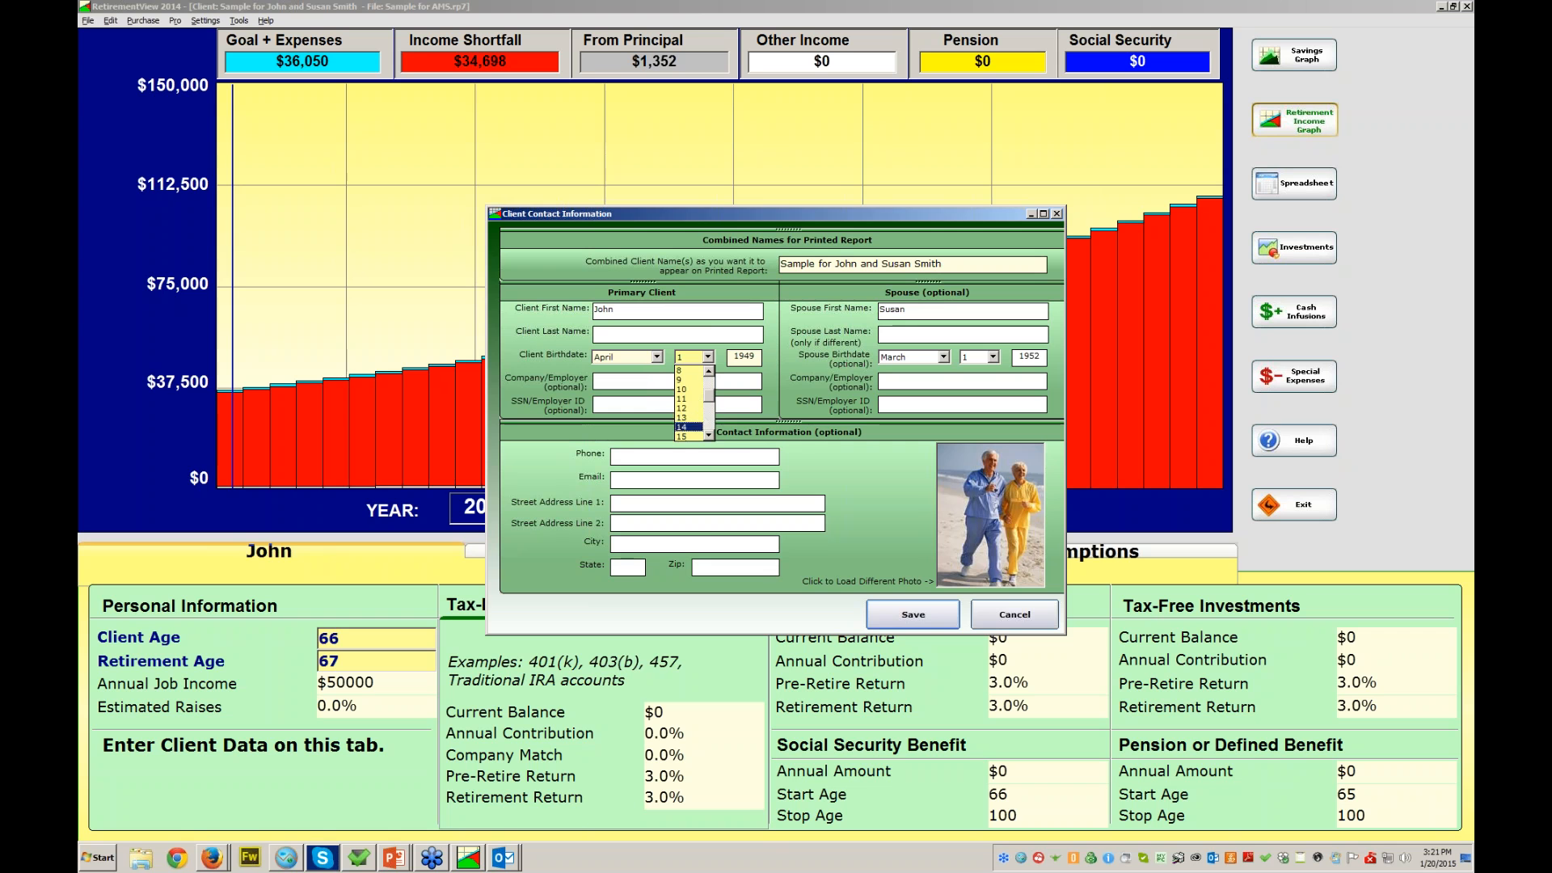
click(682, 427)
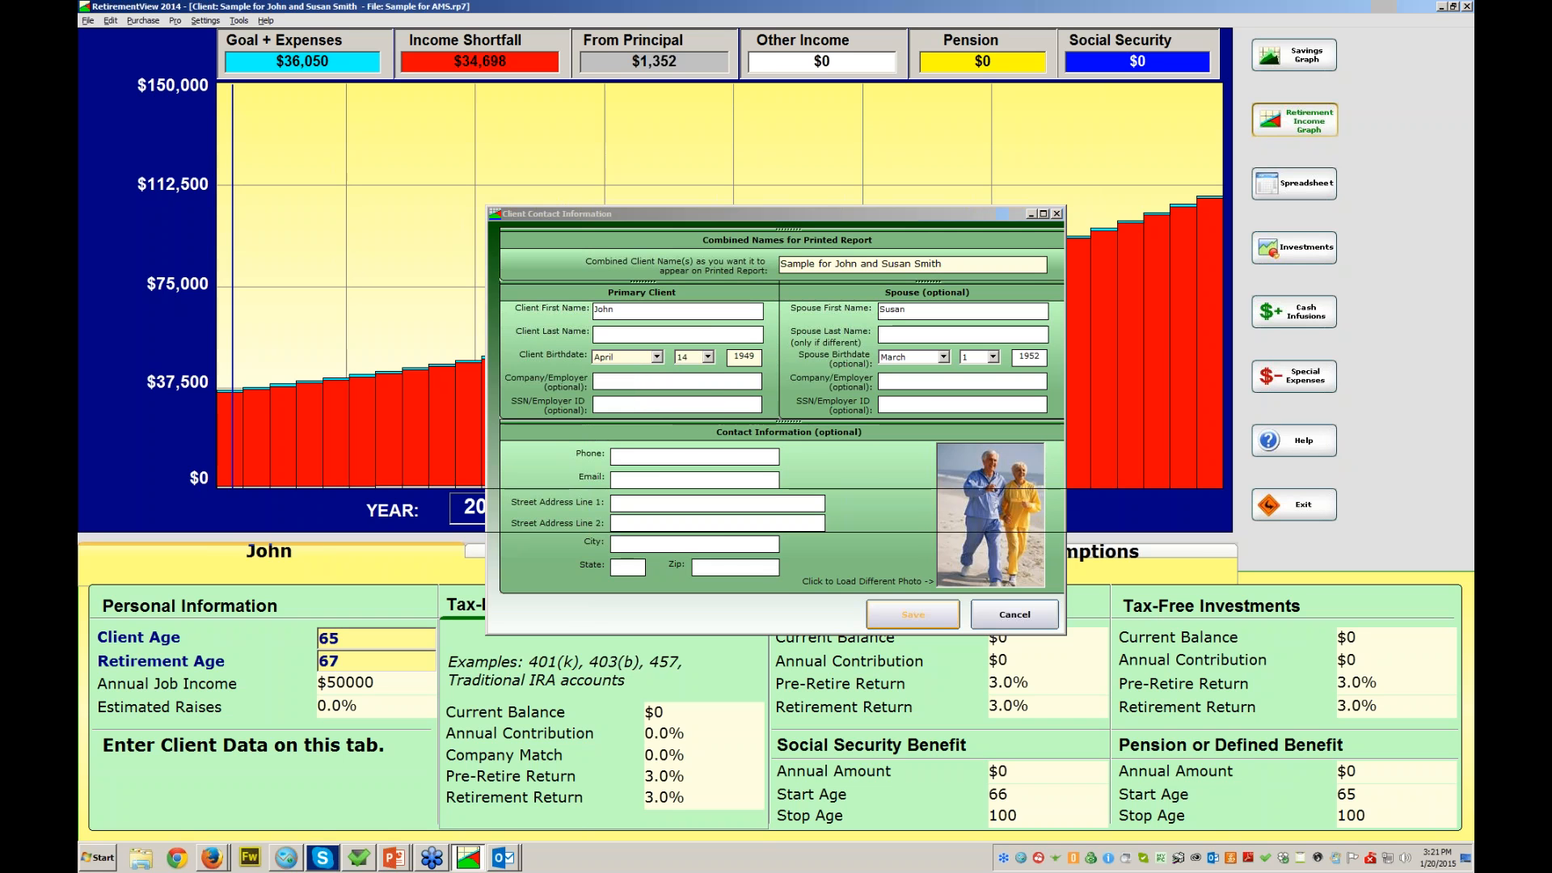
click(913, 614)
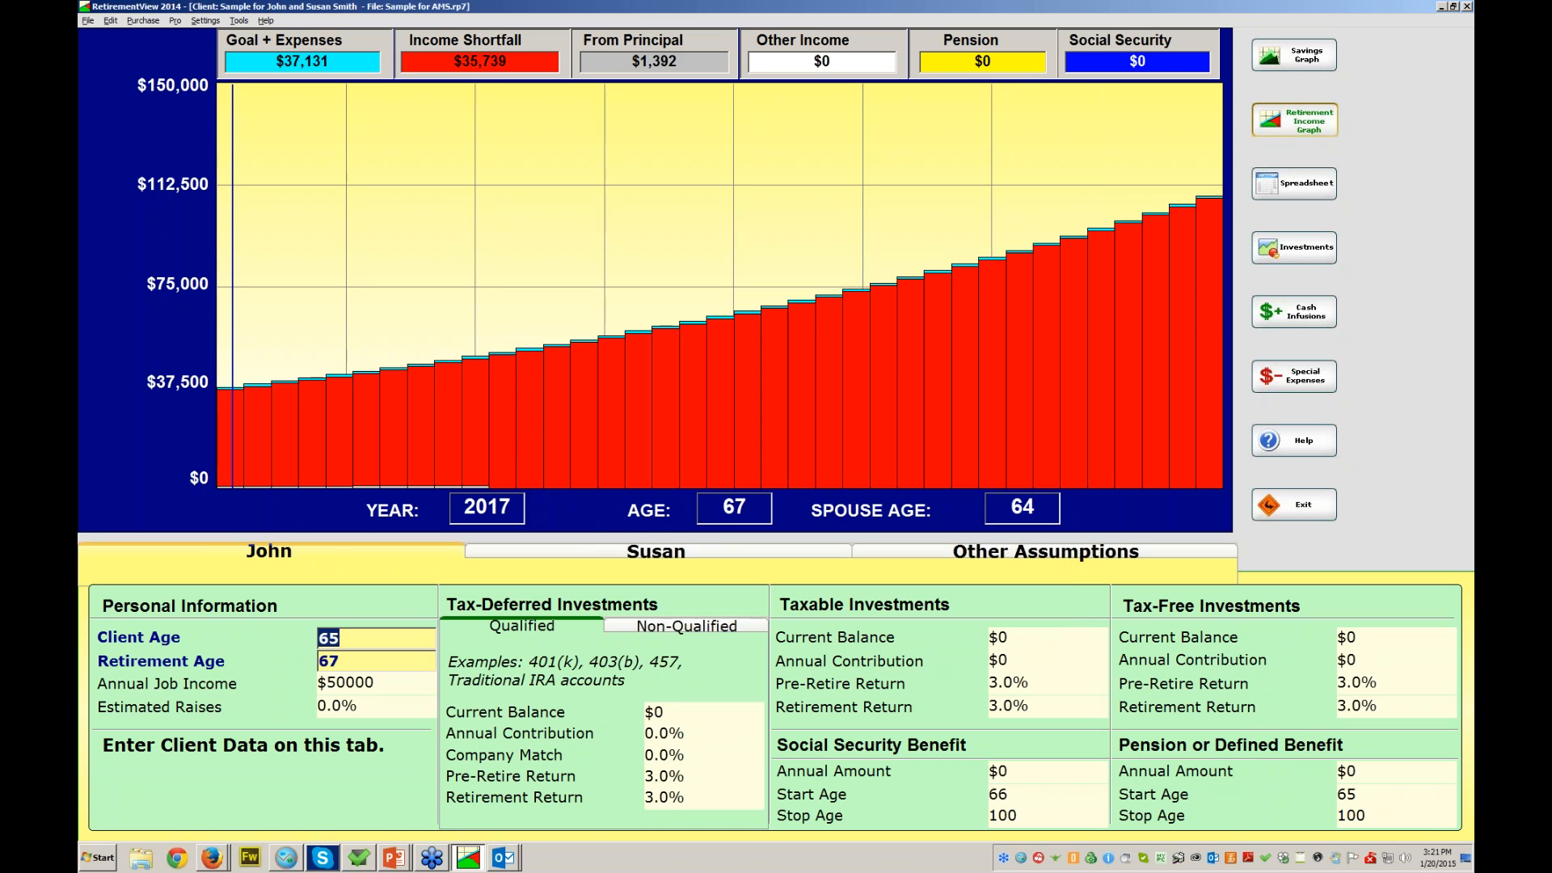
- Enter retirement age 66, annual job income 100000 and estimated raises of 4% for the client
key(Tab)
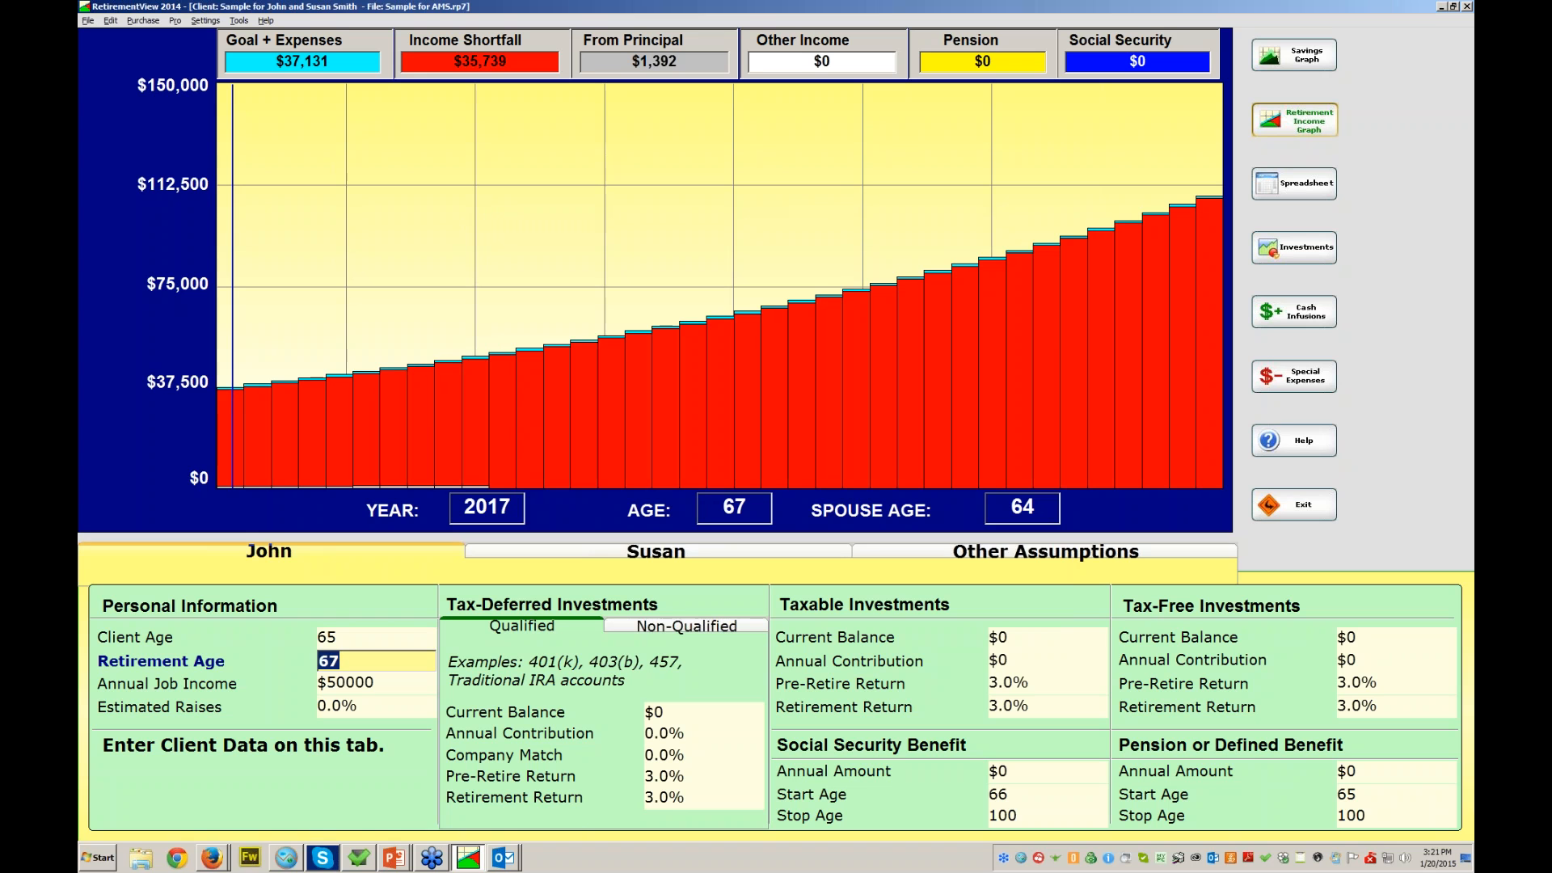
text(66)
key(Return)
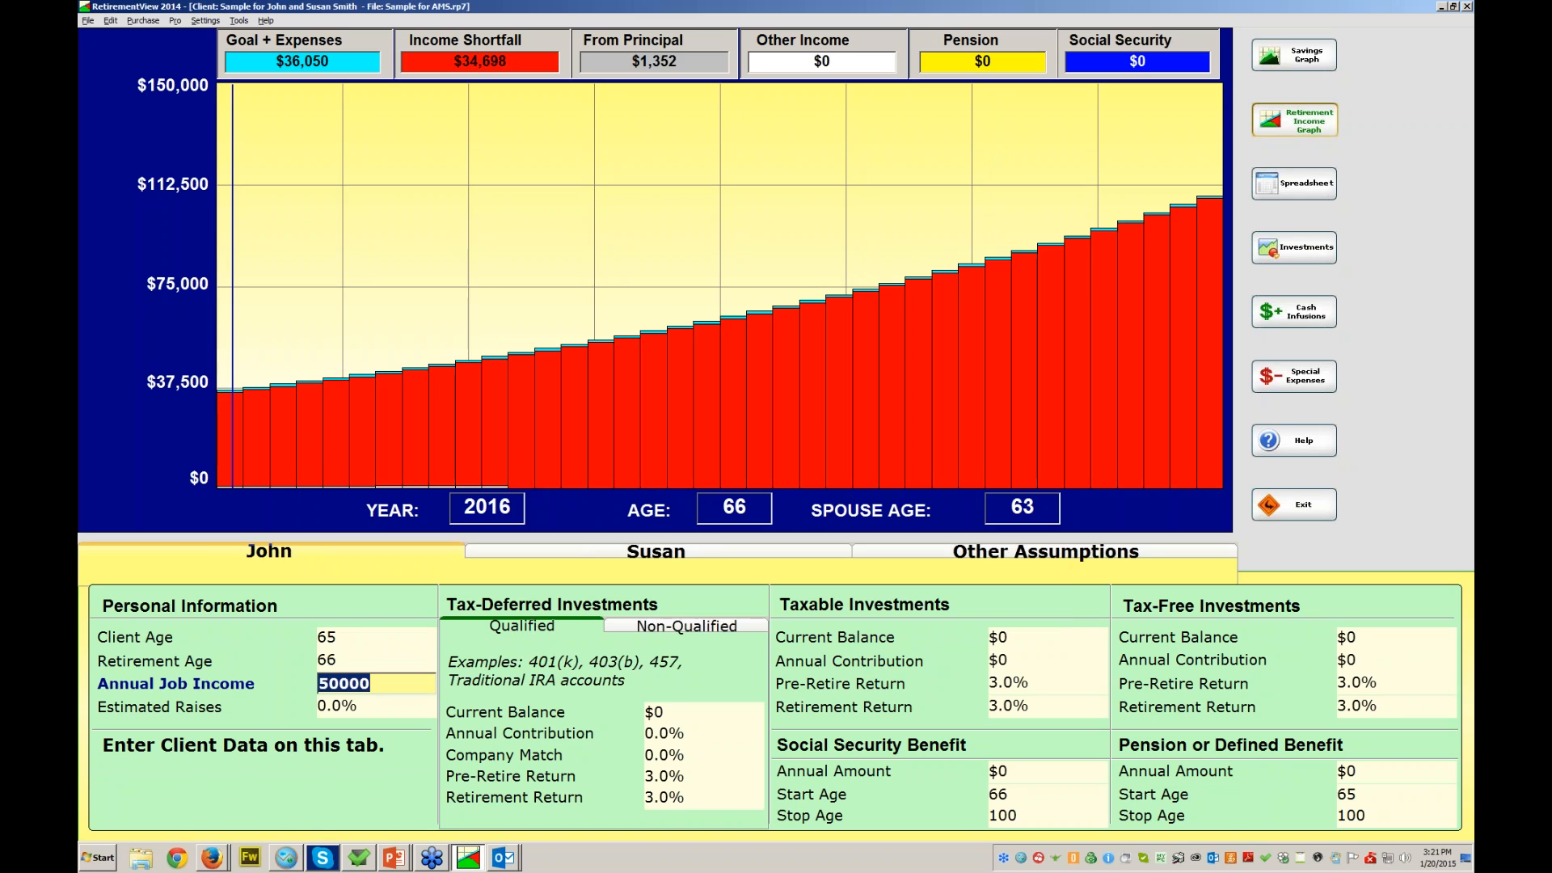
text(100000)
key(Tab)
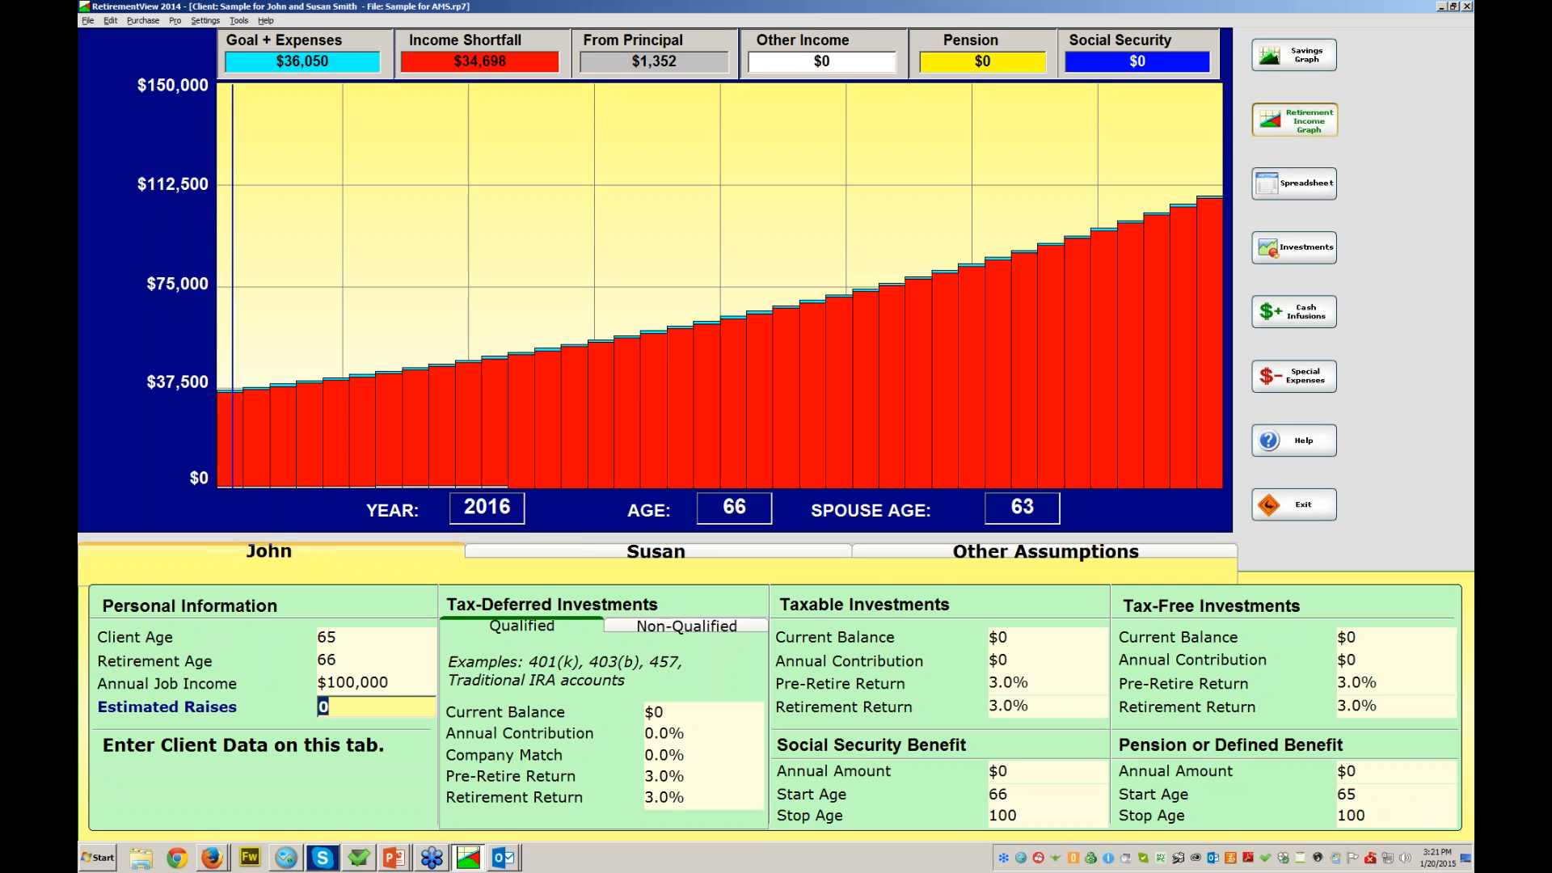
text(4)
key(Tab)
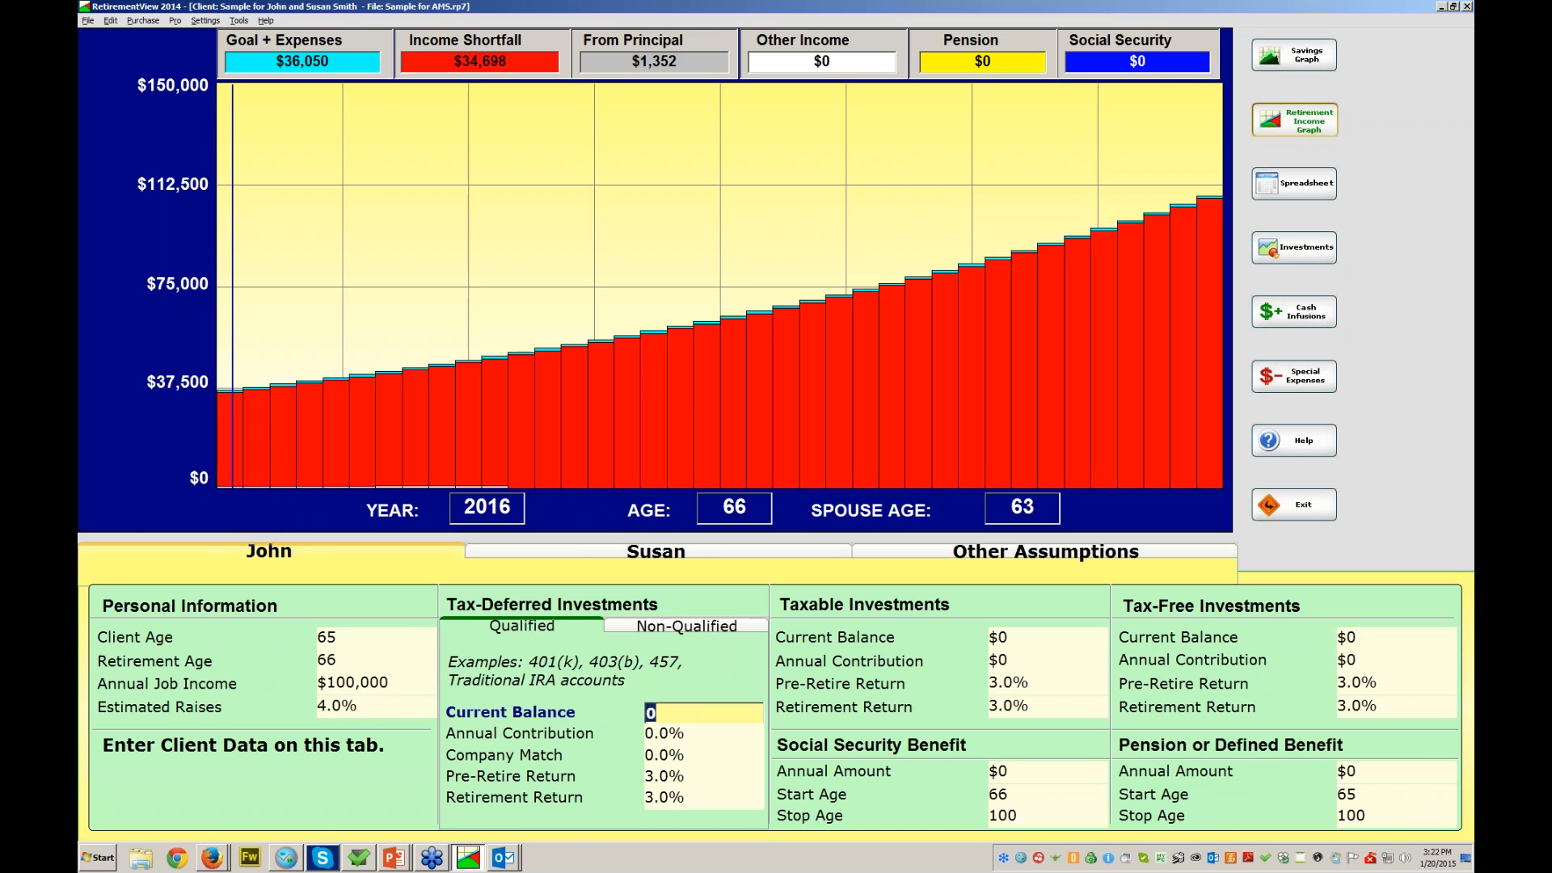
- Enter a $1,500,000 tax-deferred balance and switch tax-deferred contributions to dollar amounts
text(1500000)
key(Tab)
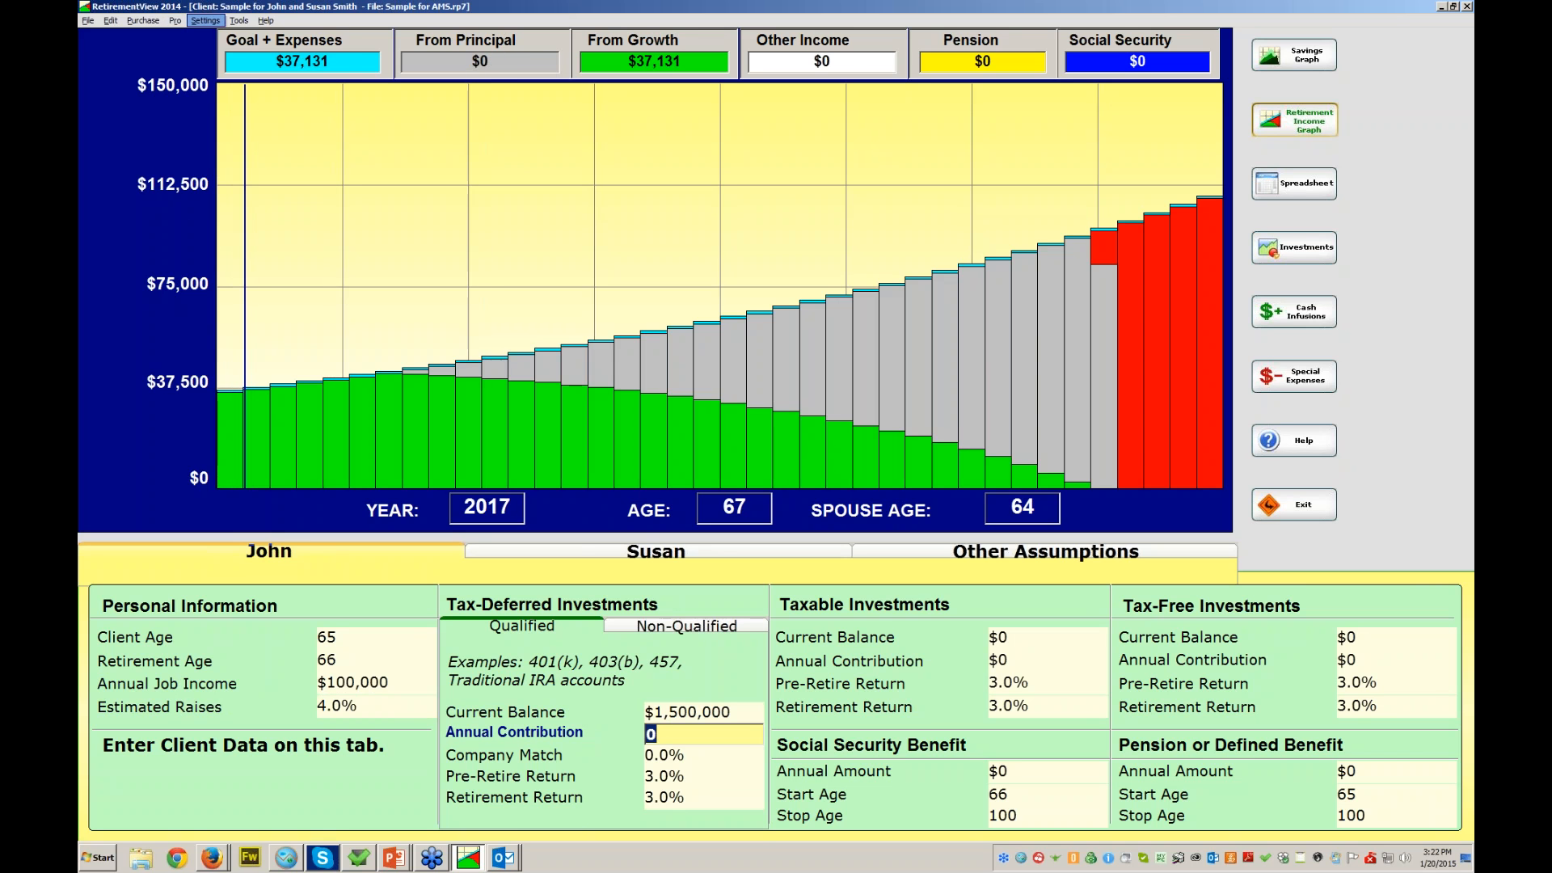
click(205, 20)
mouse_move(258, 106)
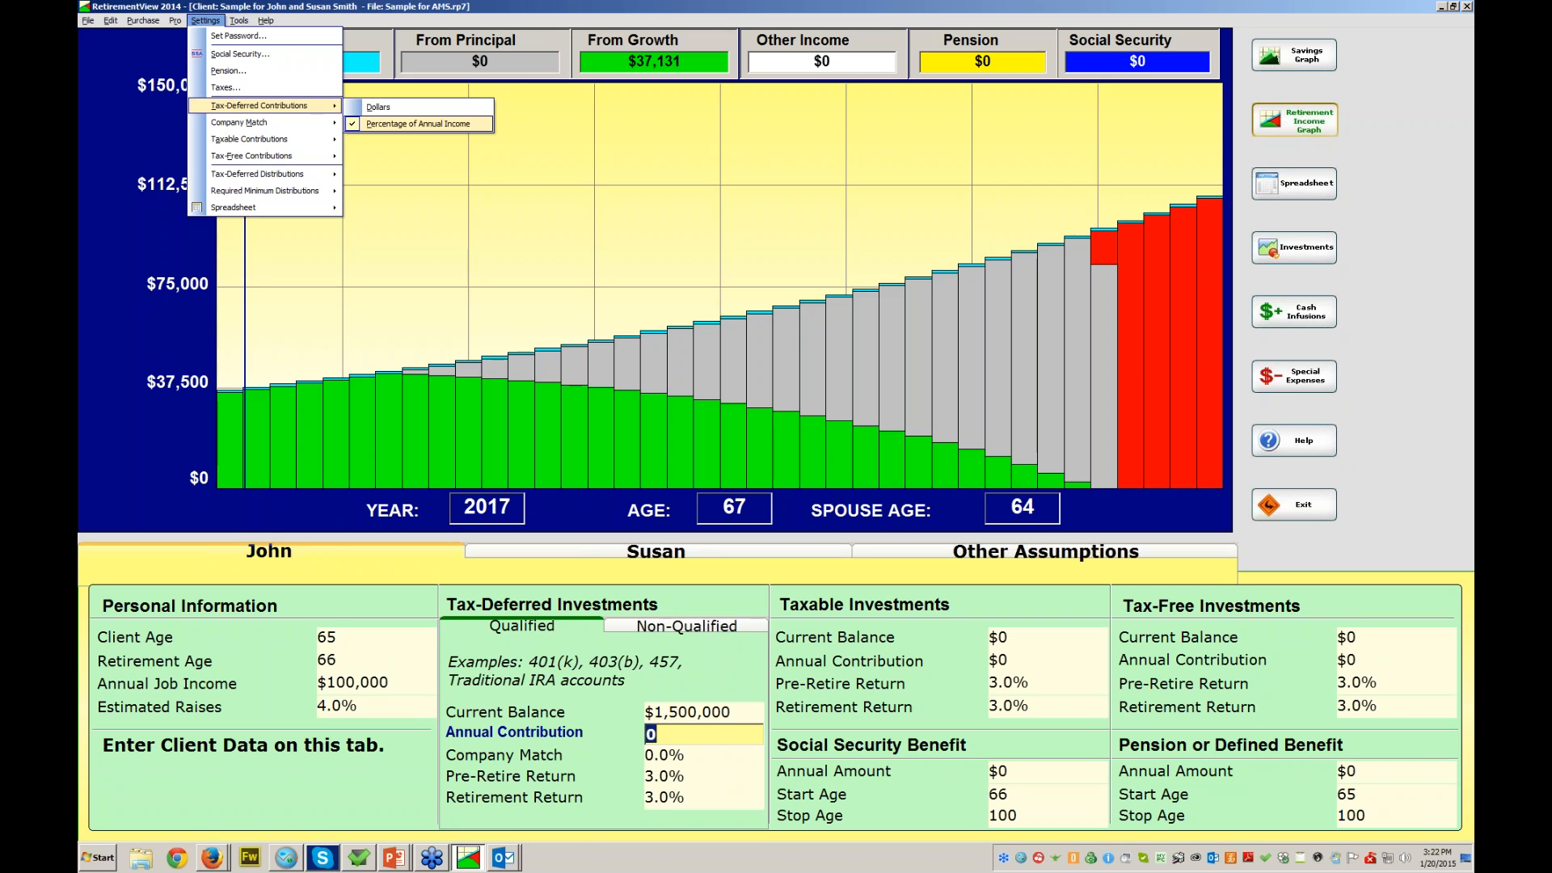
key(Return)
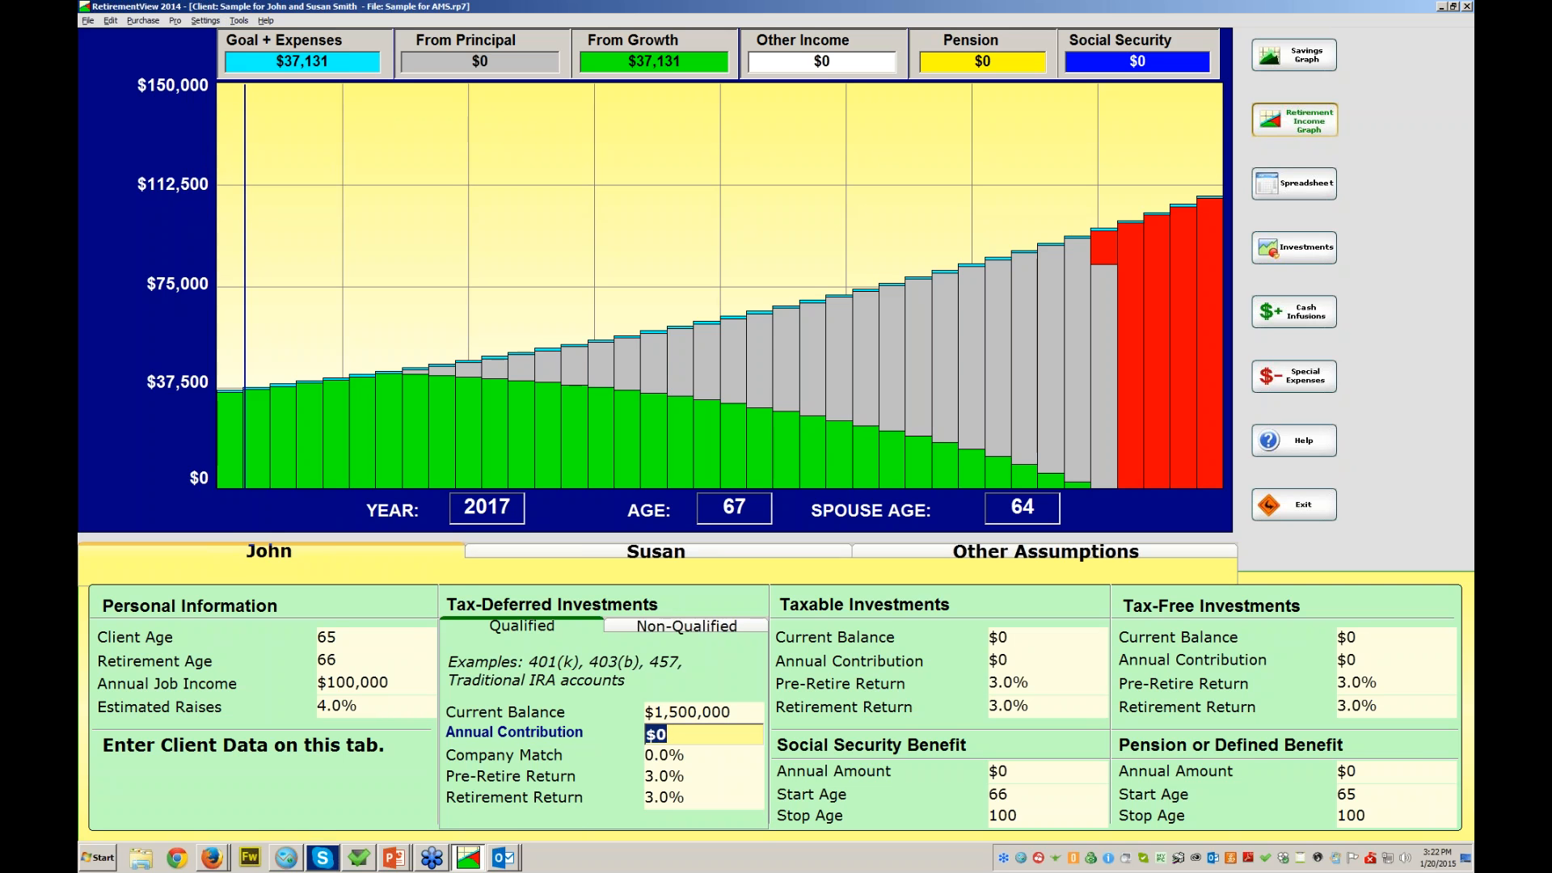
- Set a $10,000 annual tax-deferred contribution, keep 0% match, and use 6% pre-retirement and retirement returns
text(10000)
key(Return)
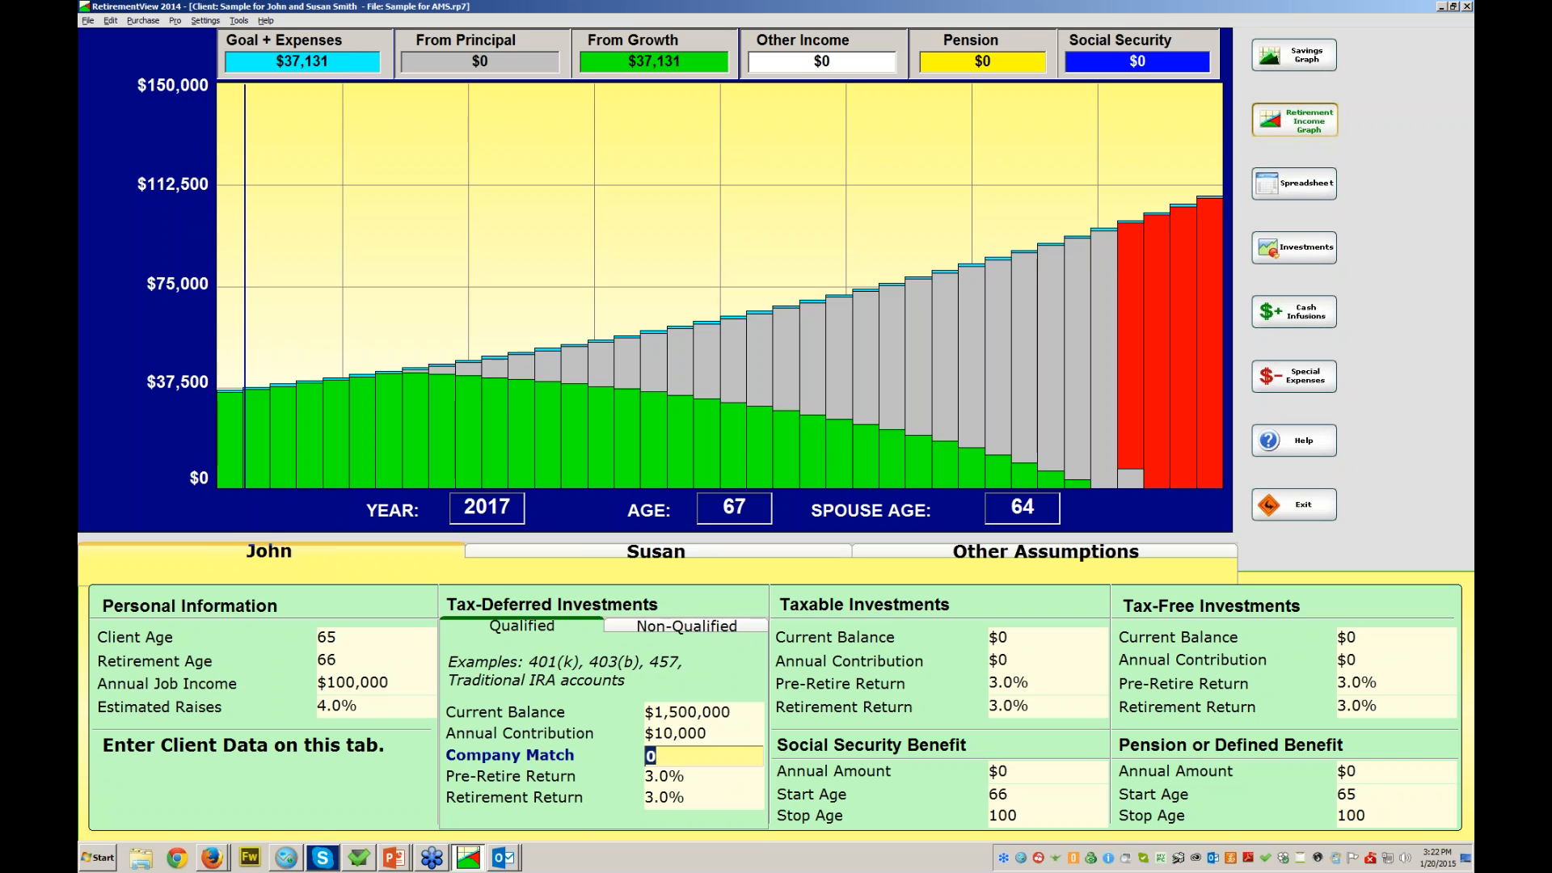
key(Return)
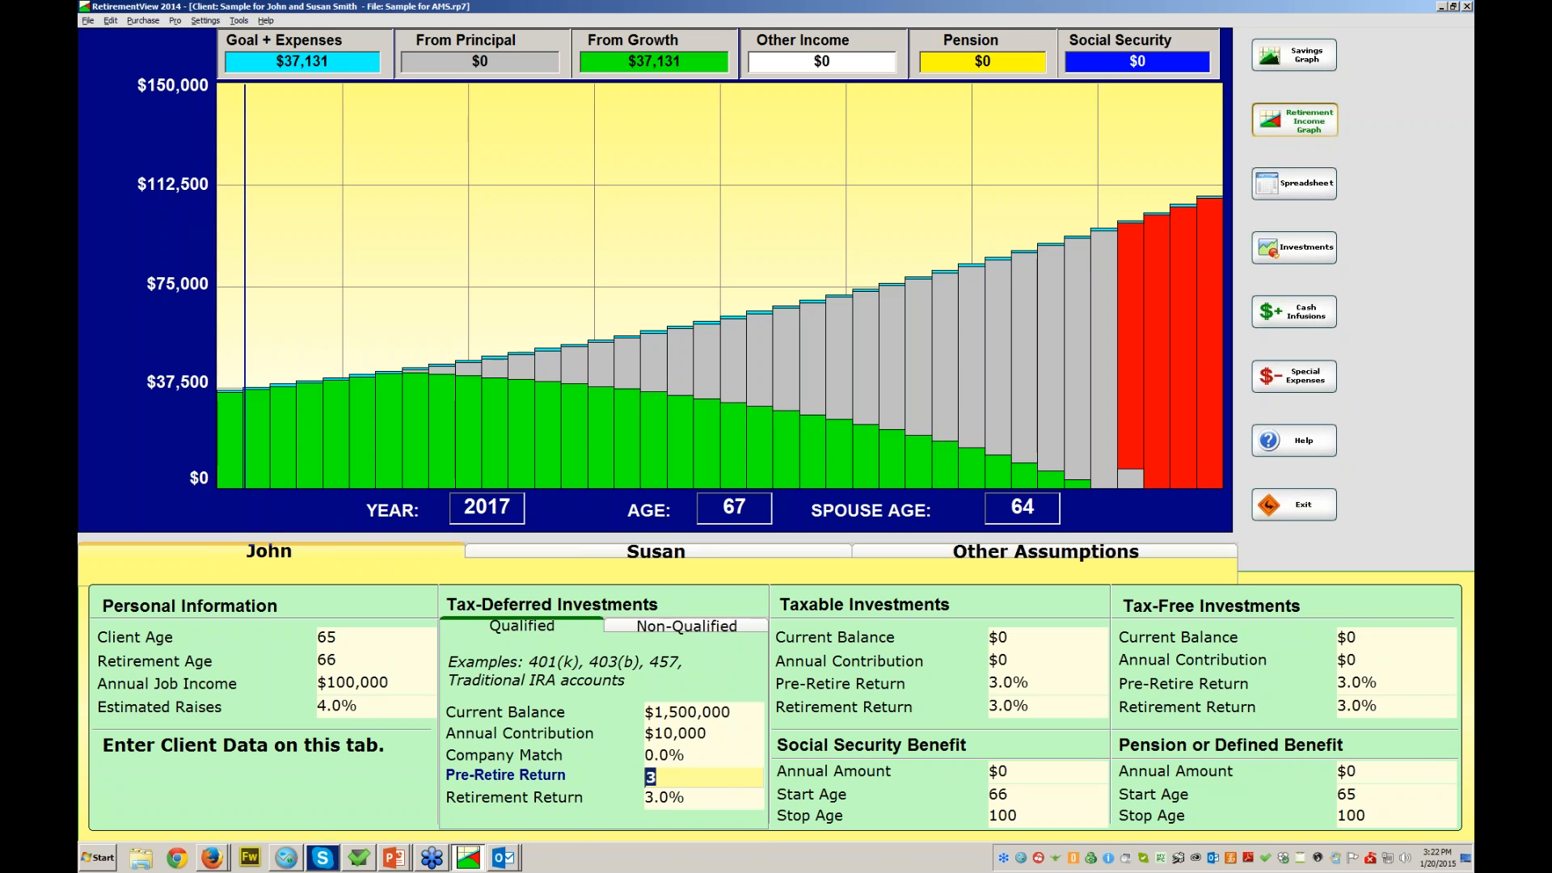
text(6)
key(Return)
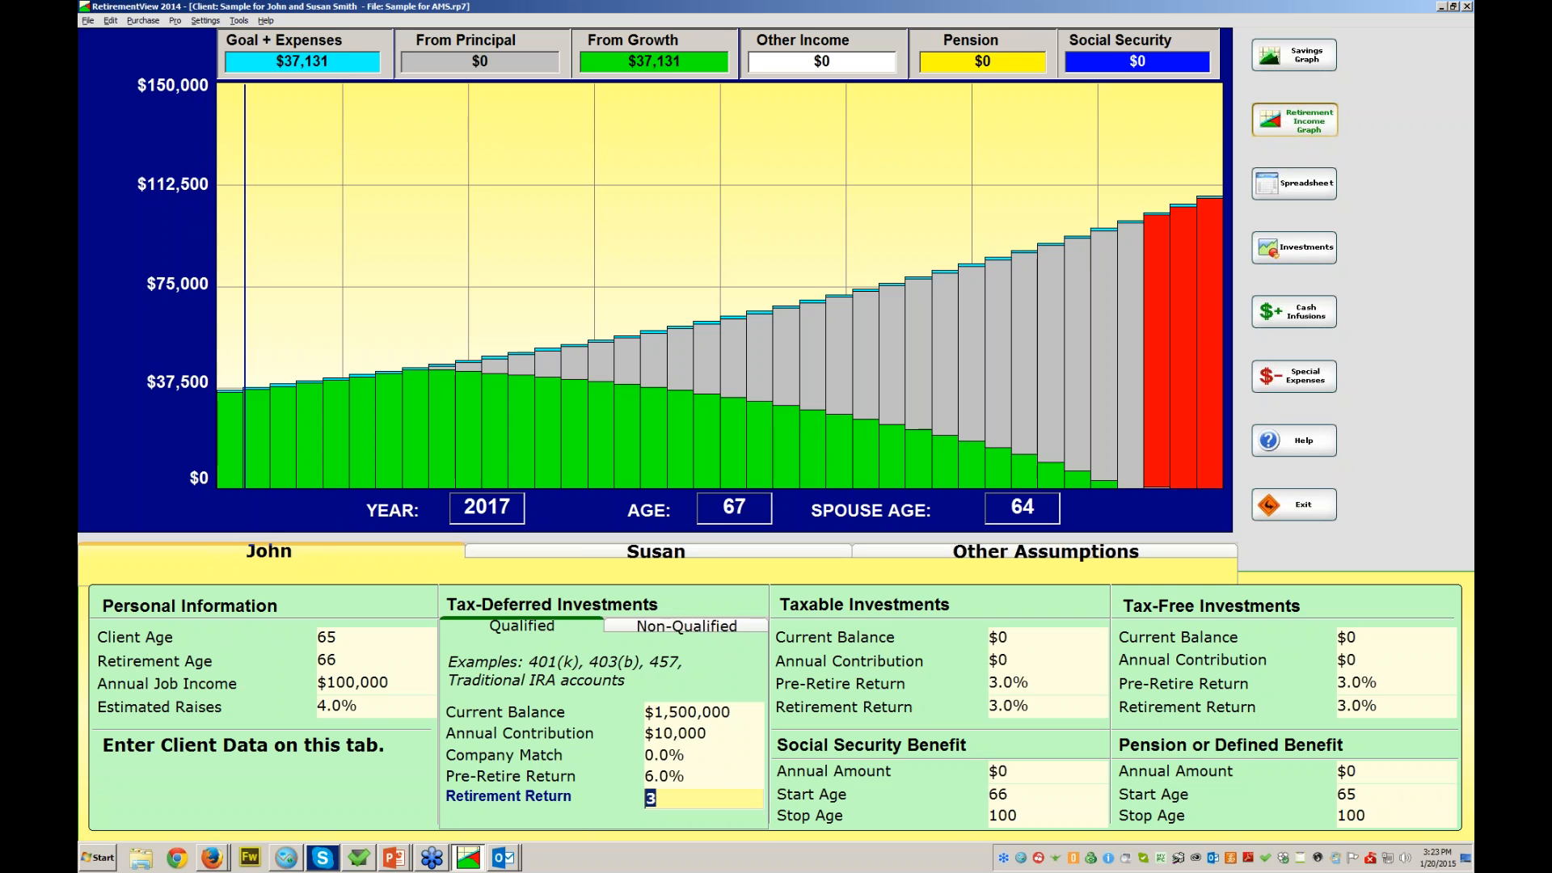
text(6)
key(Return)
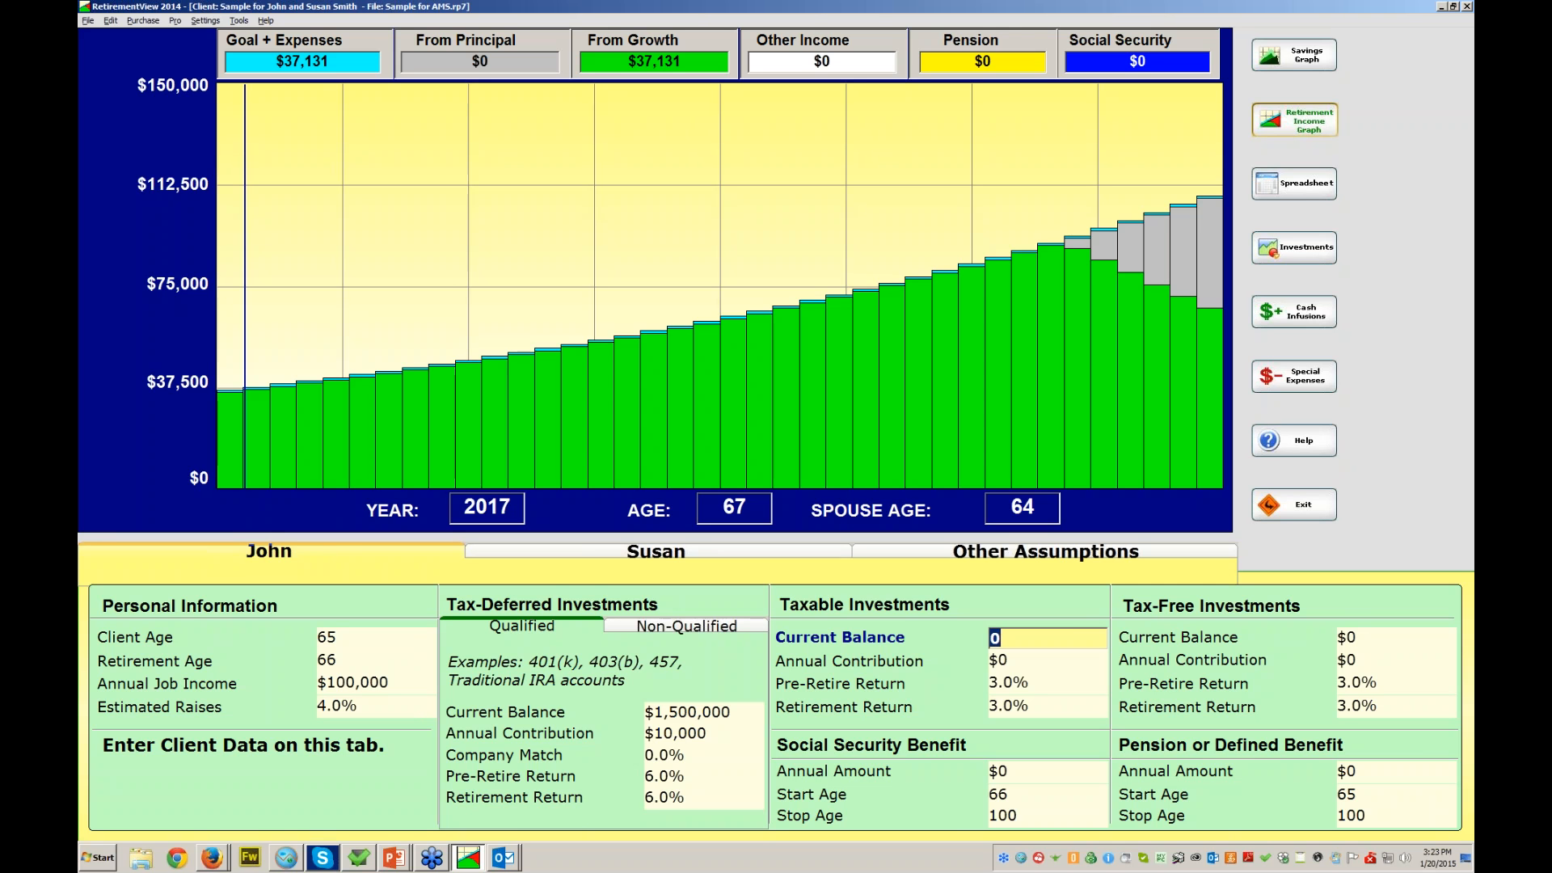
- Enter a $115,000 taxable balance, keep $0 contribution, and set 5% pre-retirement and retirement returns
text(115000)
key(Tab)
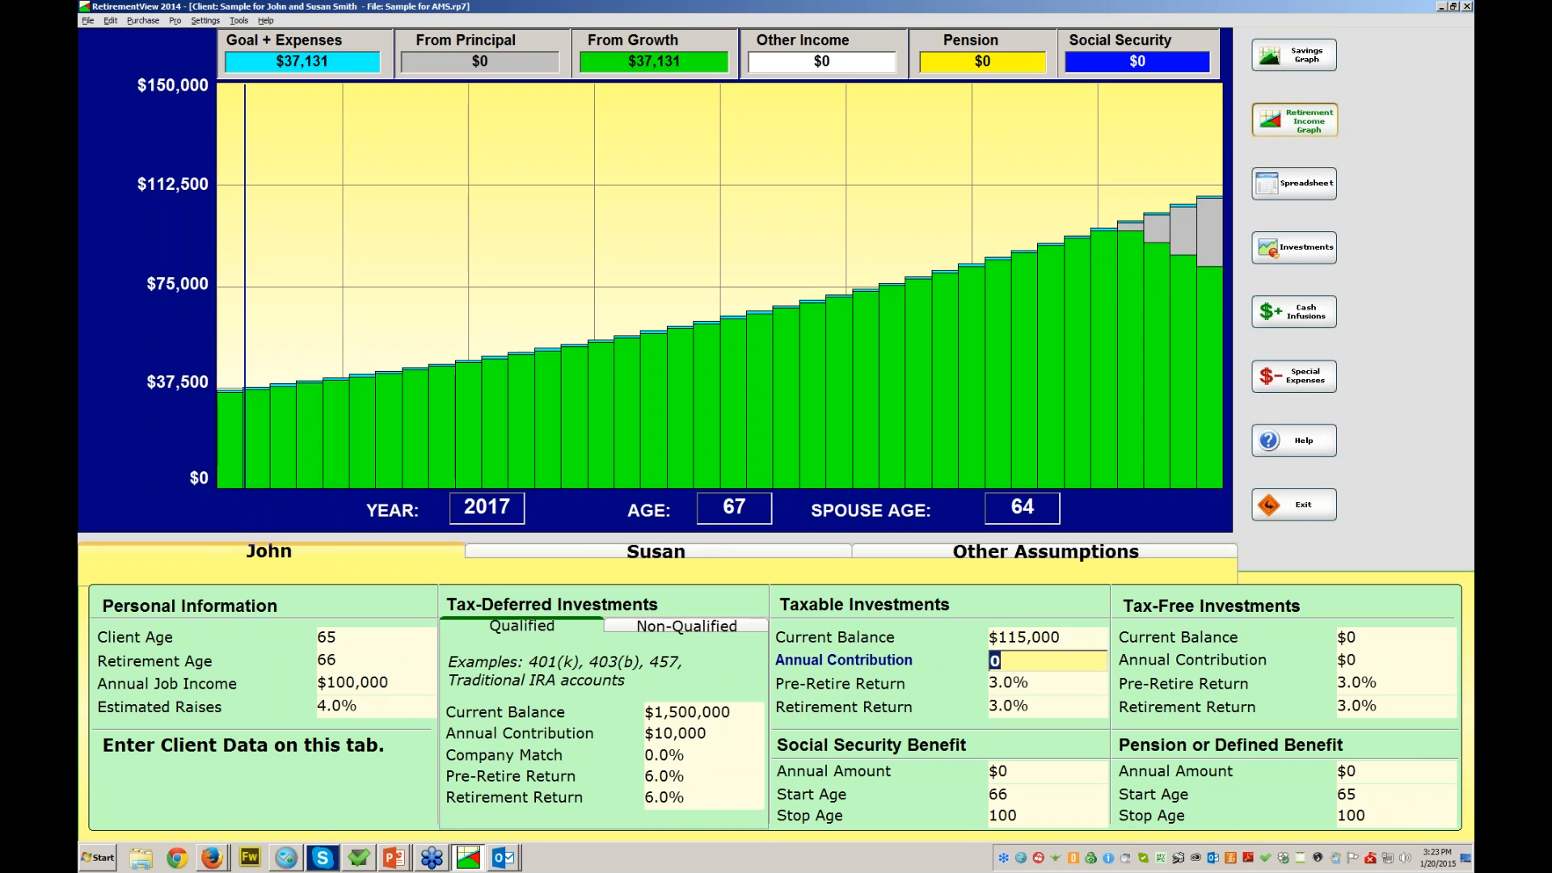
key(Tab)
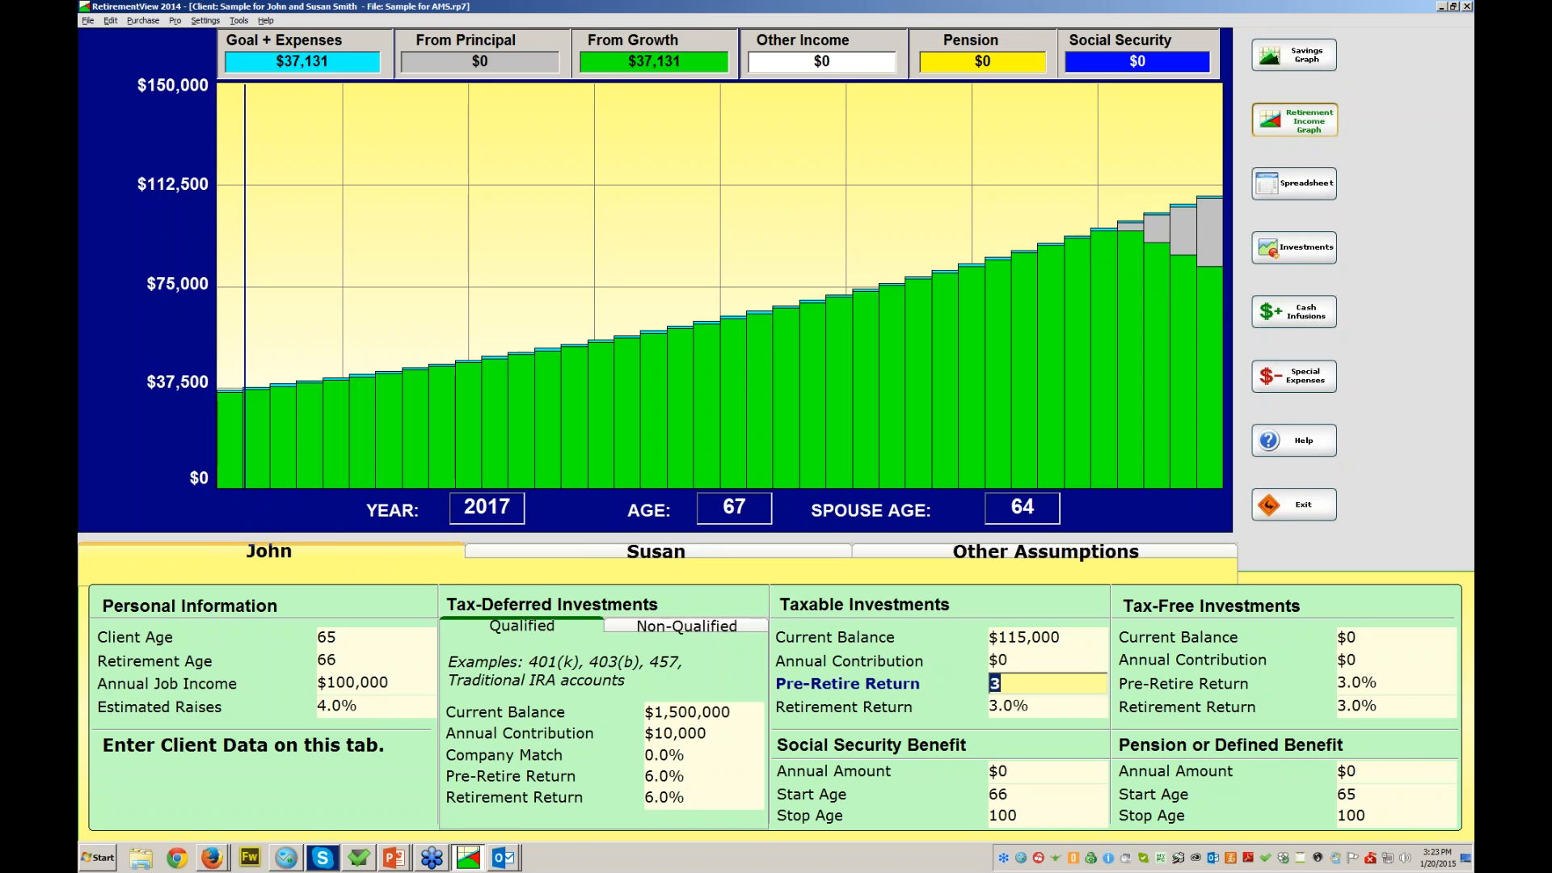
text(5)
key(Tab)
text(5)
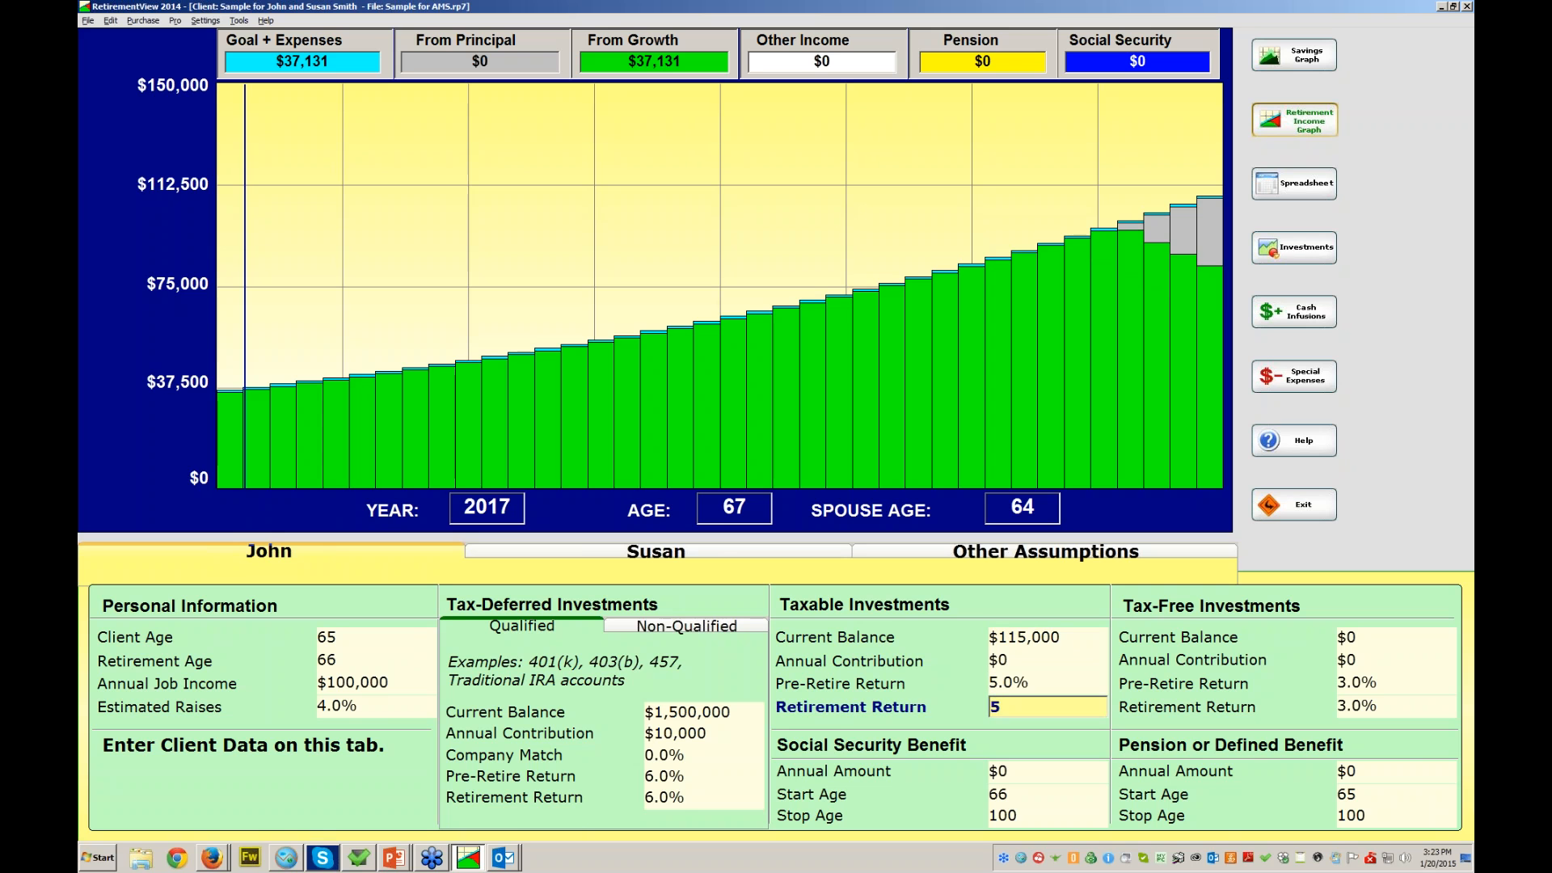
key(Tab)
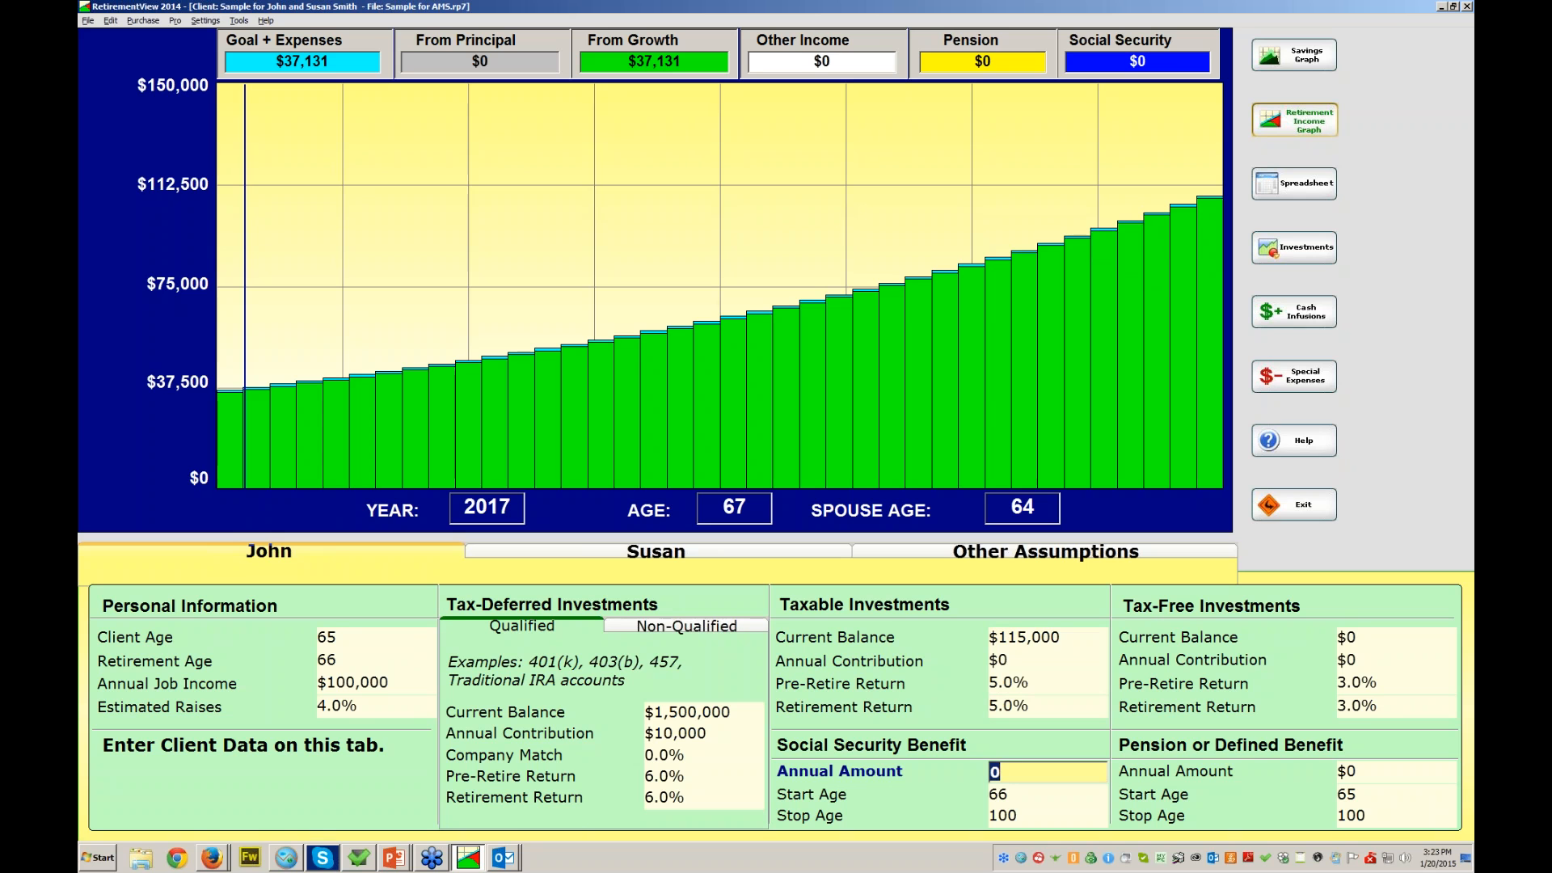
- Enter a $31,400 annual Social Security amount, keep start age 66, and set stop age 103
text(31400)
key(Tab)
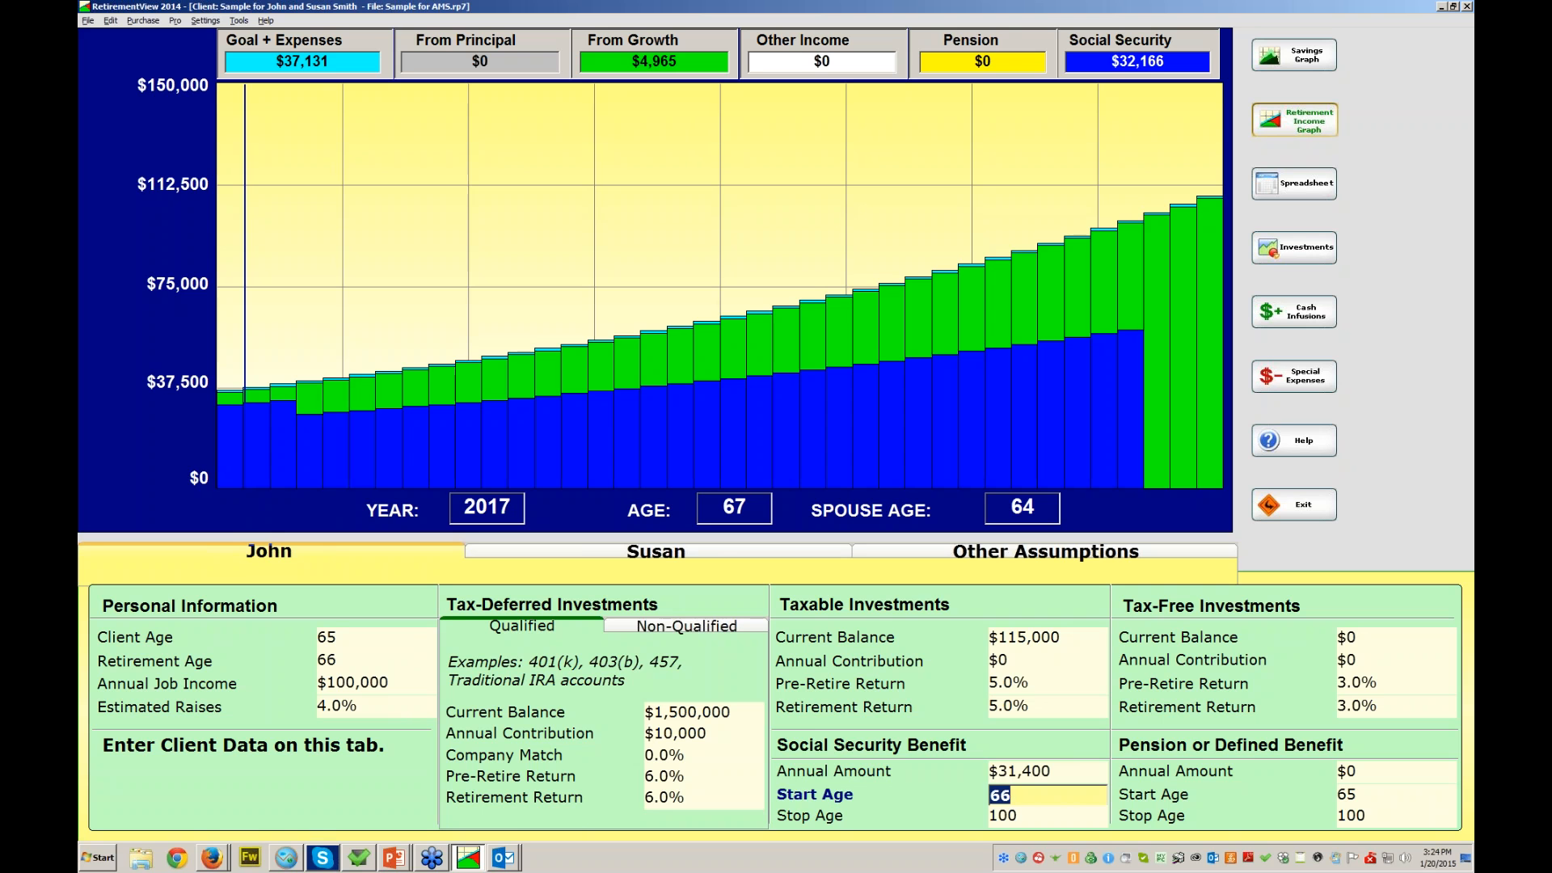
key(Tab)
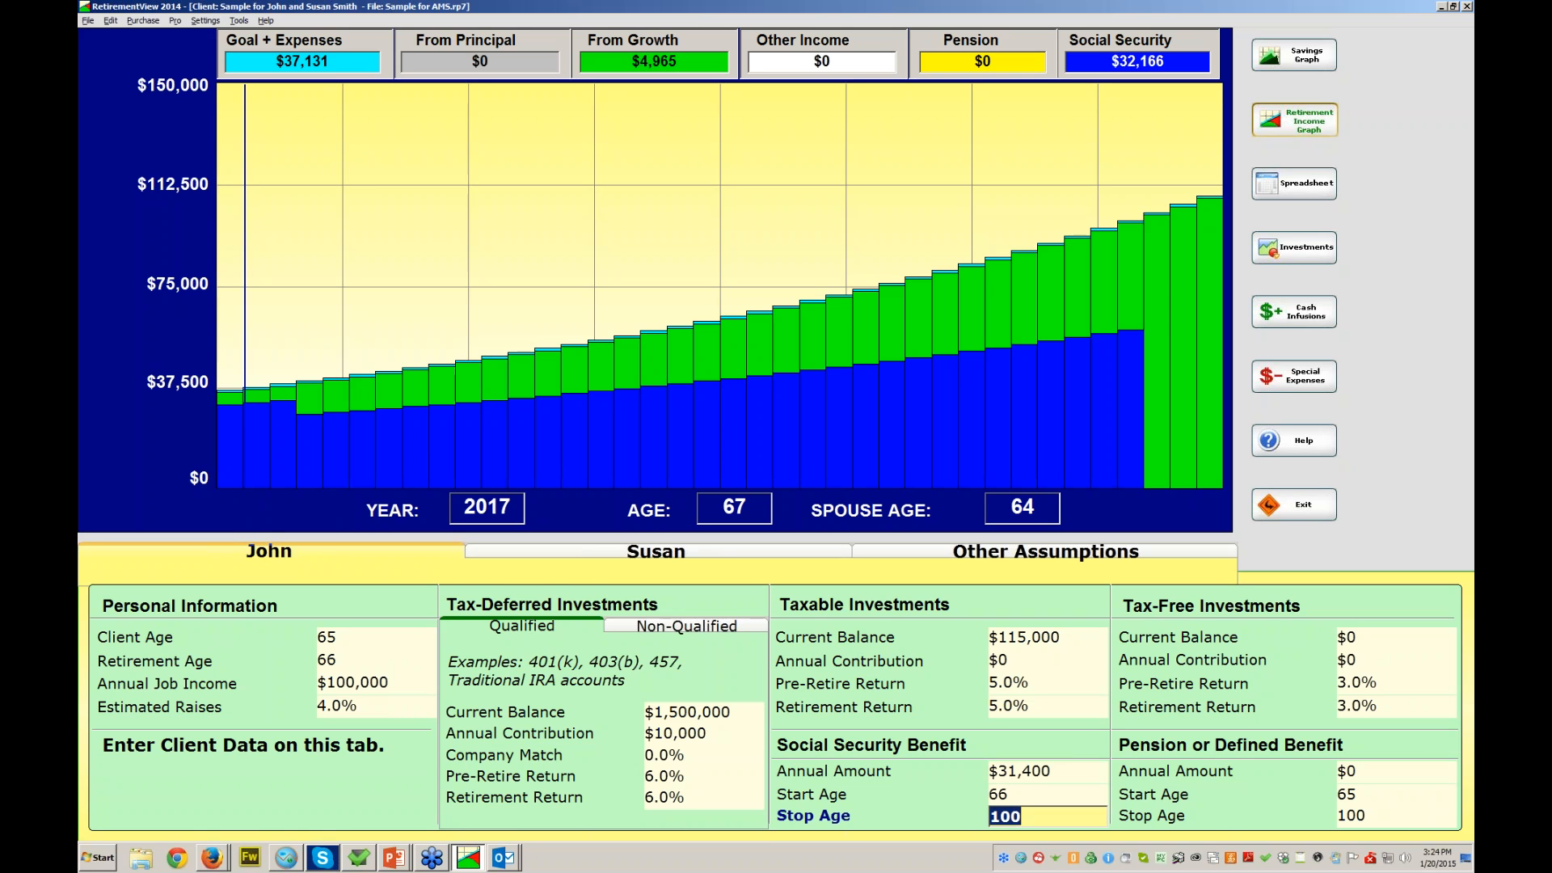
text(103)
key(Return)
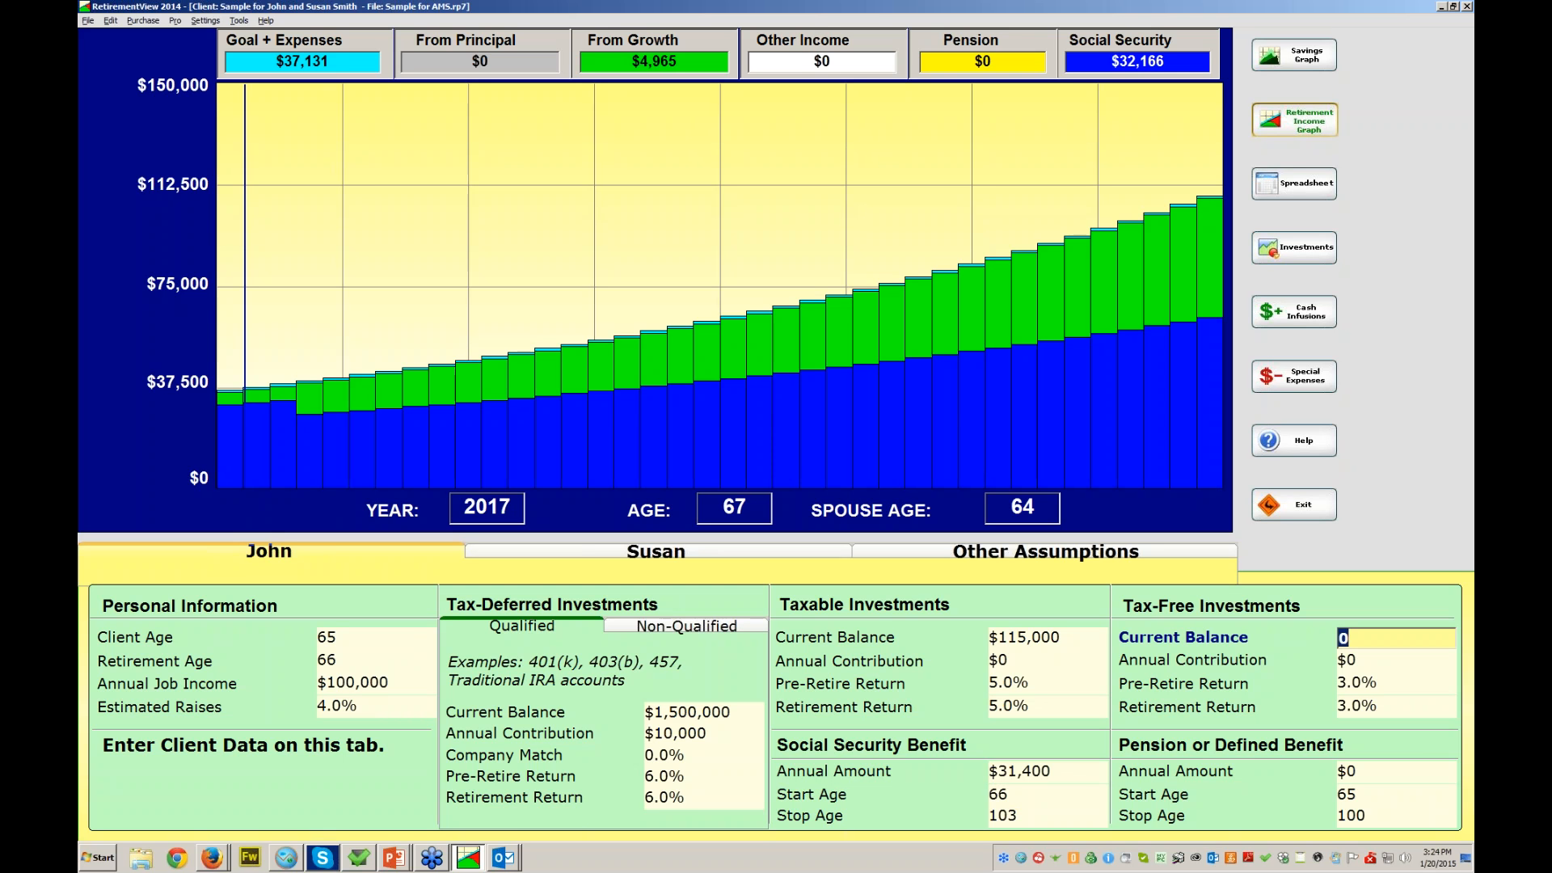
- Enter a $40,000 tax-free balance, keep $0 contribution, and set 5% pre-retirement and retirement returns
text(0)
key(Return)
text(40000)
key(Return)
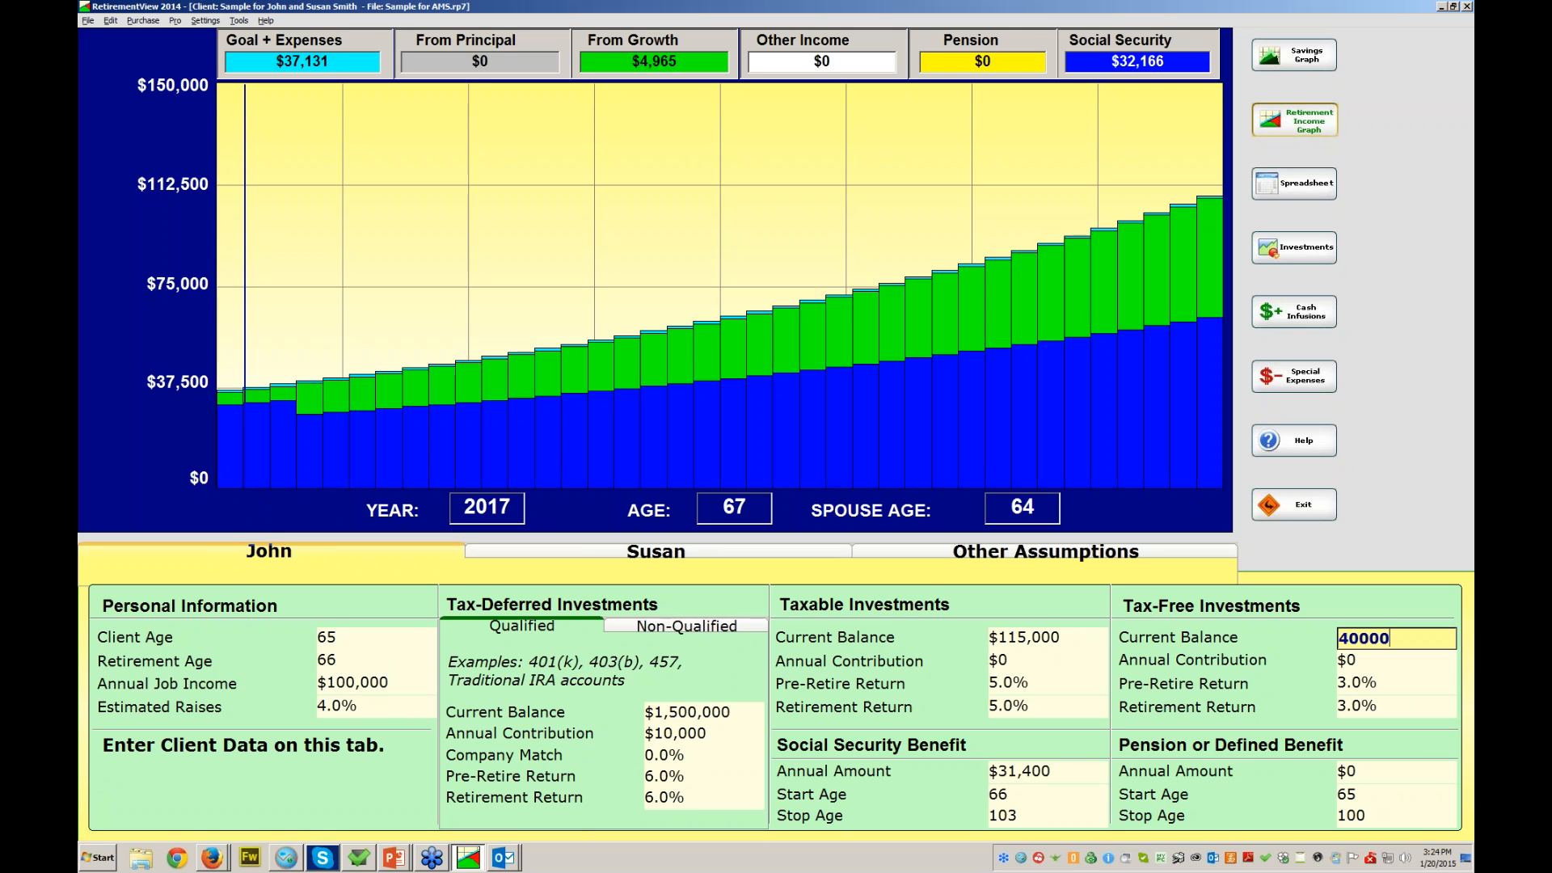
key(Return)
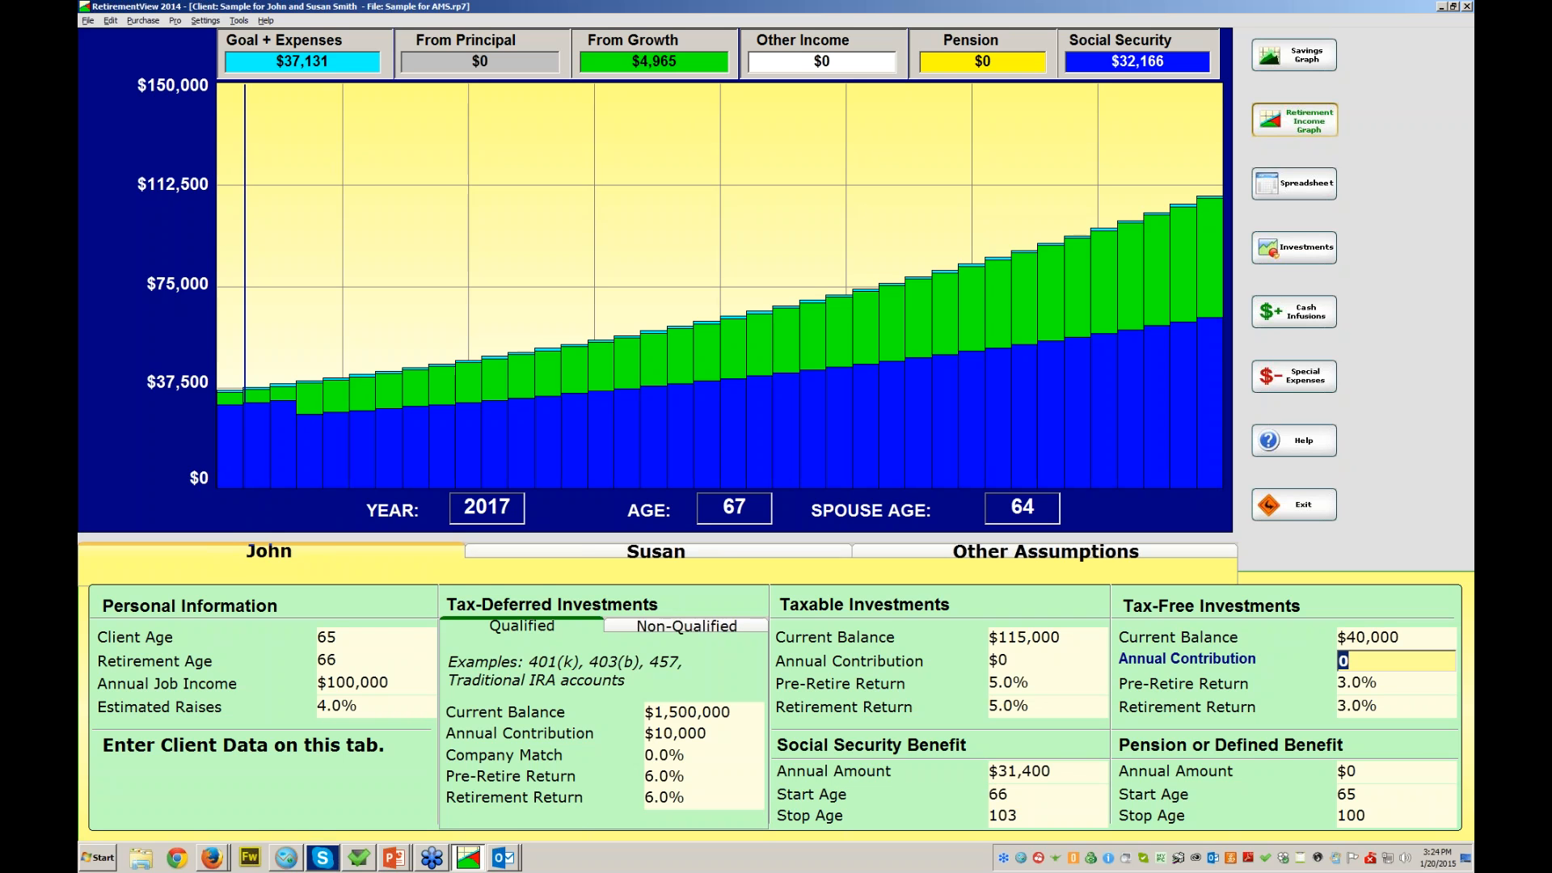
key(Return)
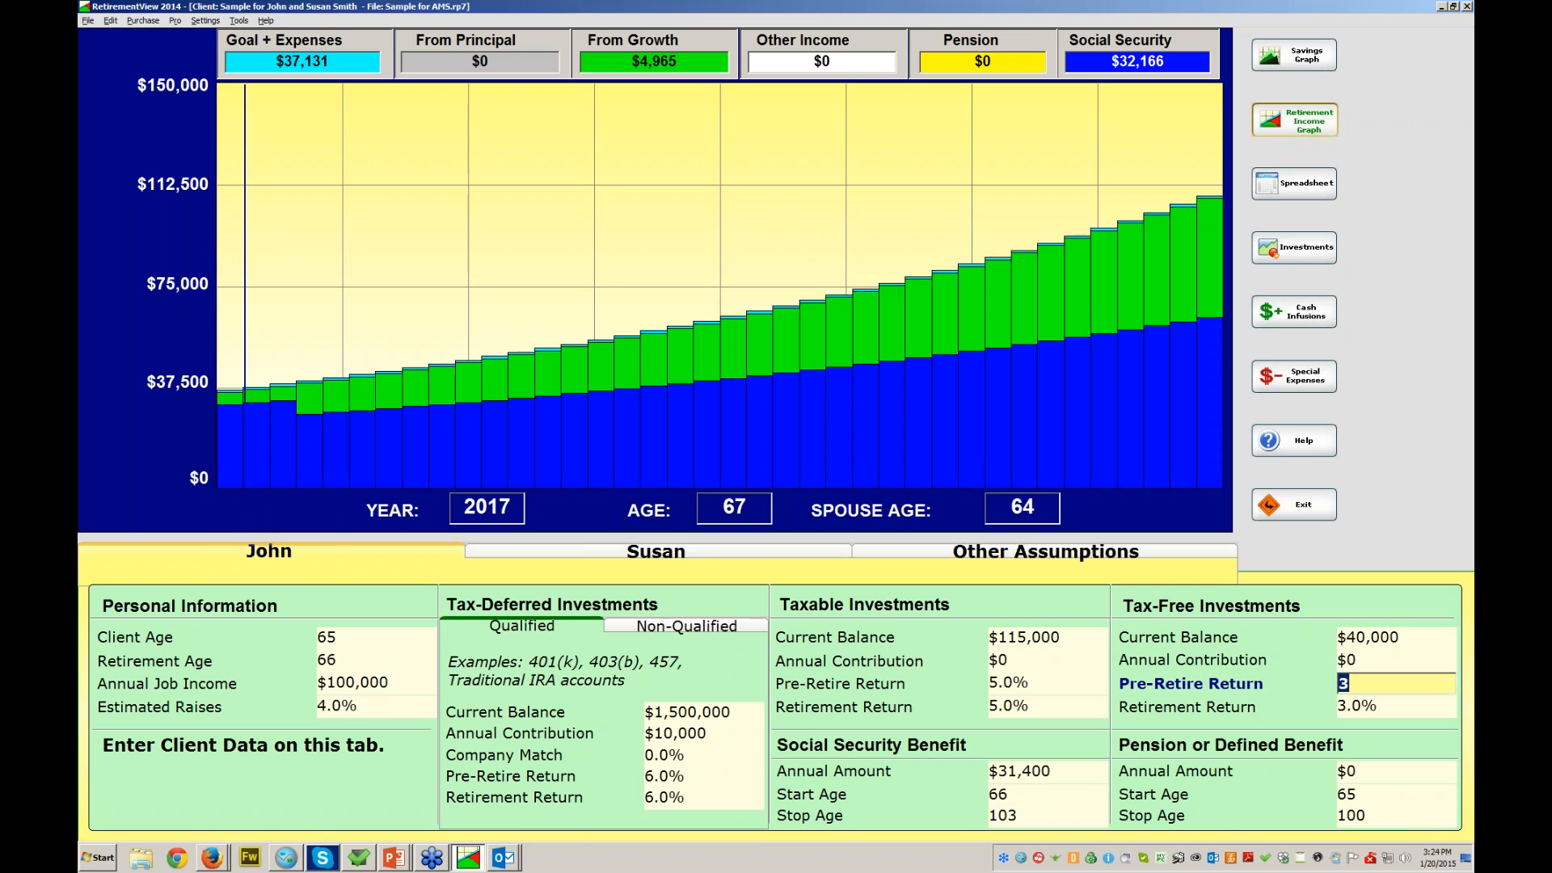
text(5)
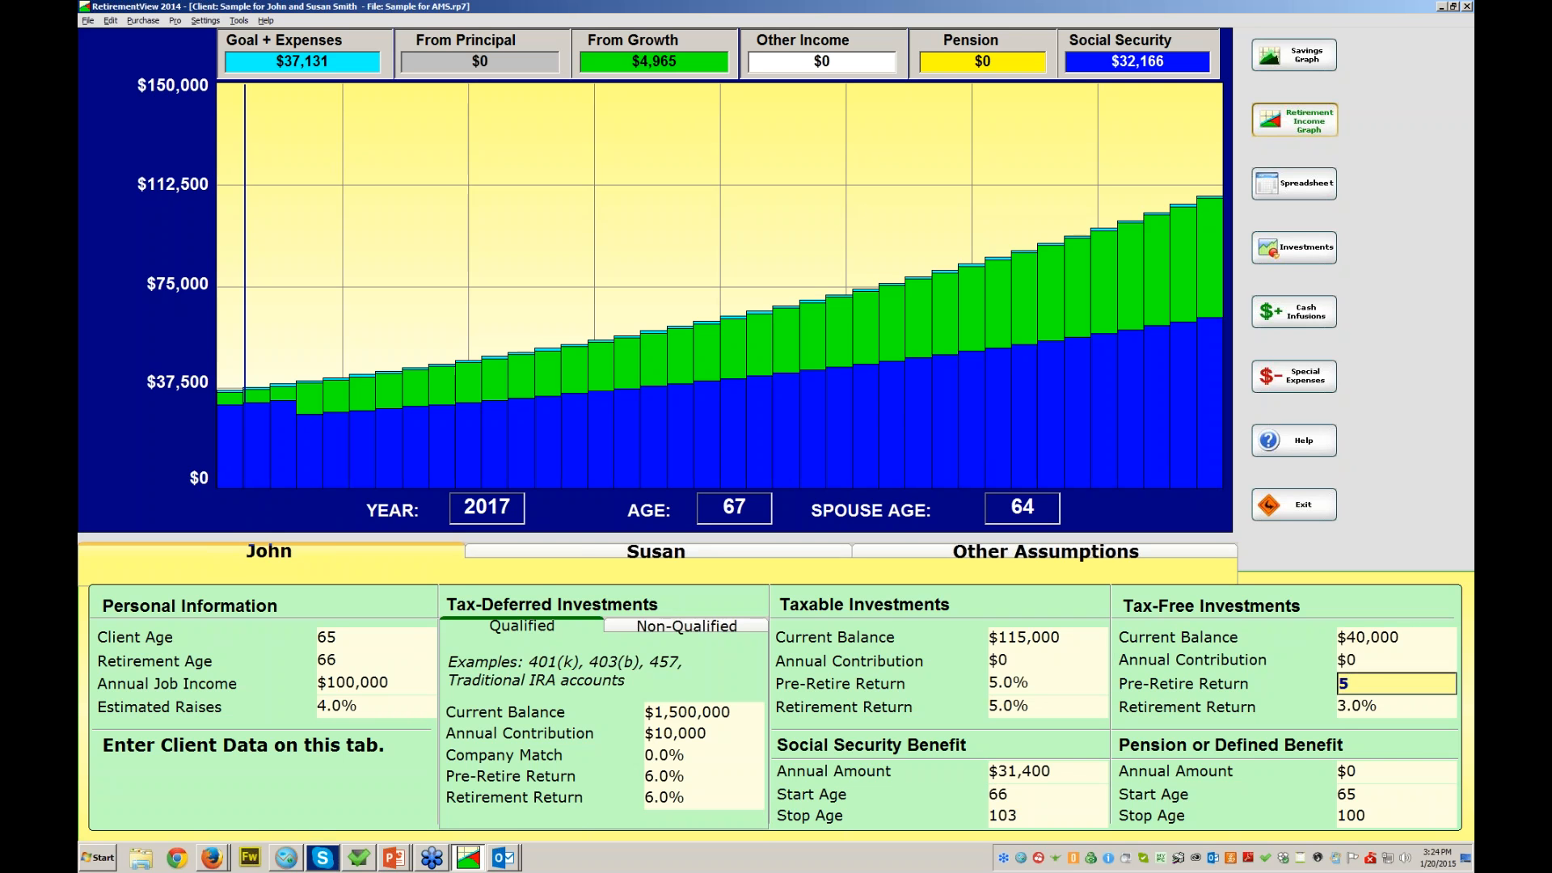
key(Return)
text(5)
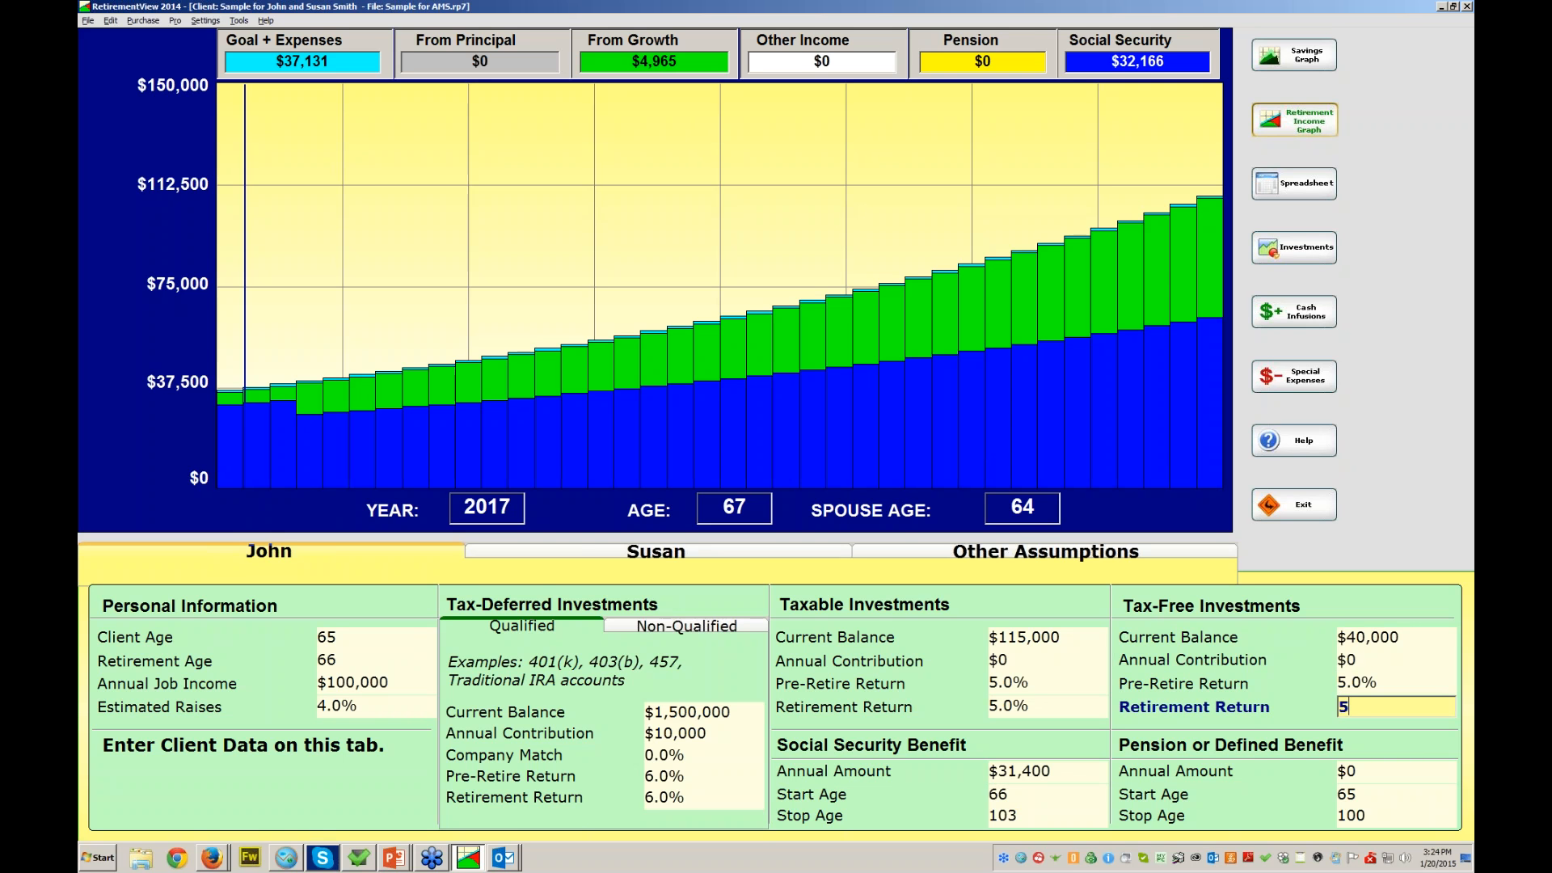
key(Return)
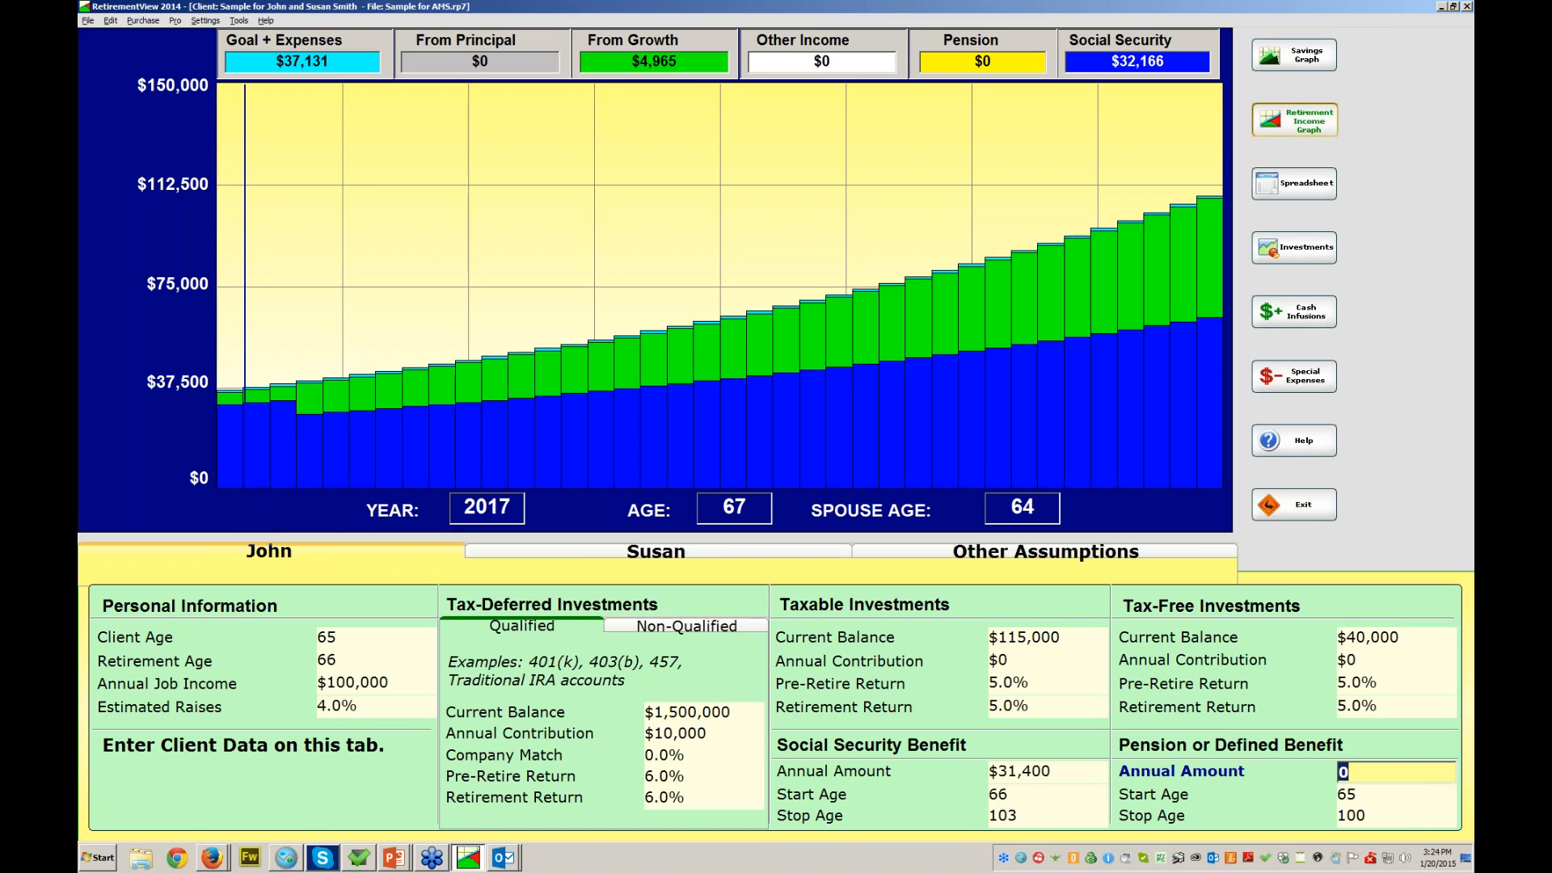
- Enter a $24,708 annual pension with start age 66 and stop age 103
text(24708)
key(Return)
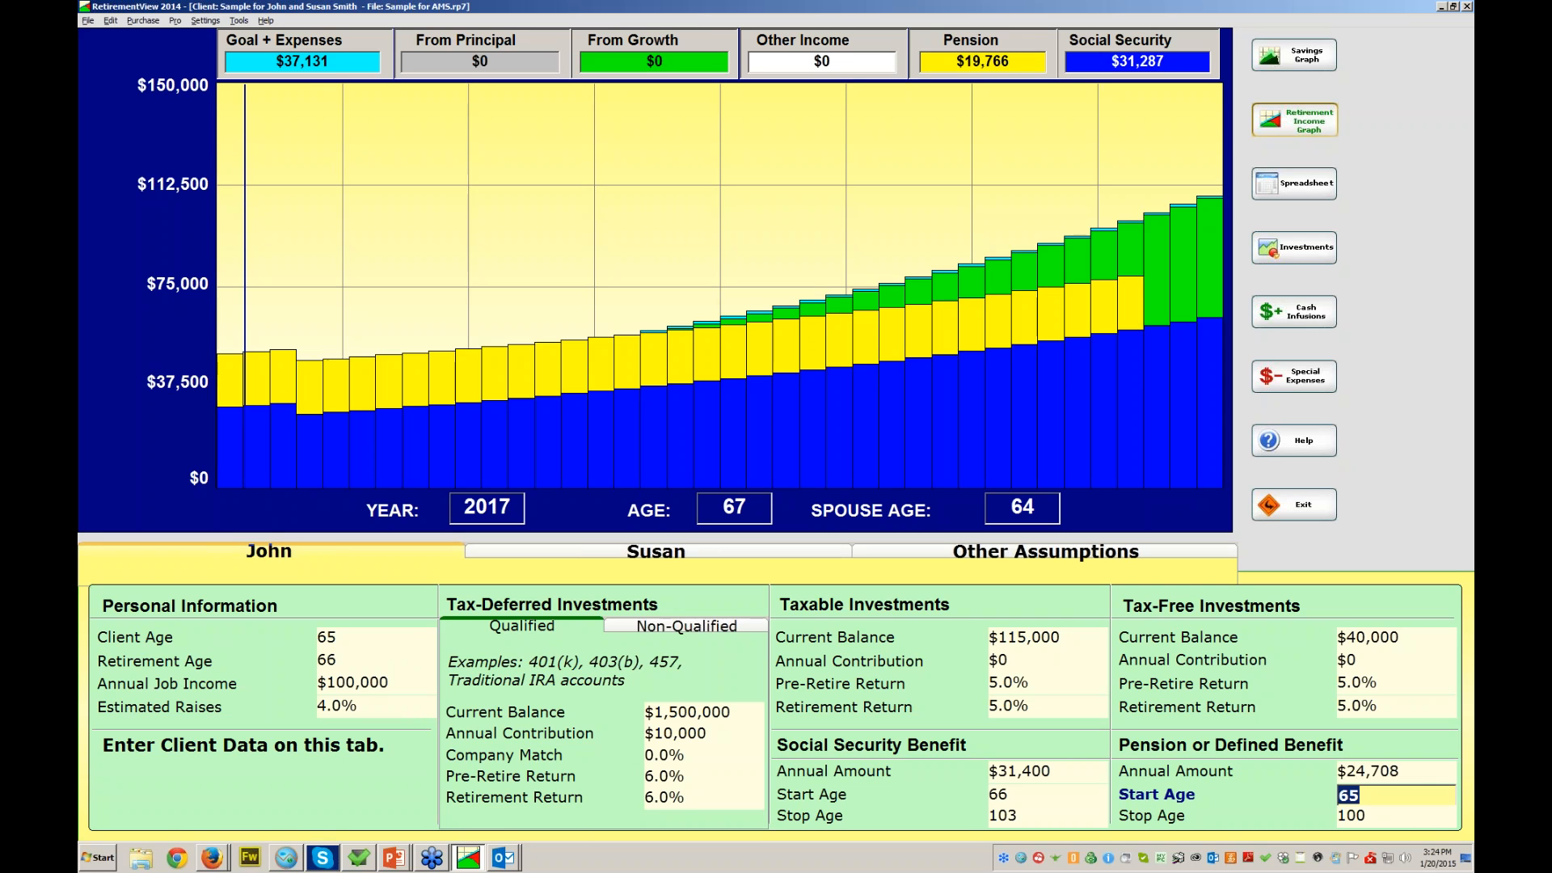
text(66)
key(Return)
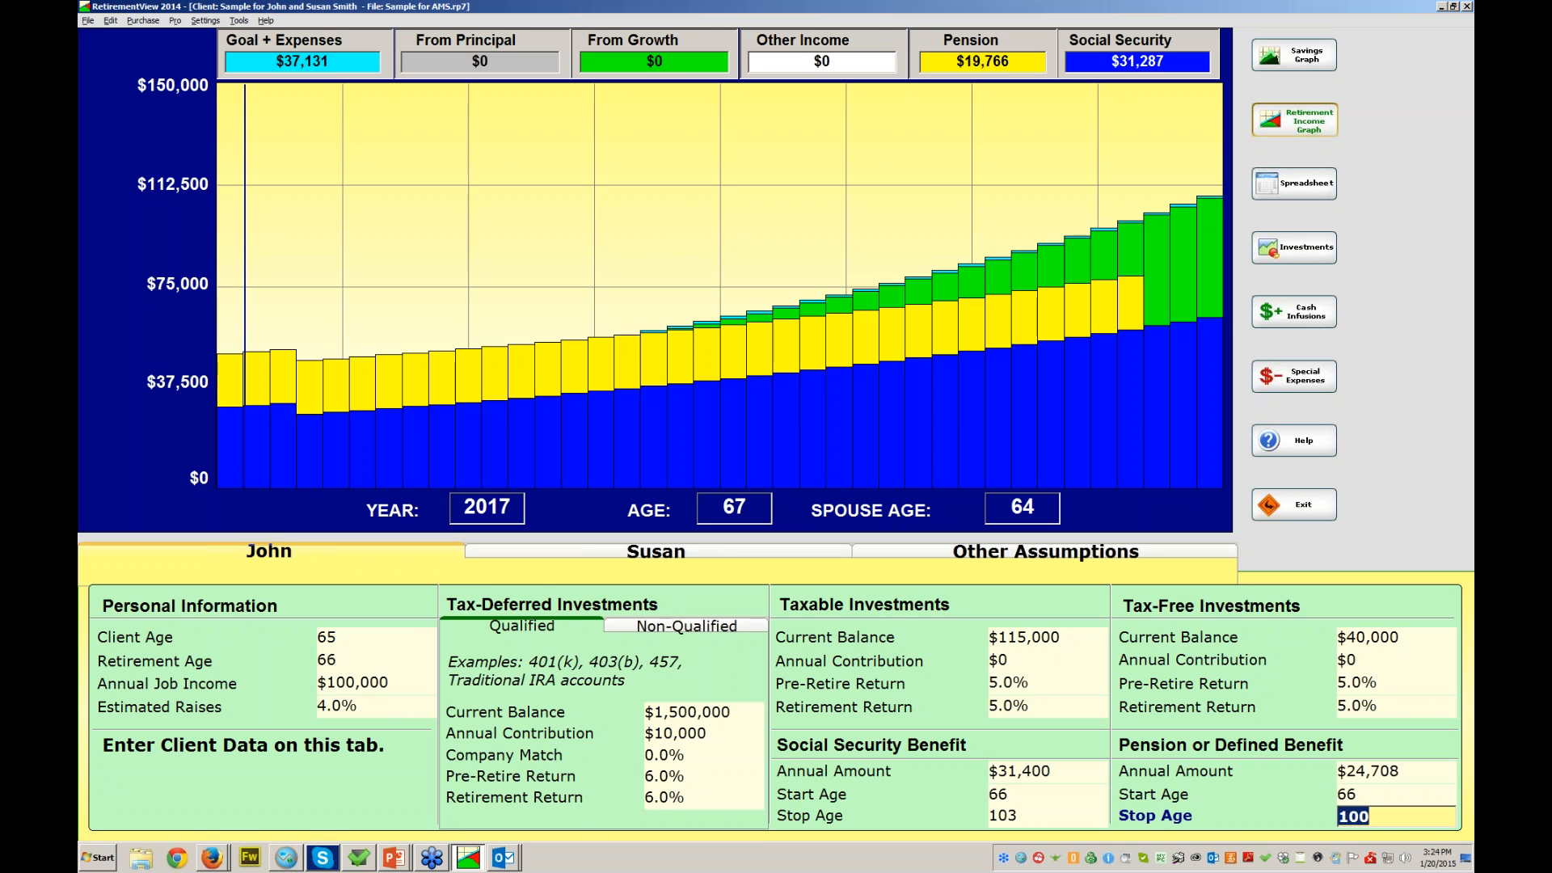
text(103)
key(Return)
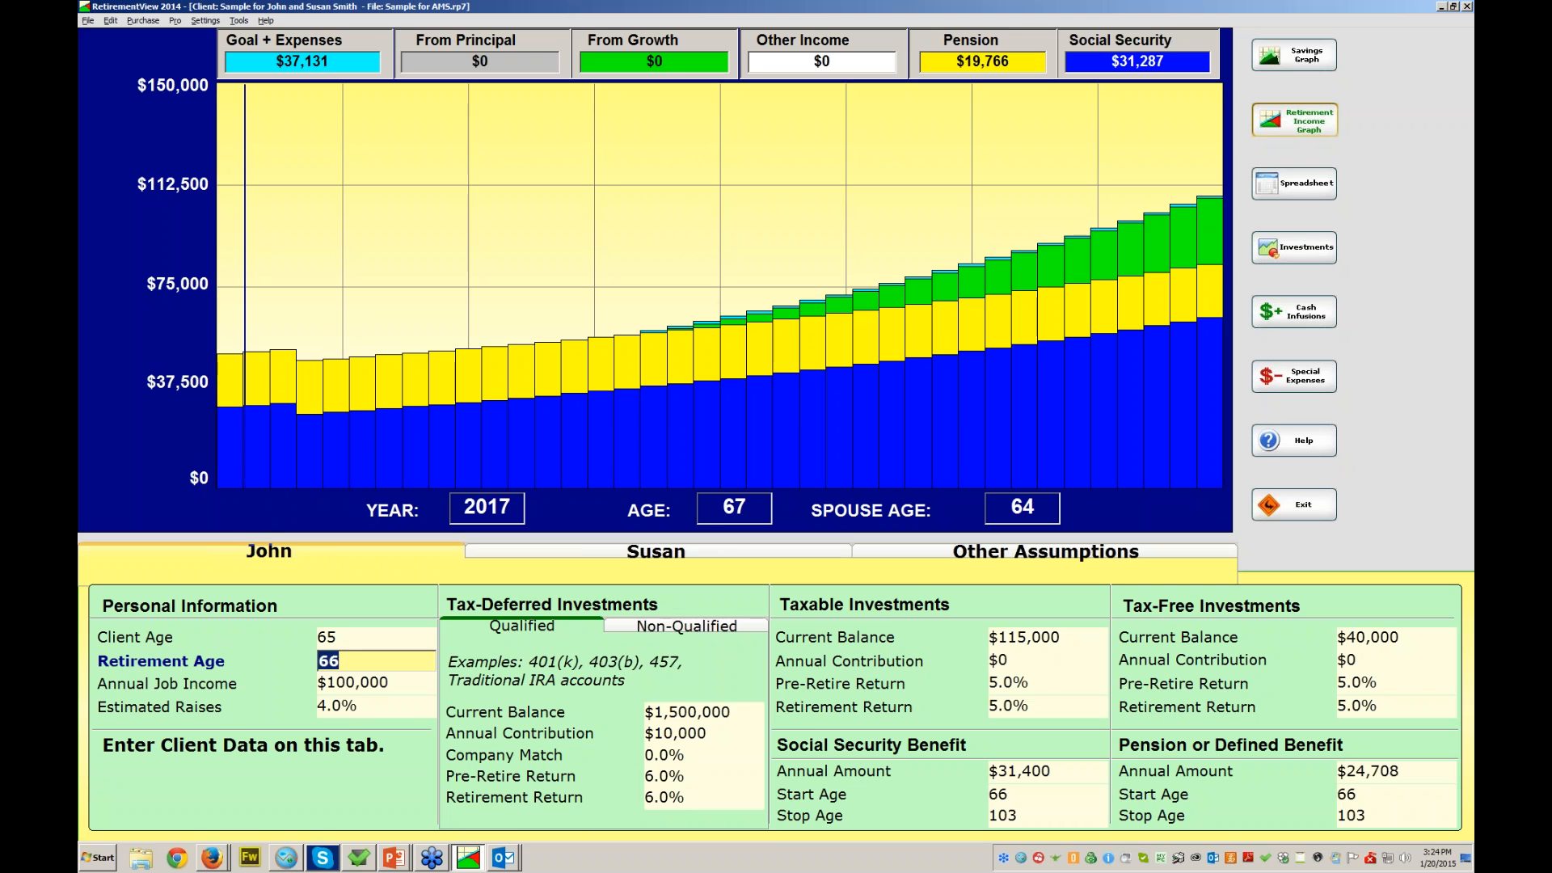
- Toggle between John's and Susan's tabs, ending on Susan's data (age 62, retiring at 65)
click(655, 552)
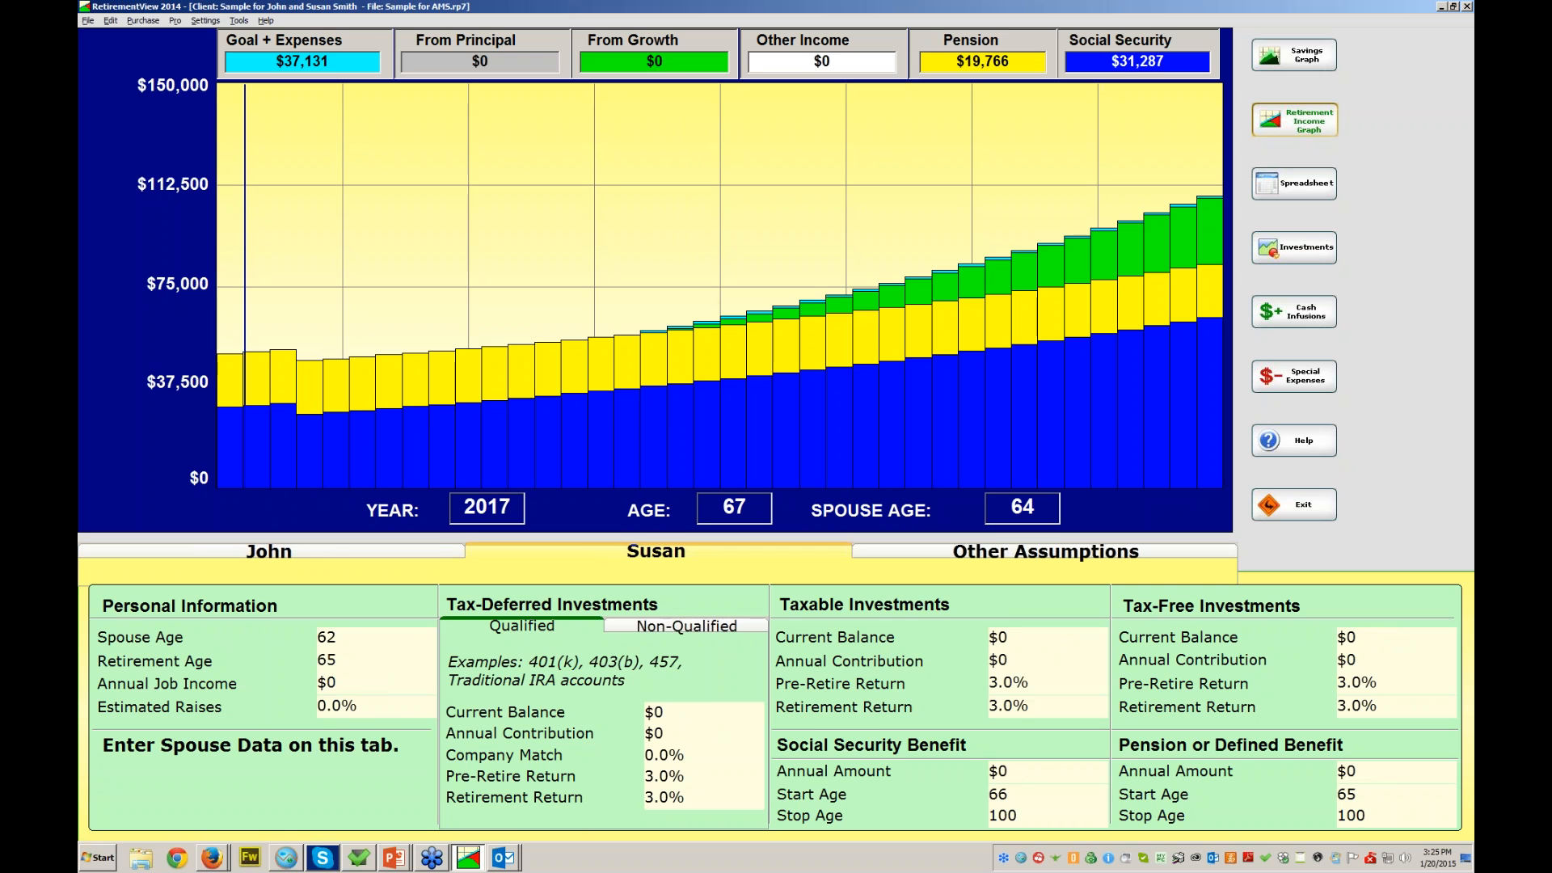
click(269, 551)
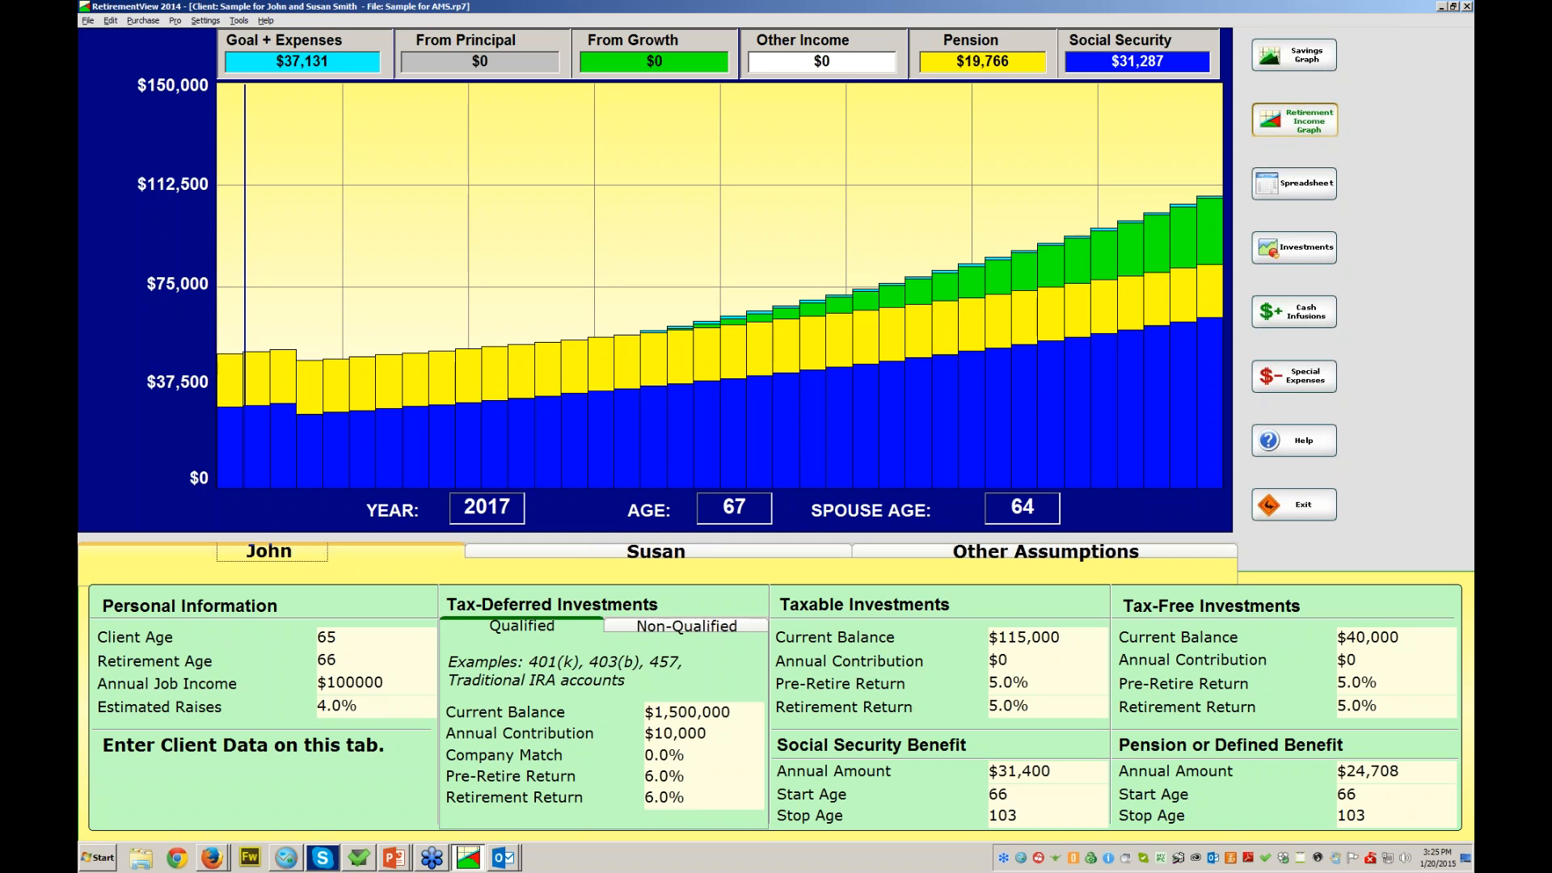
click(655, 551)
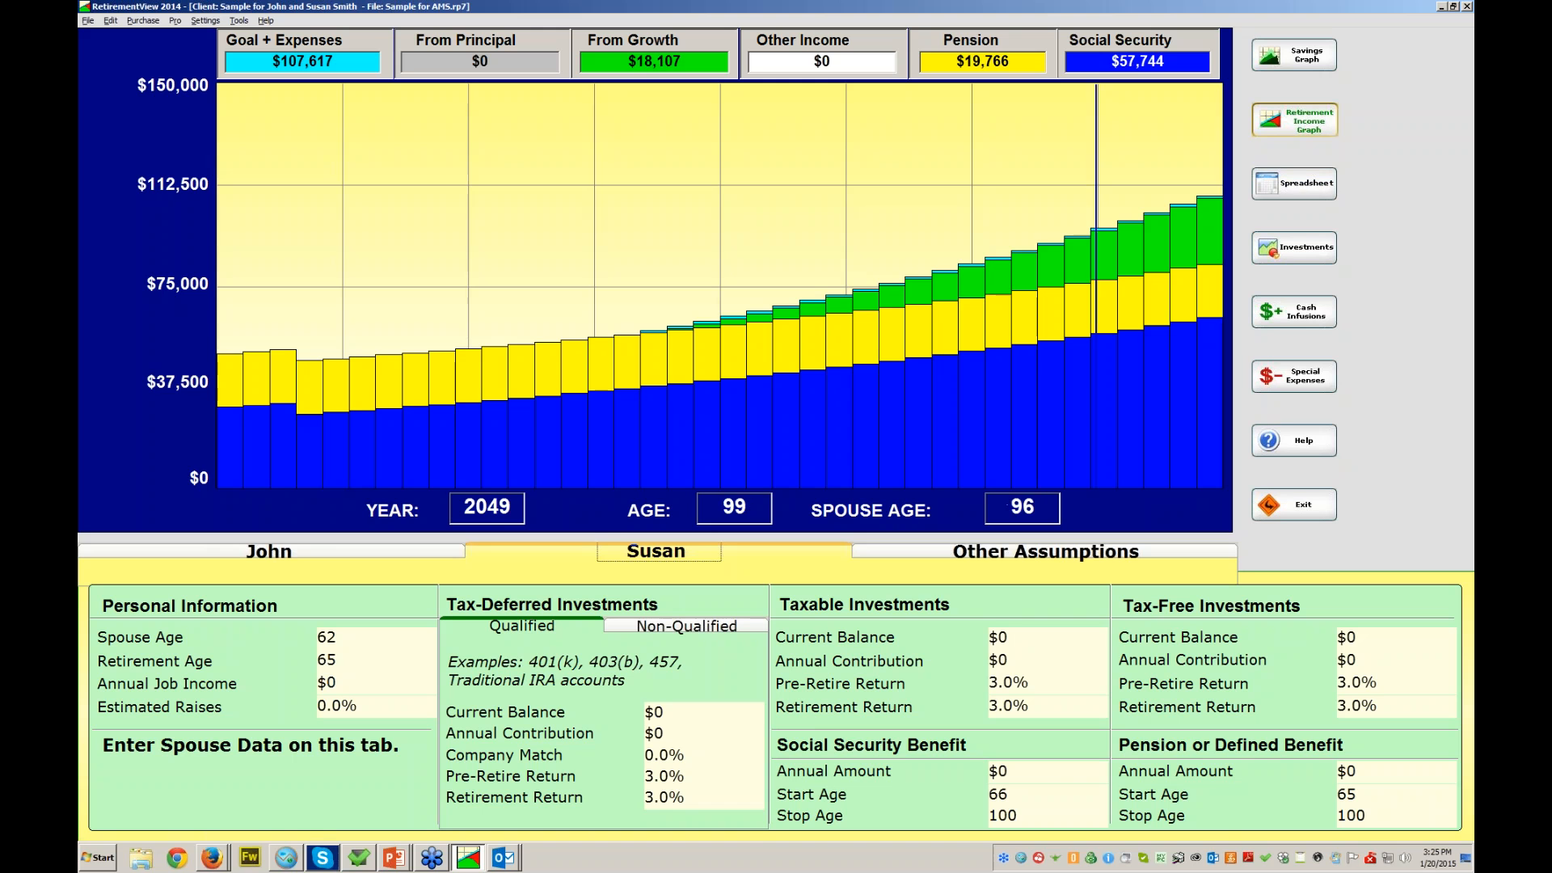
click(269, 551)
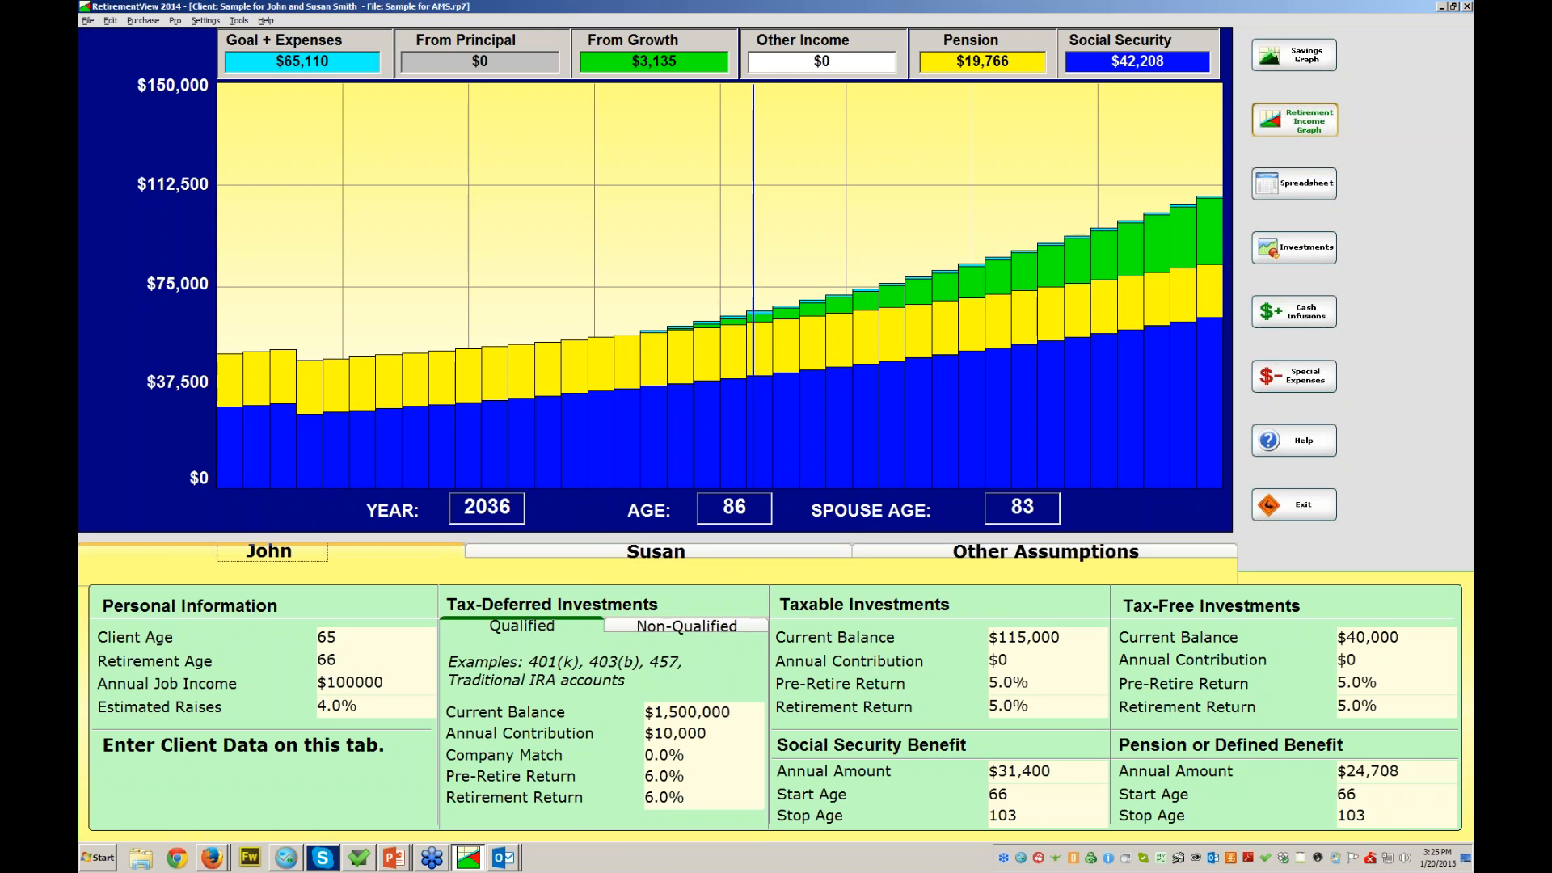
click(656, 551)
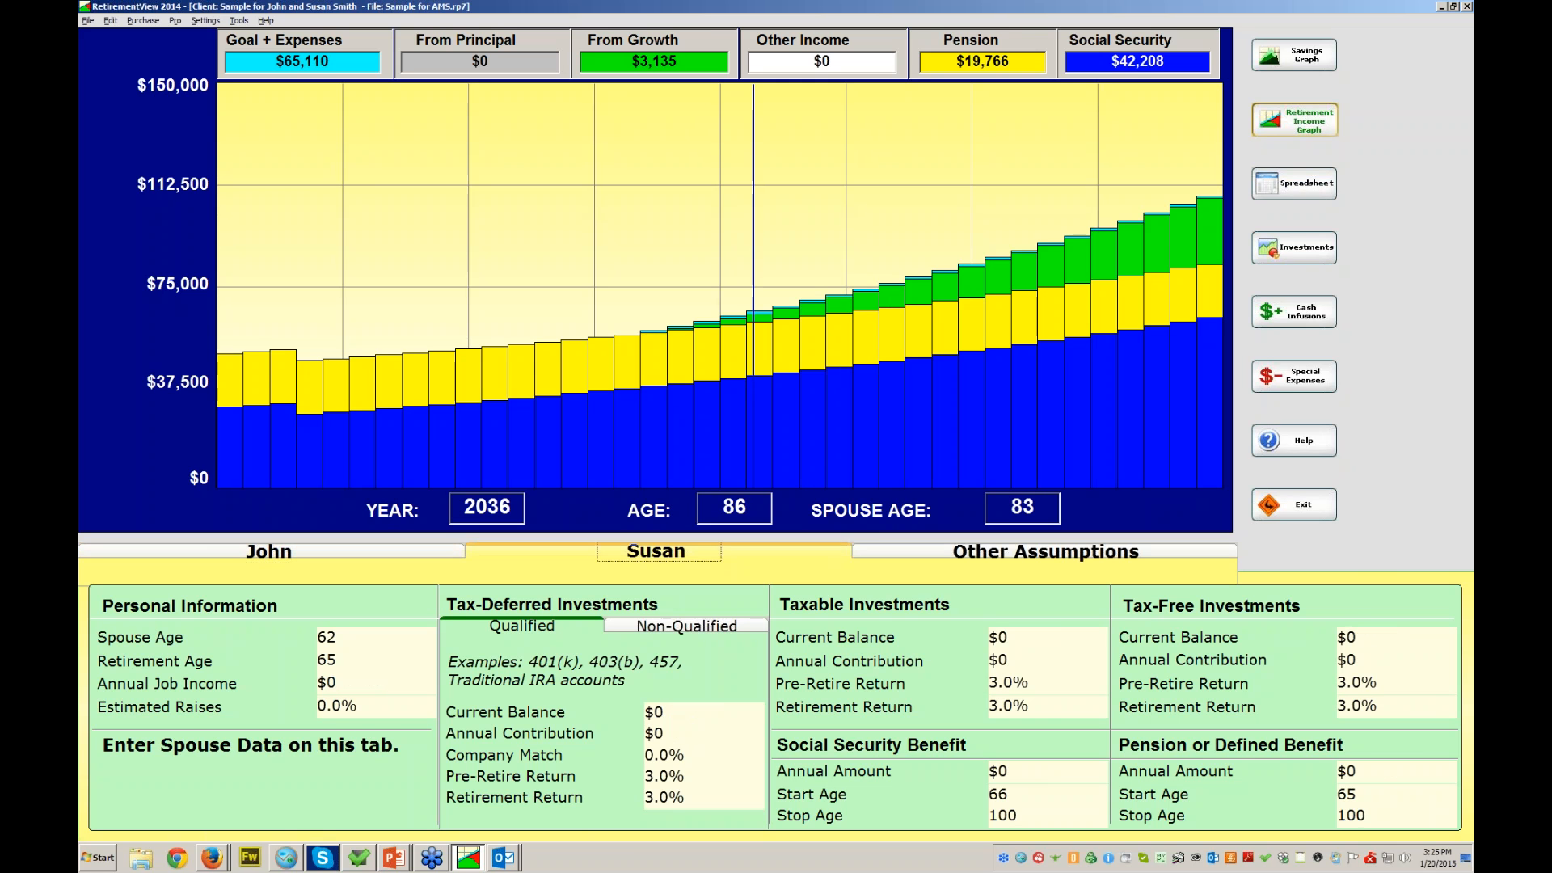
- Set Susan's retirement age to 63
click(375, 661)
text(63)
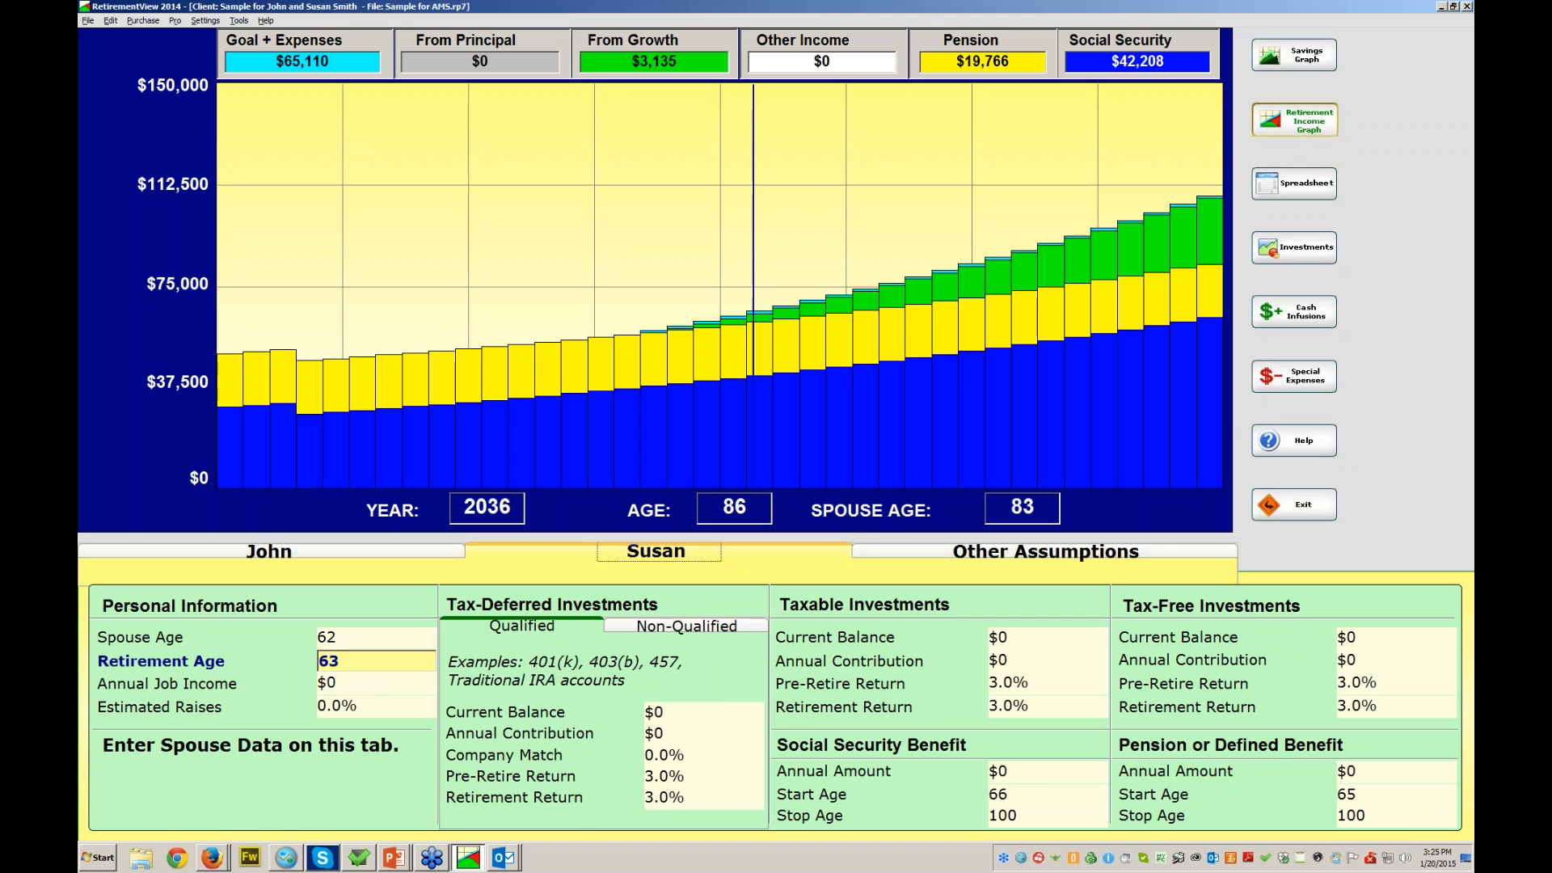
key(Tab)
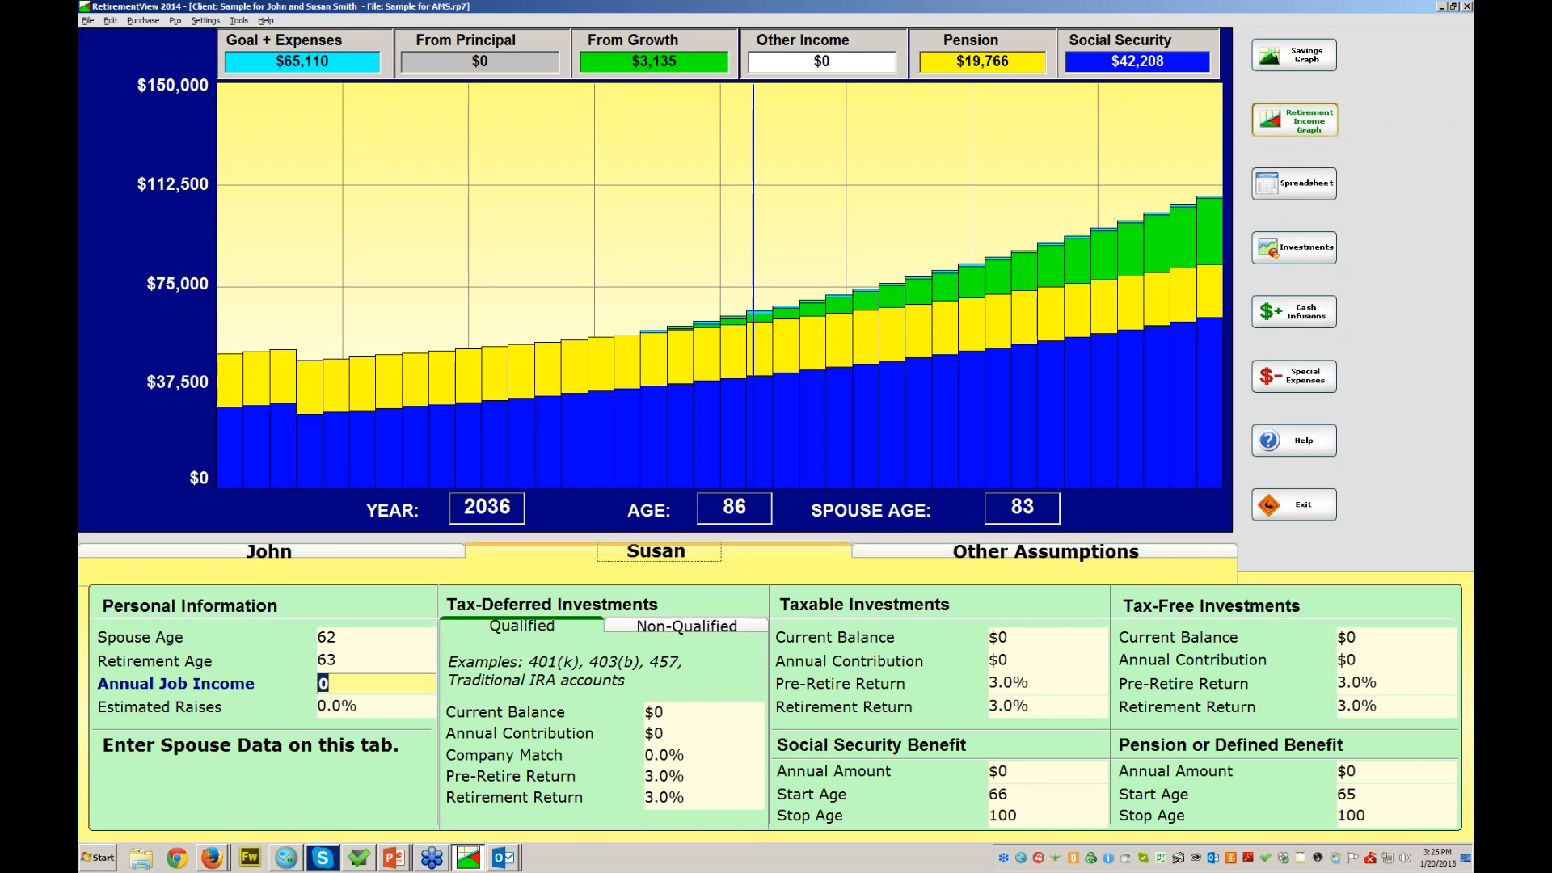
- Give Susan a $15,700 annual Social Security benefit starting at age 65
click(1047, 772)
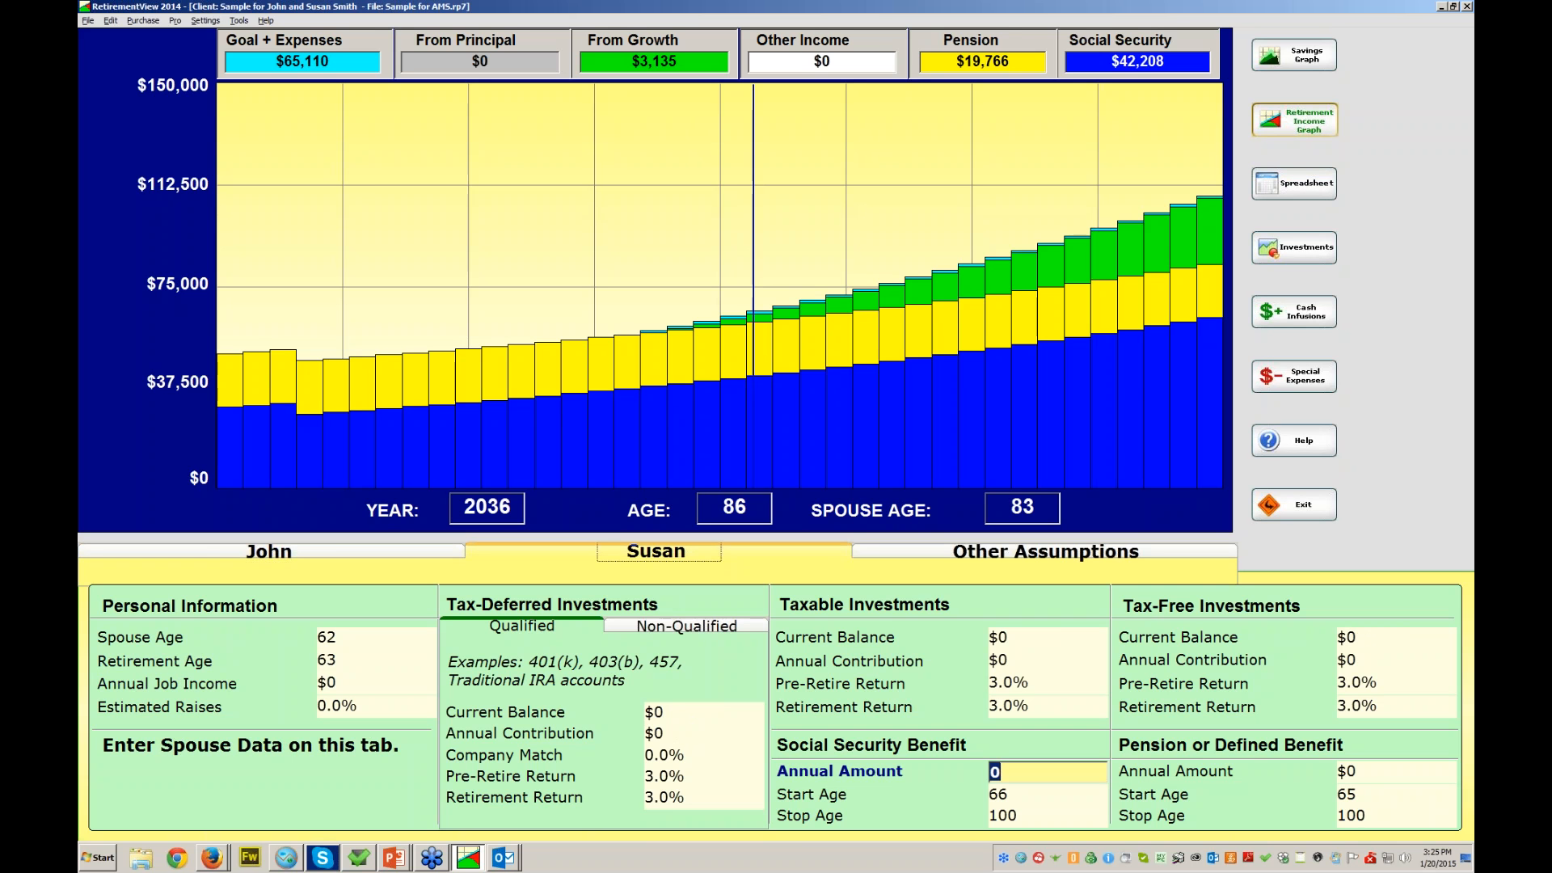
text(15700)
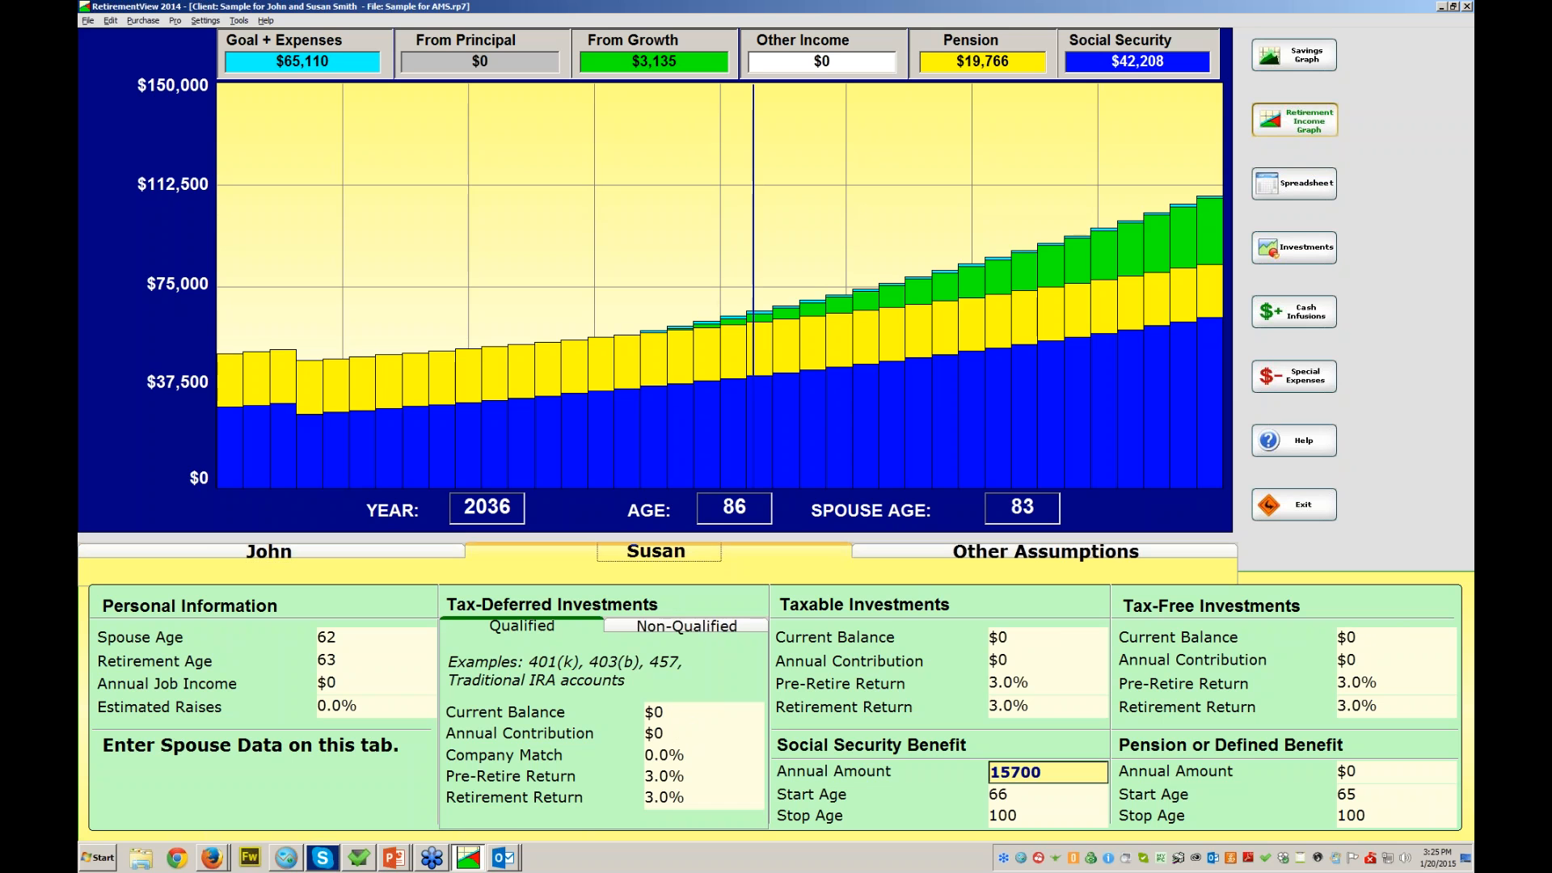
key(Tab)
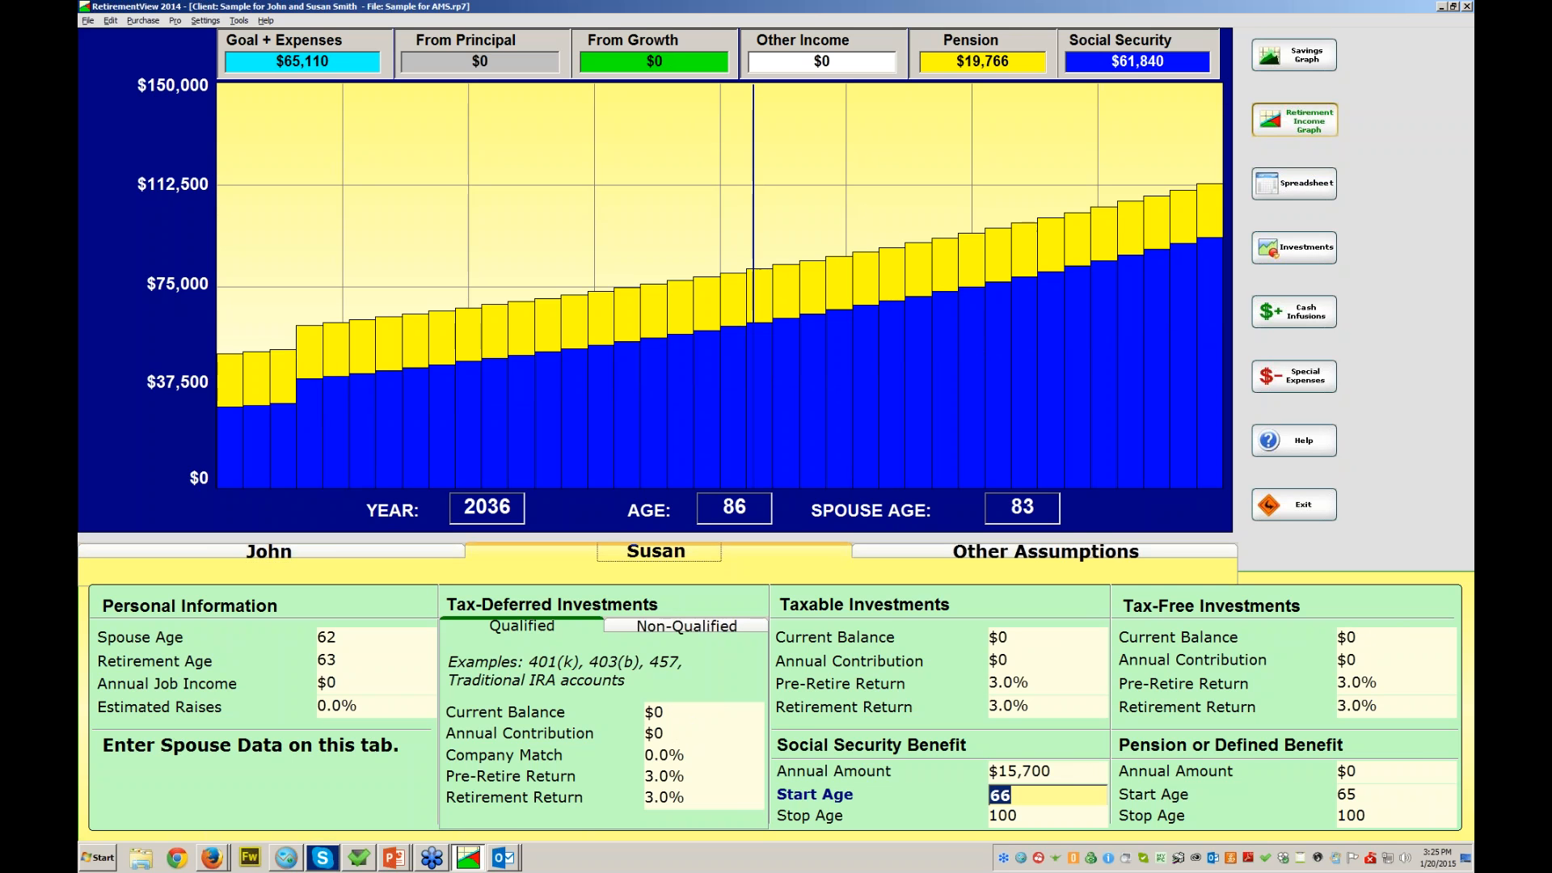
text(65)
key(Return)
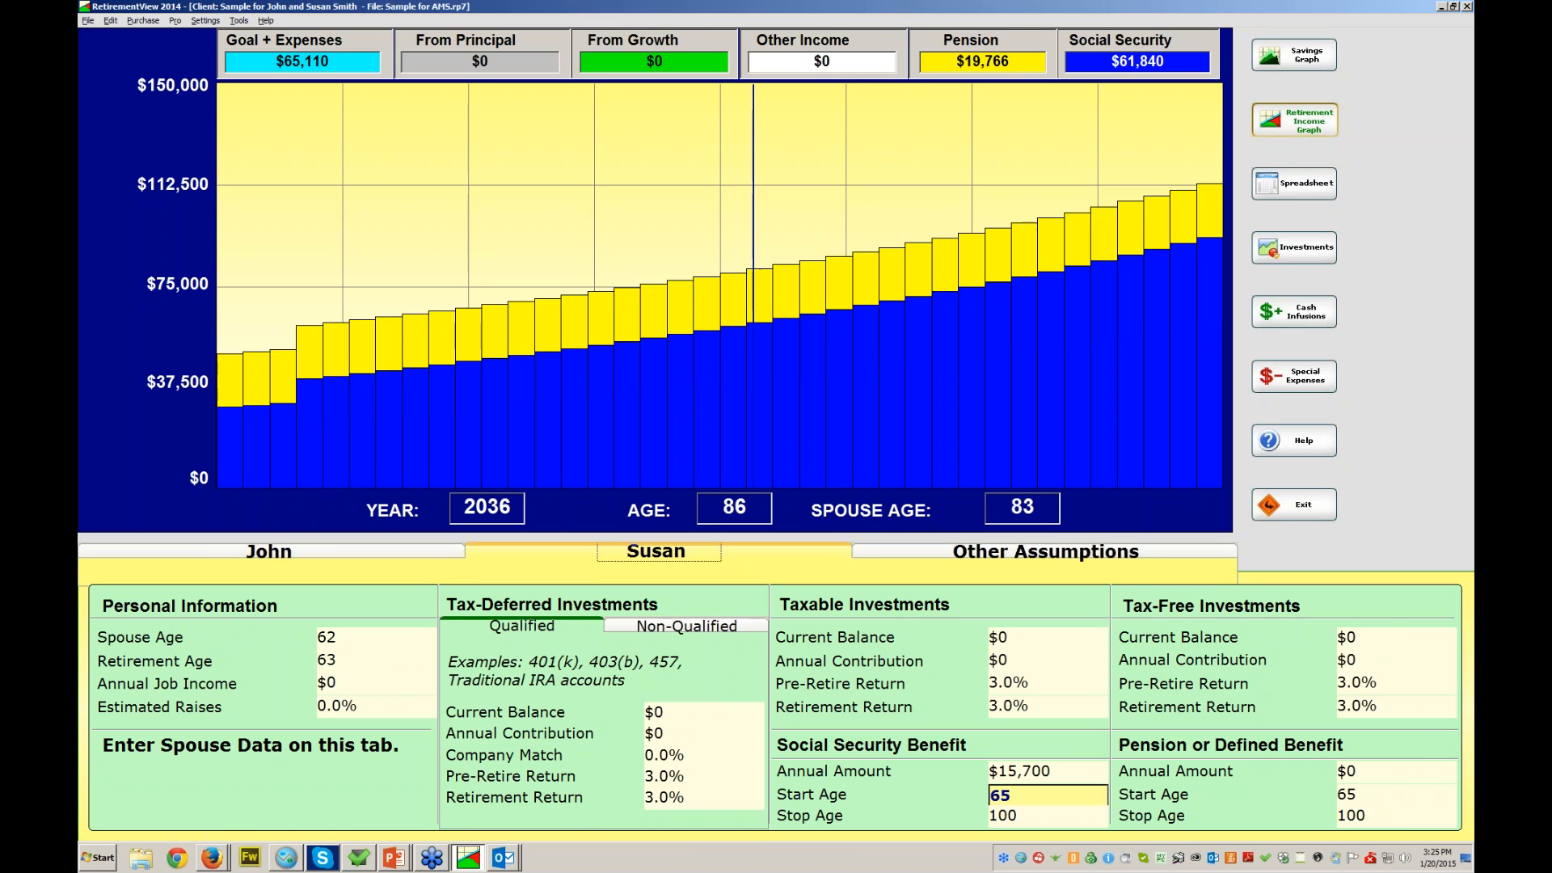
key(Tab)
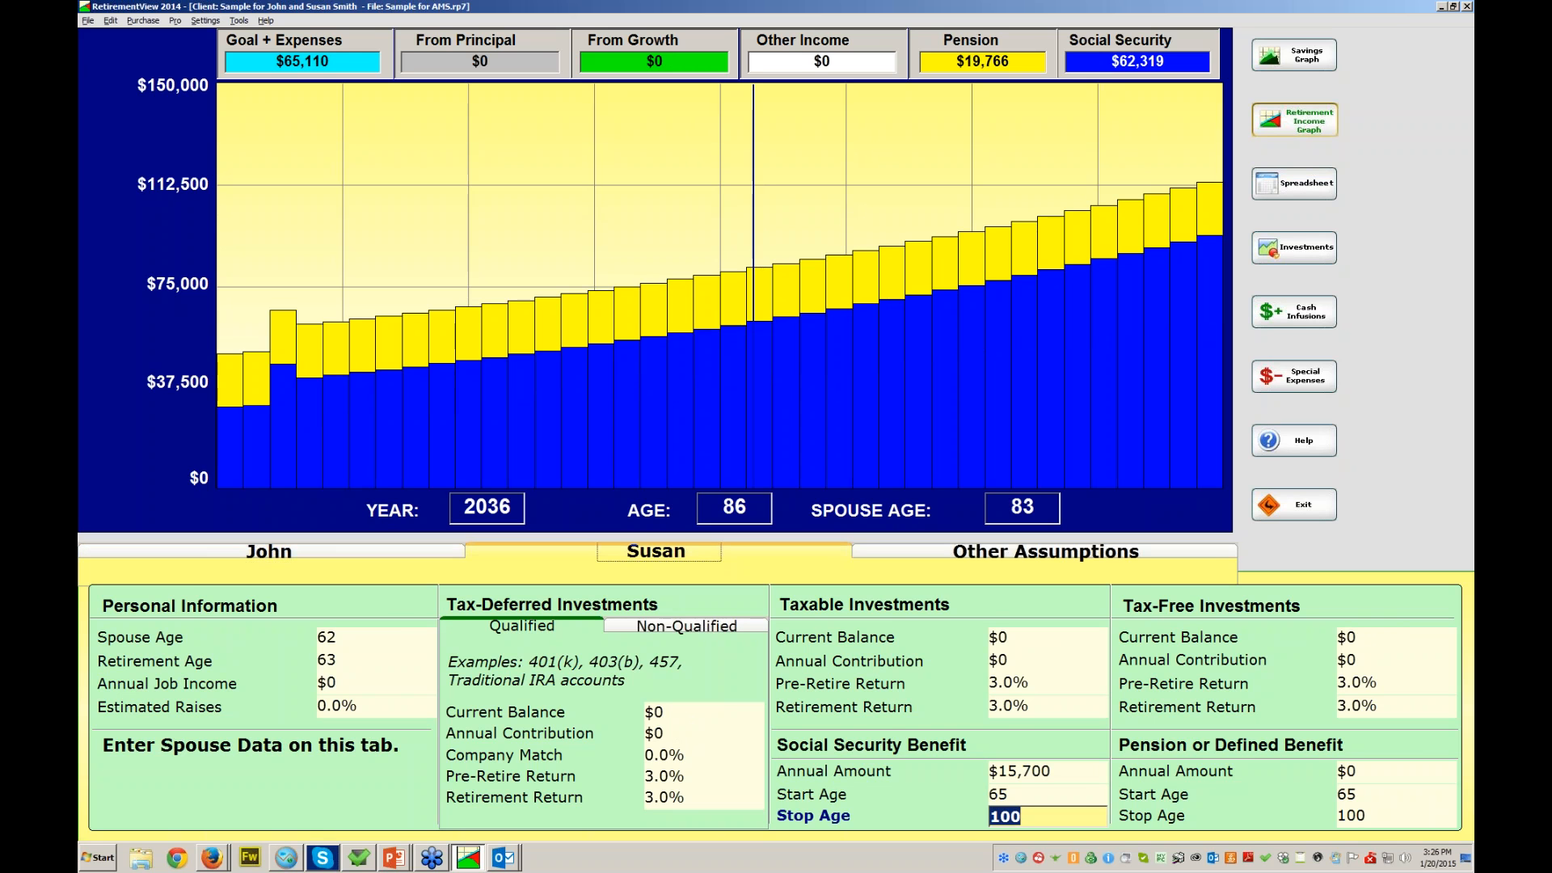
click(1045, 551)
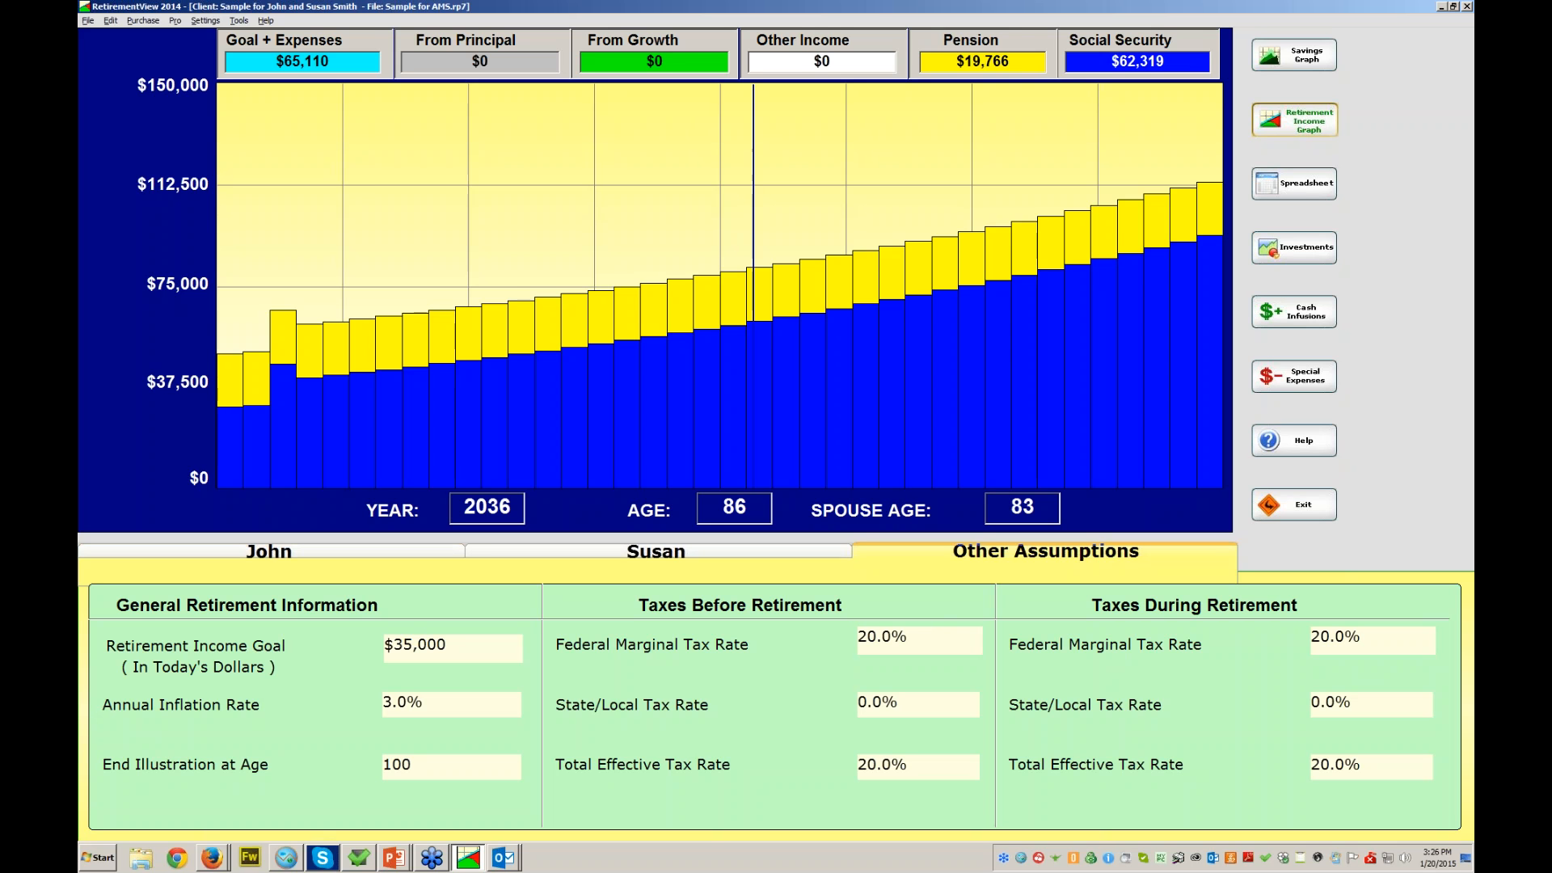
- Raise the retirement income goal to $100,000
click(453, 648)
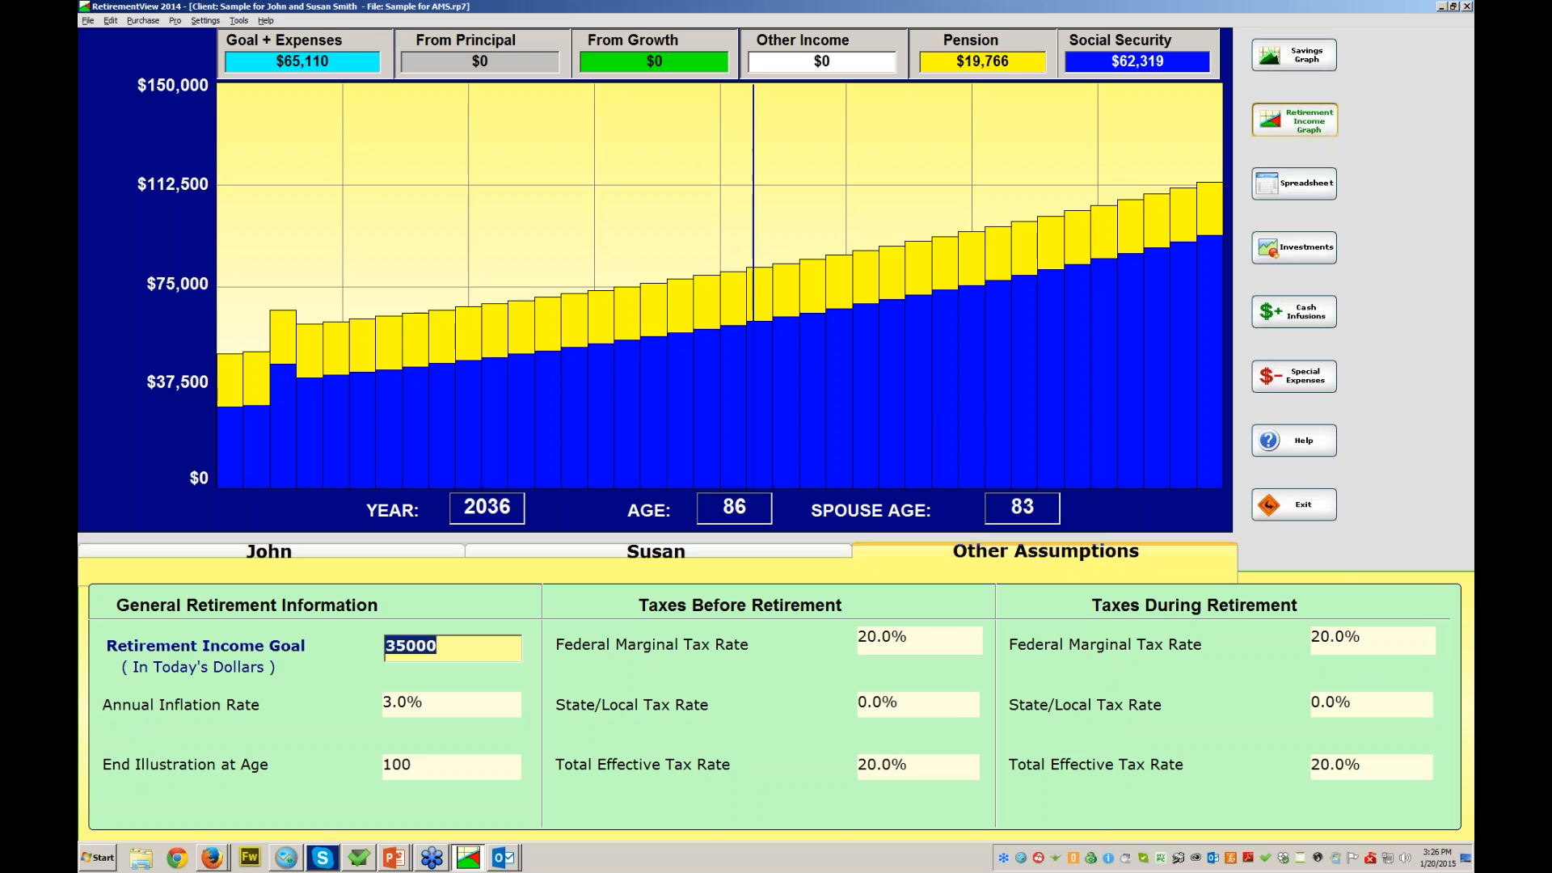
text(100000)
key(Tab)
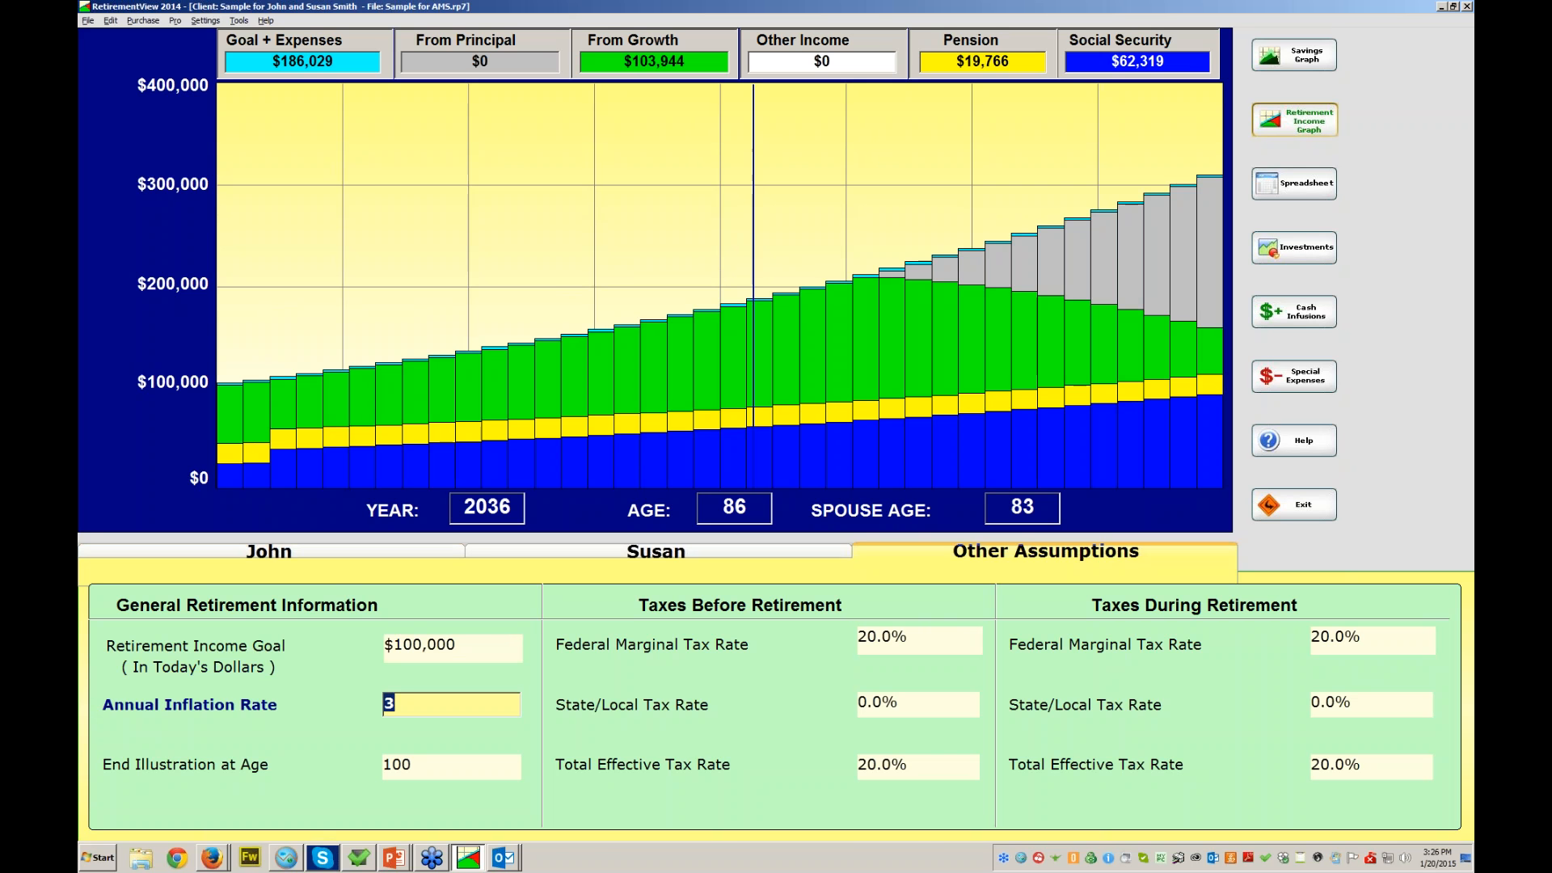
- Keep 3% inflation and 20% federal tax, and set both state/local tax rates to 2%
key(Tab)
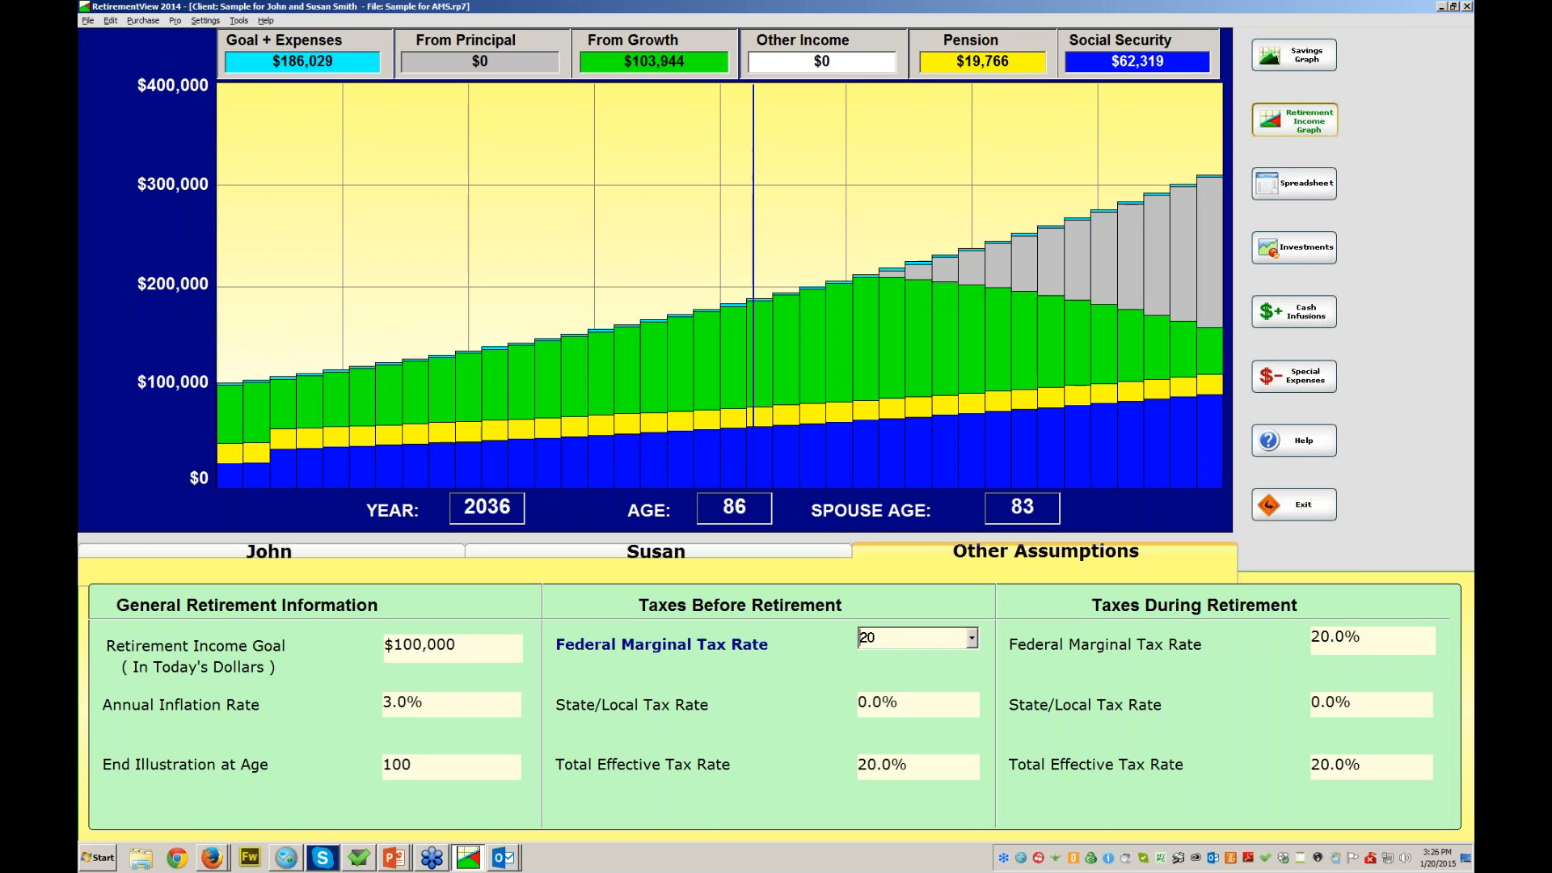
click(972, 638)
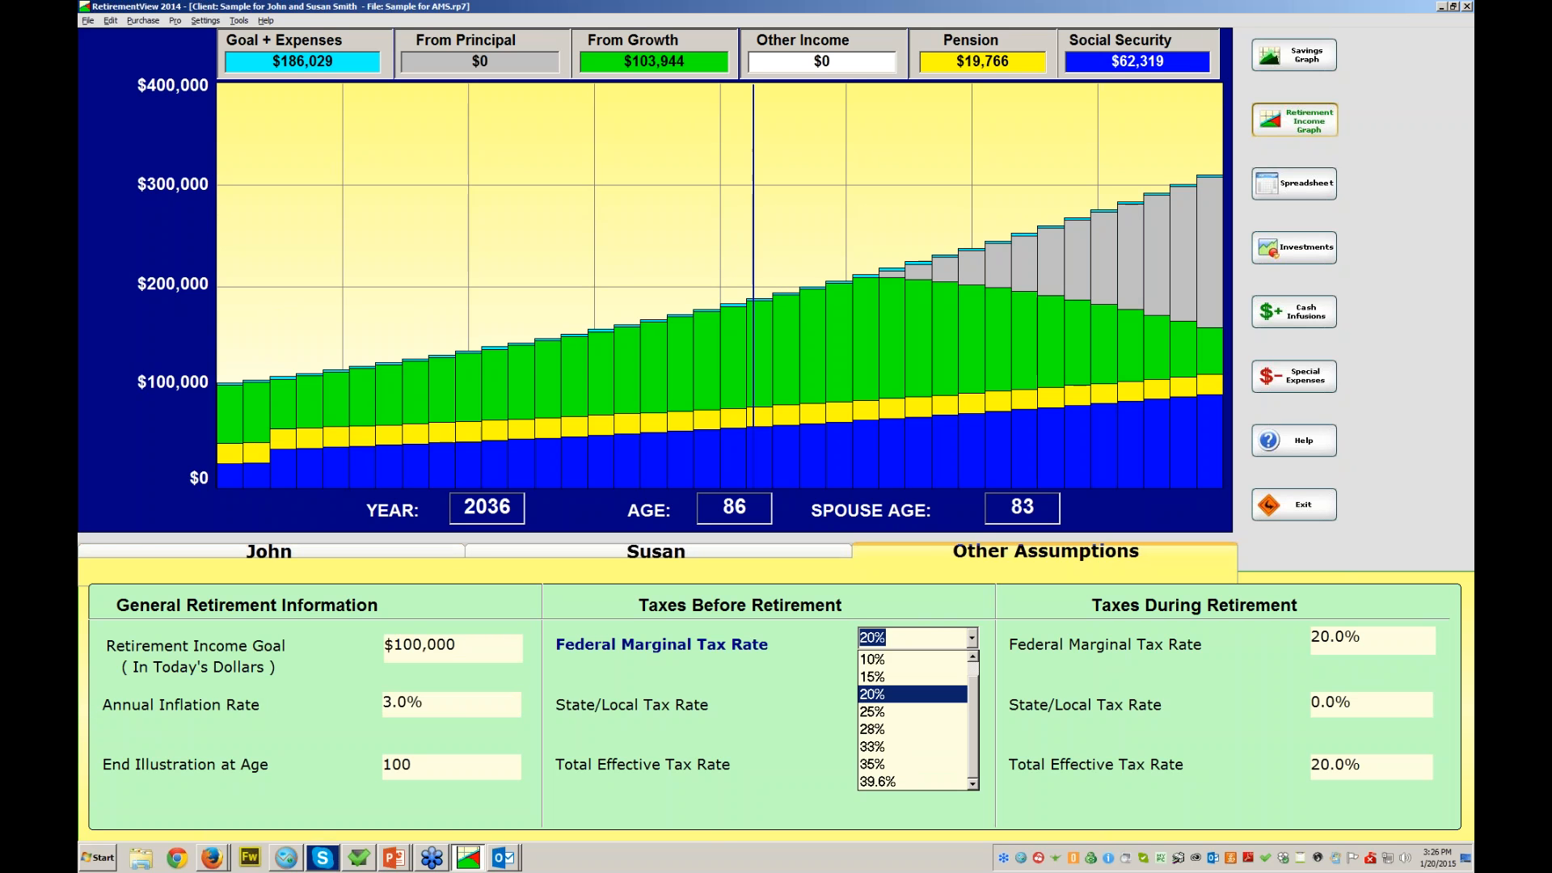
key(Escape)
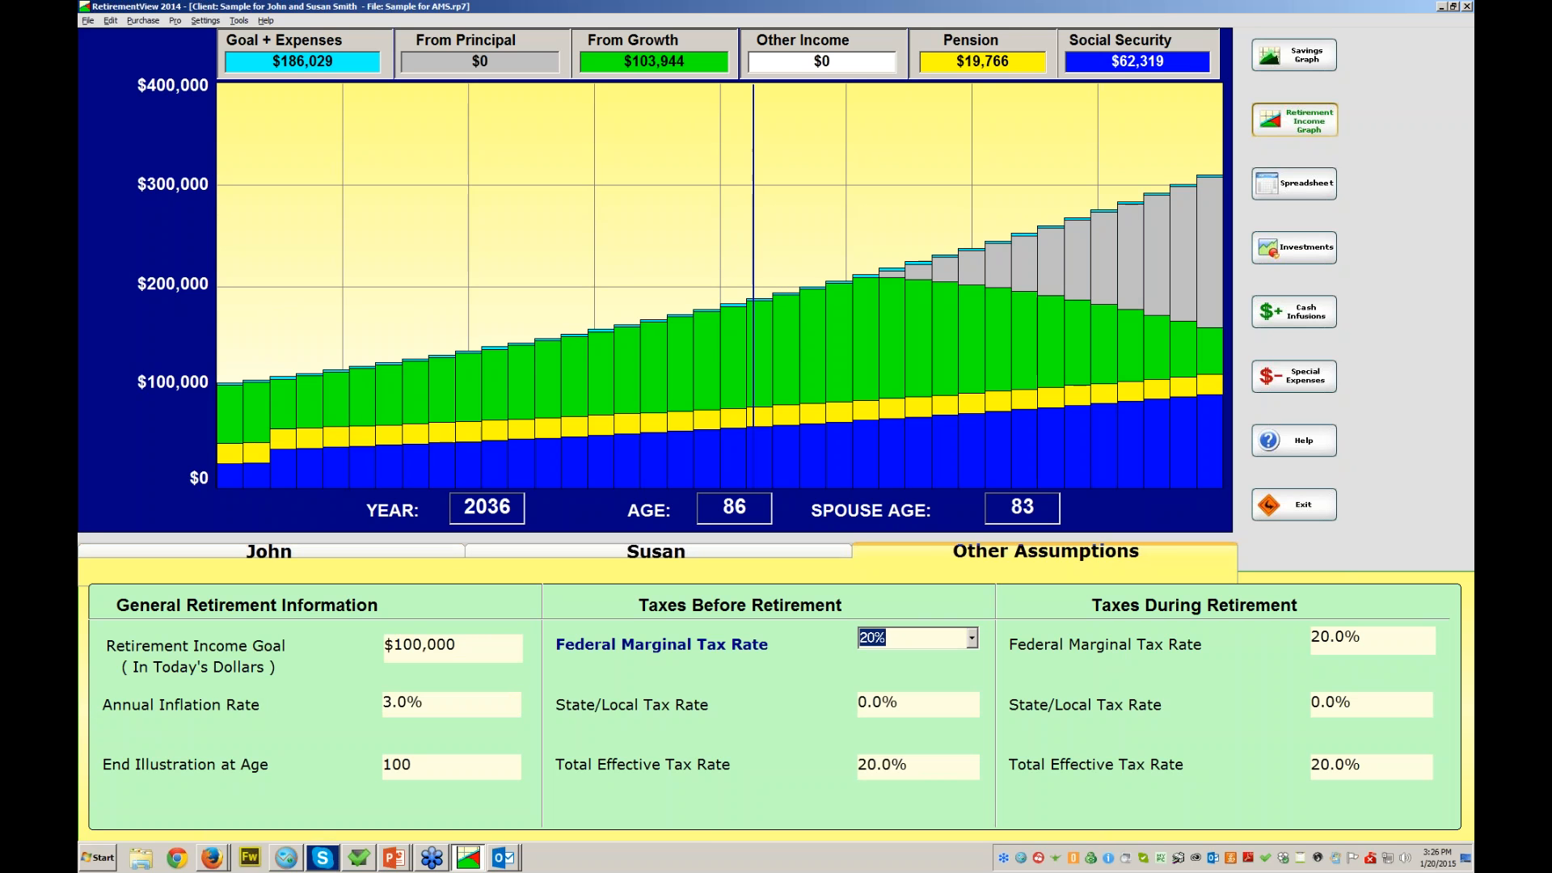
key(Tab)
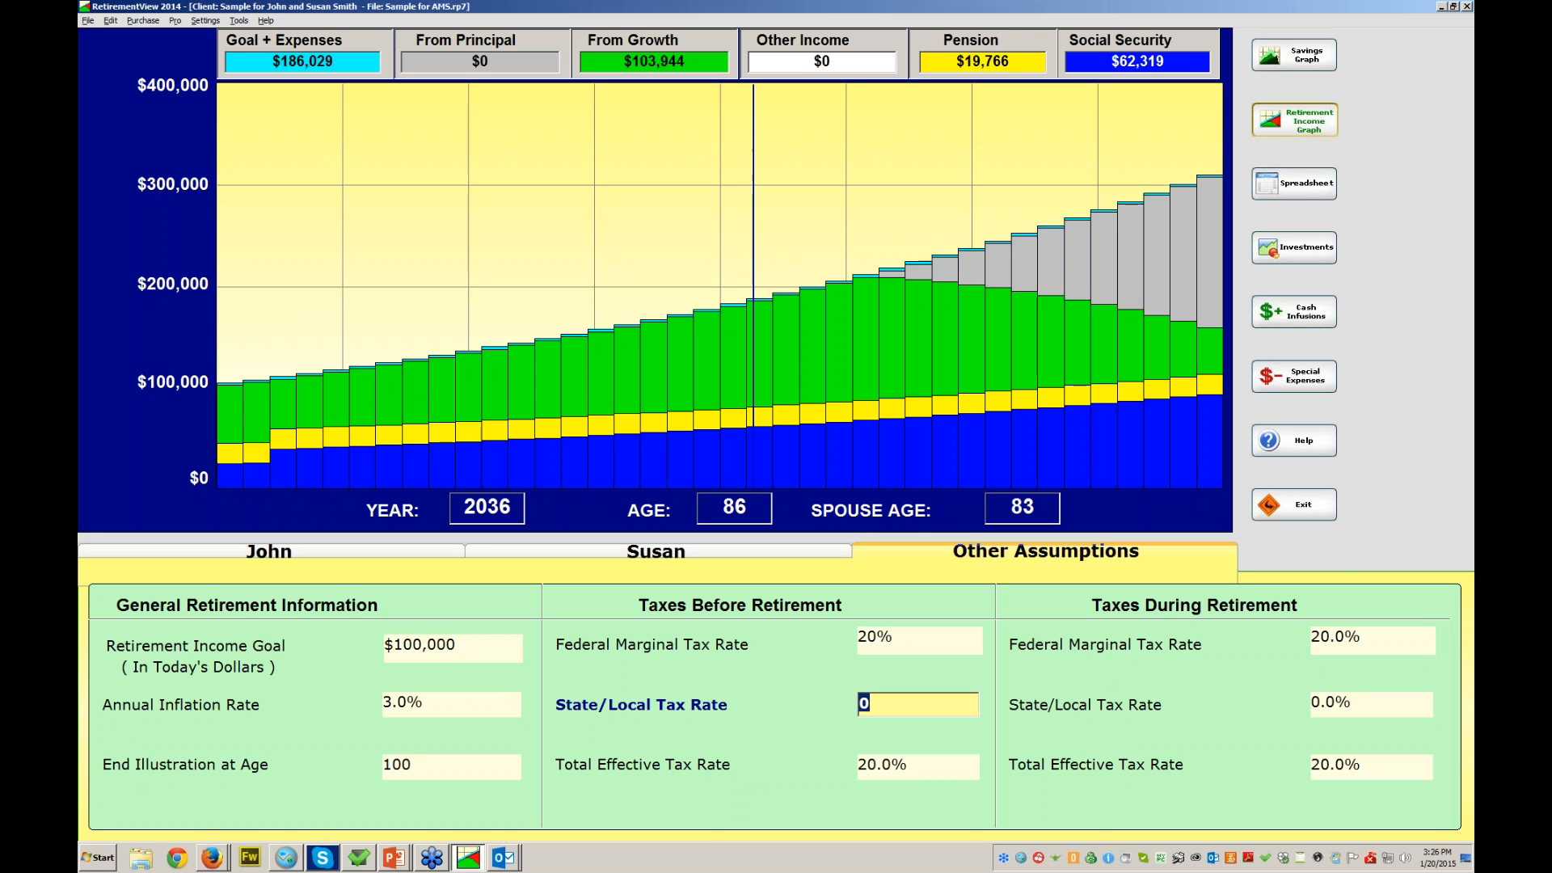
text(2)
key(Tab)
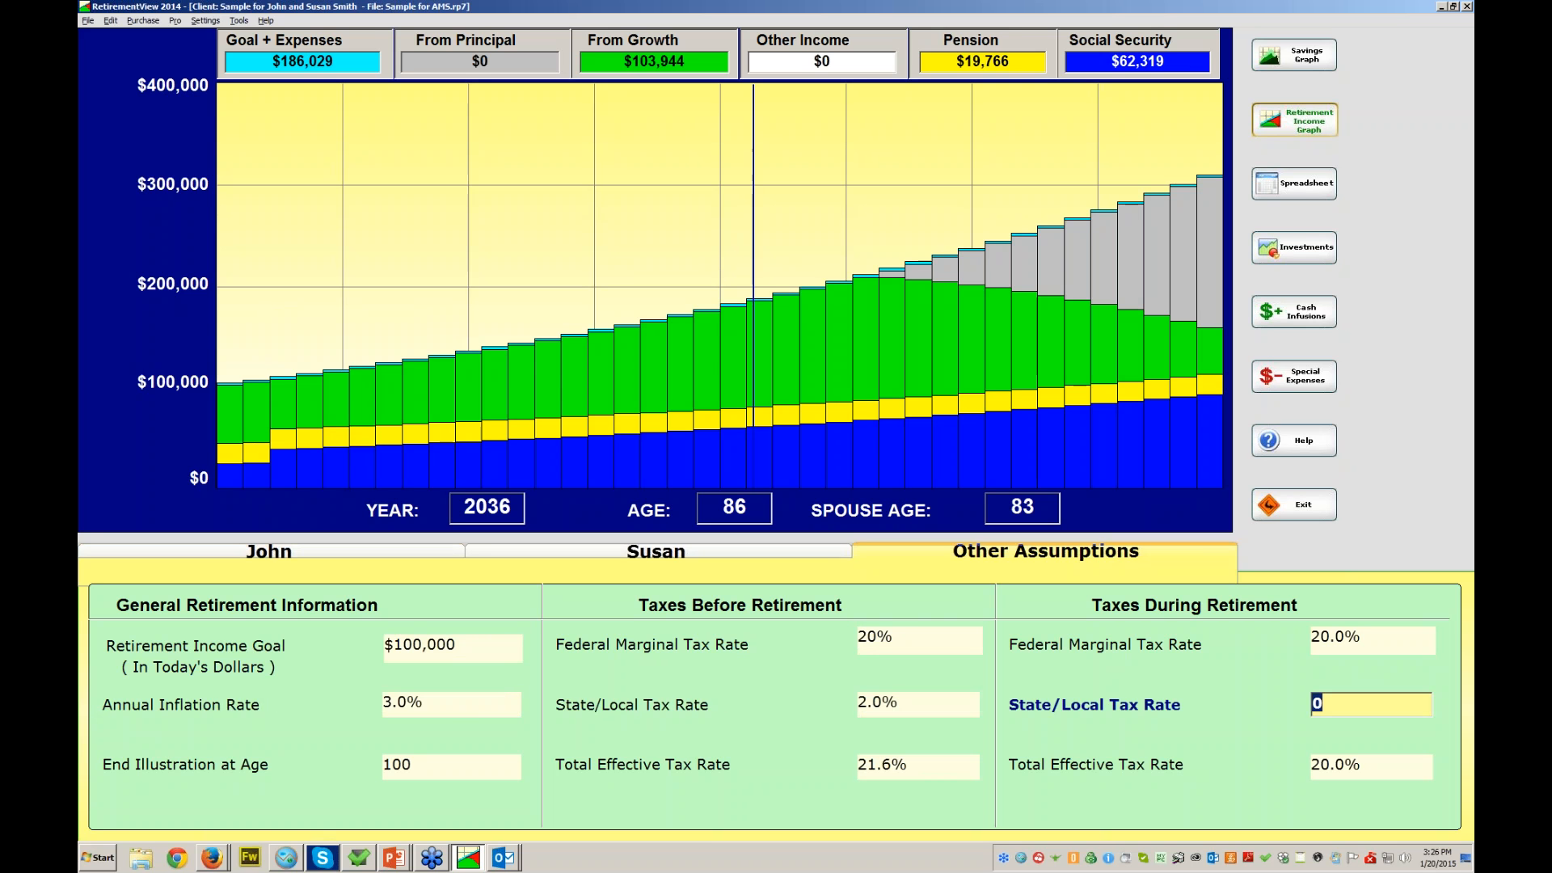
text(2)
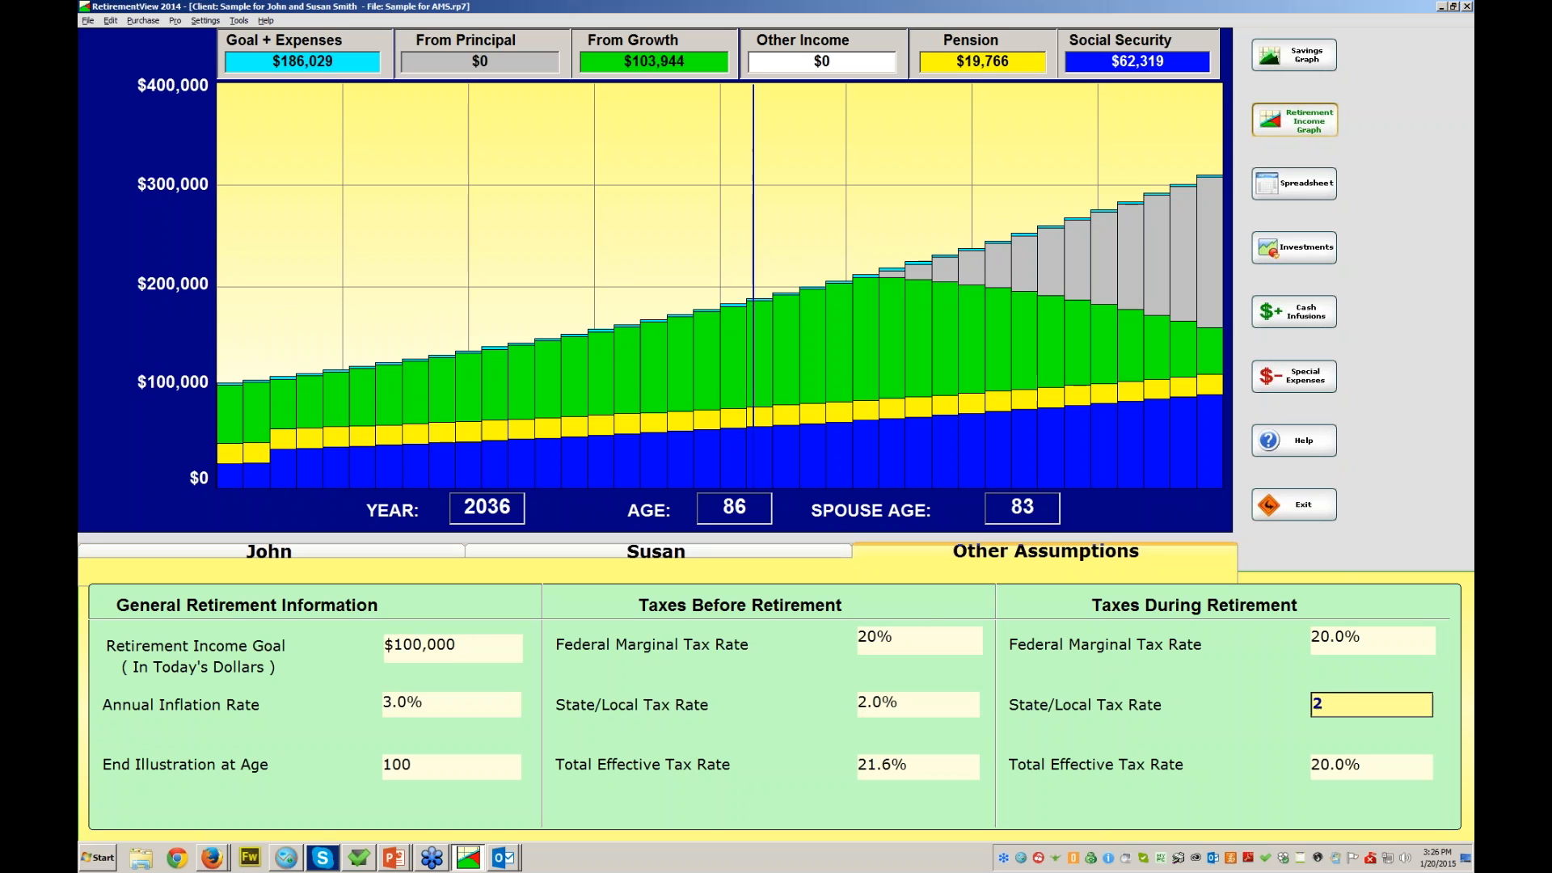
key(Tab)
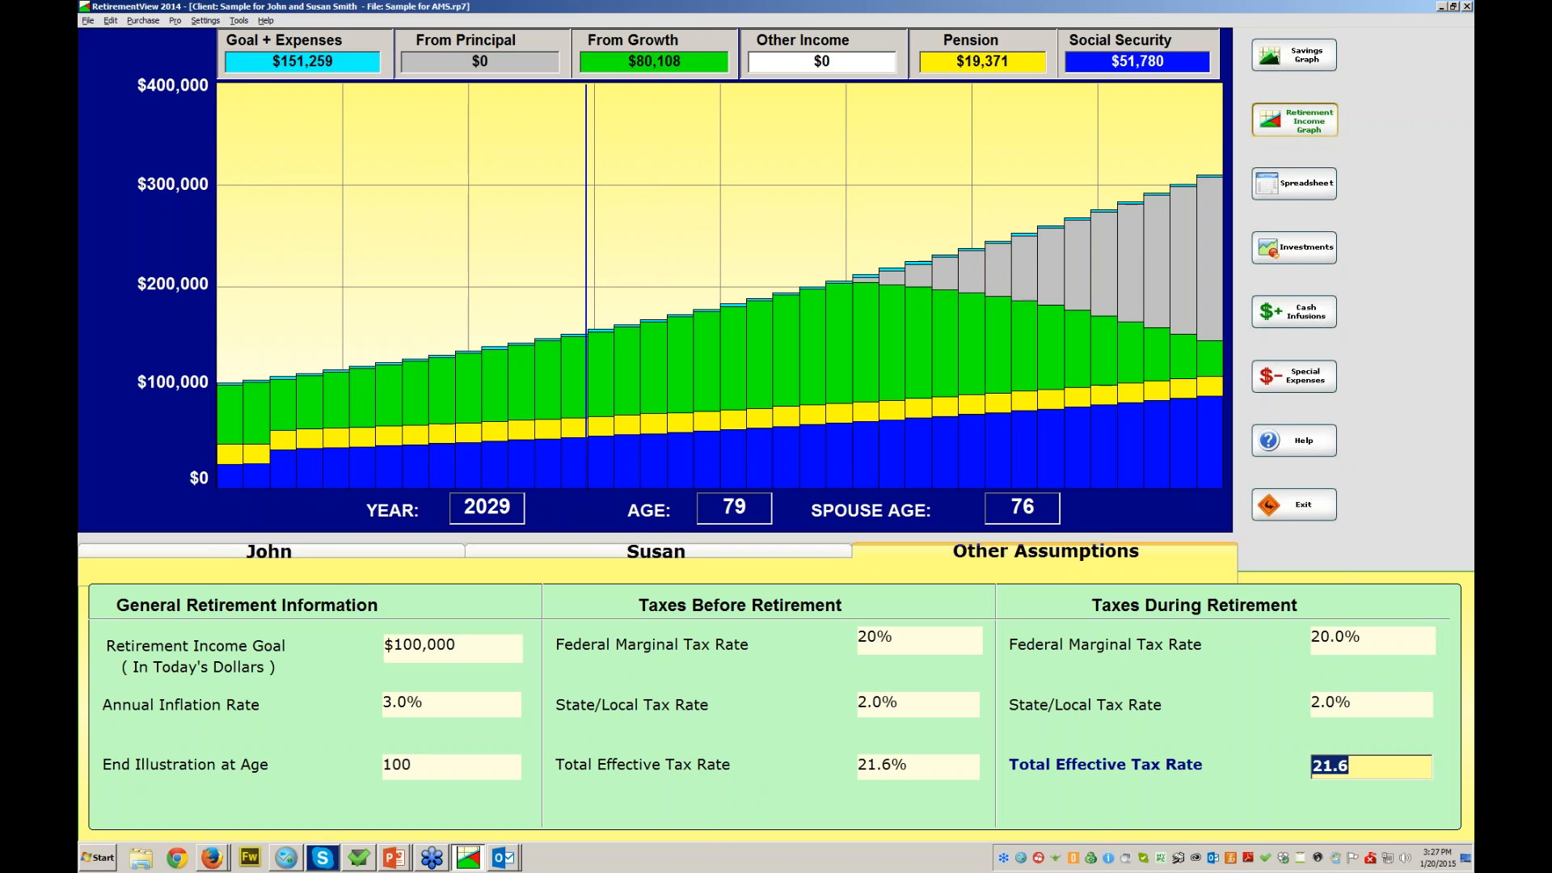
- Switch to John's client data, with the goal met every year through age 101
click(269, 551)
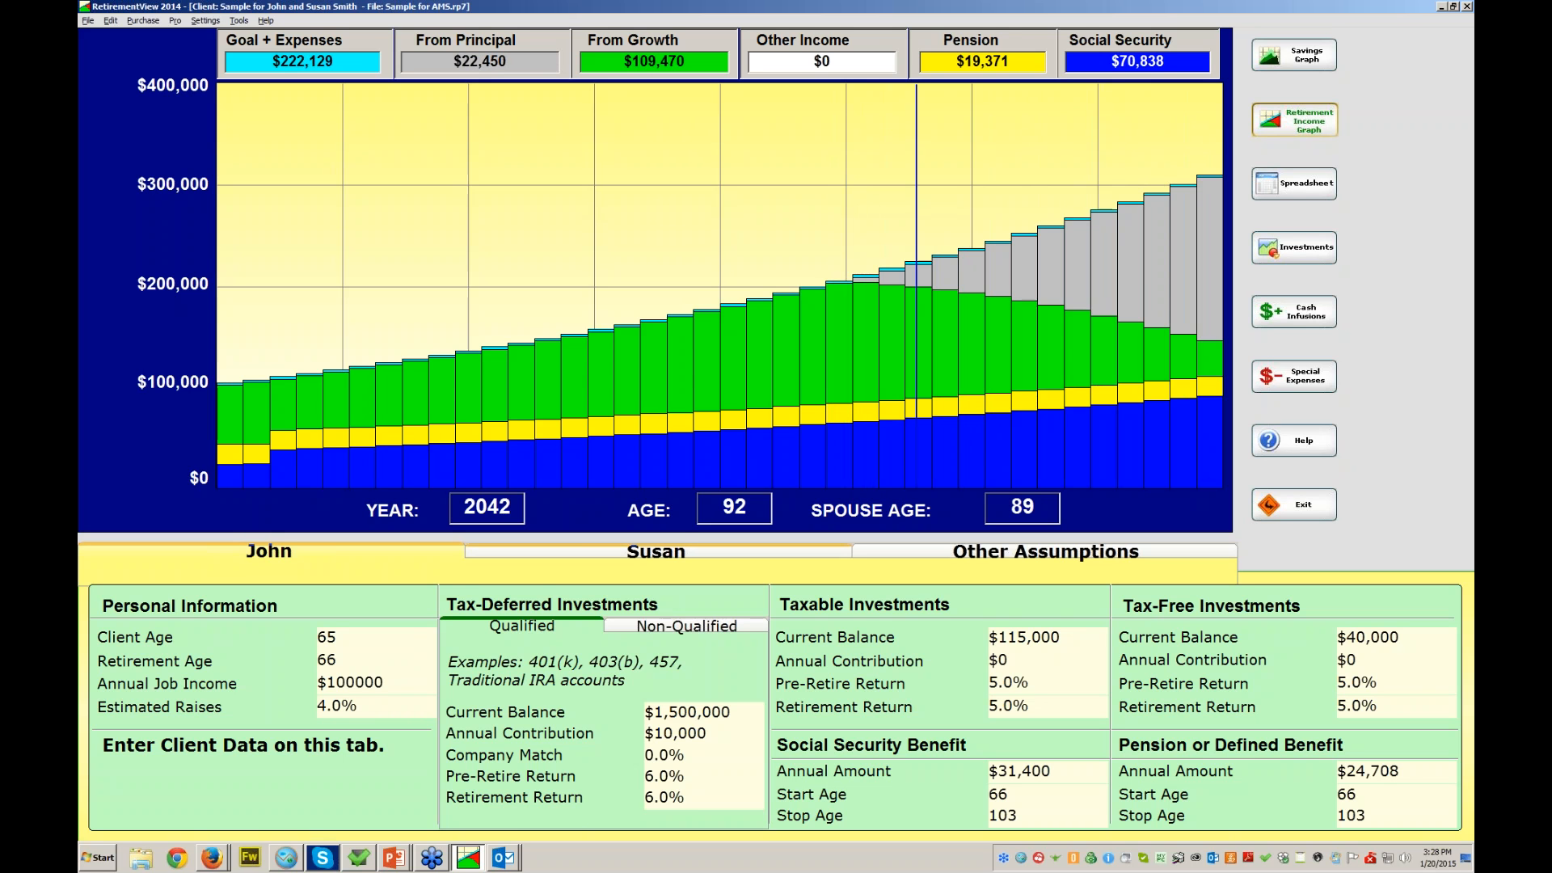
- Glance at Susan's and John's data, then enter 125000 as the retirement income goal
click(656, 551)
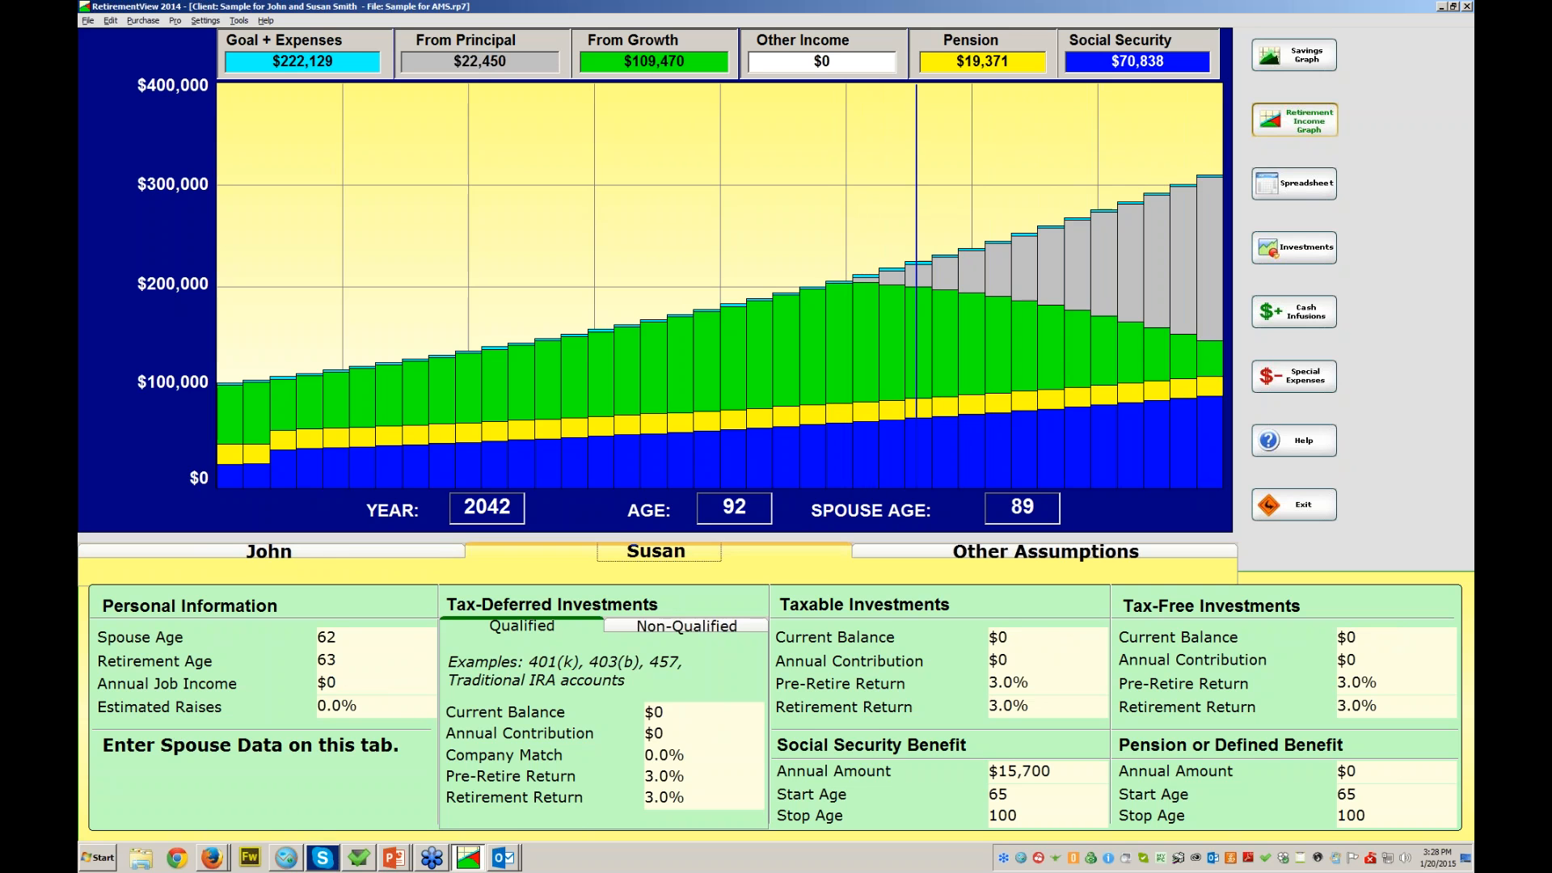
click(268, 552)
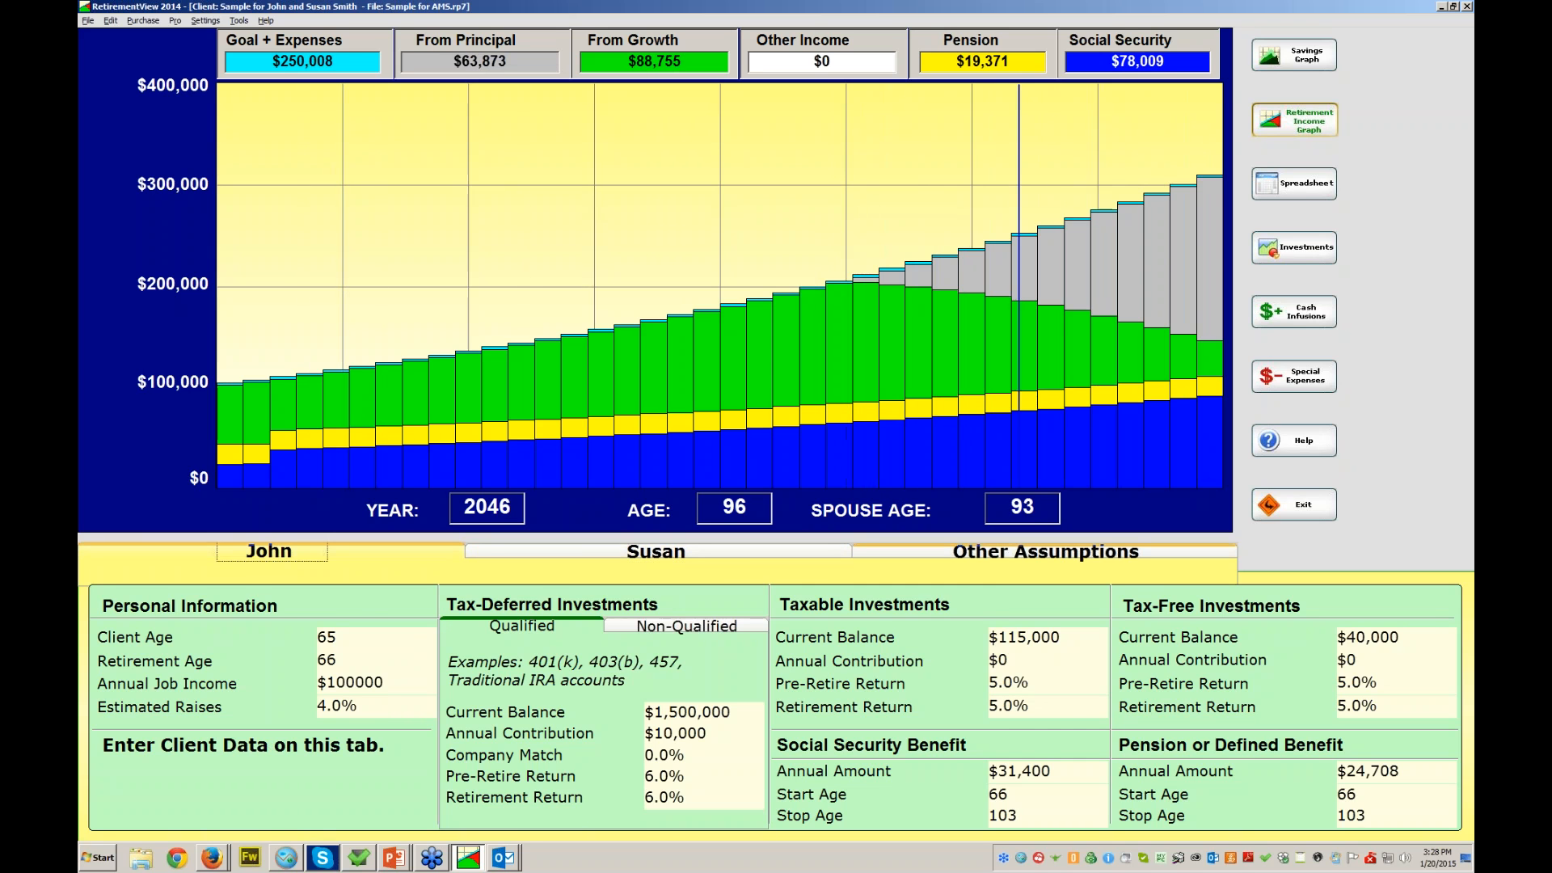
click(1045, 551)
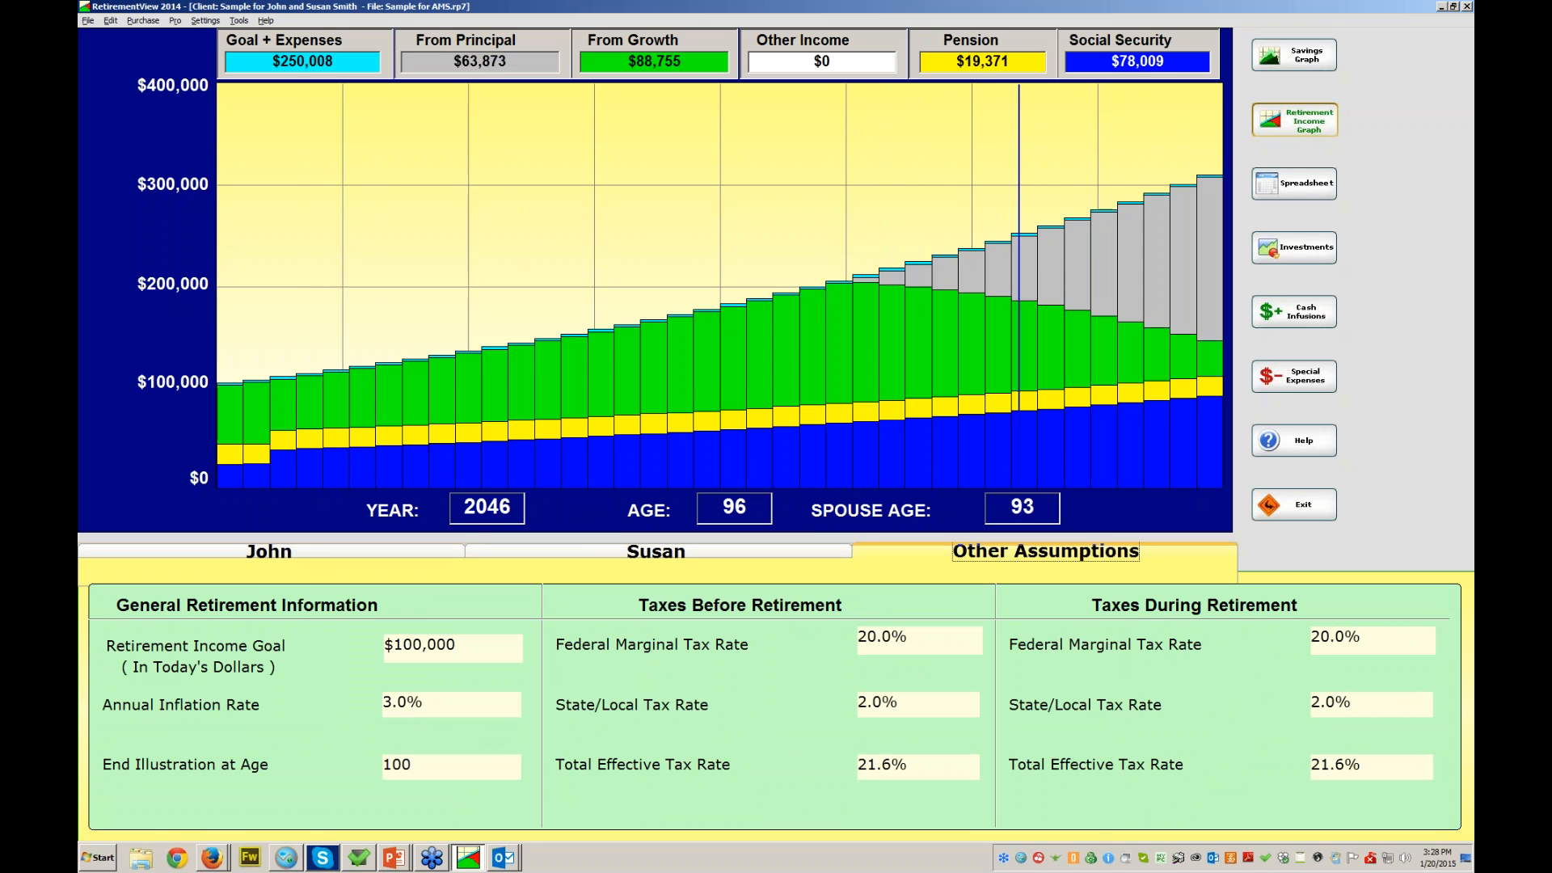
click(452, 648)
text(125000)
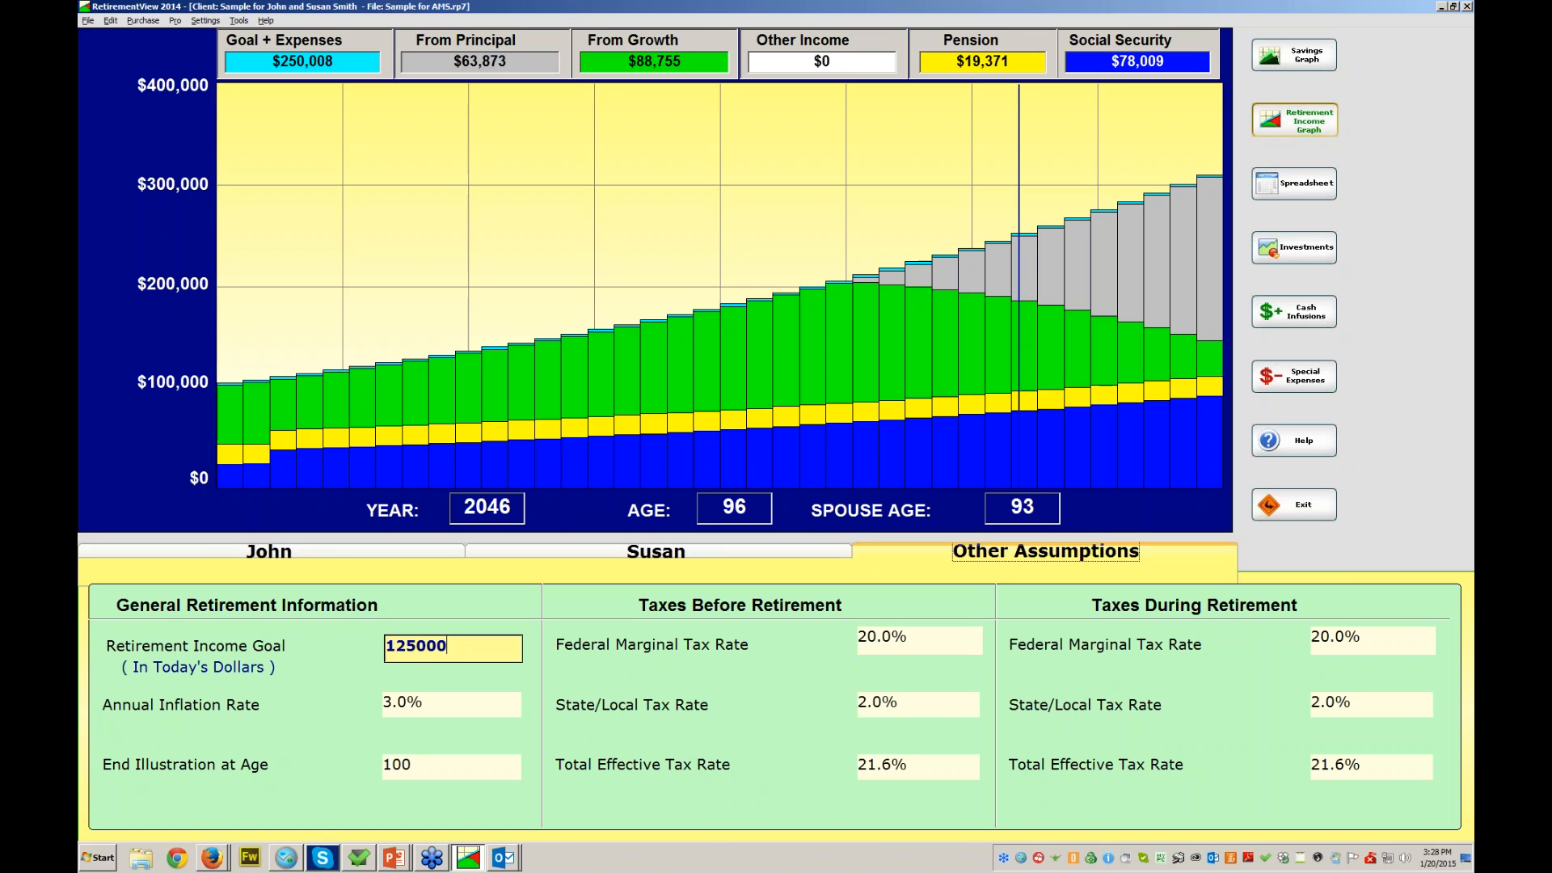
- Commit the $125,000 income goal so later years show red shortfall bars
key(Tab)
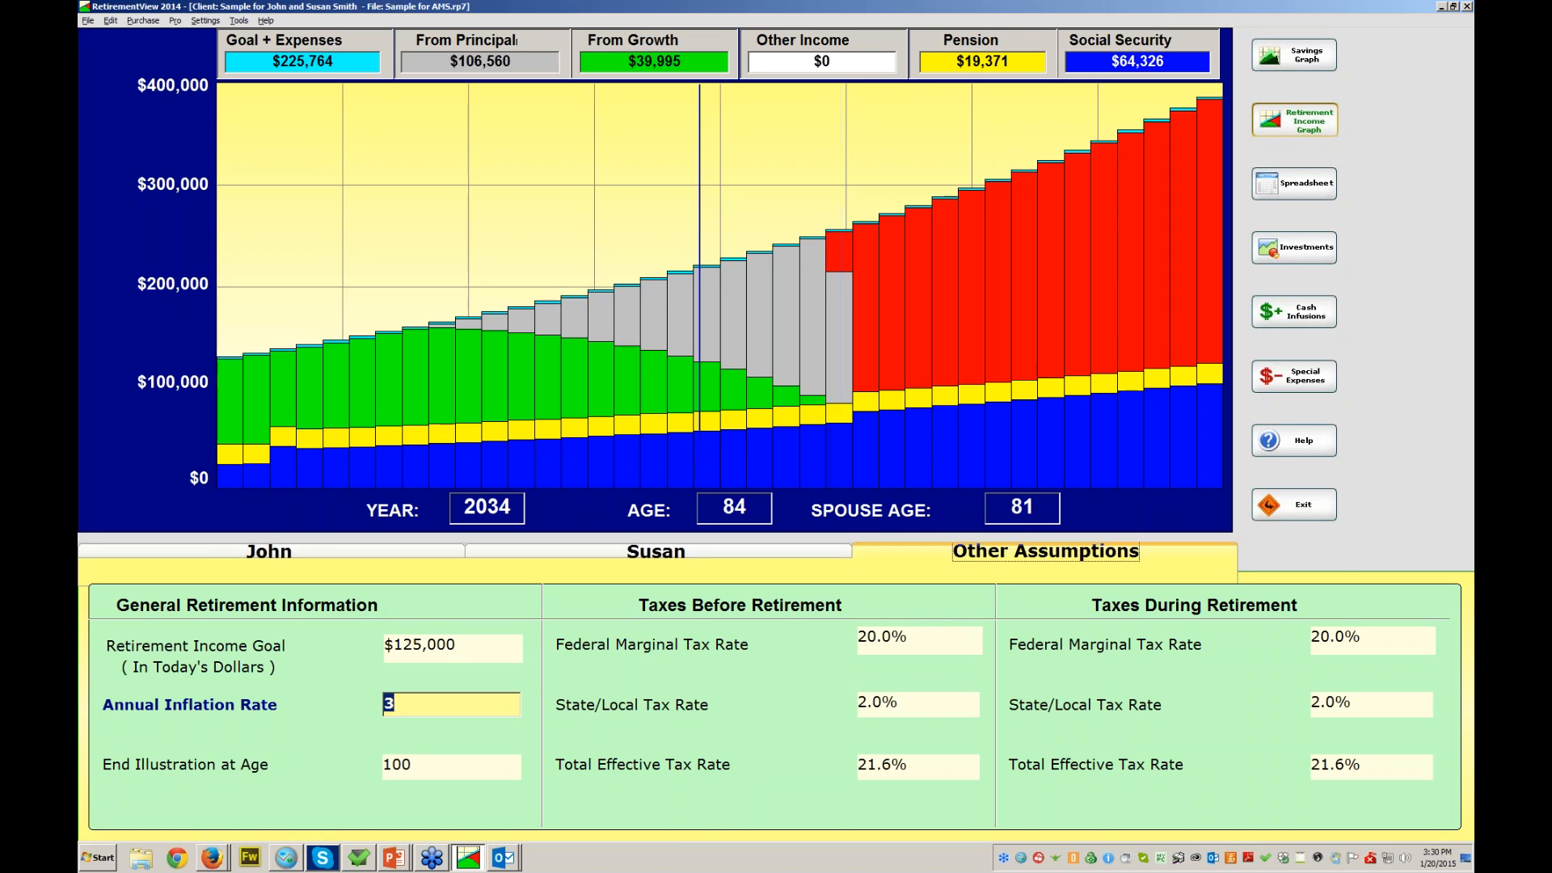
- Reset the retirement income goal to $100,000 and view the savings balance graph
click(452, 647)
text(100000)
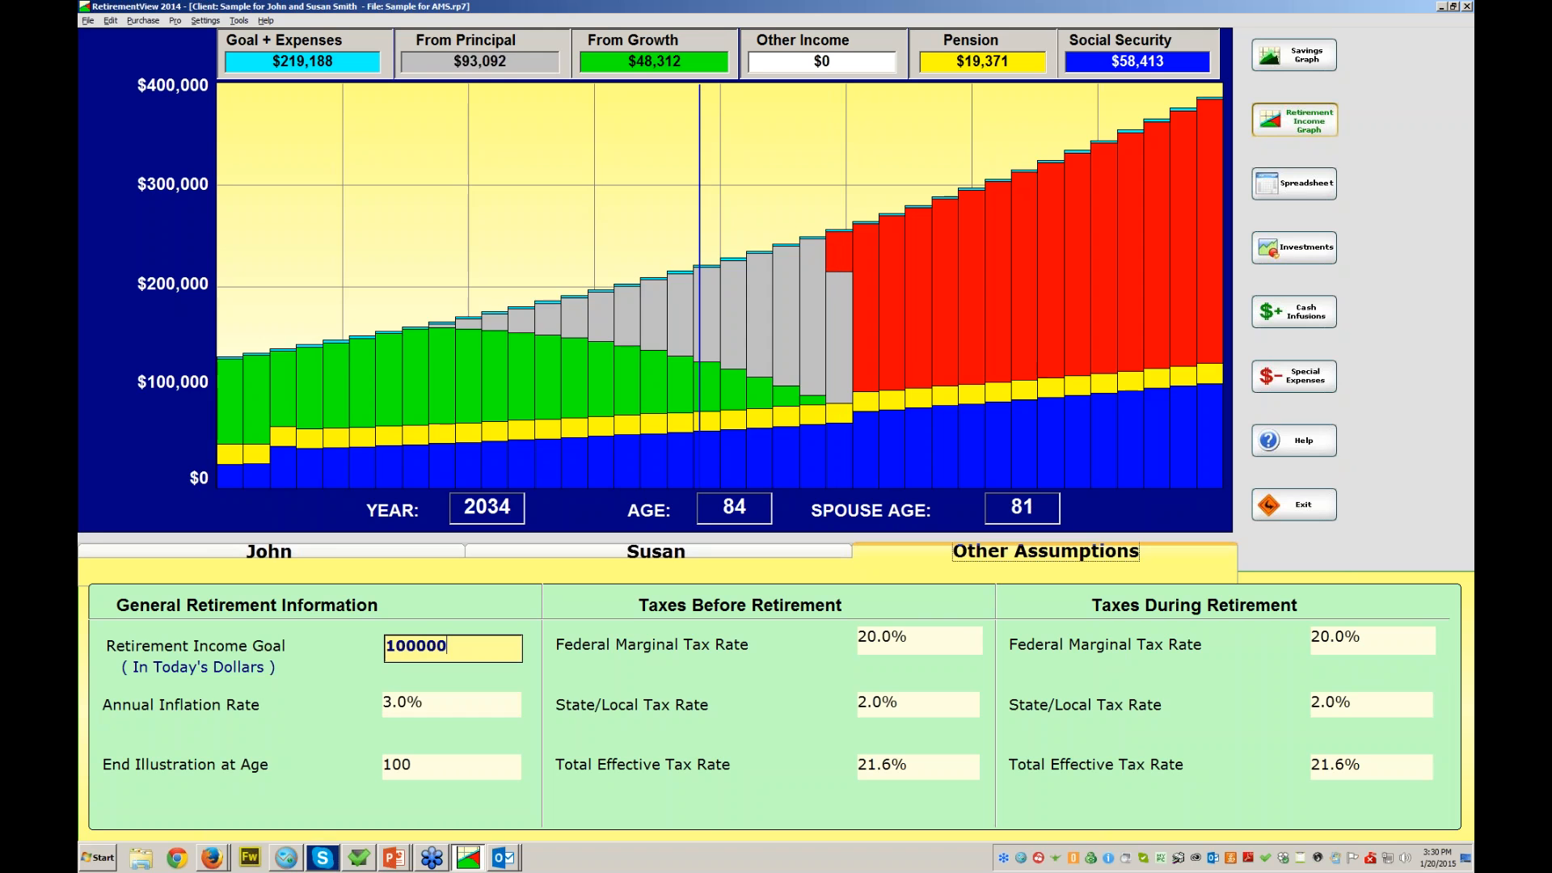
key(Tab)
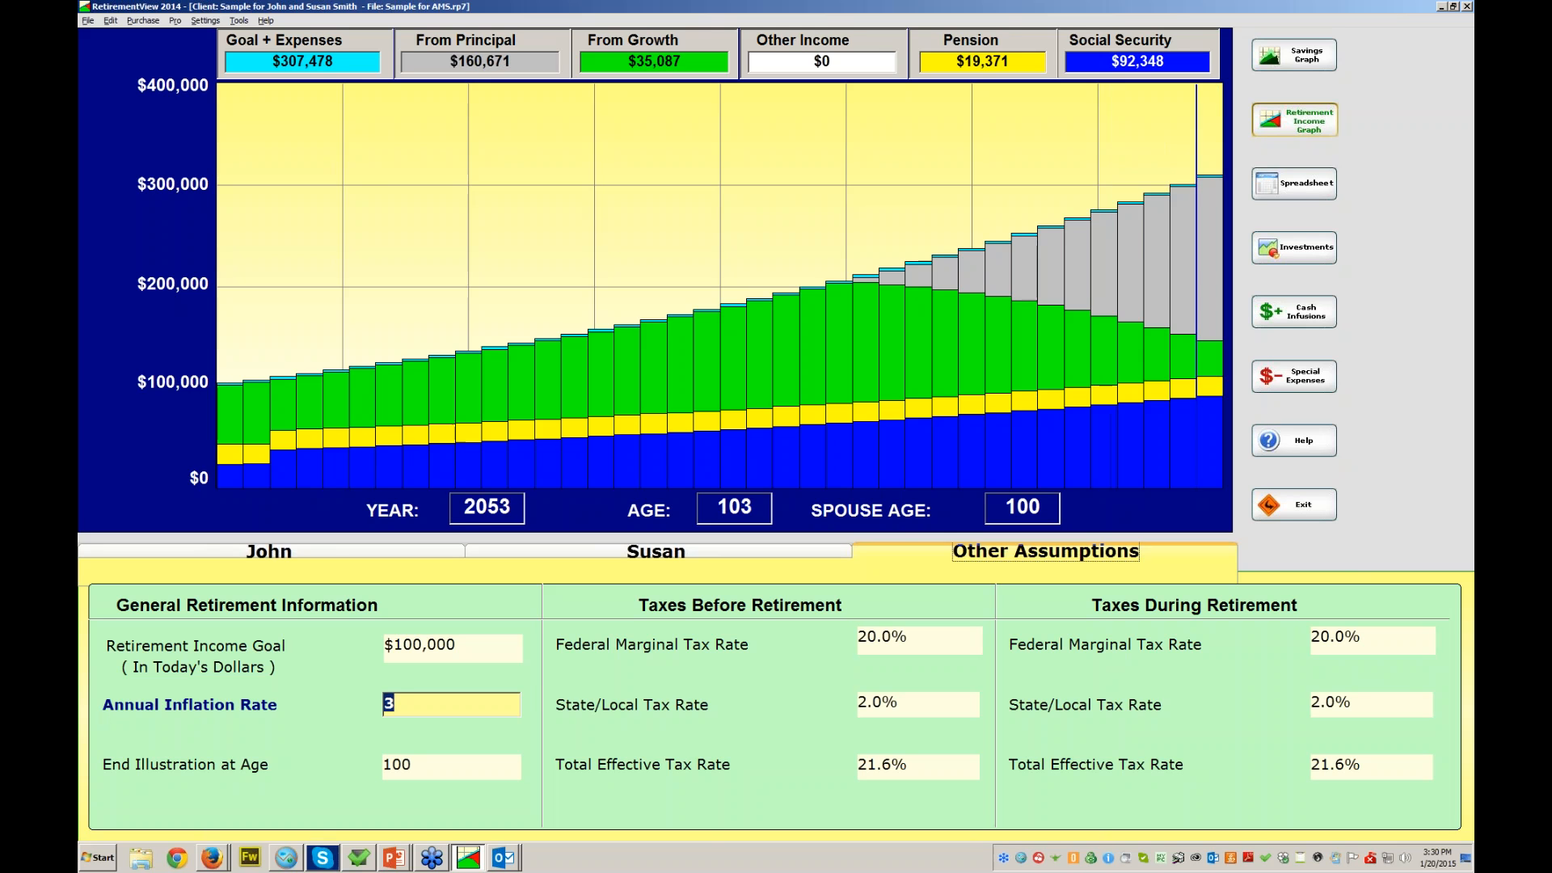
click(1294, 54)
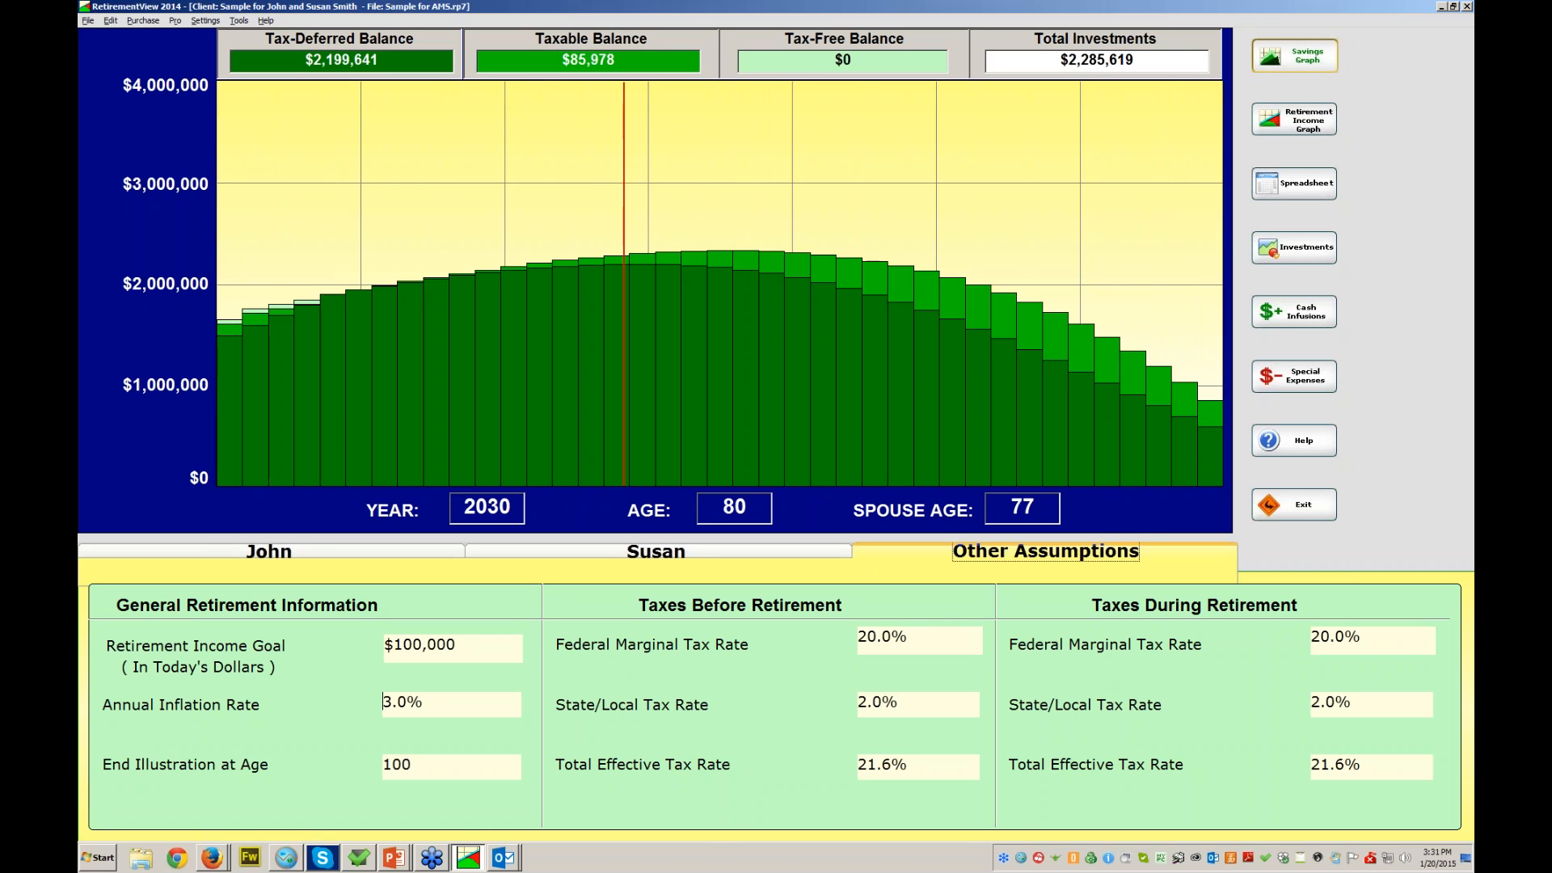
- Compare savings at a $125,000 goal, revert to $100,000, and open the year-by-year spreadsheet
click(452, 648)
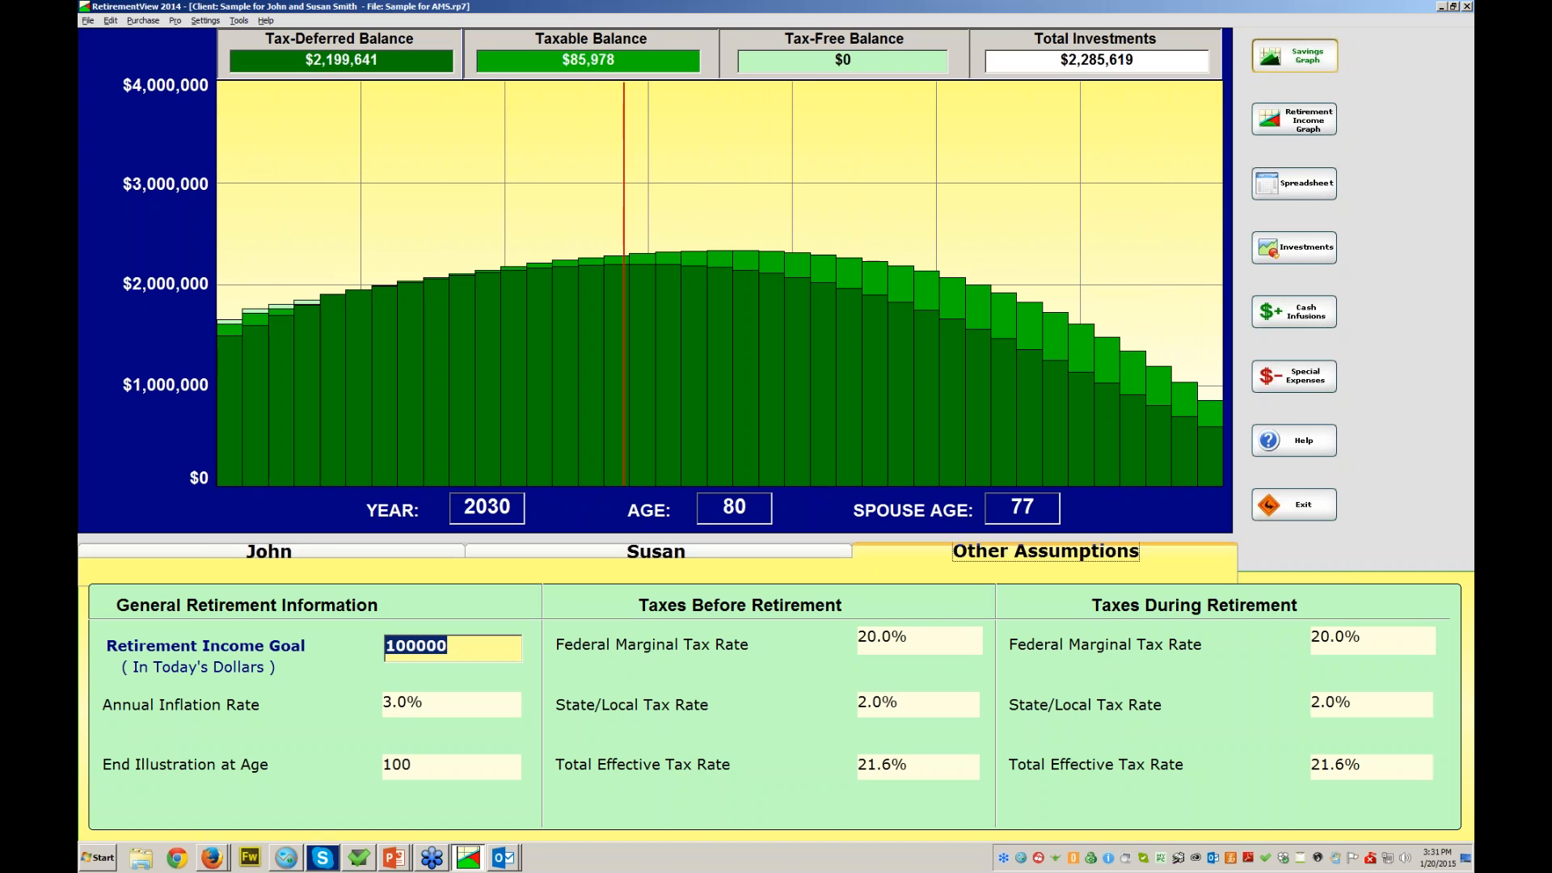
text(125000)
key(Tab)
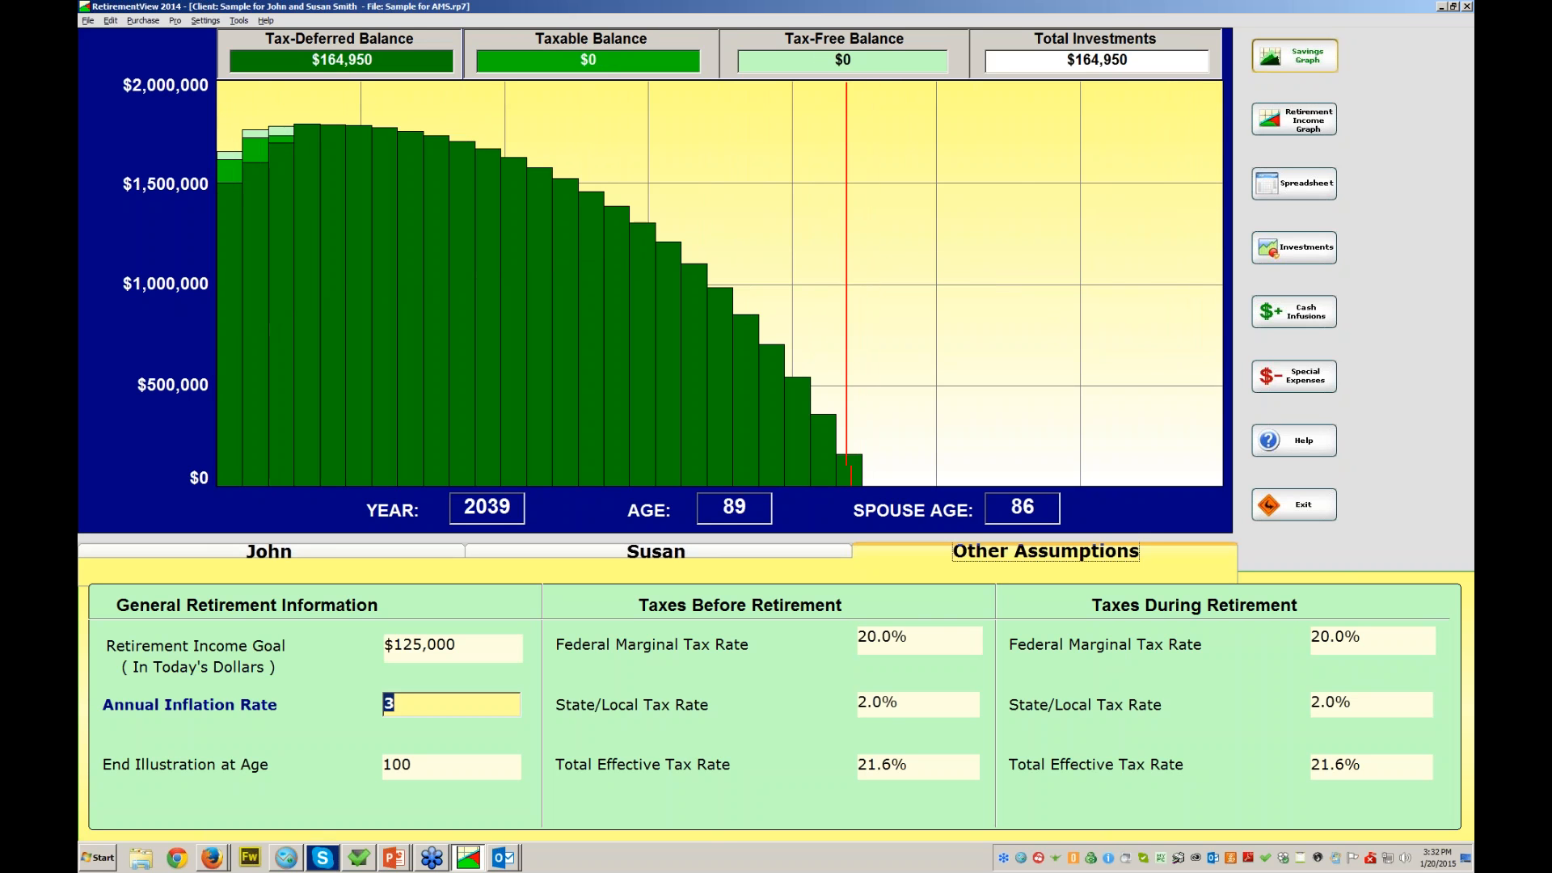
key(shift+Tab)
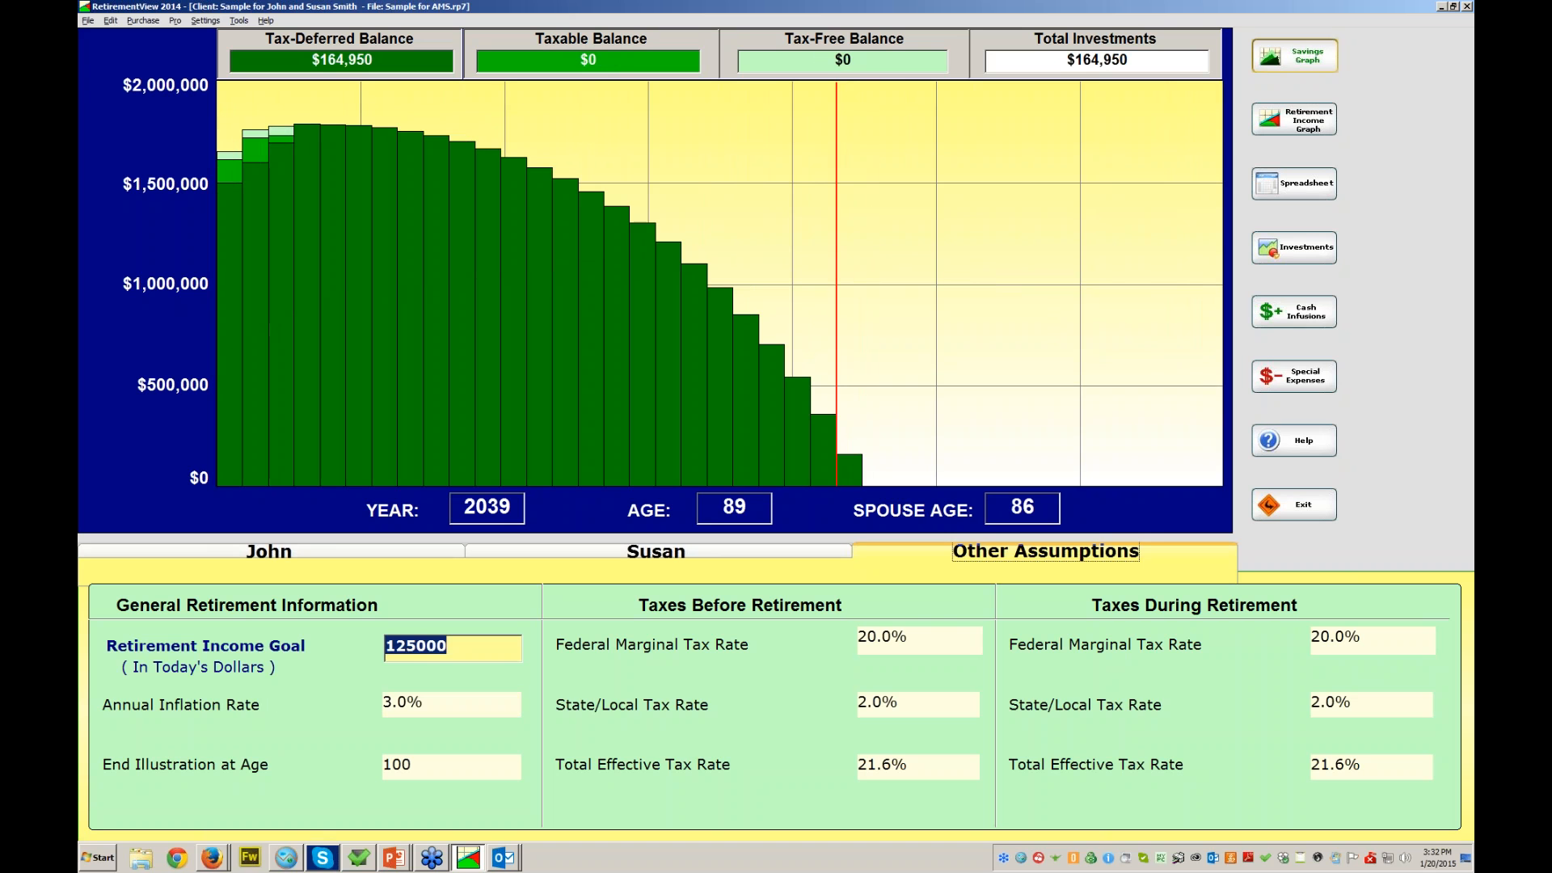
text(100000)
key(Tab)
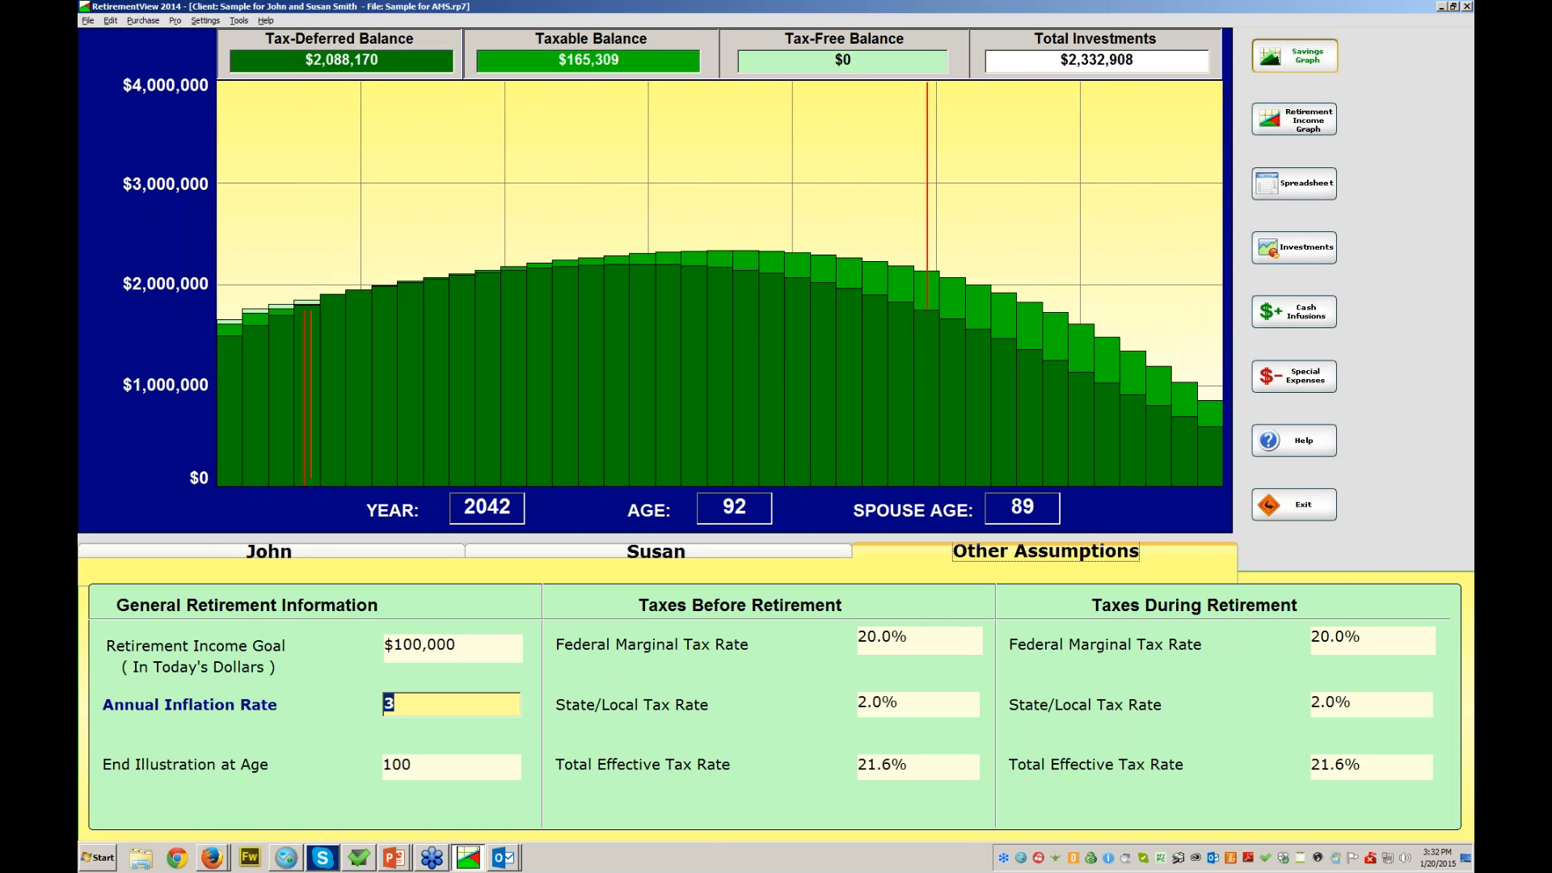
click(1294, 184)
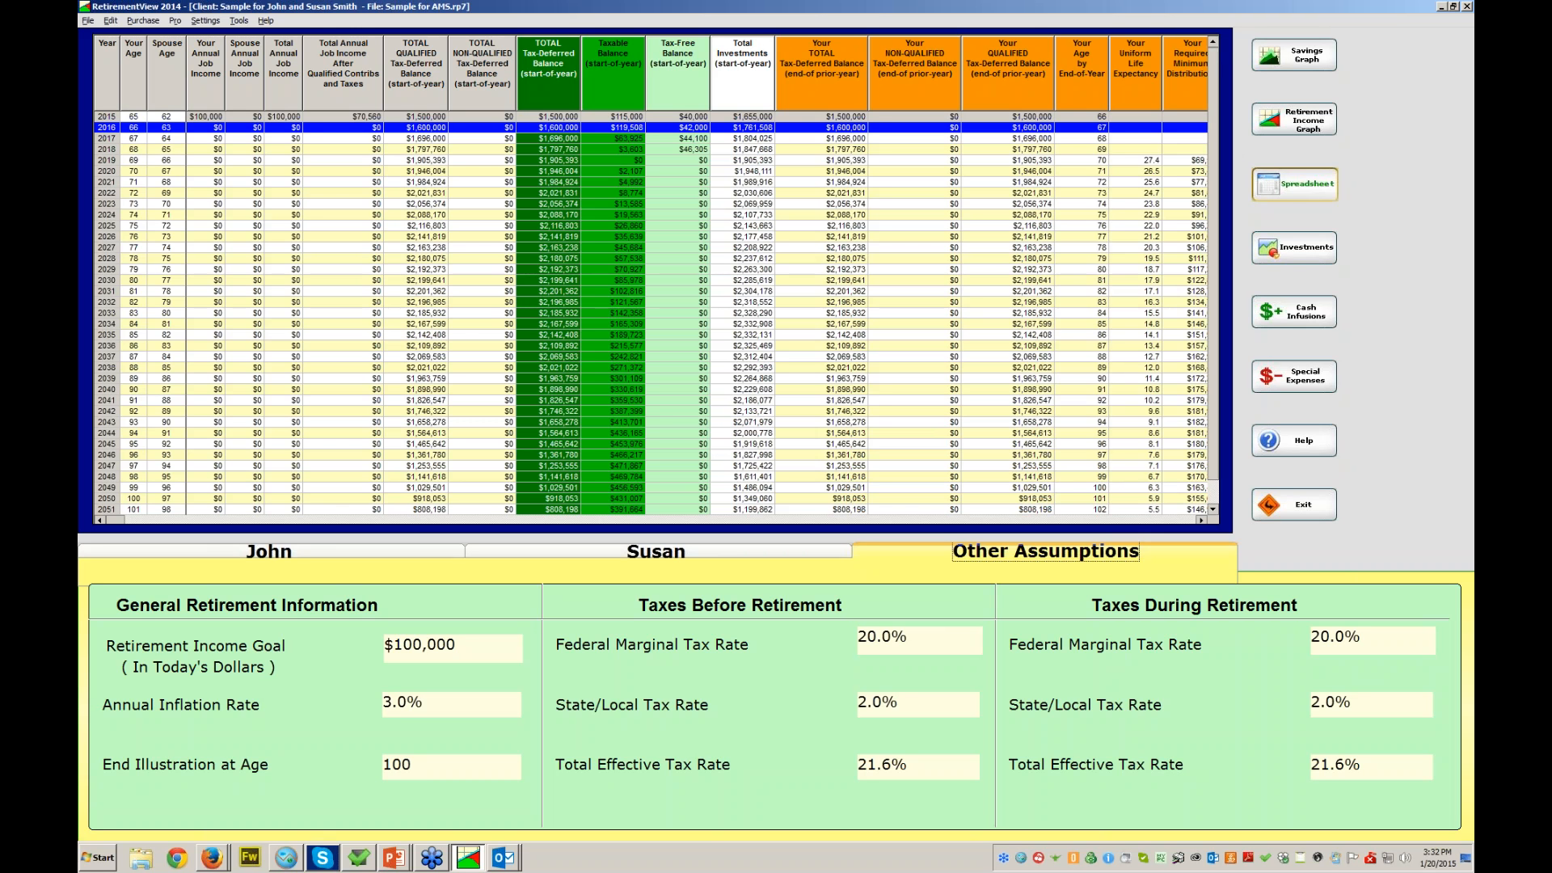
- Scroll the projection table out to the shortfall column, finishing on the retirement income graph
drag(122, 519, 1152, 520)
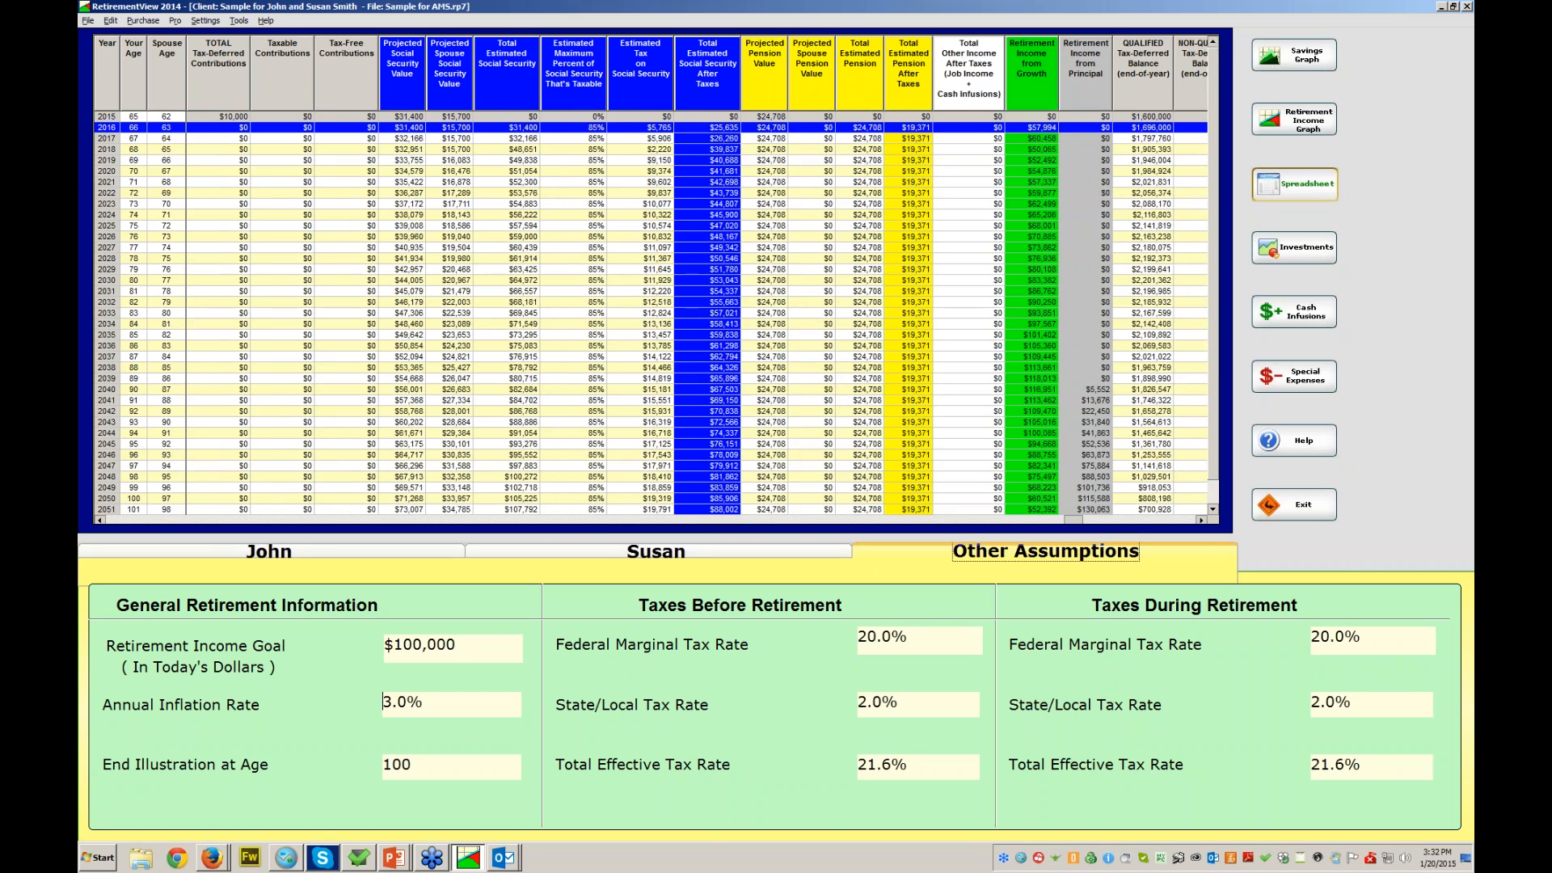
click(1294, 120)
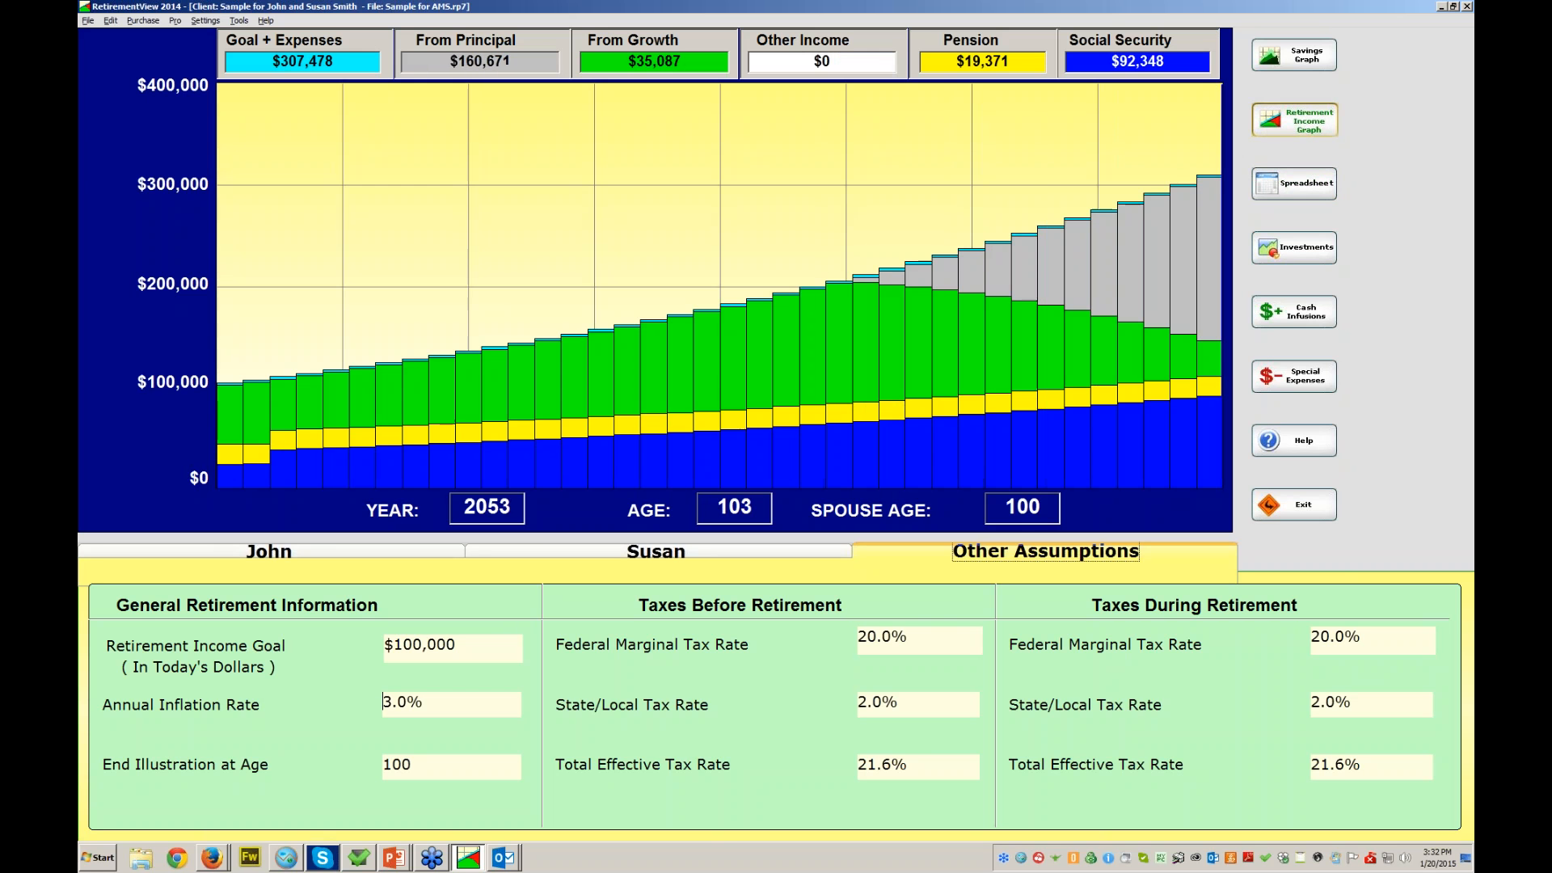
click(1294, 183)
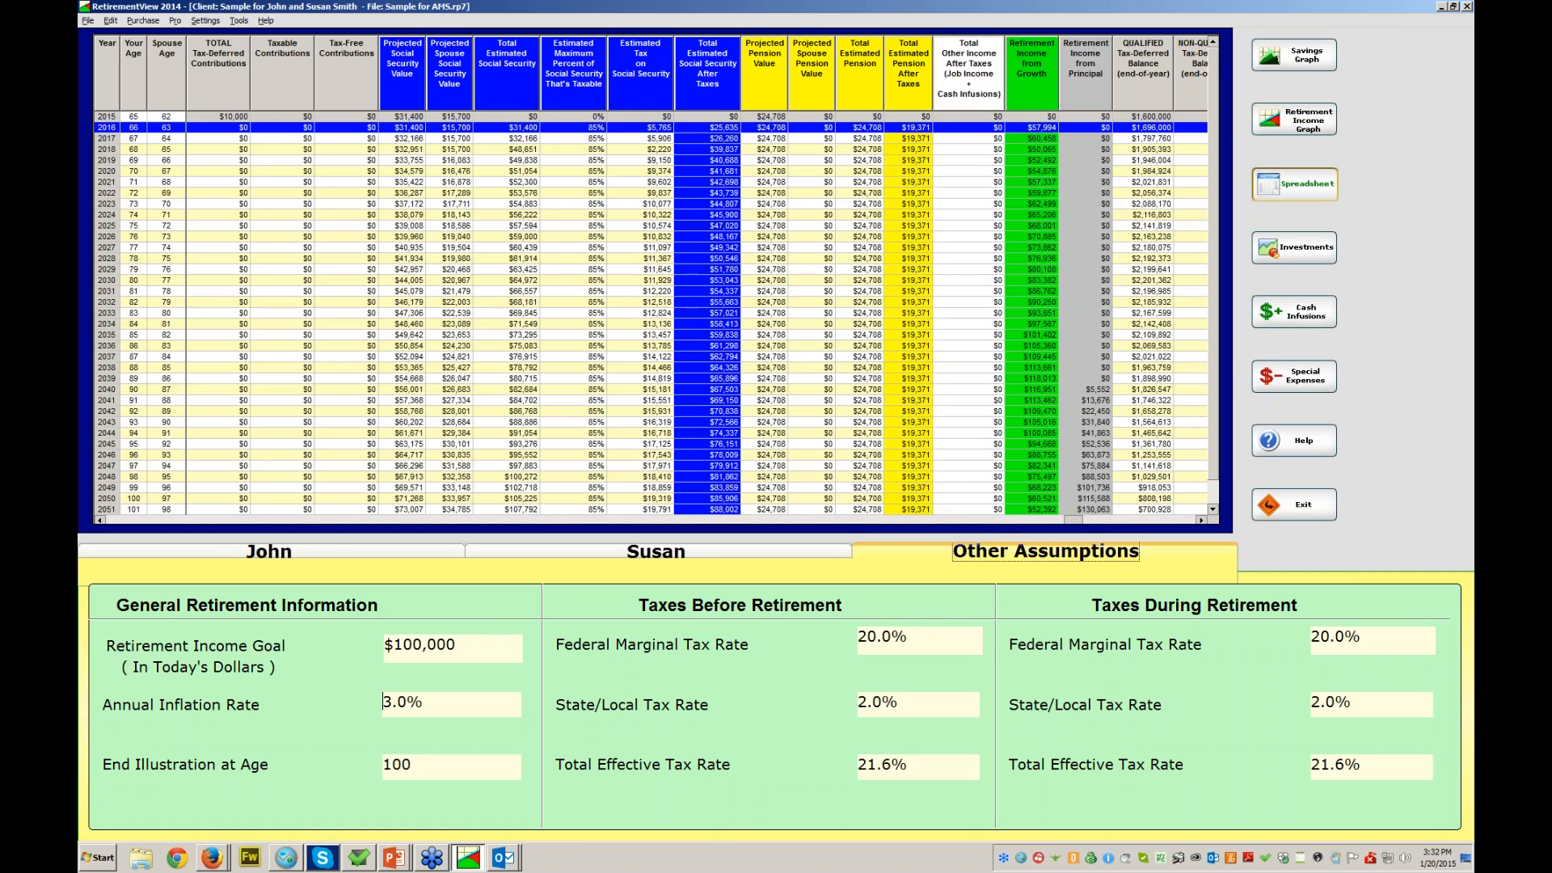
click(1294, 120)
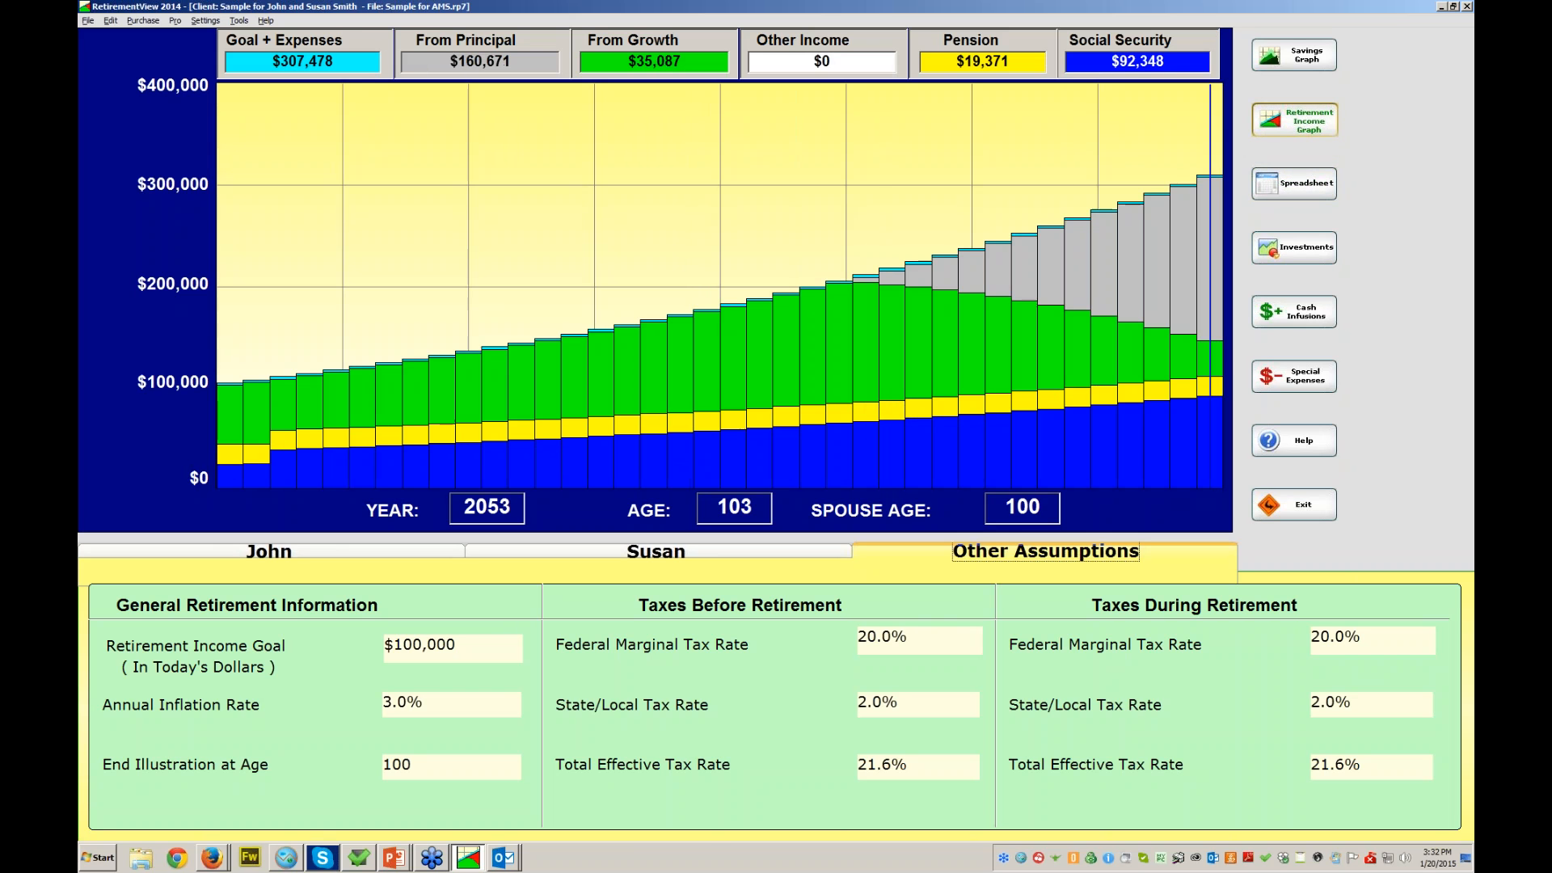
click(1294, 183)
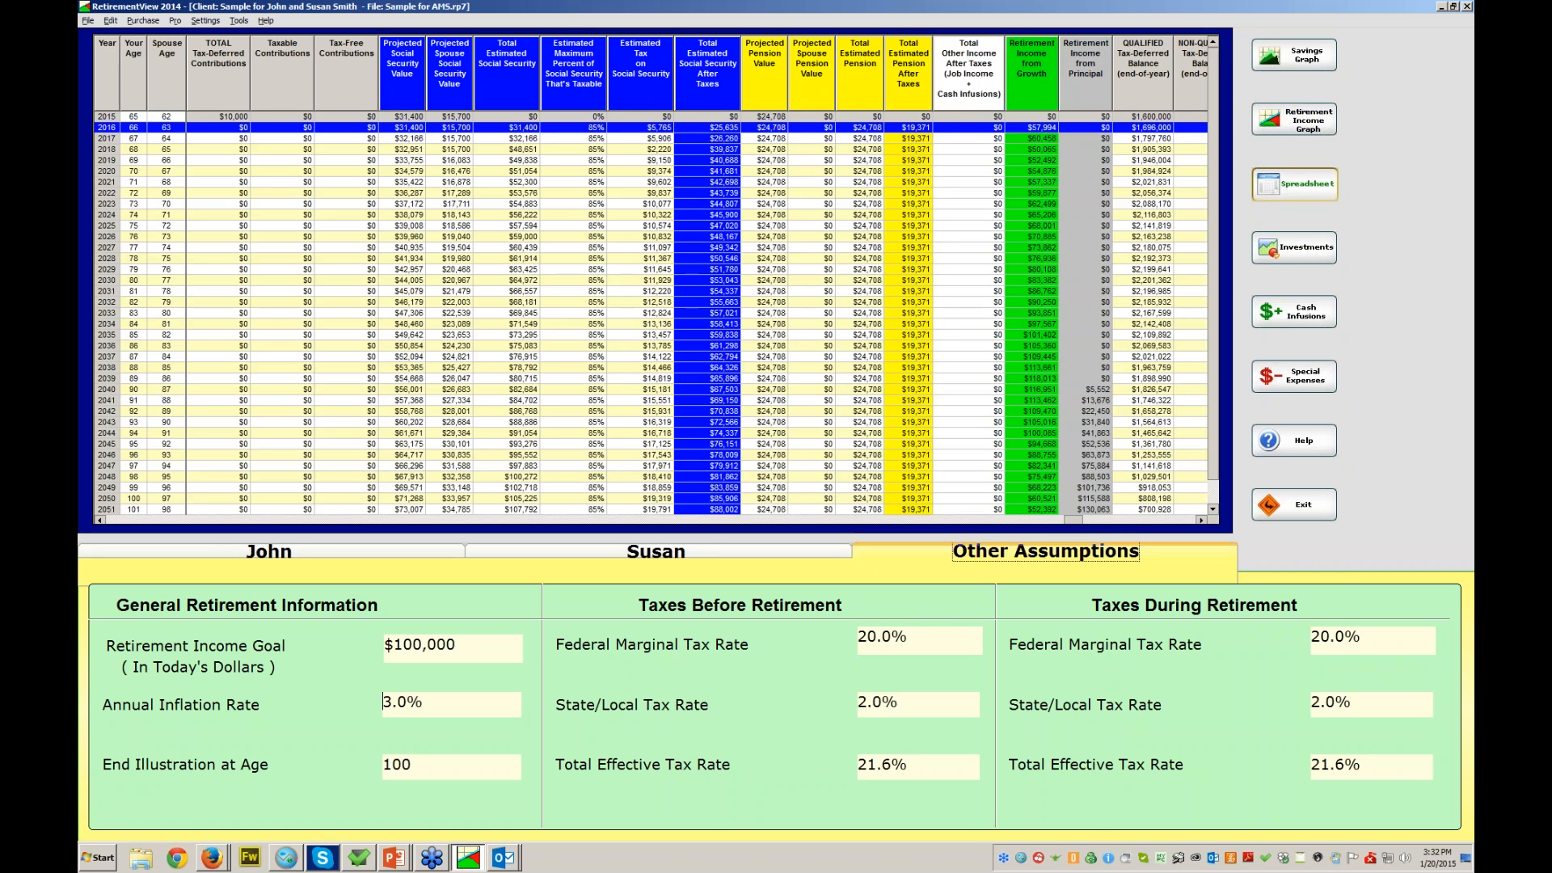
drag(1073, 519, 1187, 520)
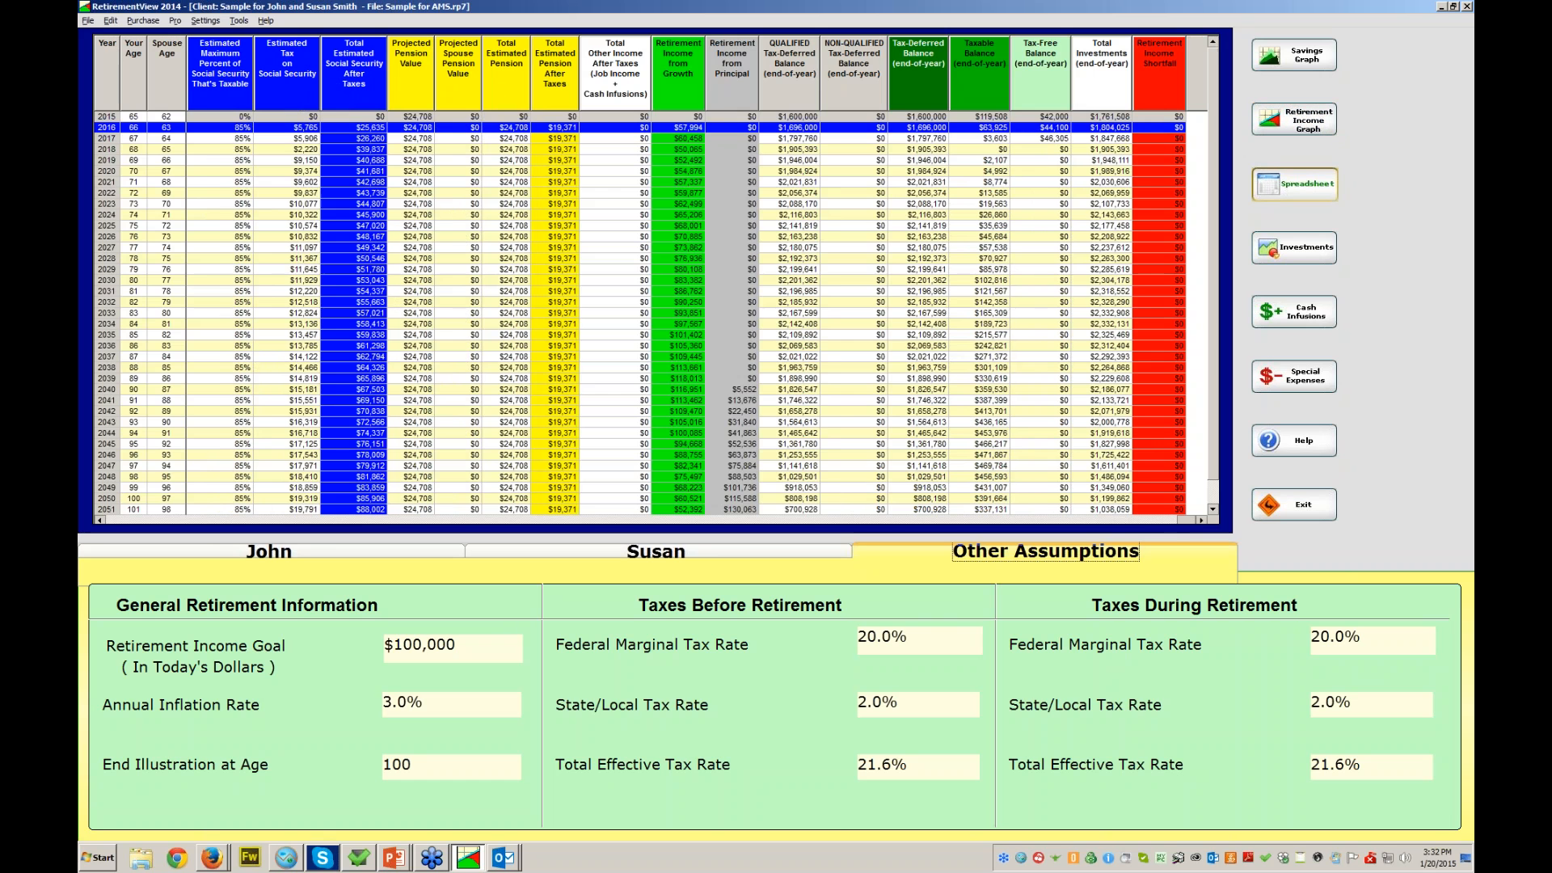
mouse_move(1212, 97)
mouse_down()
mouse_move(1212, 122)
mouse_move(1213, 98)
mouse_up()
click(1293, 119)
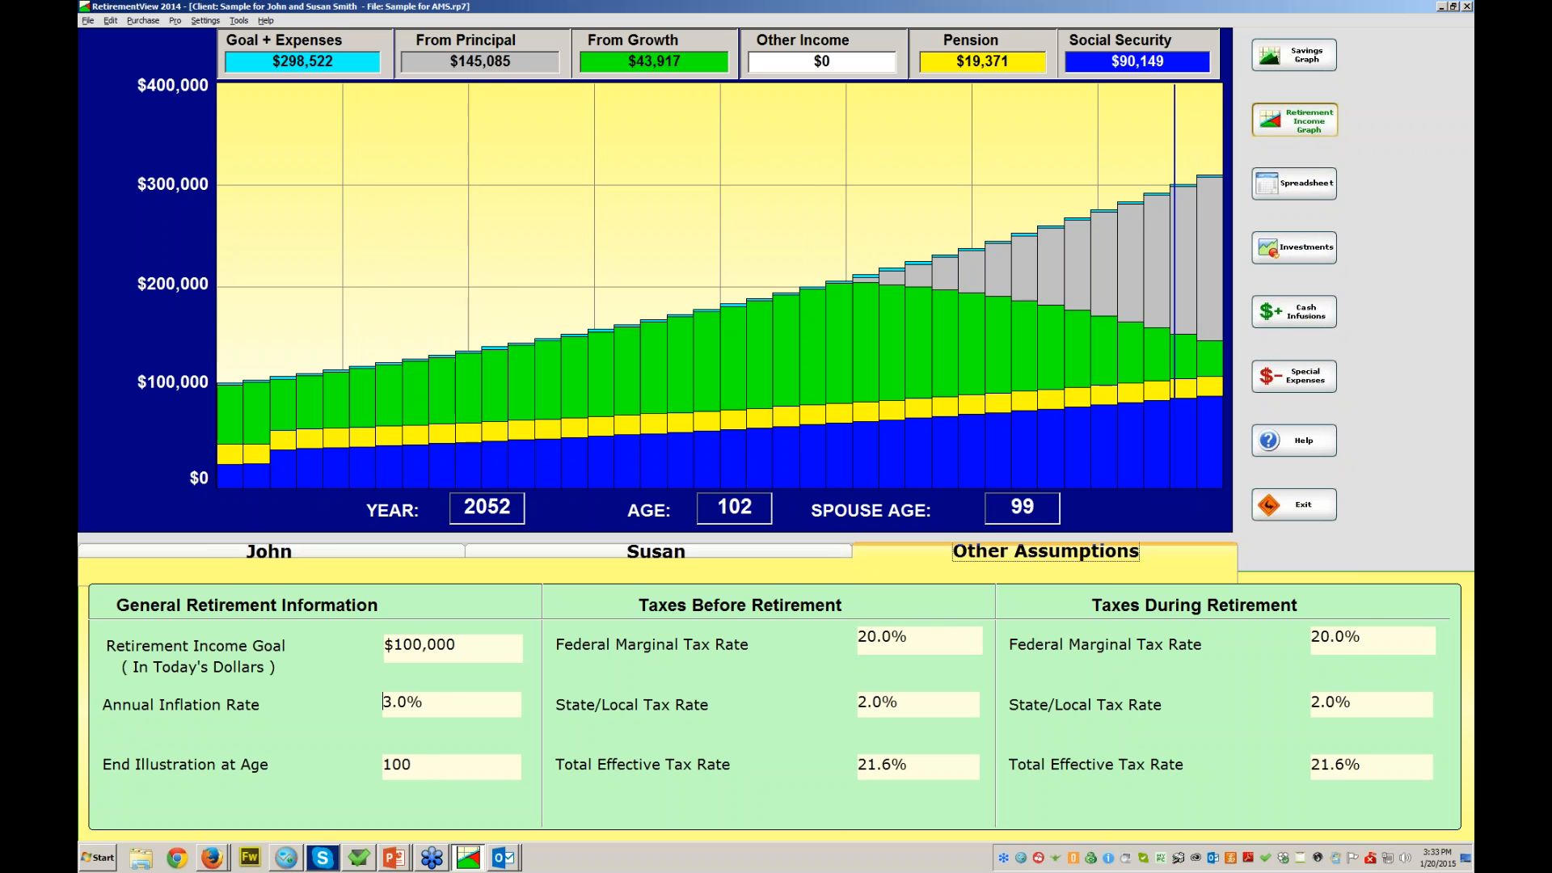
- Review John's qualified investments list and Fund 1's tax type choices, closing it unchanged
click(269, 551)
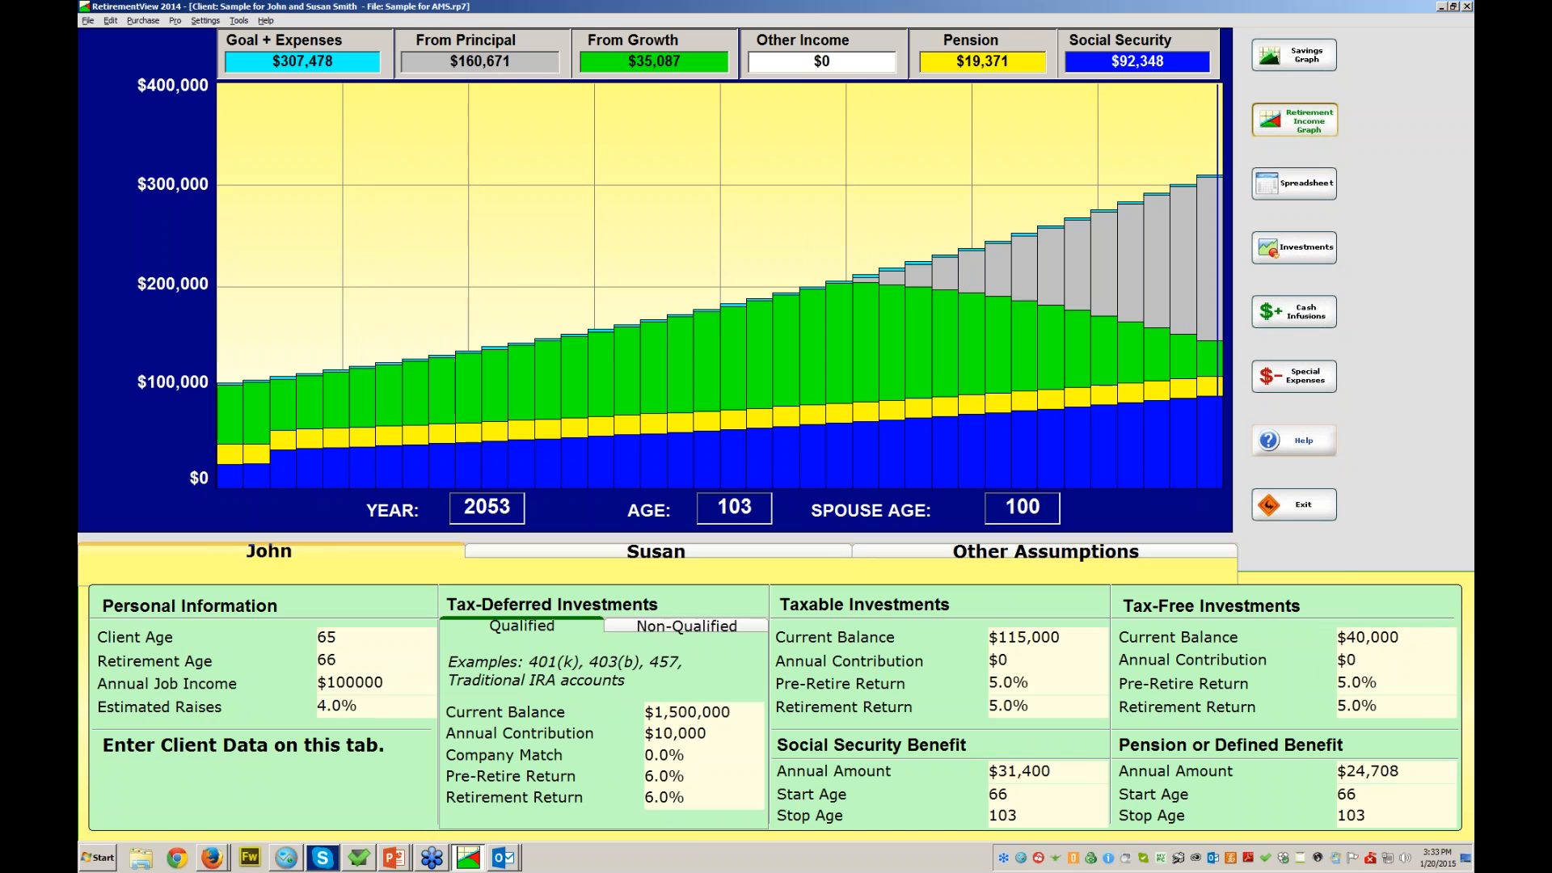
click(703, 713)
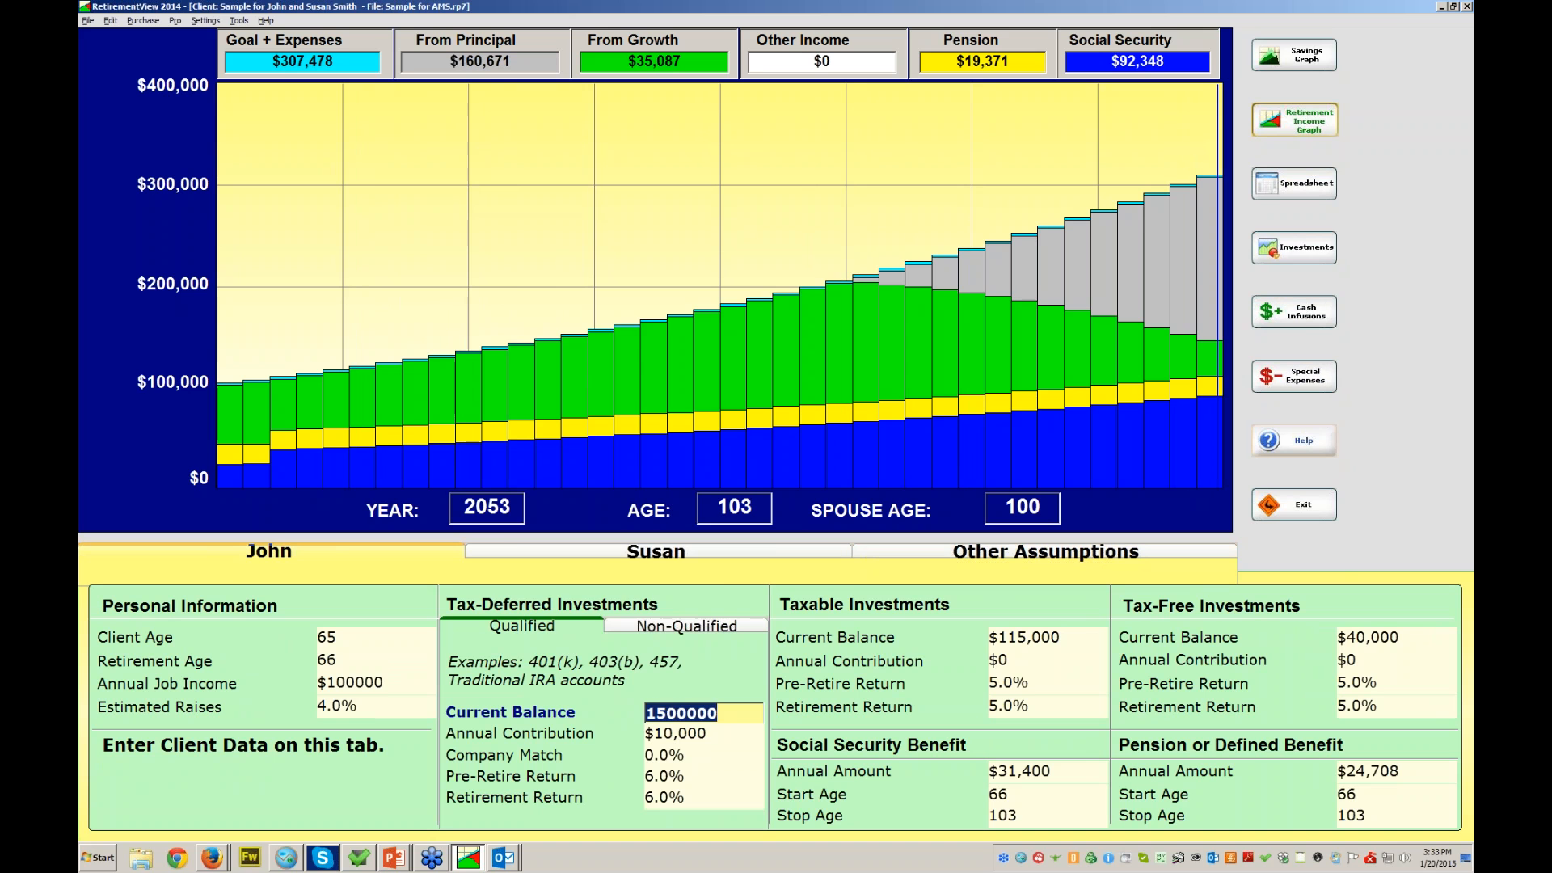
click(1293, 247)
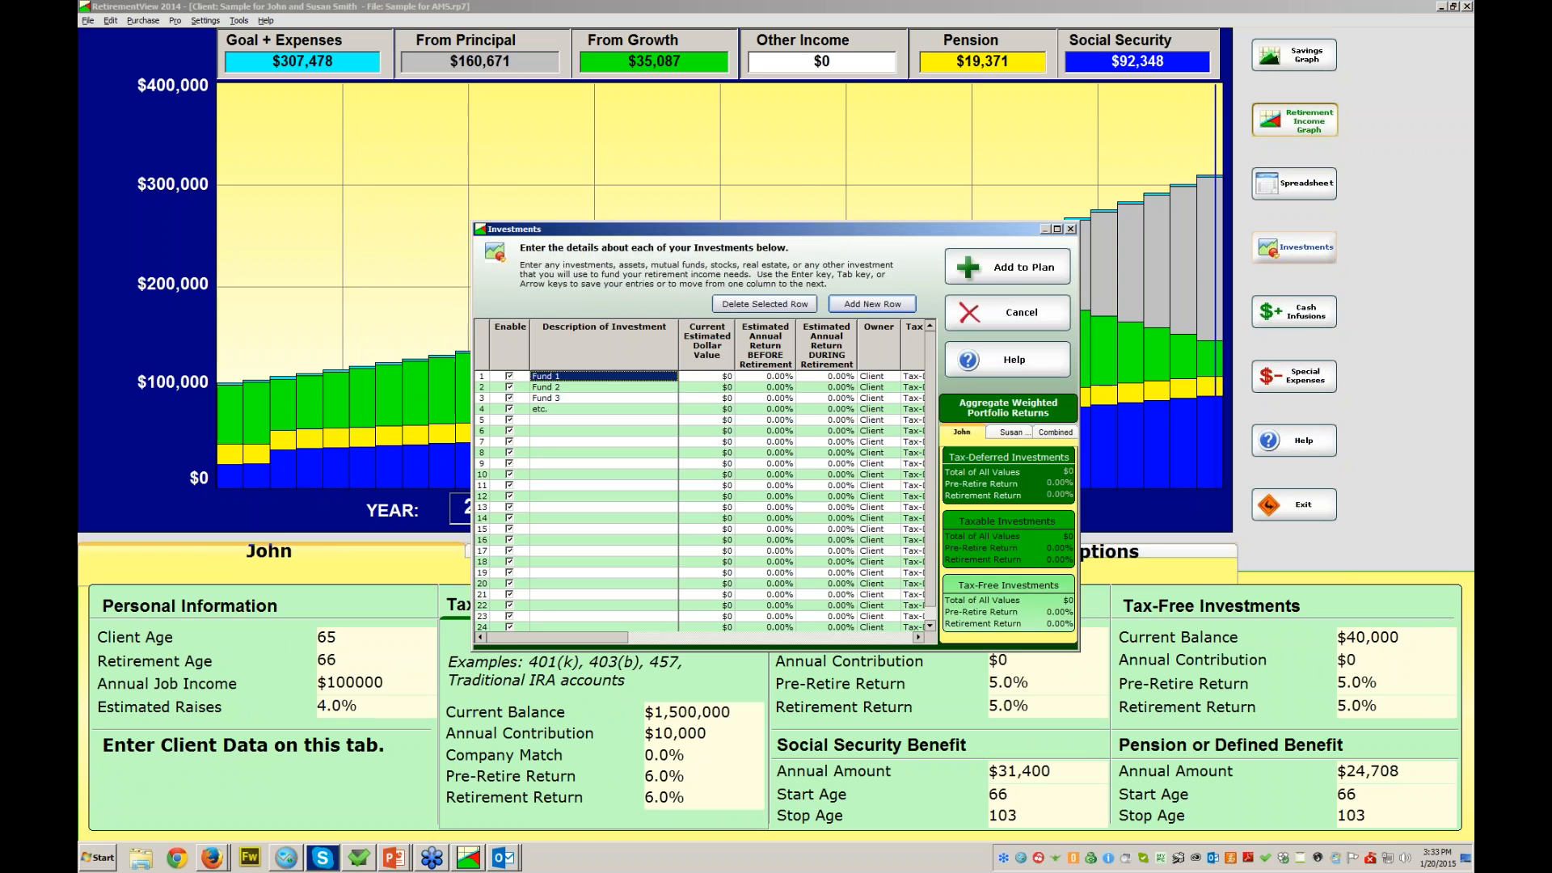
drag(558, 638, 698, 638)
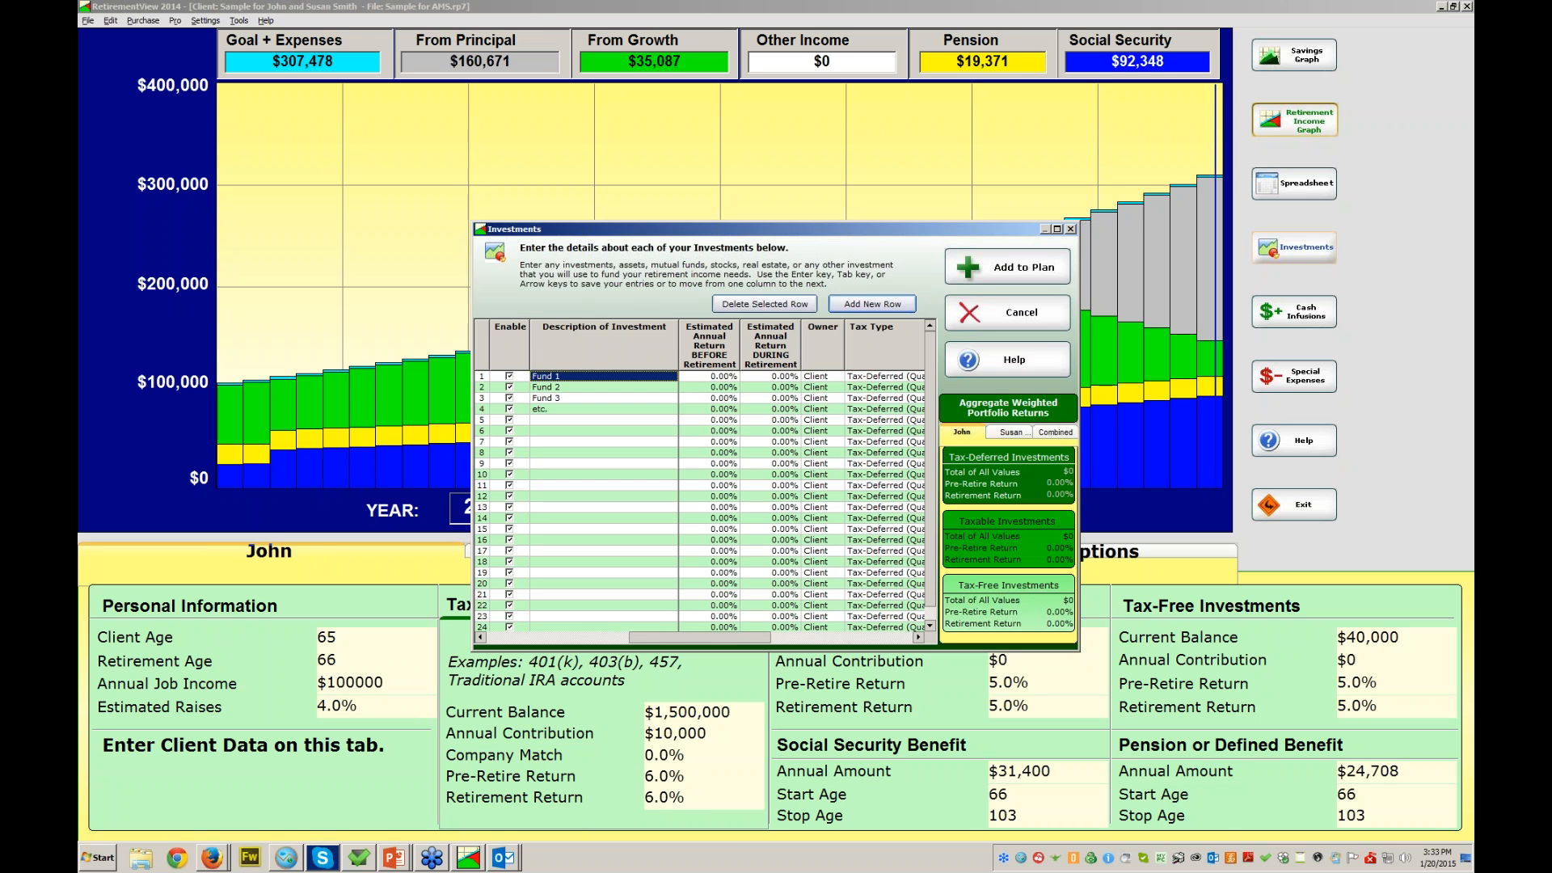
click(884, 377)
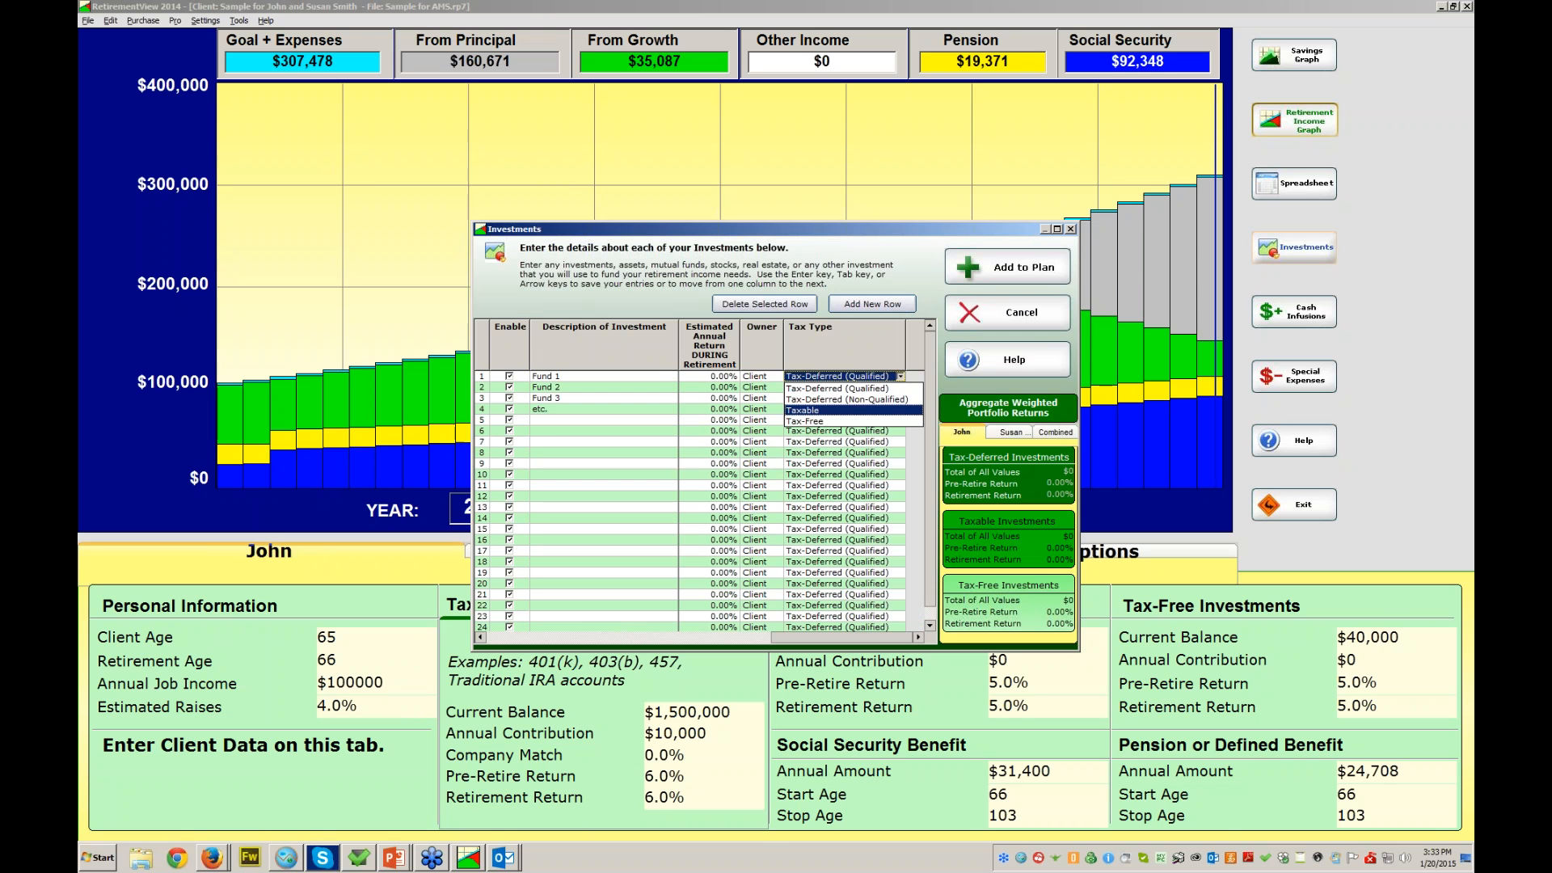
click(841, 638)
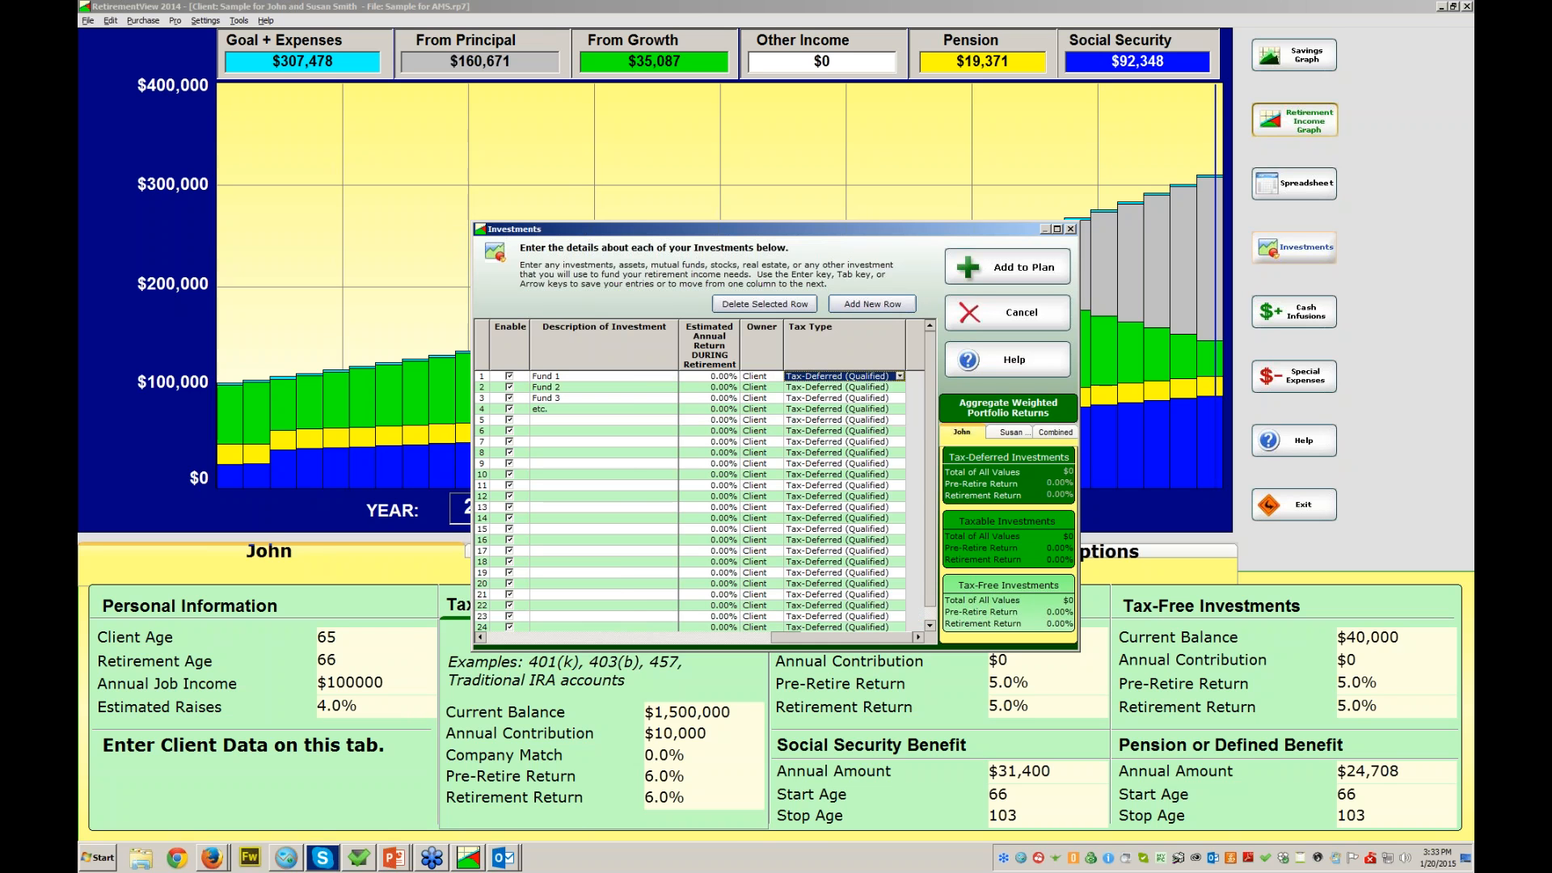
drag(842, 638, 551, 638)
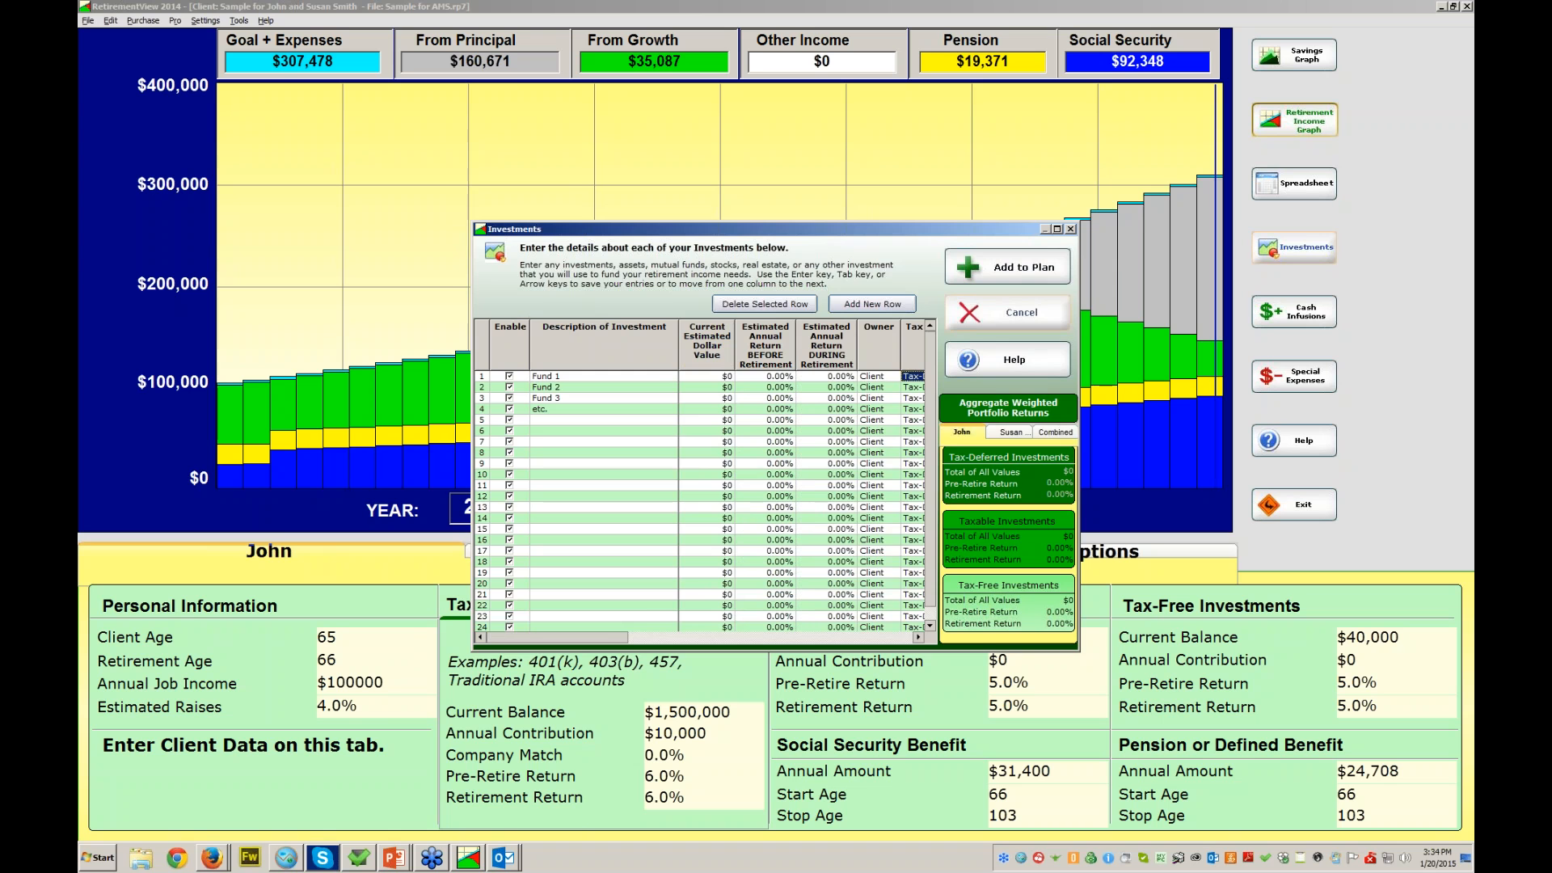
click(1006, 312)
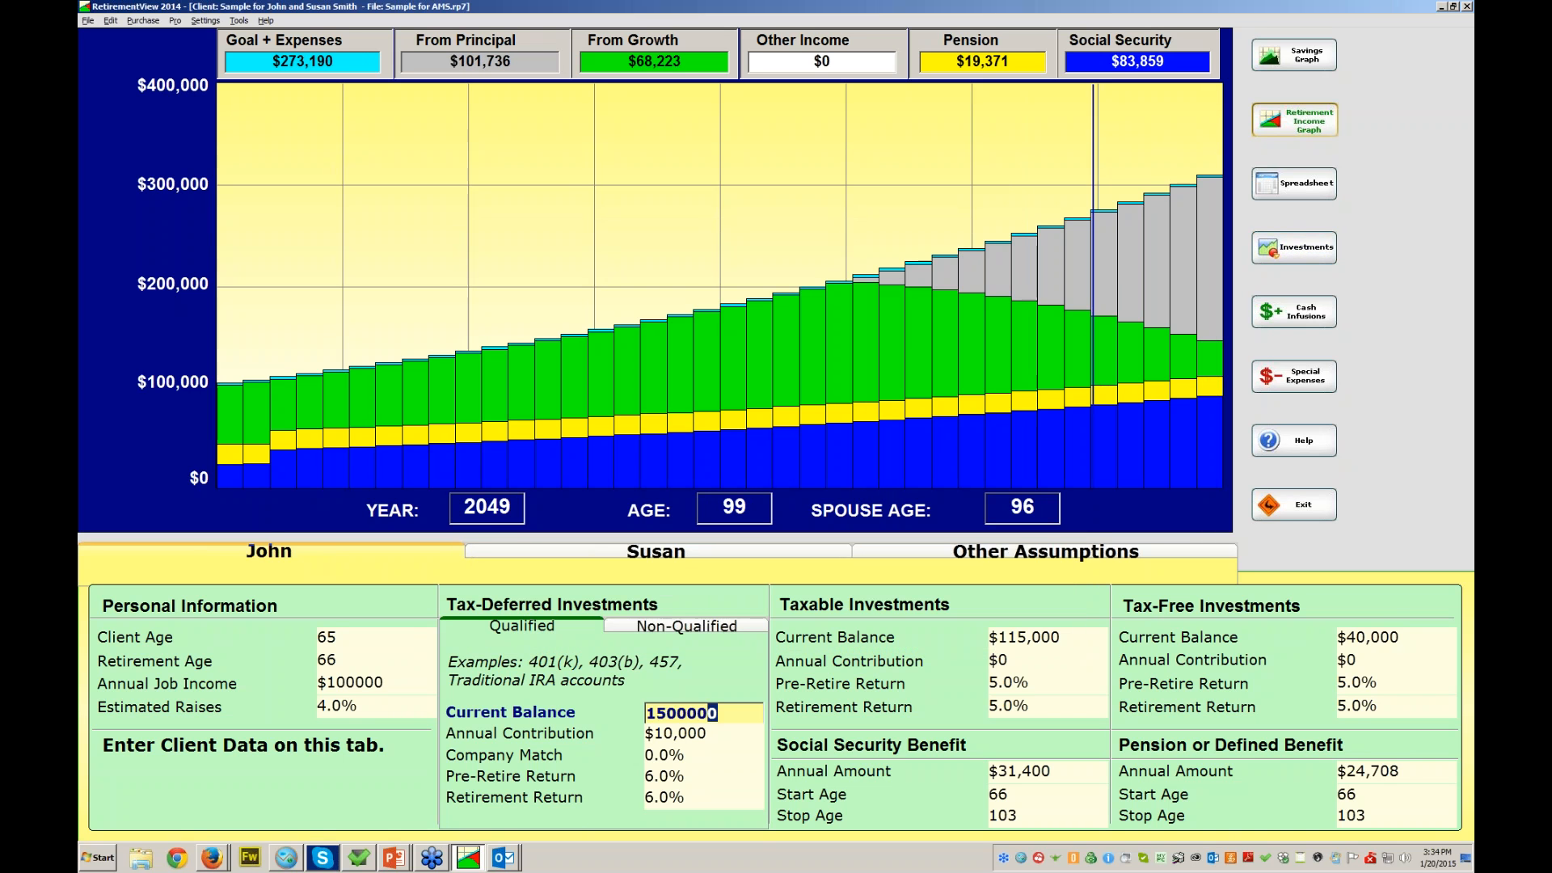
- Review John's tax-deferred and taxable balances and return rates, then bring up Cash Infusions
key(Tab)
key(Tab)
key(Tab)
key(Tab)
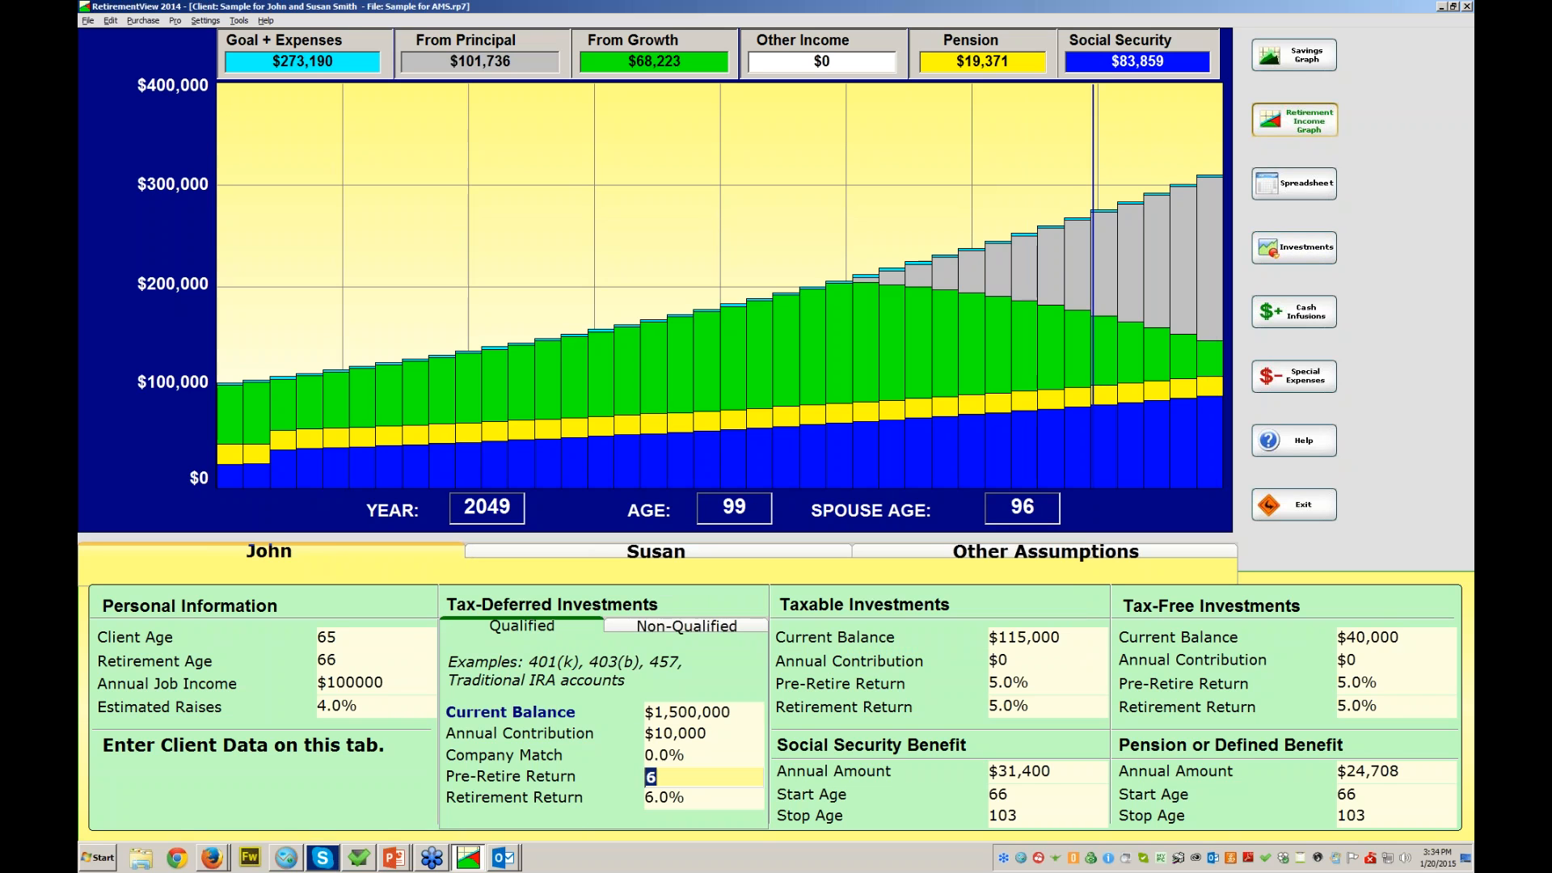
key(Tab)
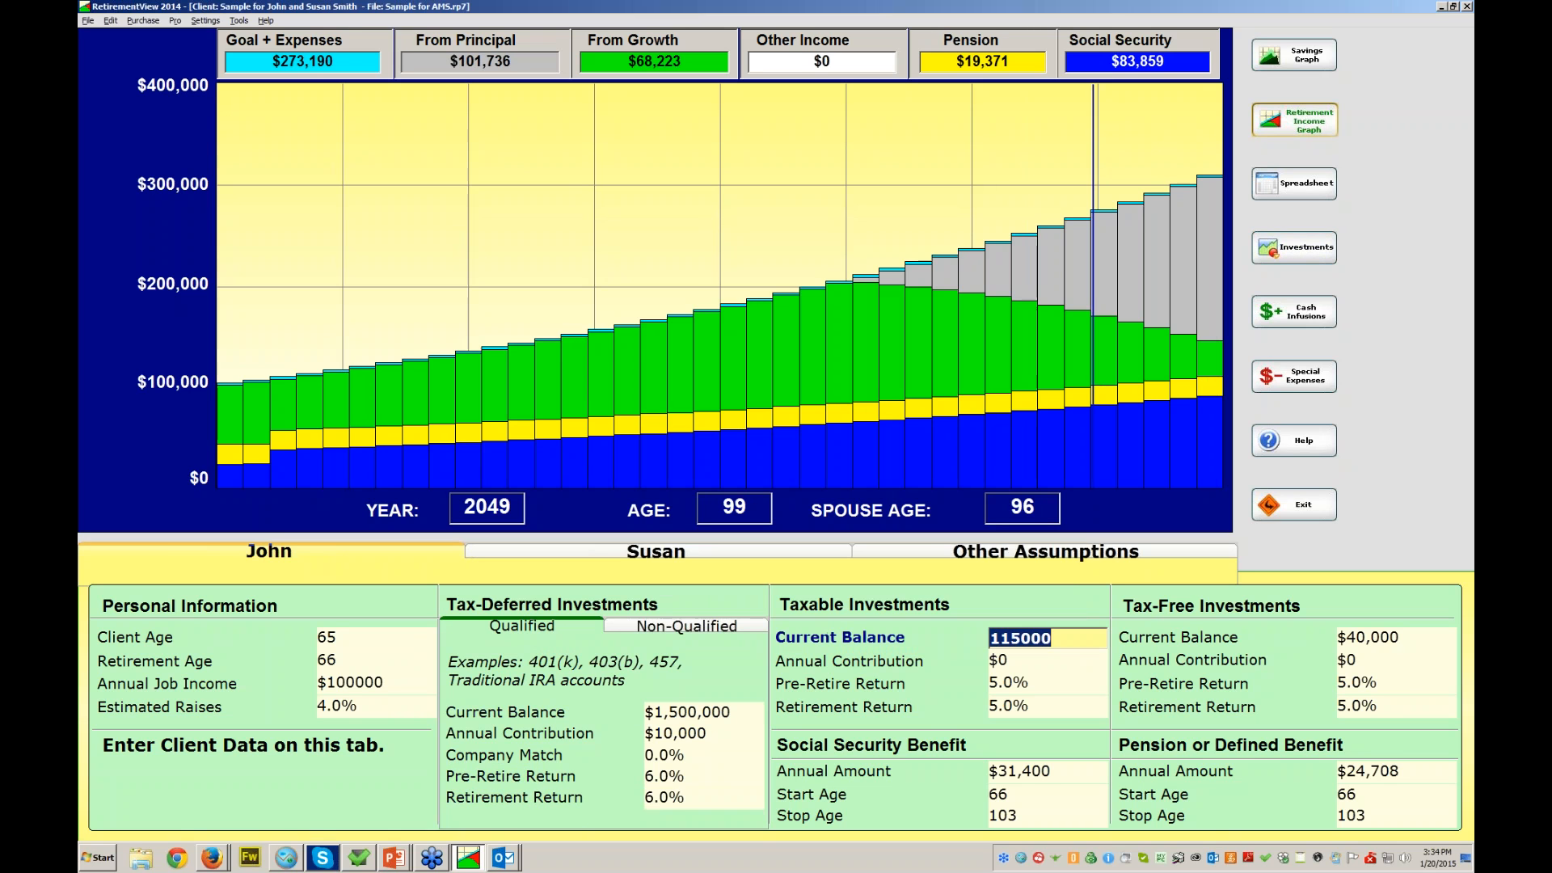
key(Tab)
key(Tab)
key(Tab)
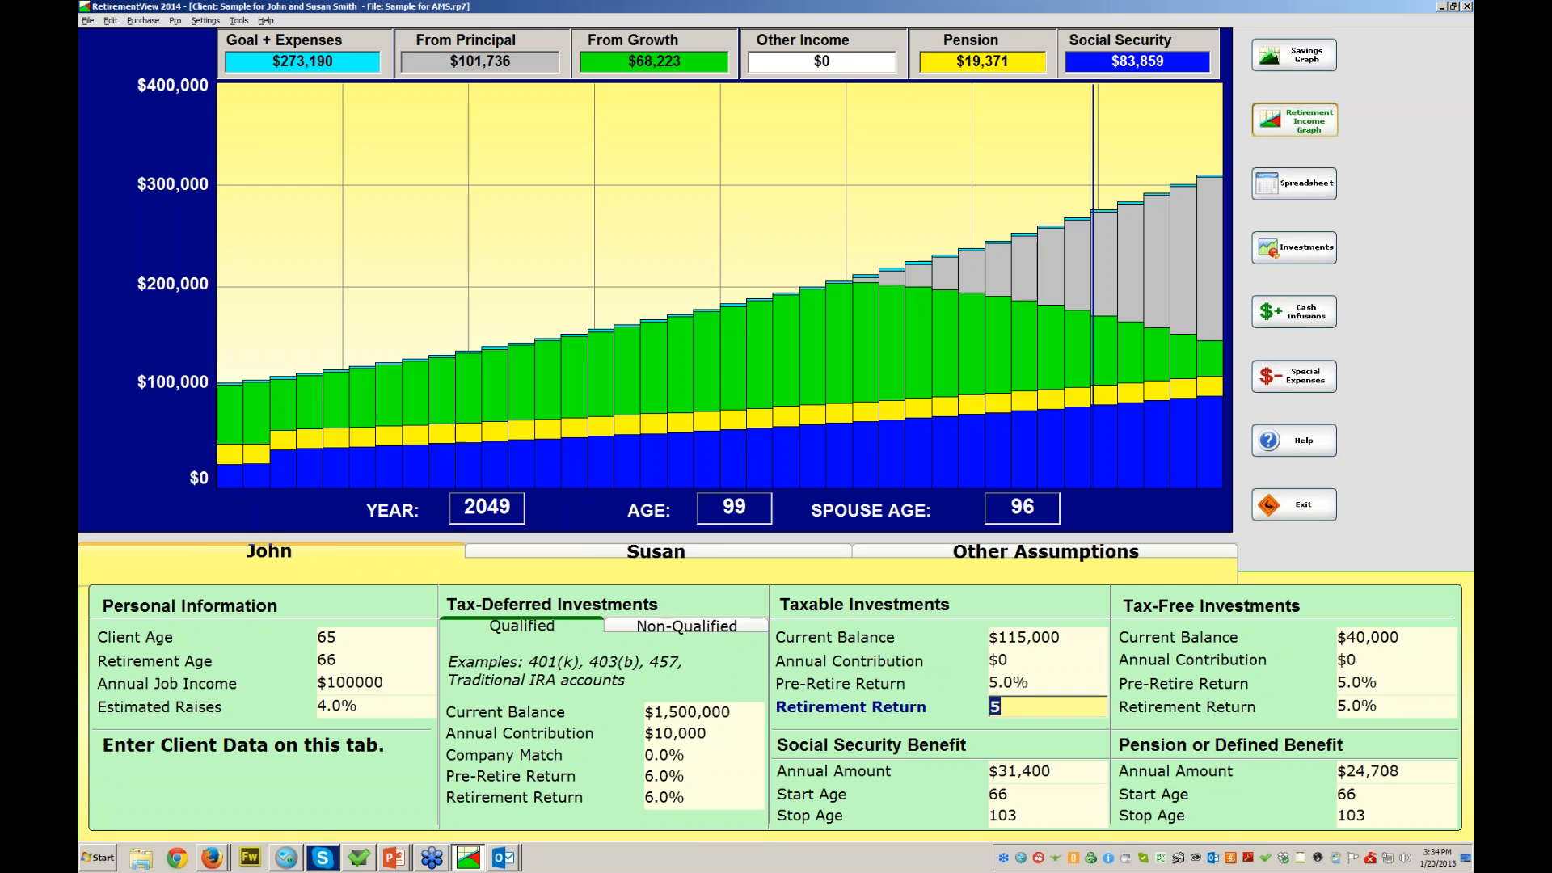
key(Tab)
key(Tab)
key(Tab)
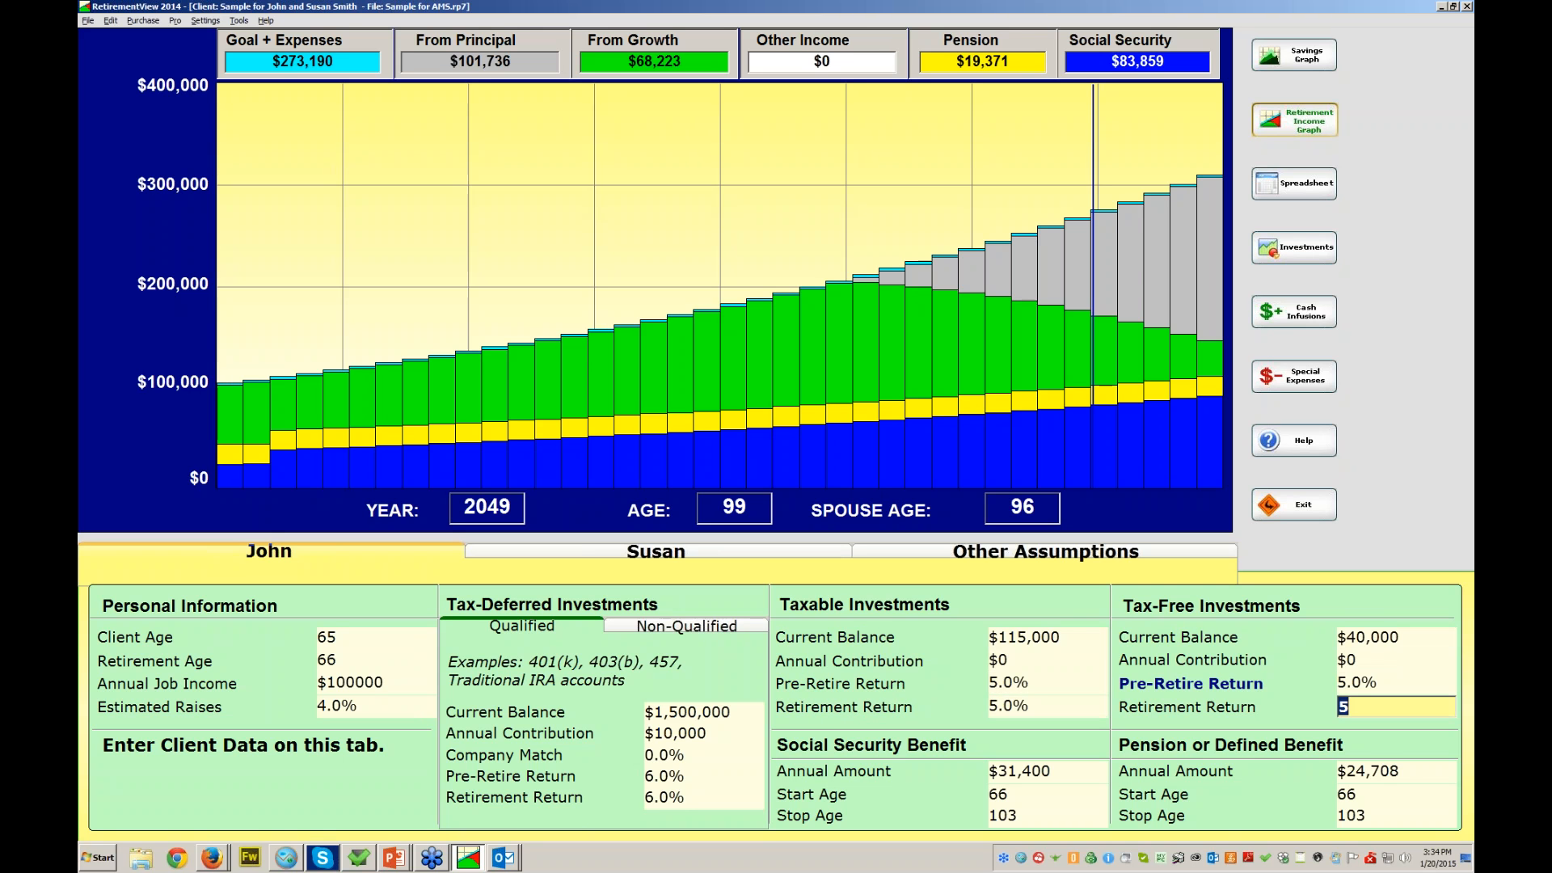
click(1047, 638)
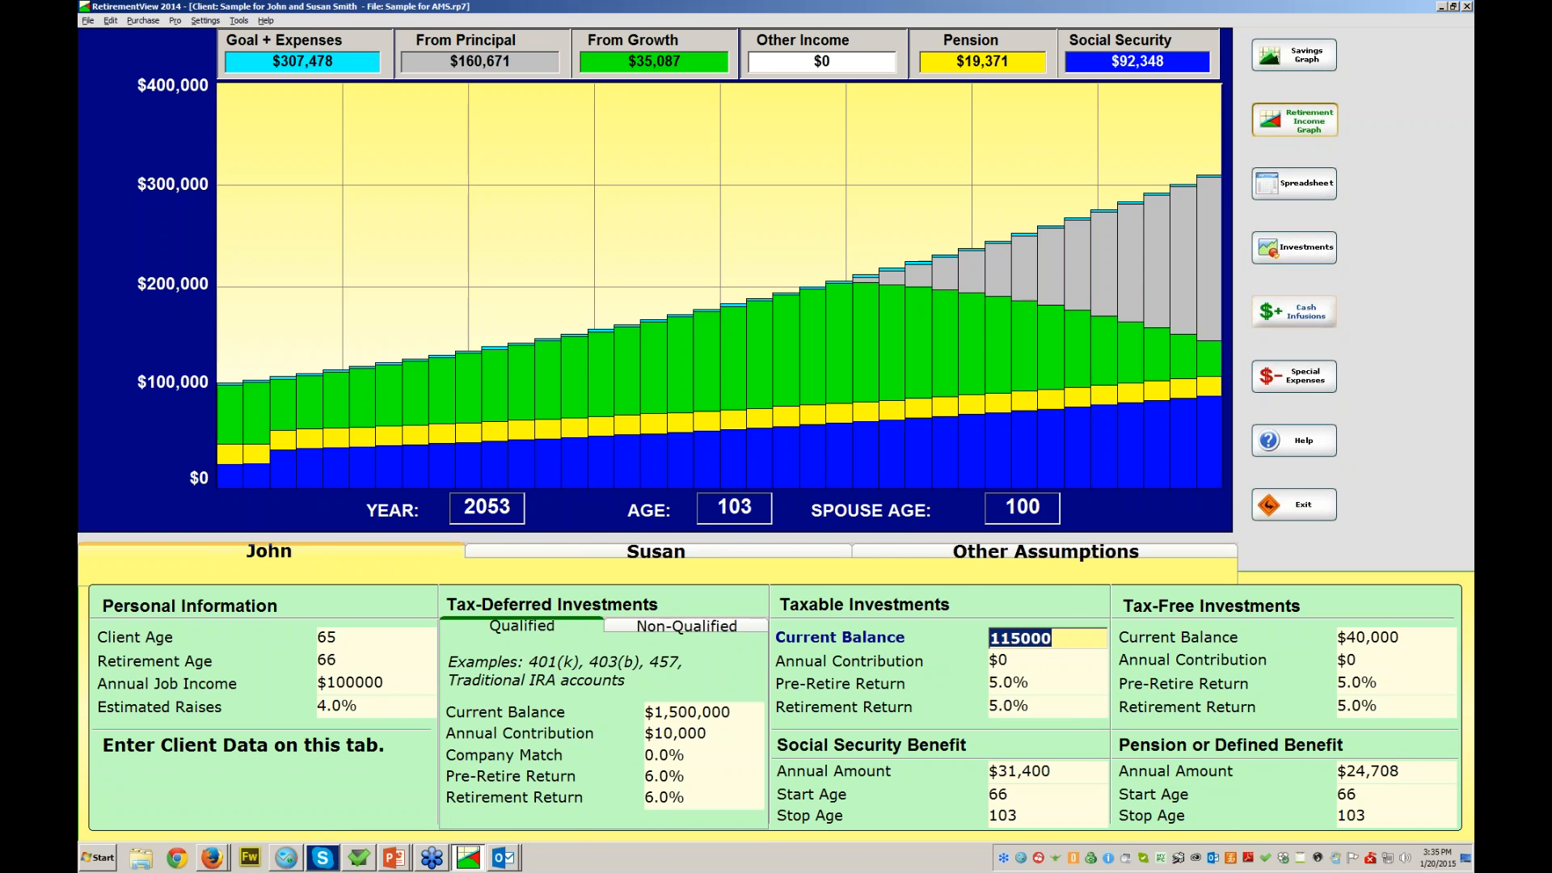
click(1294, 311)
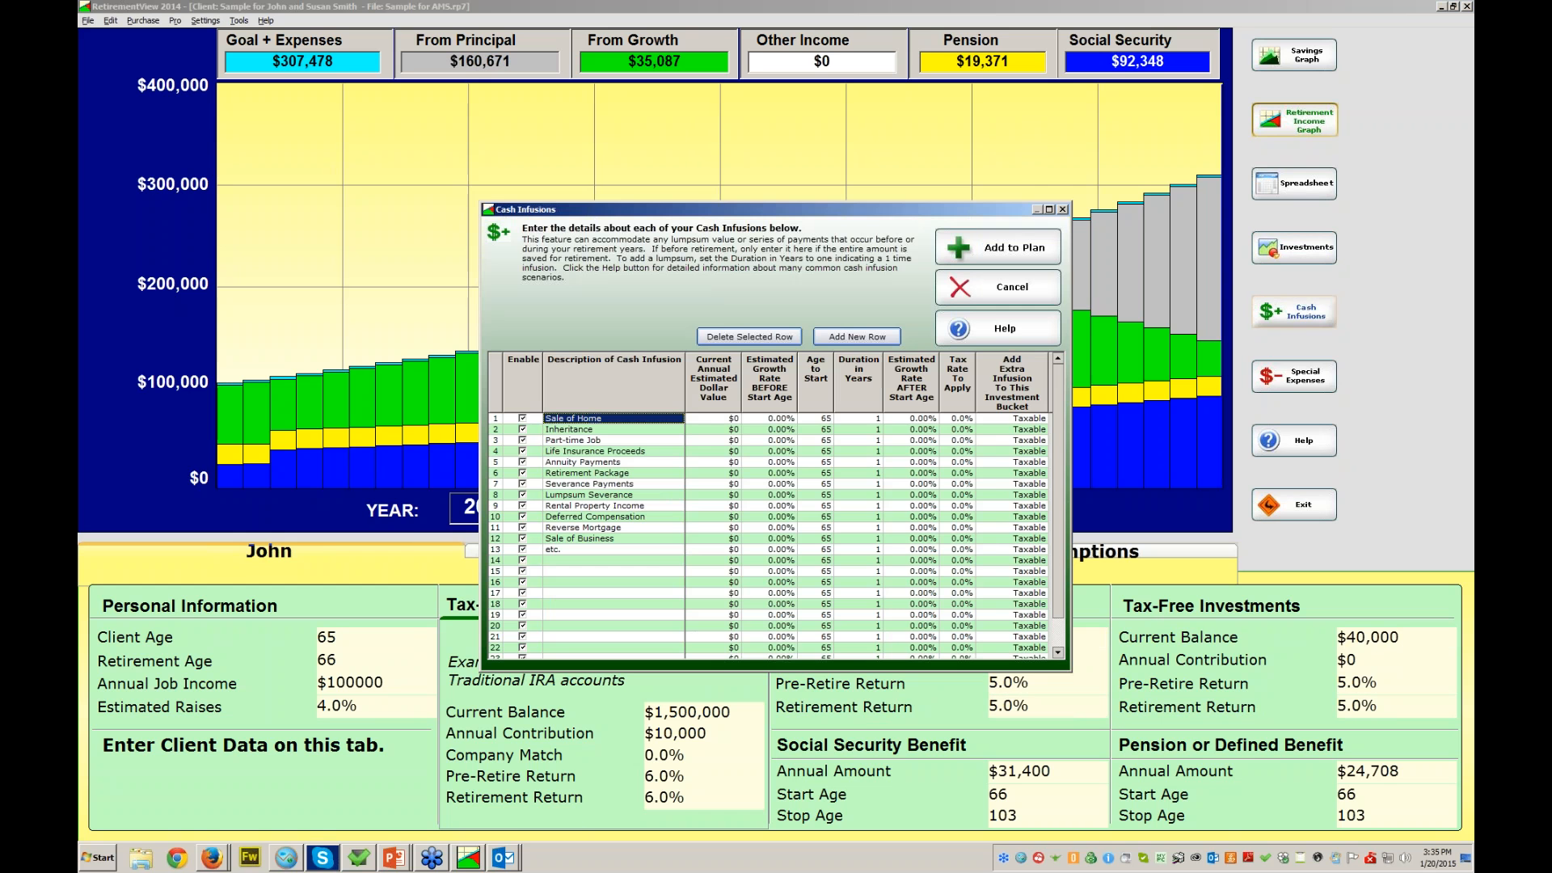
drag(776, 210, 719, 202)
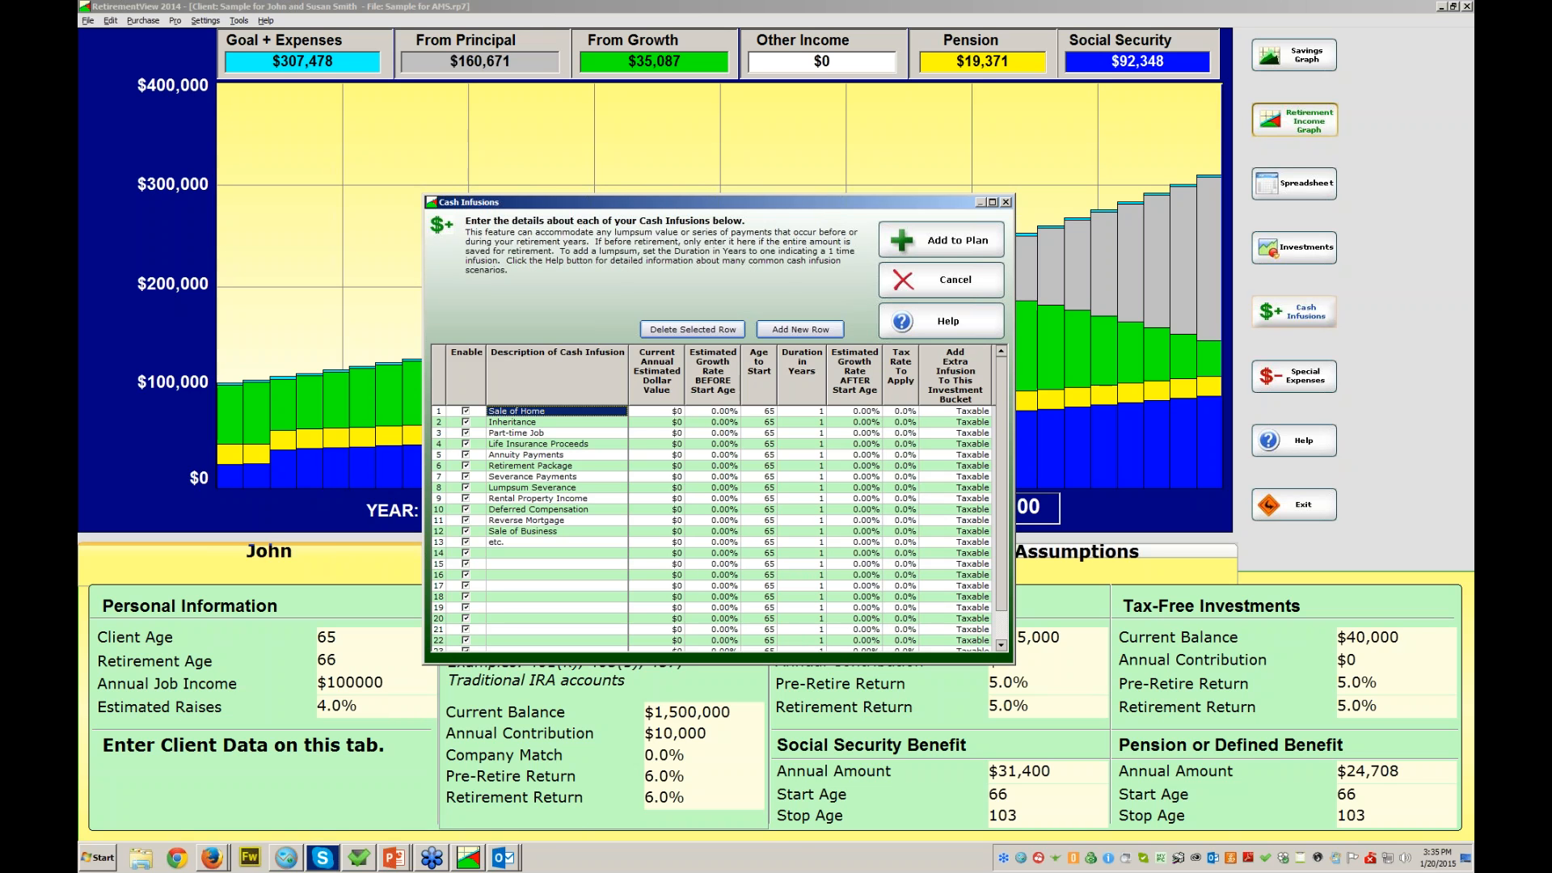
click(512, 422)
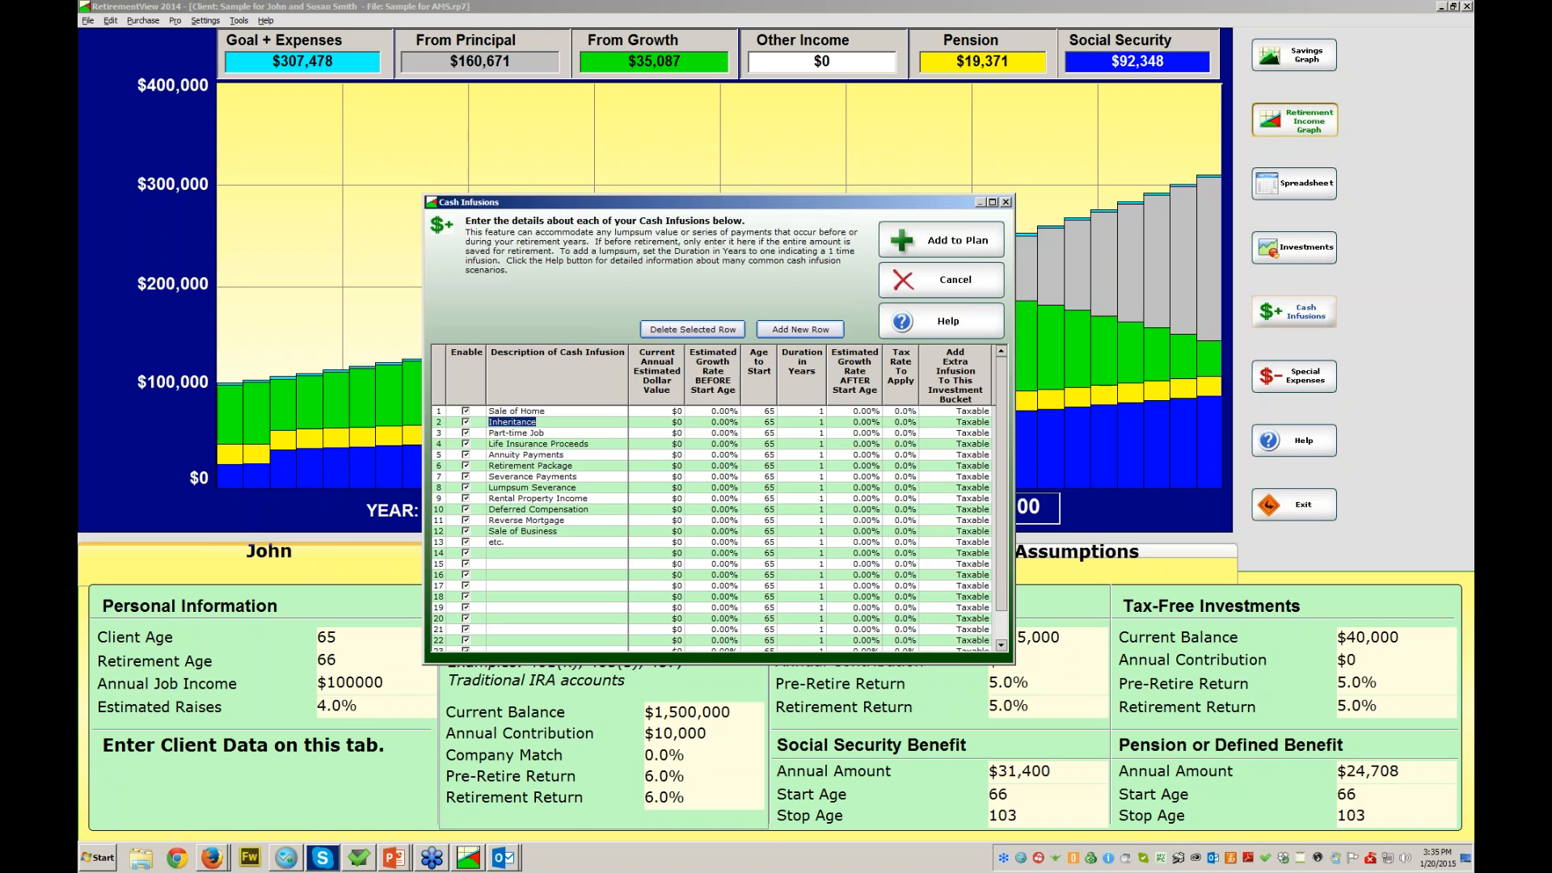
click(516, 410)
click(512, 422)
click(516, 434)
click(538, 444)
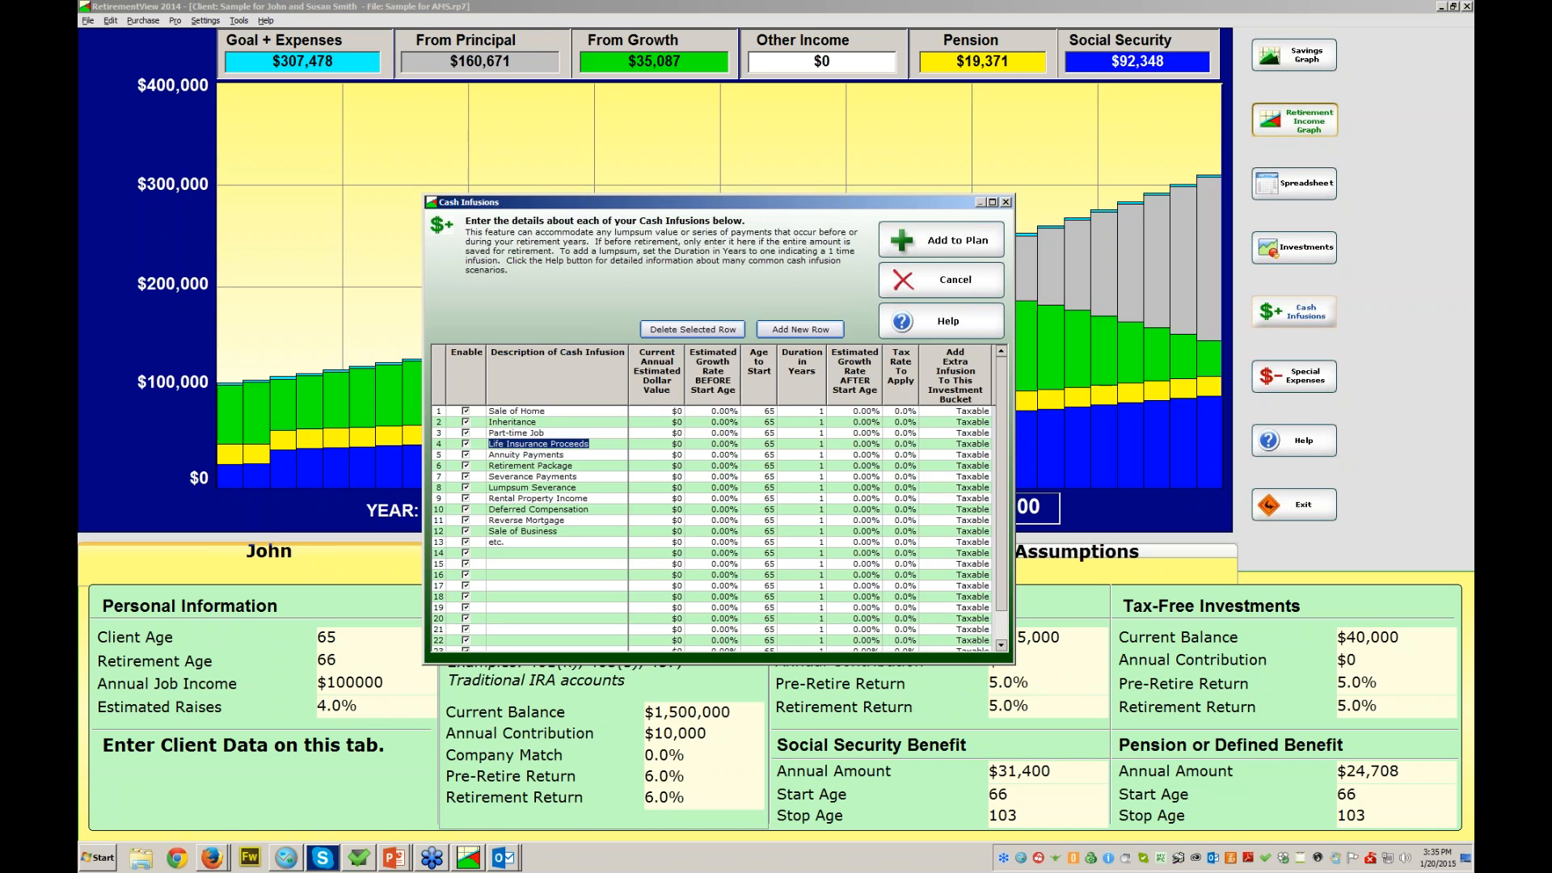
click(526, 455)
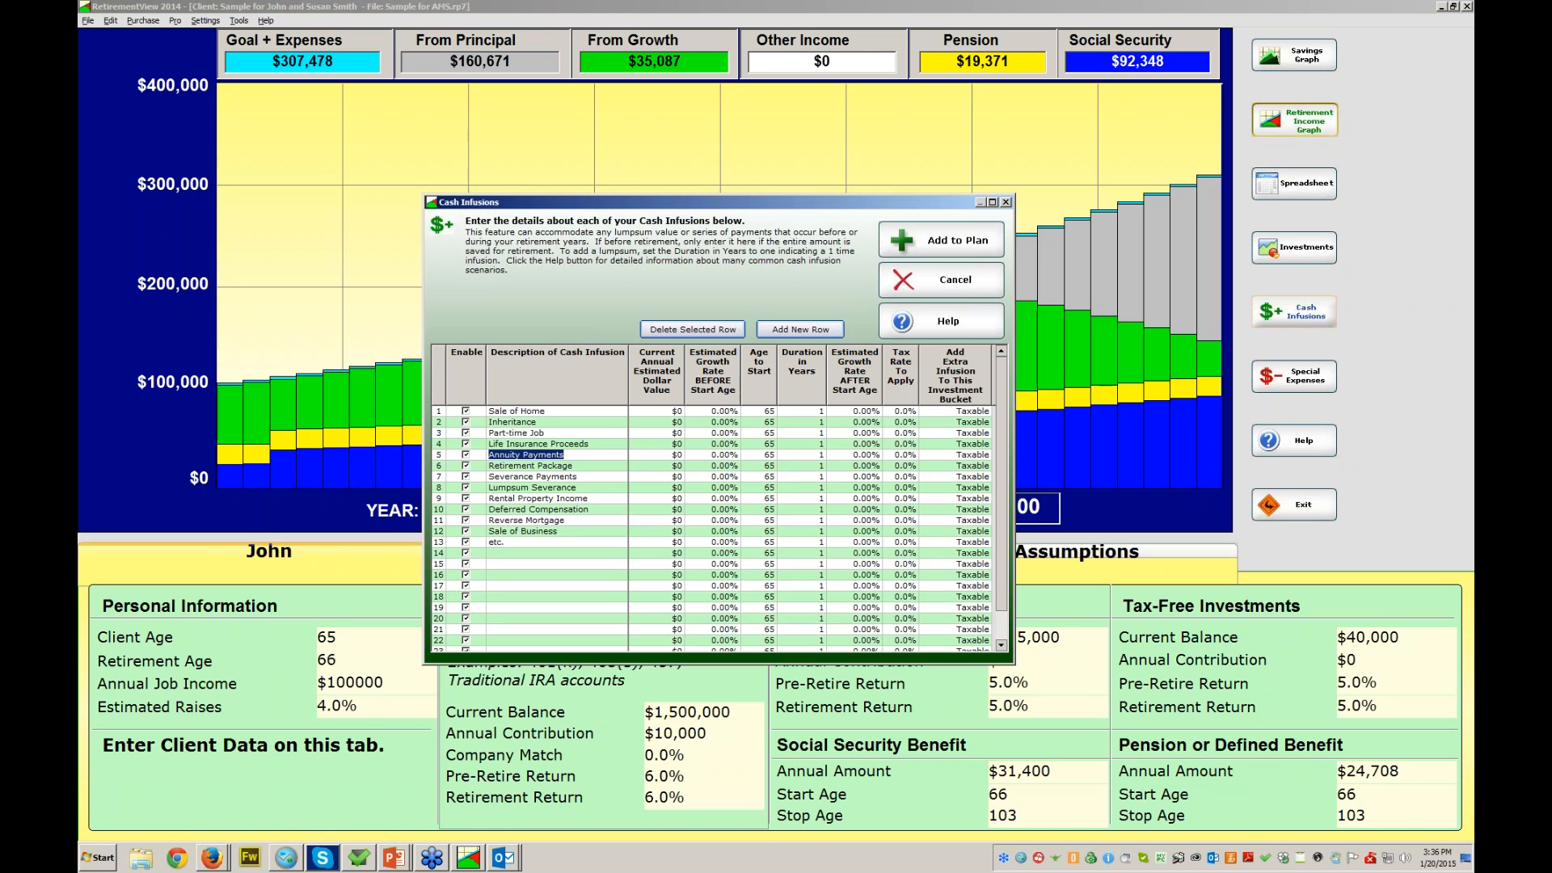
click(531, 465)
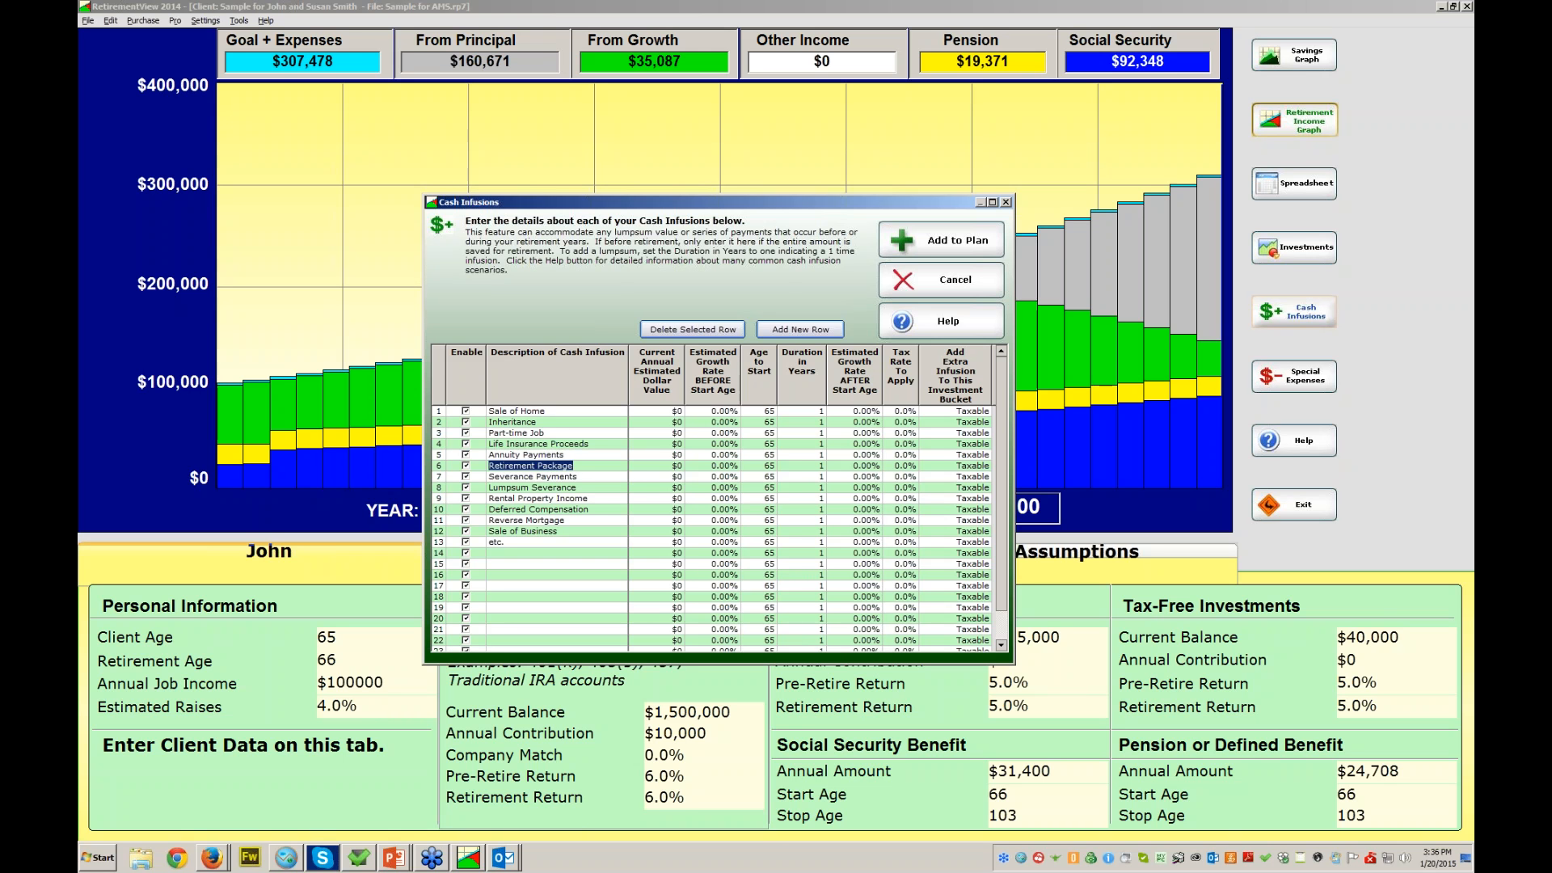
click(538, 499)
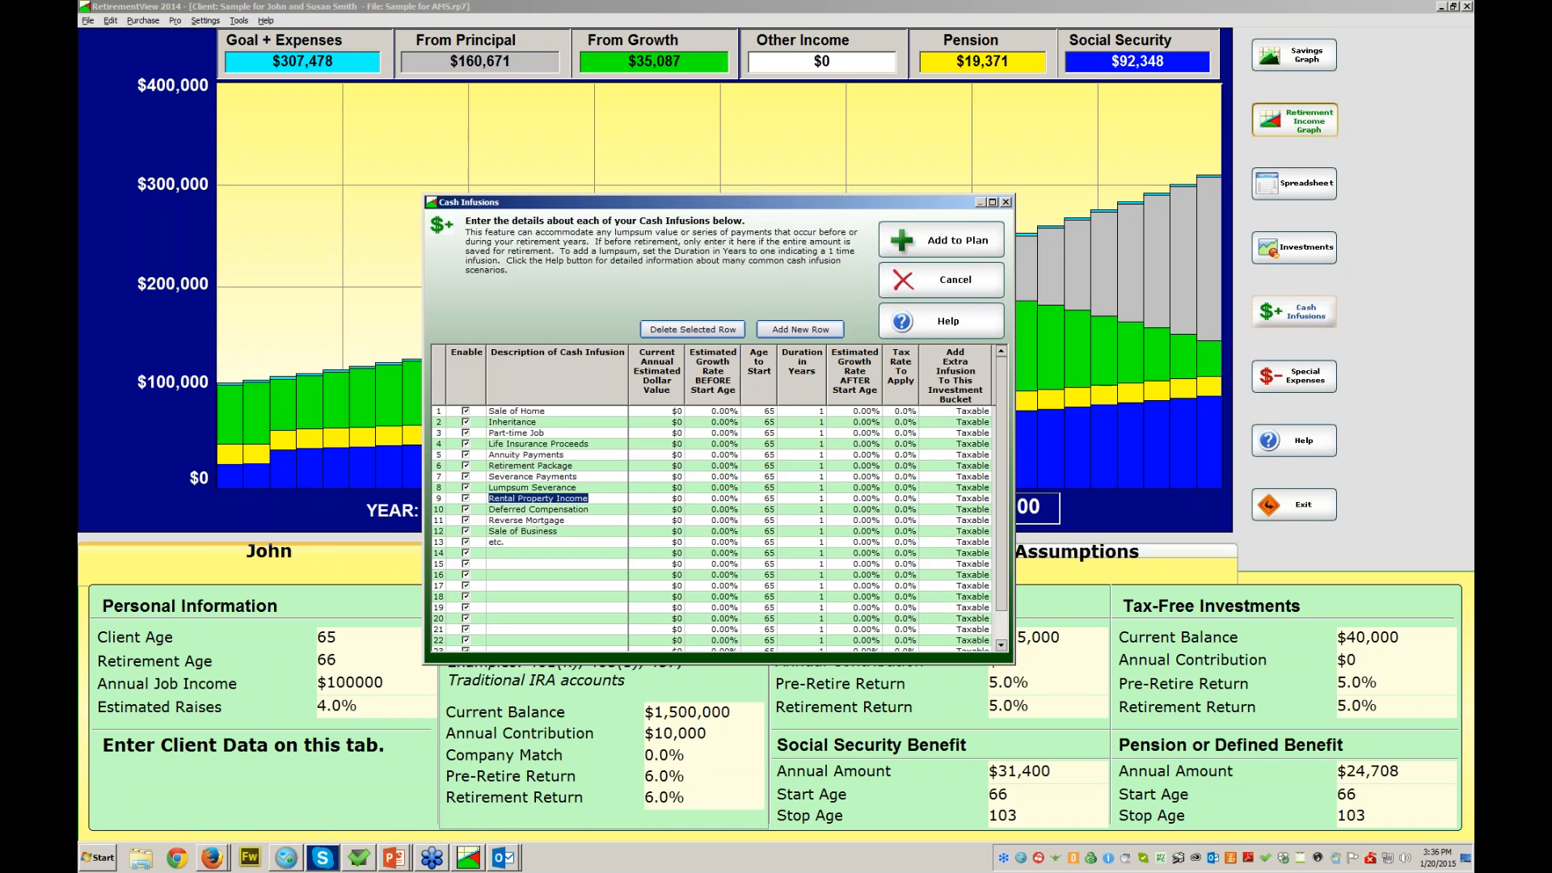
click(522, 531)
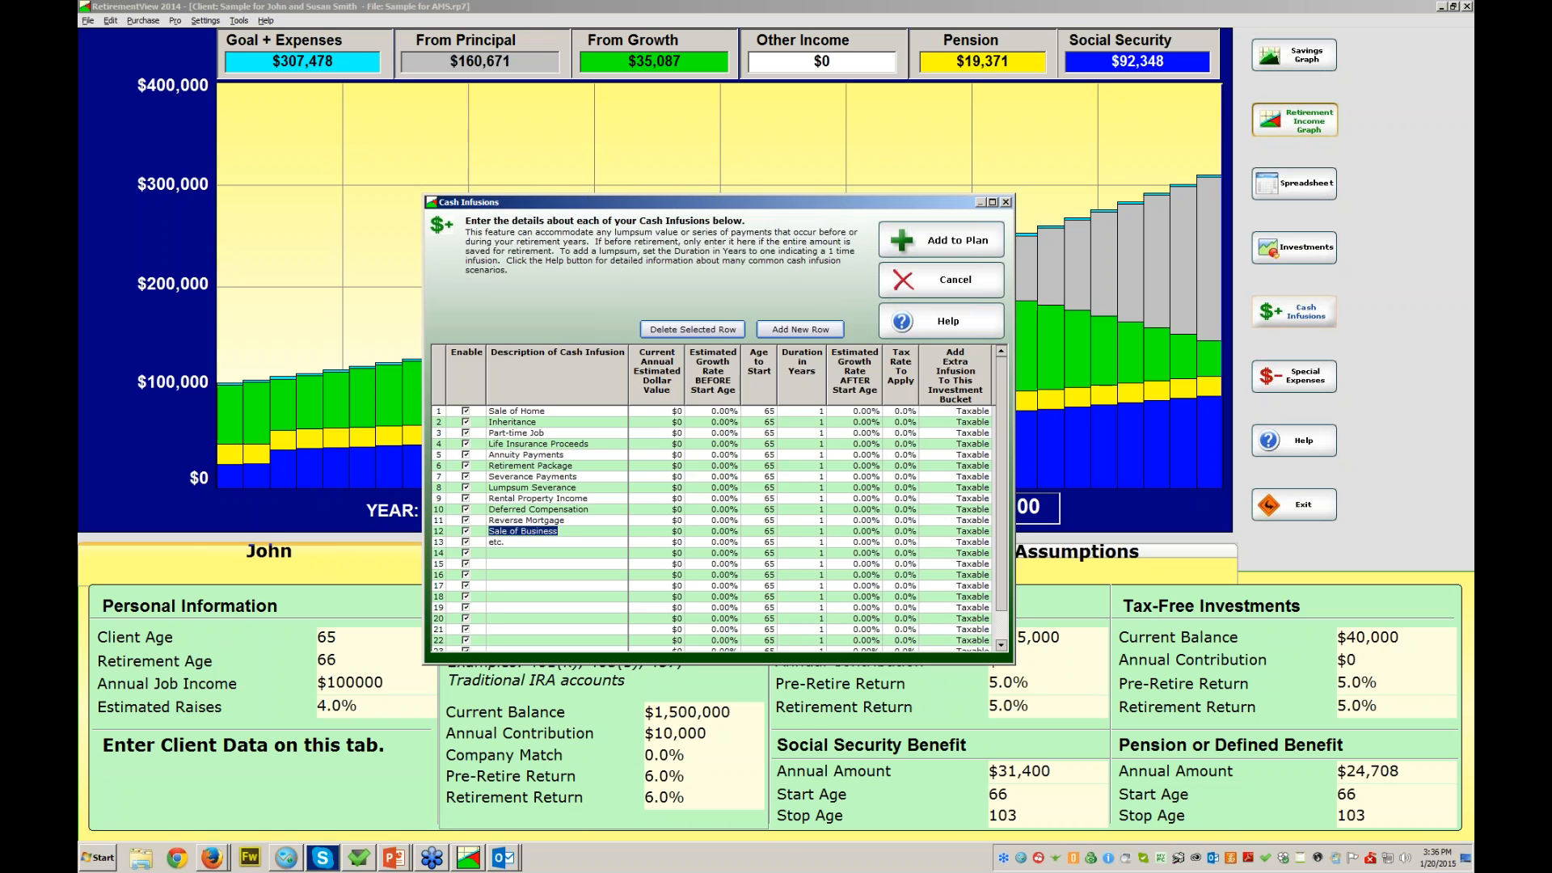
- Rename Sale of Home to 'Downsize Home', valued at $200,000 starting at age 70
click(517, 411)
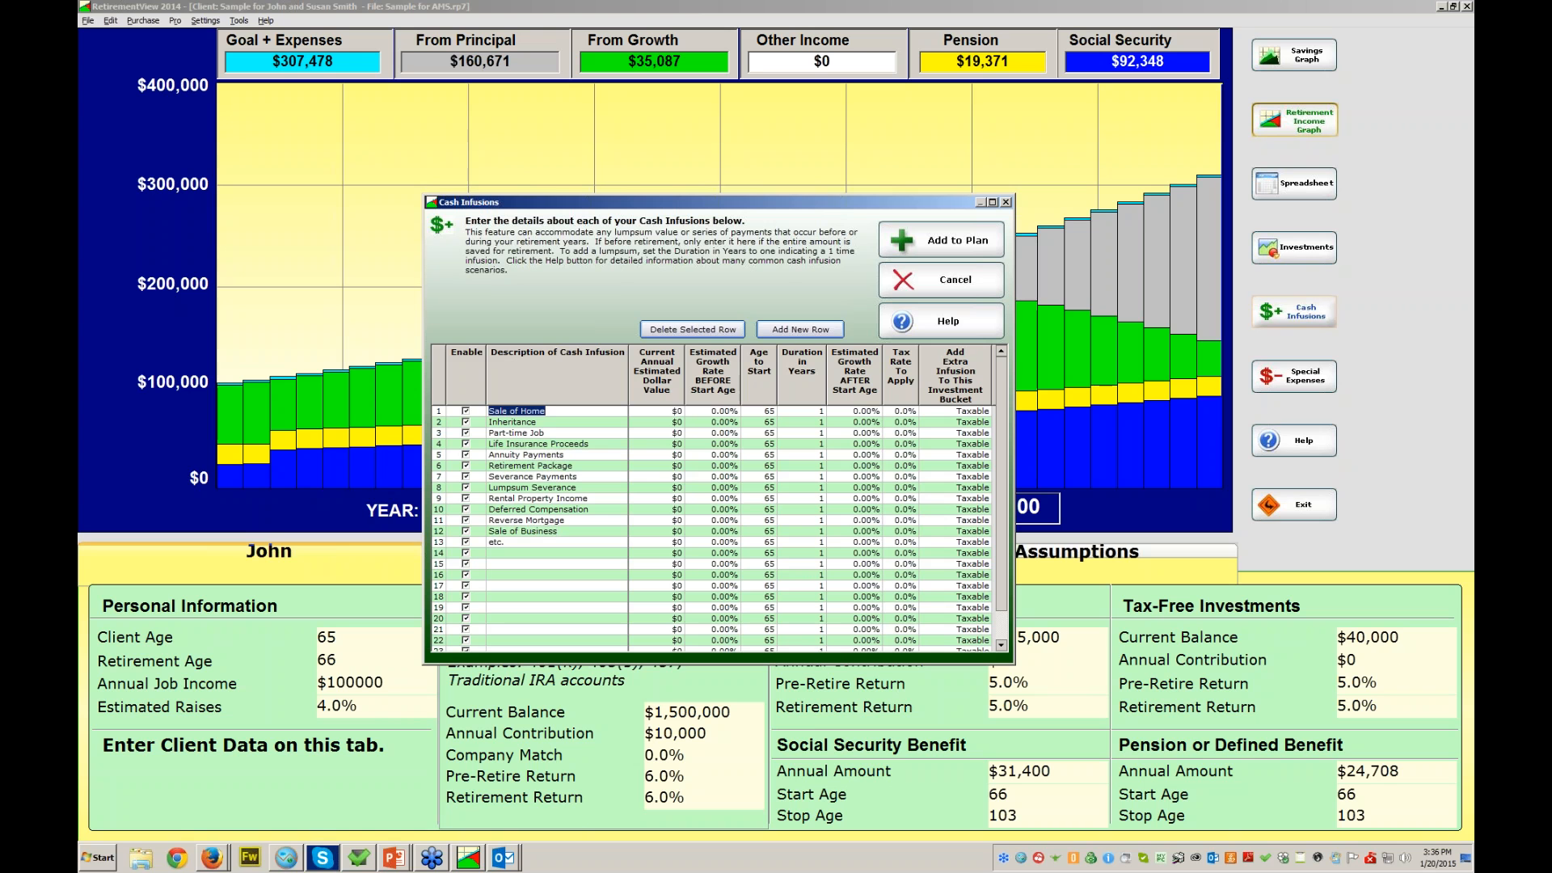
text(Downsize Home)
key(Tab)
text(200000)
click(758, 411)
text(70)
key(Tab)
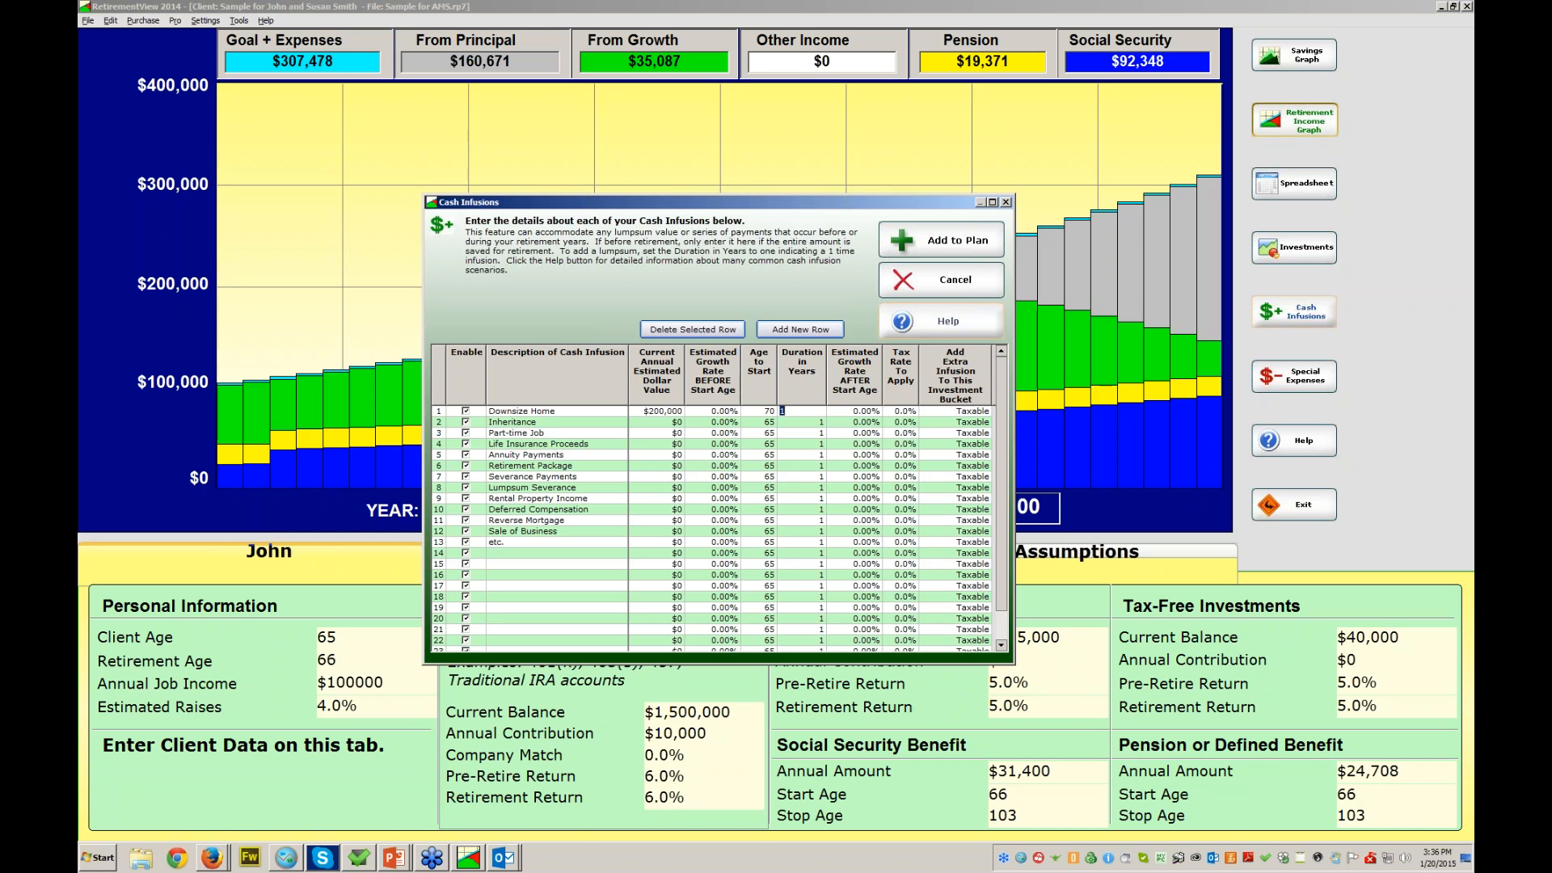
- Apply Downsize Home, check the savings graph ($1,575,238 at 103), and reopen Cash Infusions
click(942, 240)
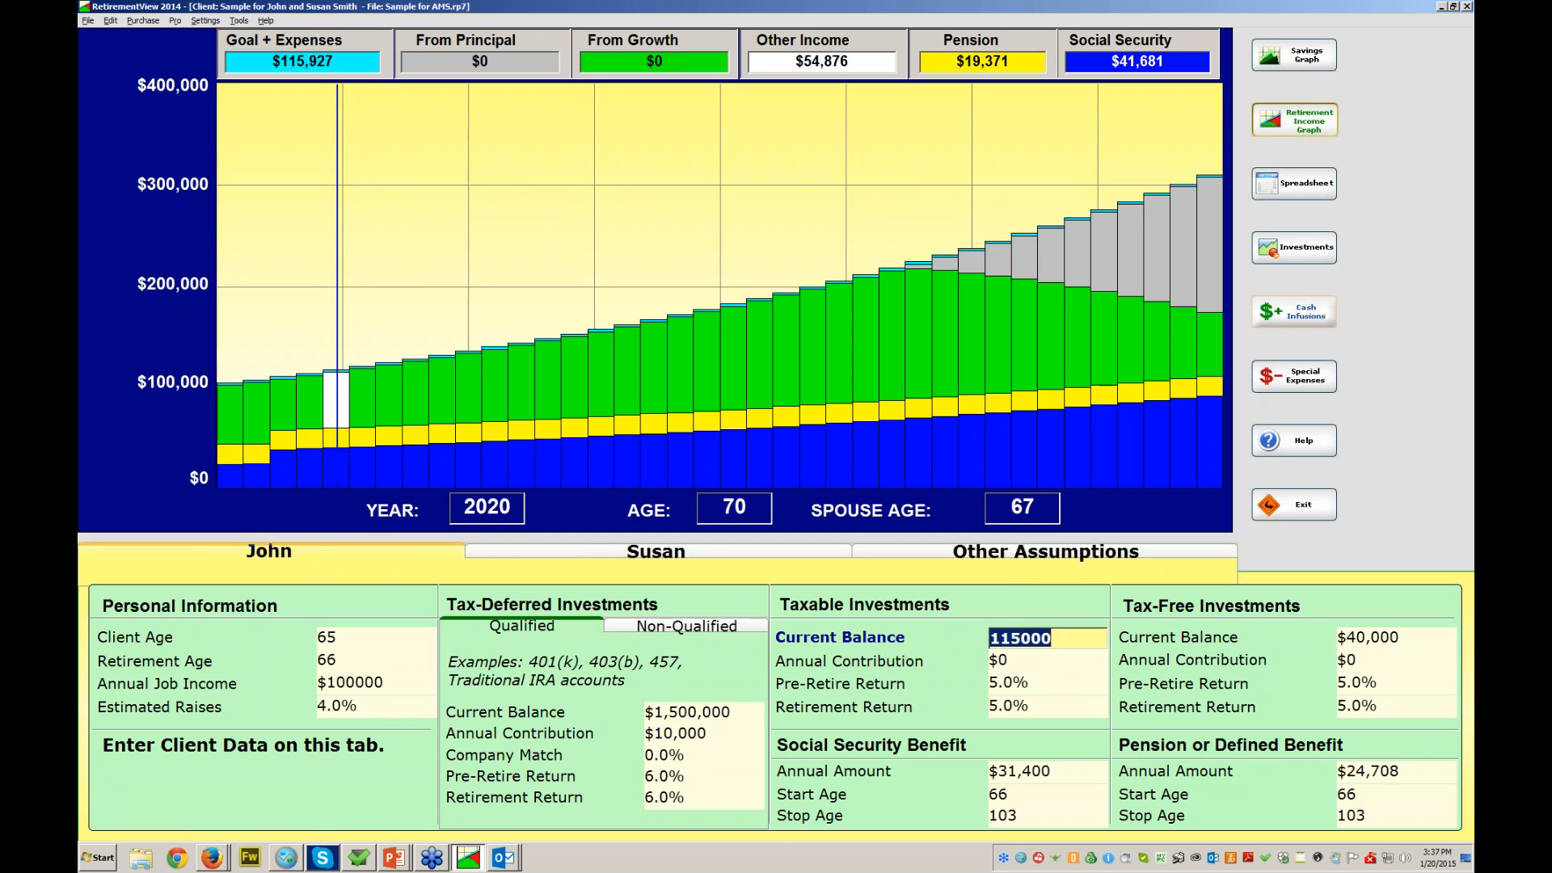
click(1294, 55)
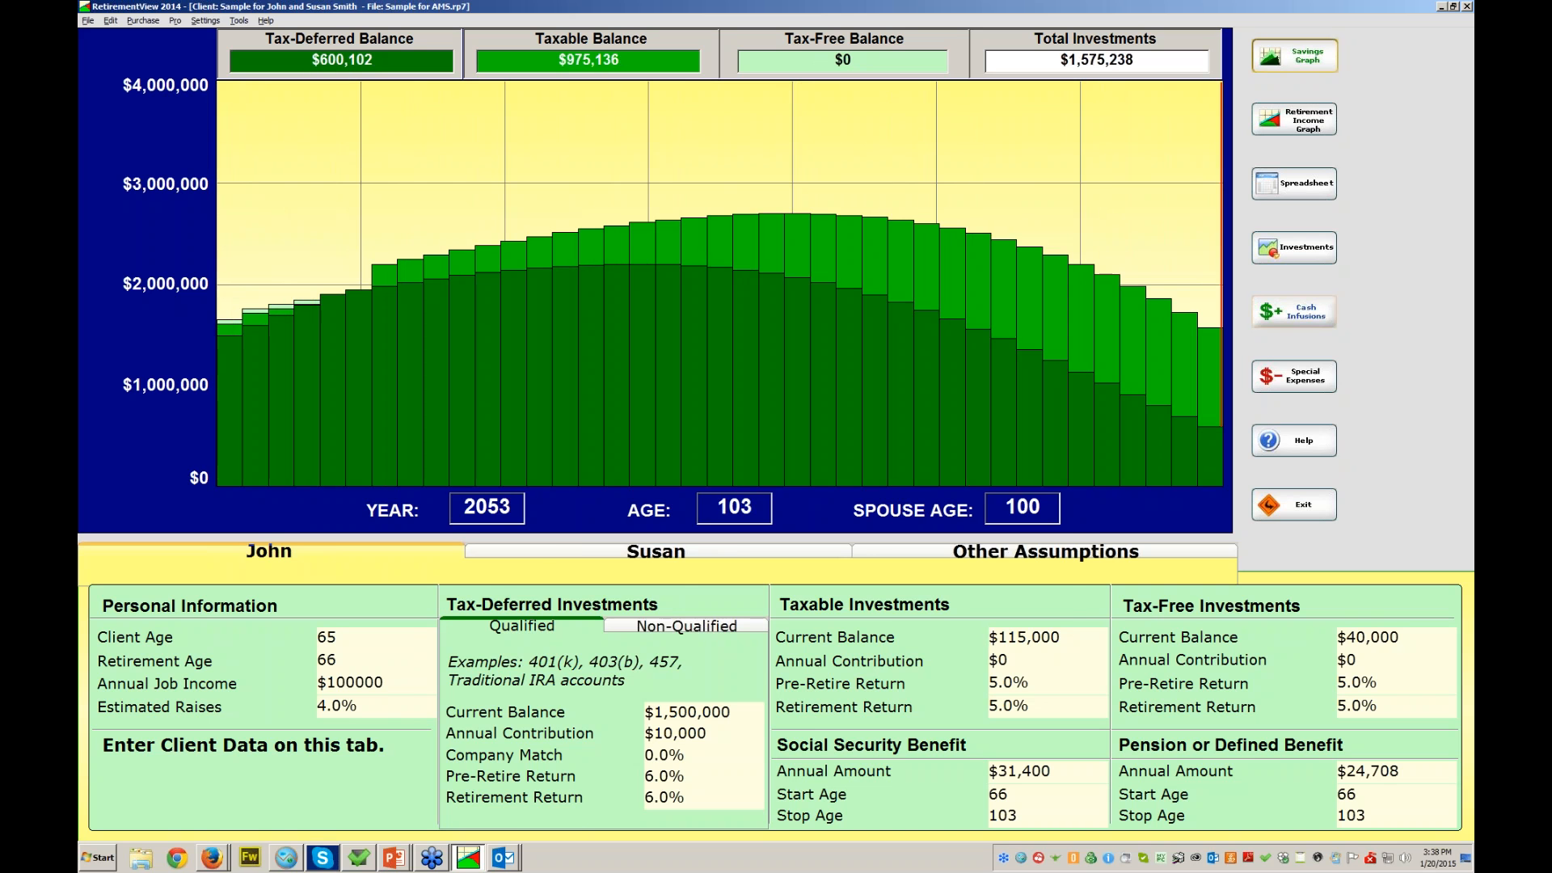
click(1294, 311)
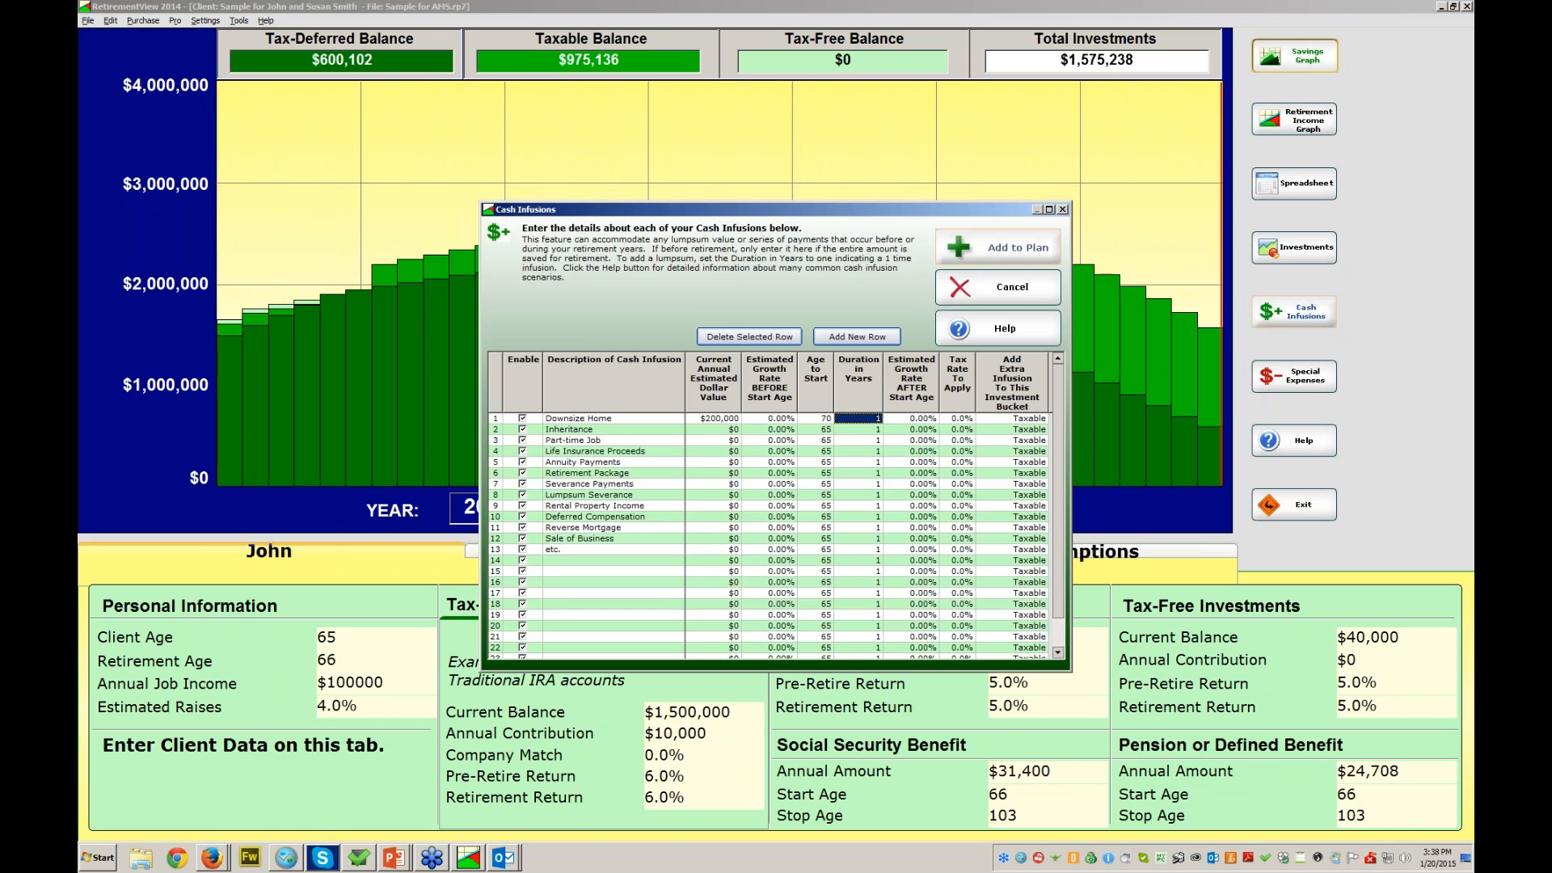
- Add Rental Property Income of $14,000 yearly for 40 years, 21% tax, Taxable bucket, and apply it
click(605, 506)
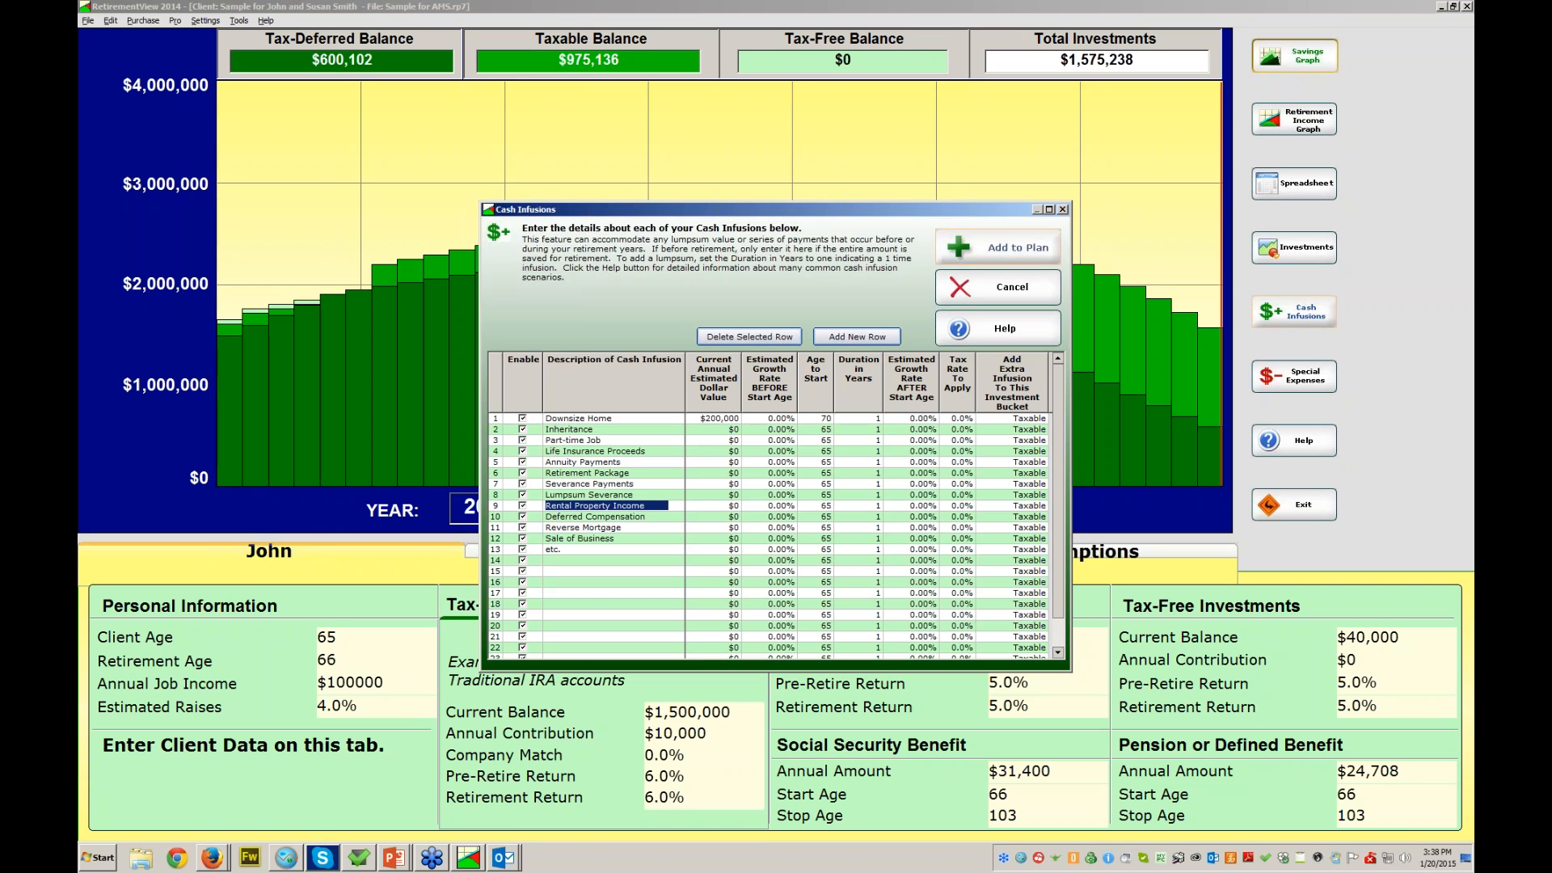
click(713, 506)
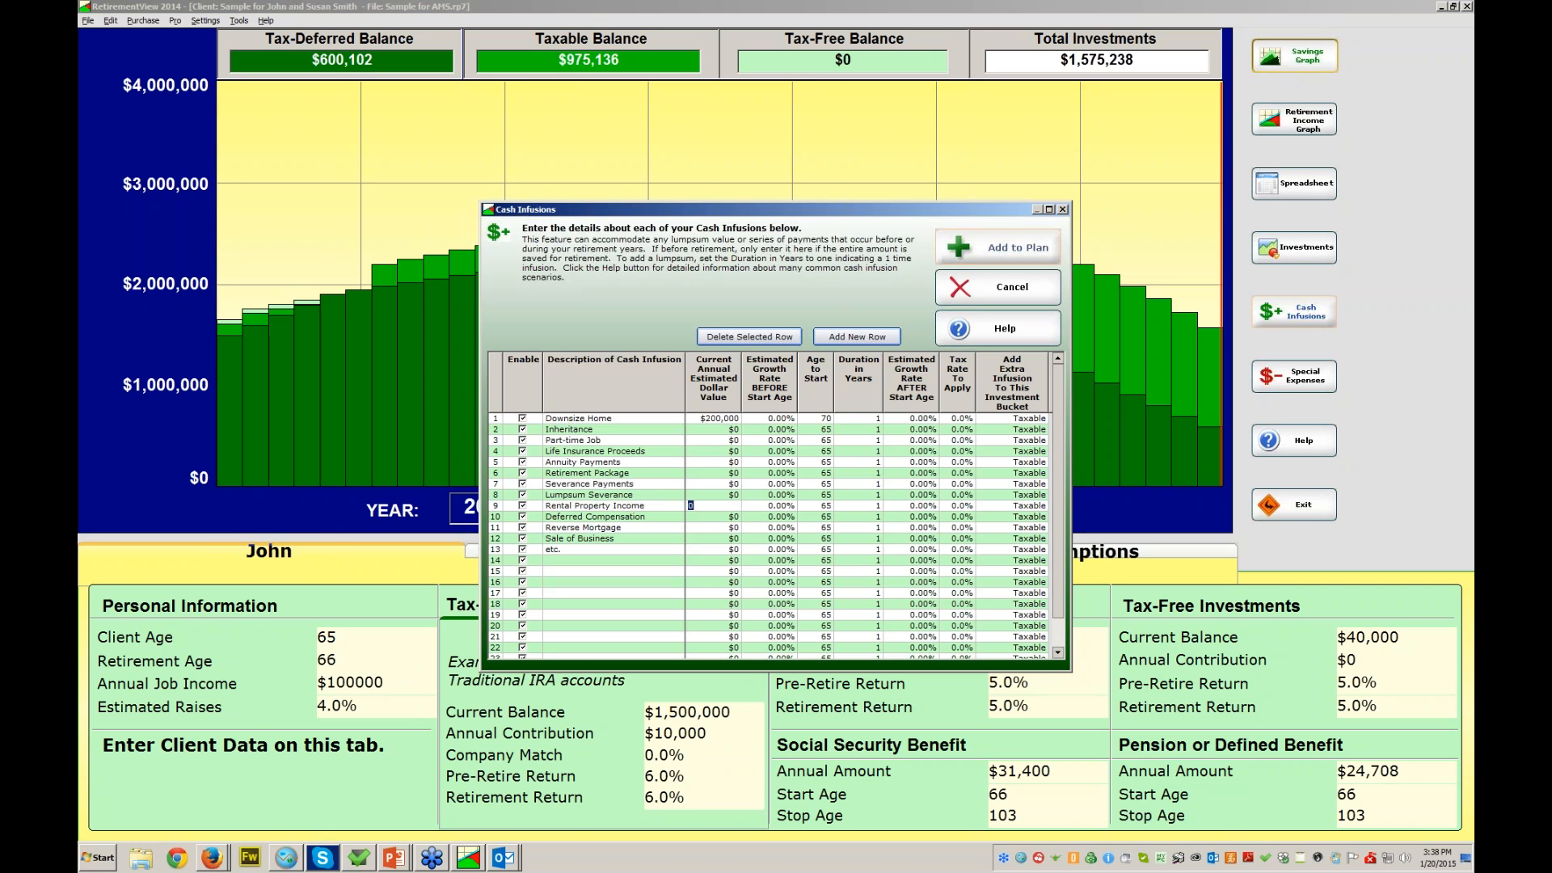
text(14000)
click(816, 506)
click(858, 506)
text(40)
click(957, 506)
text(21)
click(1015, 506)
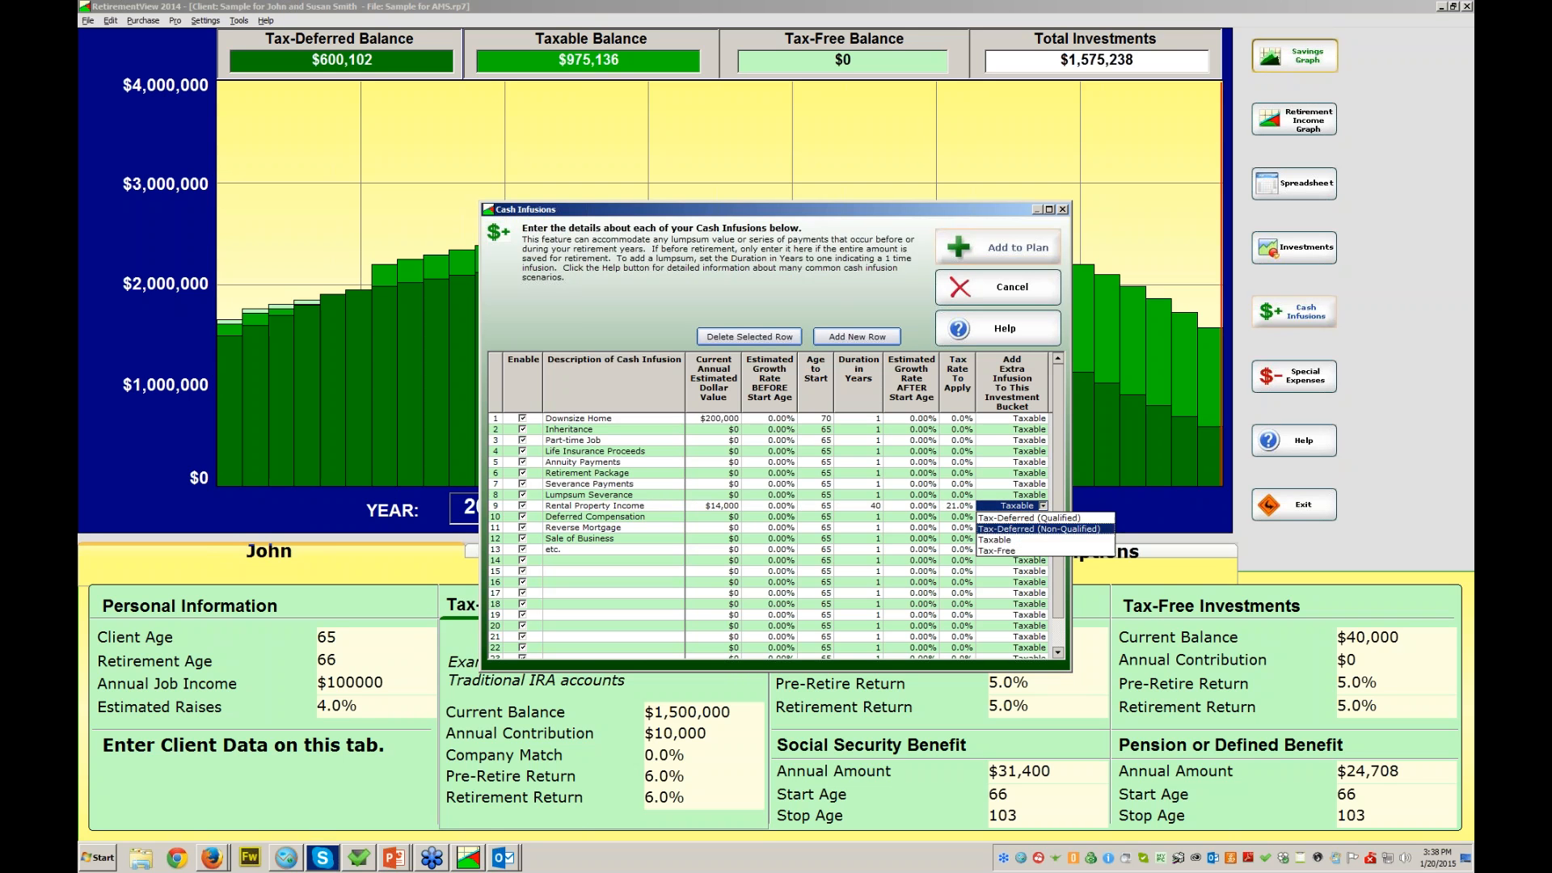
click(996, 540)
click(998, 248)
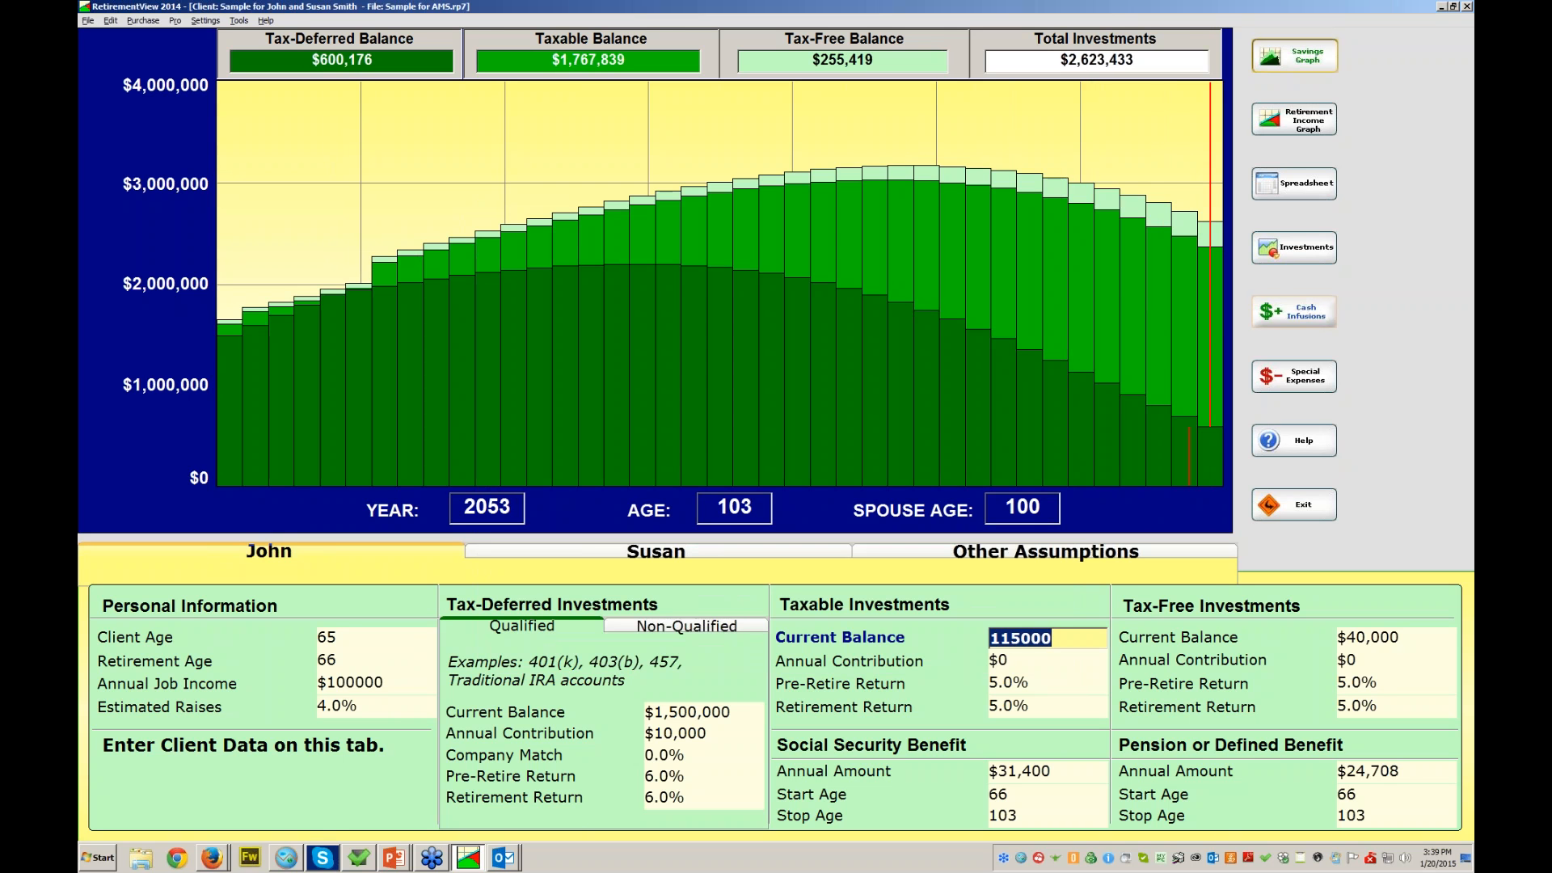
- Show the retirement income graph and bring the Cash Infusions list back up
click(1294, 119)
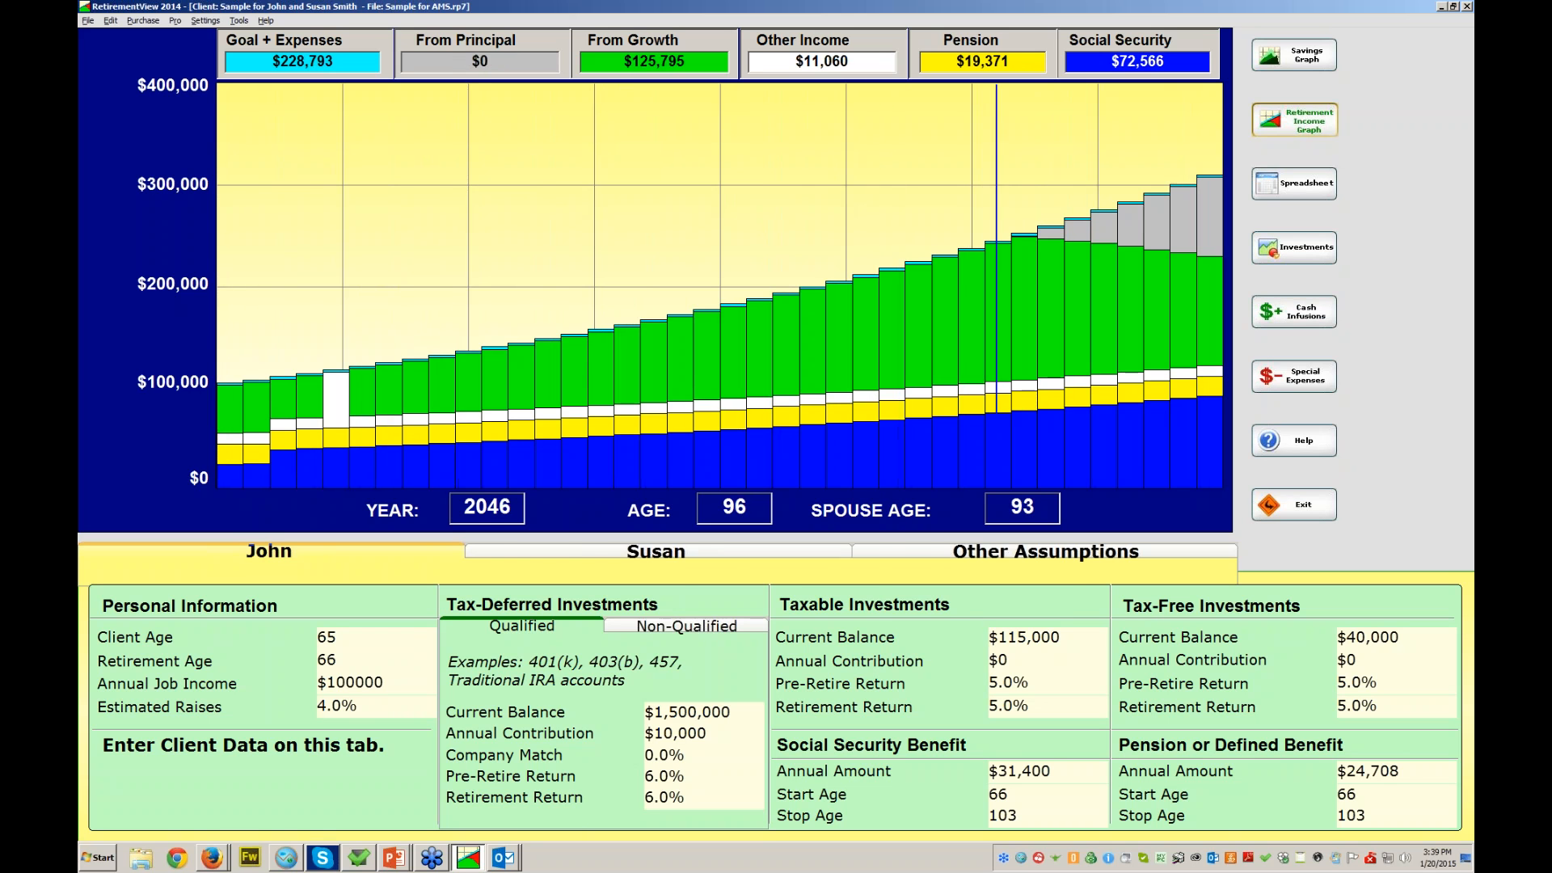
click(1294, 311)
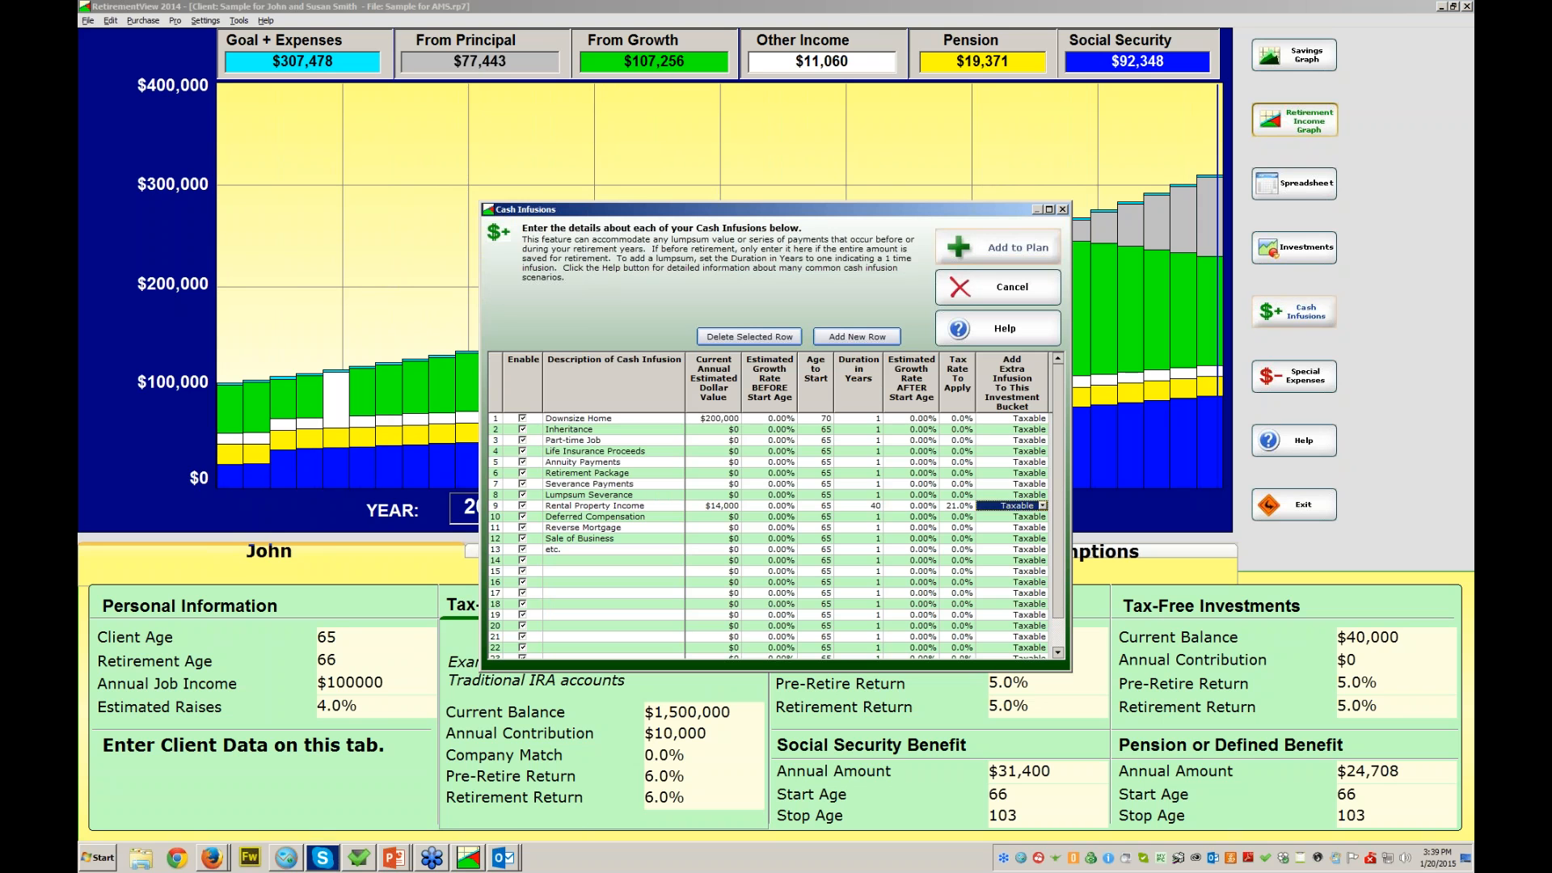
- Disable the Rental Property Income and Downsize Home infusions and apply the change
click(523, 505)
click(523, 418)
click(998, 248)
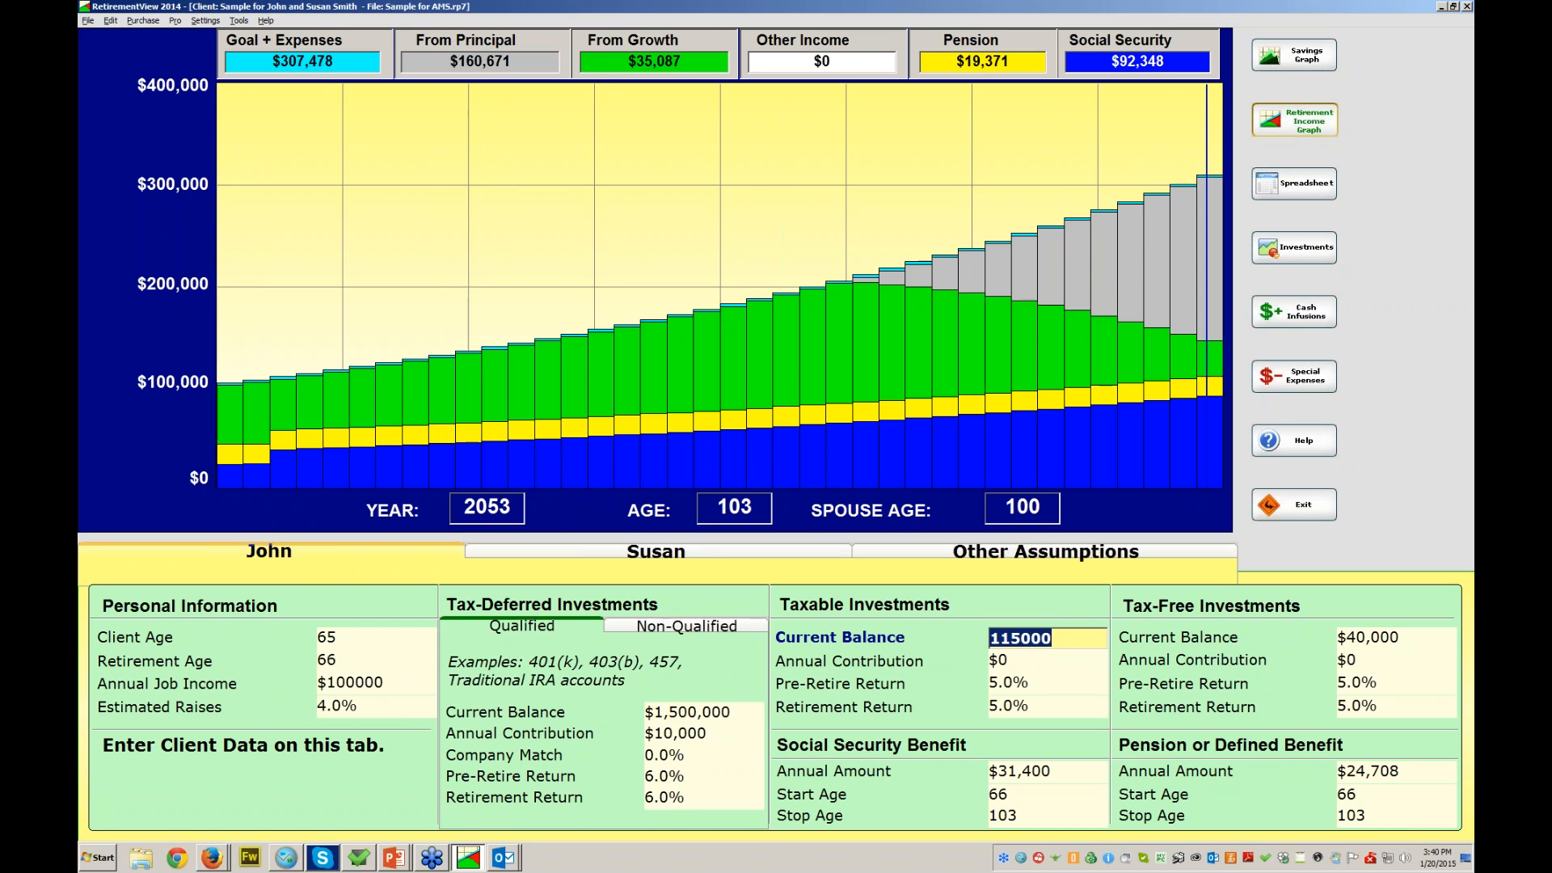
- Rename the Annuity Payments infusion to 'Lifetime Annuity Income' worth $20,000
click(1294, 312)
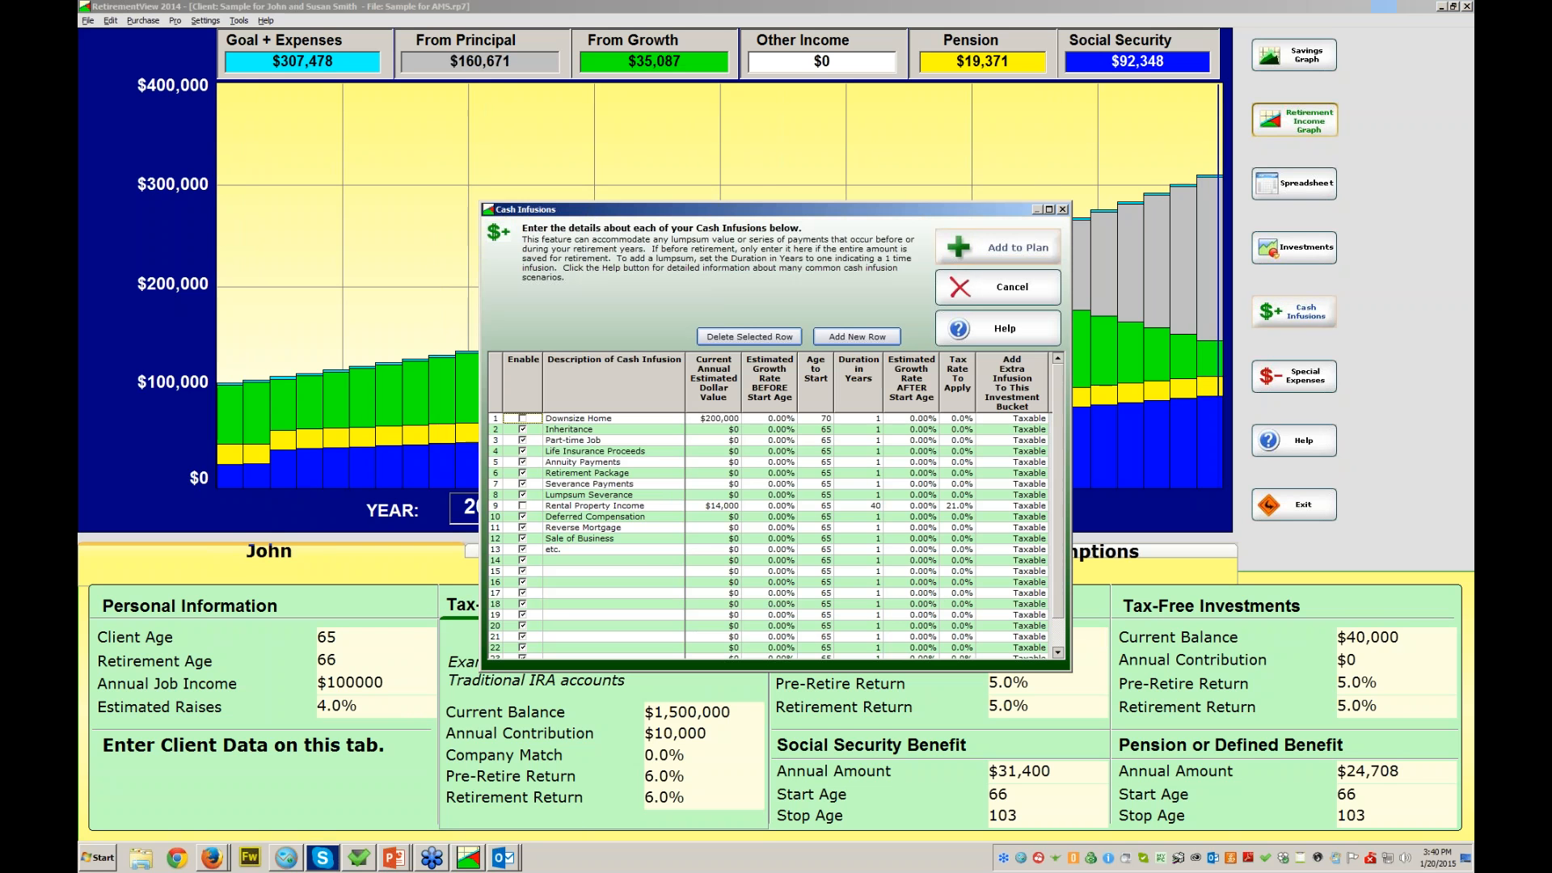
click(602, 462)
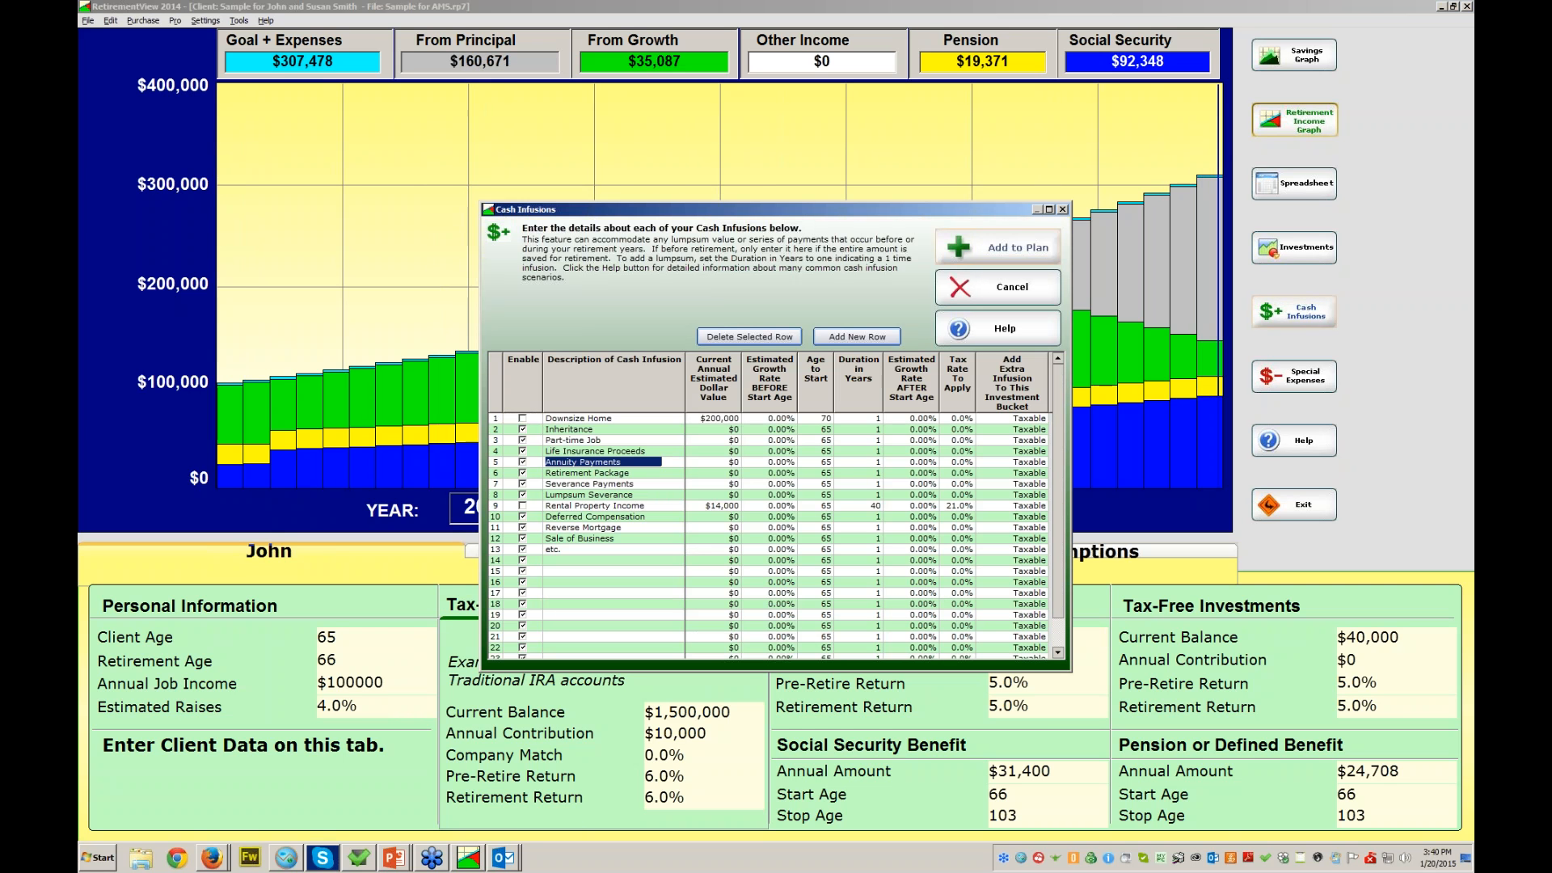
text(Lifetime A)
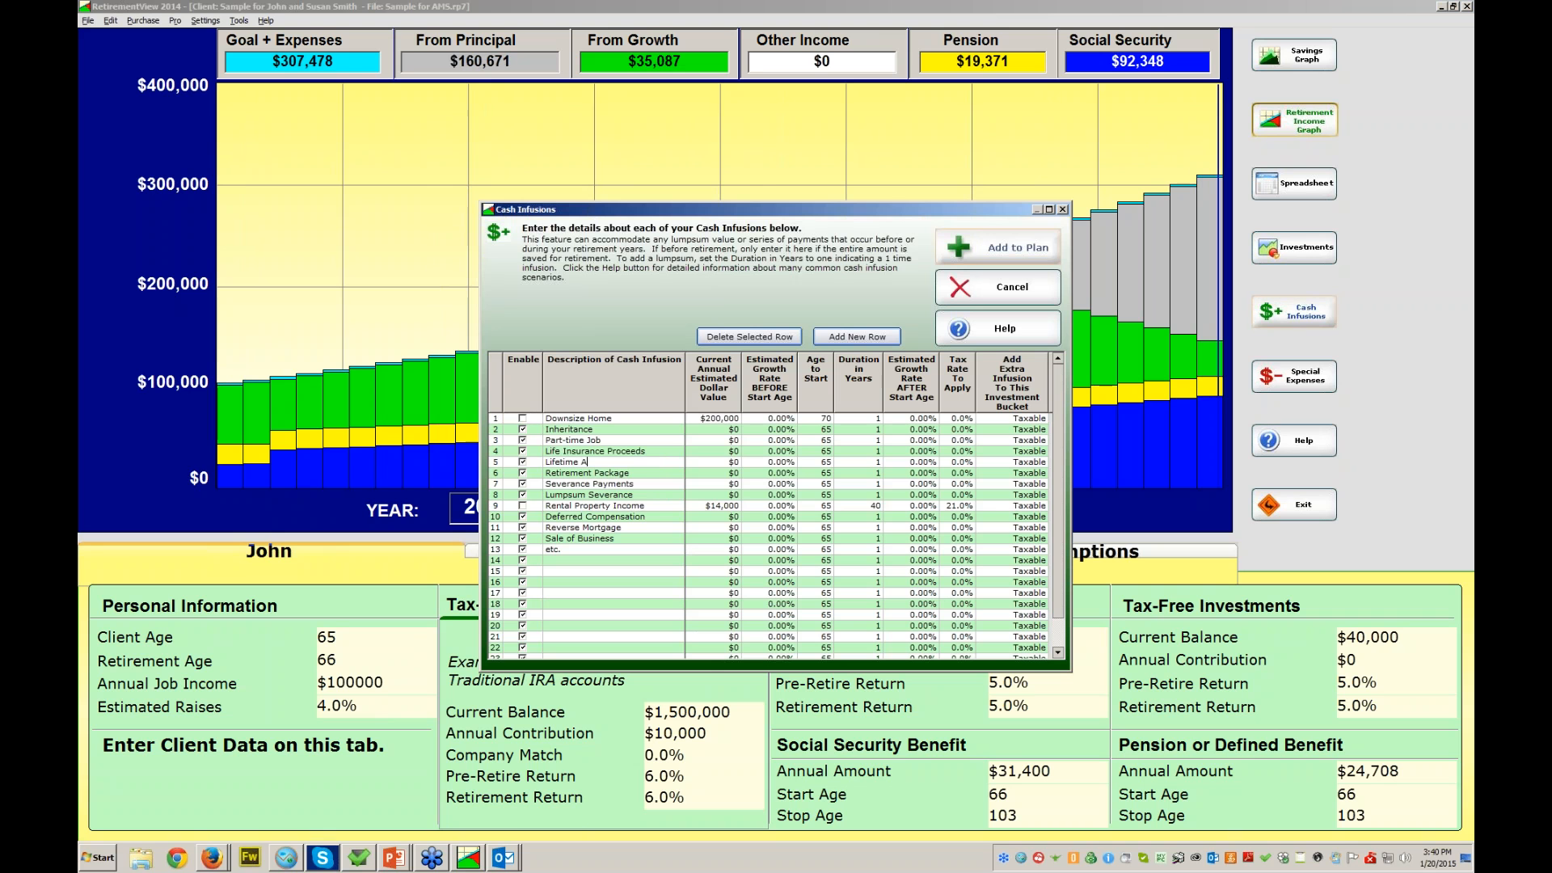
text(nnuity Income)
key(Tab)
text(20000)
- Set the annuity income to start at age 76 for 40 years, taxed at 21%
key(Tab)
text(66)
key(BackSpace)
key(BackSpace)
text(76)
key(Tab)
text(40)
key(Tab)
key(Tab)
text(2)
key(Return)
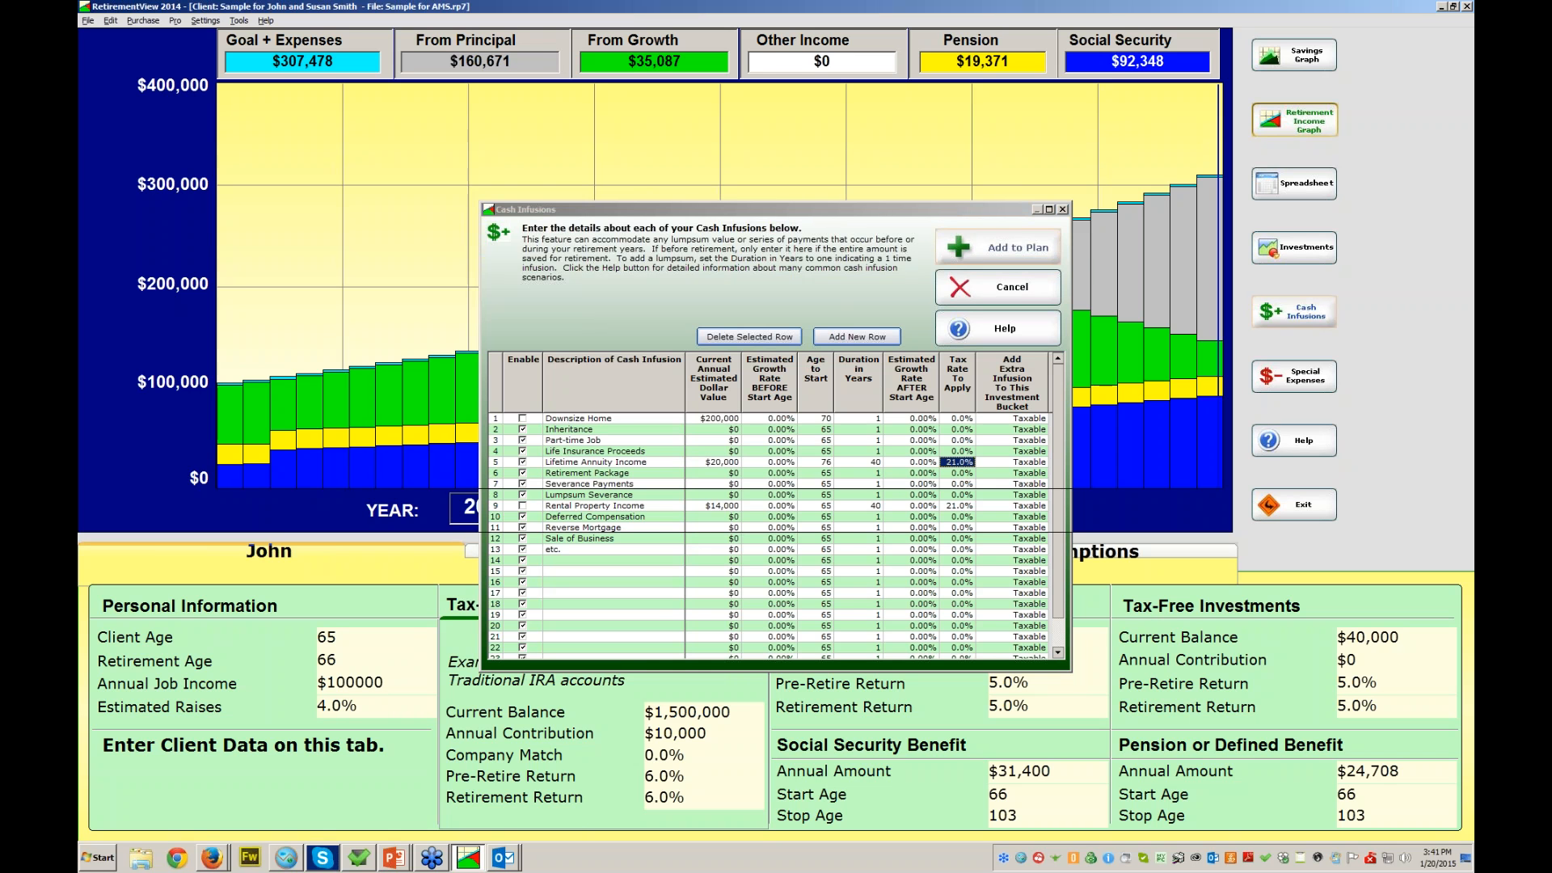
- Apply the Lifetime Annuity Income infusion to the plan
click(1010, 247)
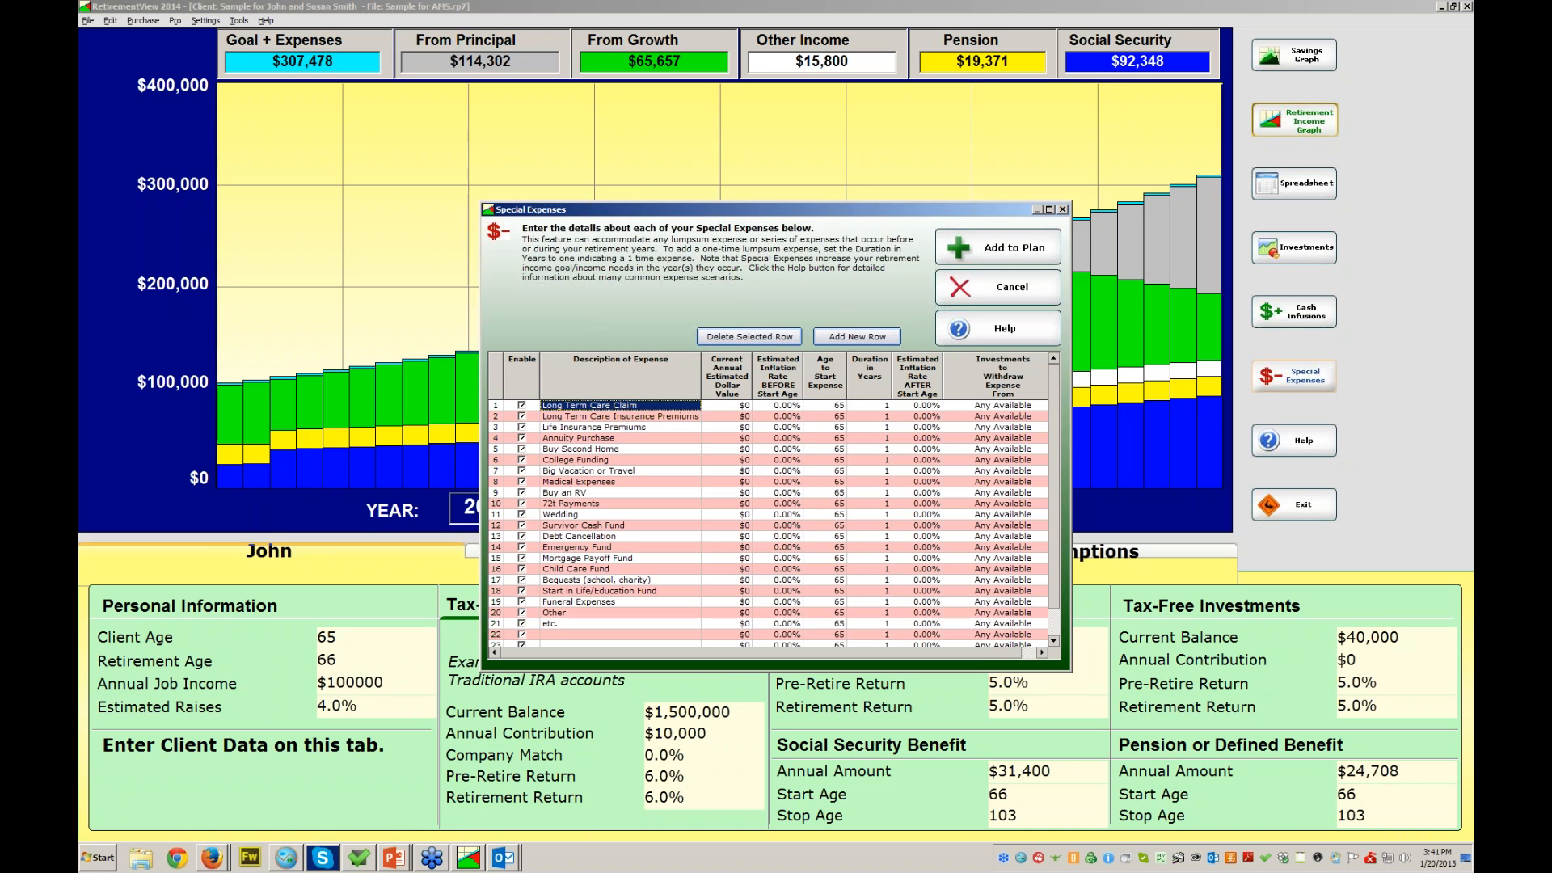
- Add a $12,000 'Mortgage Payoff in Retirement' expense at age 66 and apply it
text(Mortgag)
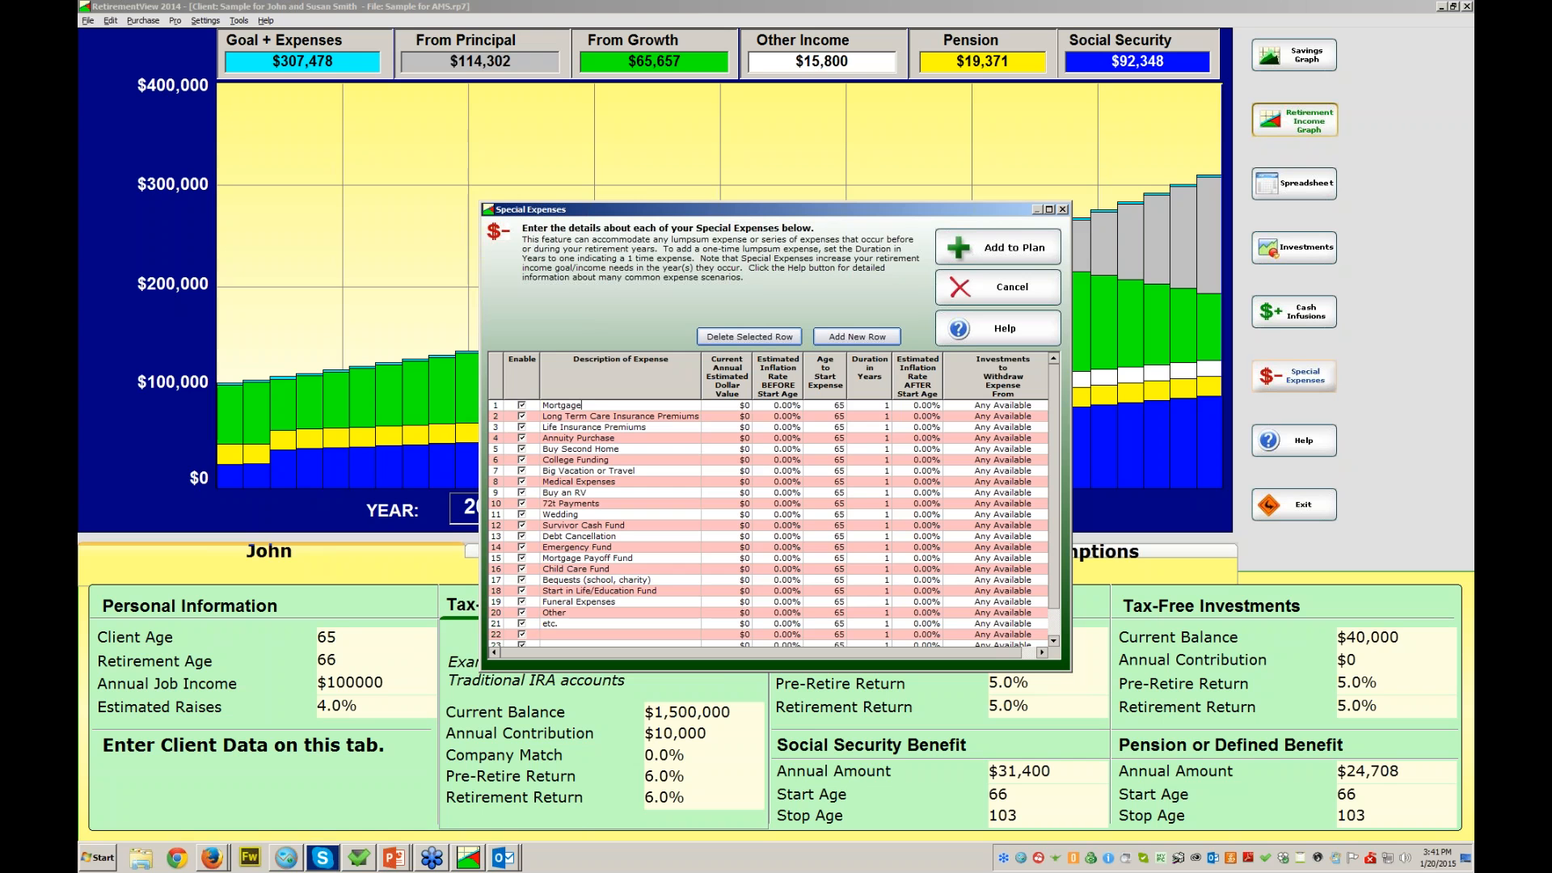
text(e Payoff in Retiremen)
key(Tab)
text(12000)
key(Tab)
key(Tab)
text(66)
key(Tab)
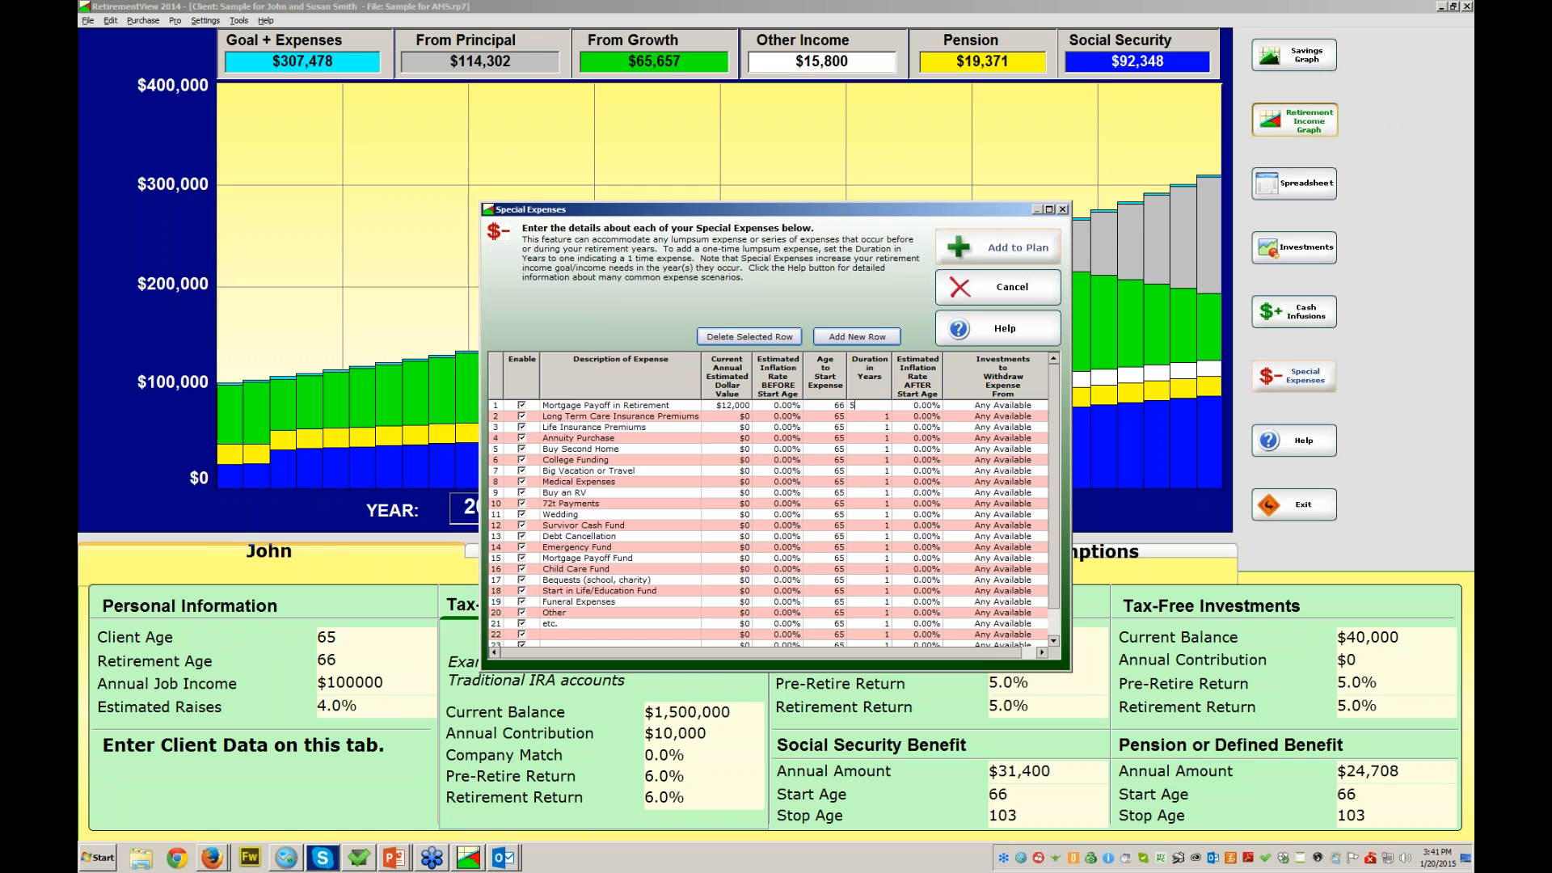
click(998, 247)
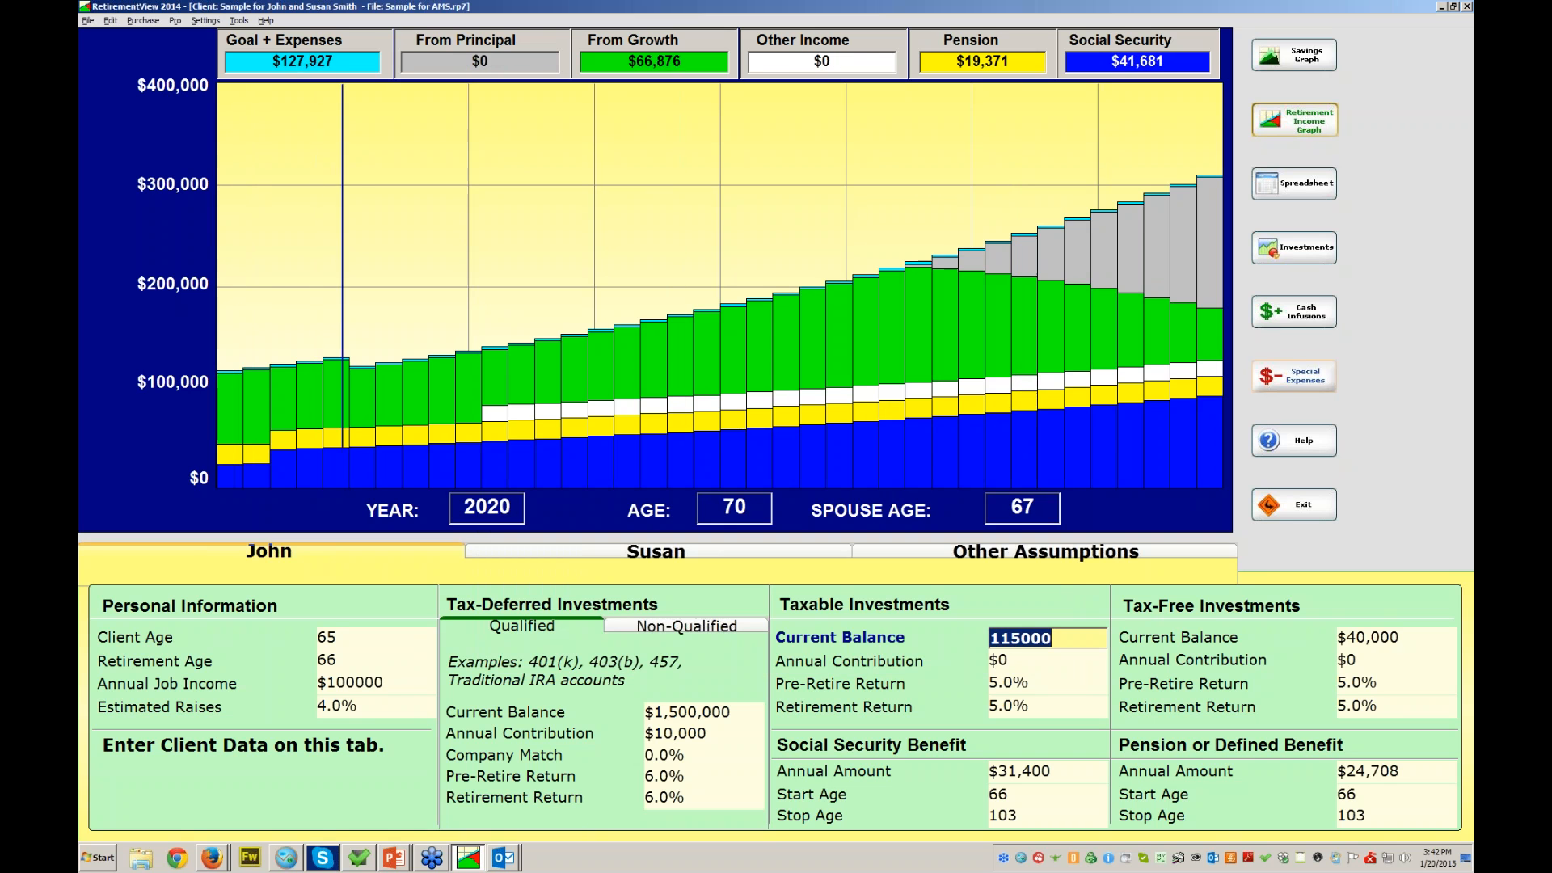
- Set Medical Expenses to $50,000 at age 73 with 5% inflation and apply it
click(1294, 377)
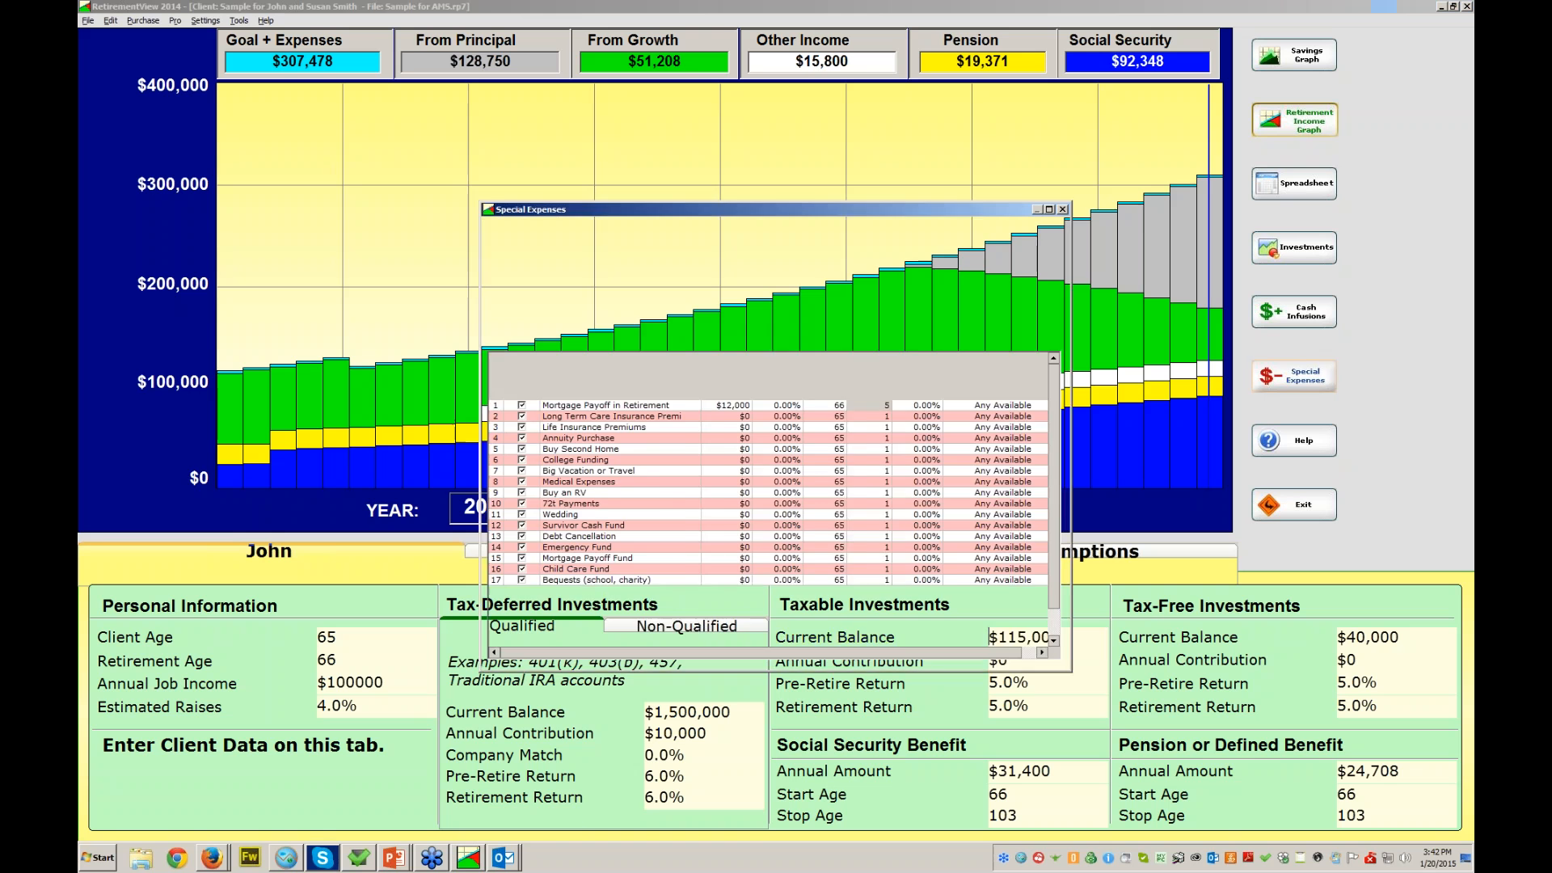
click(598, 482)
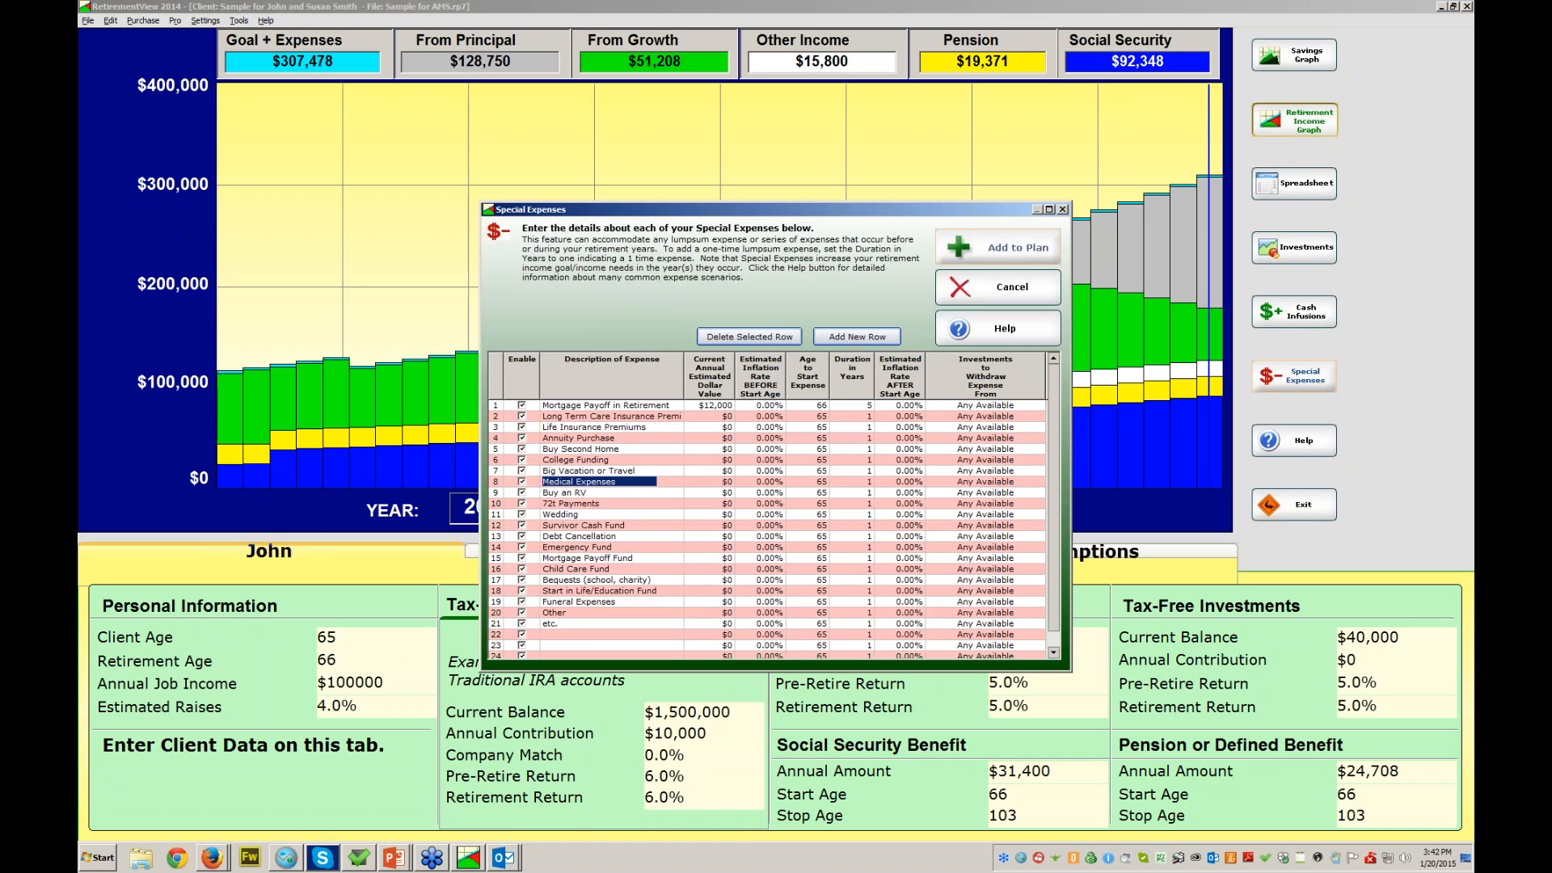
click(709, 482)
text(50000)
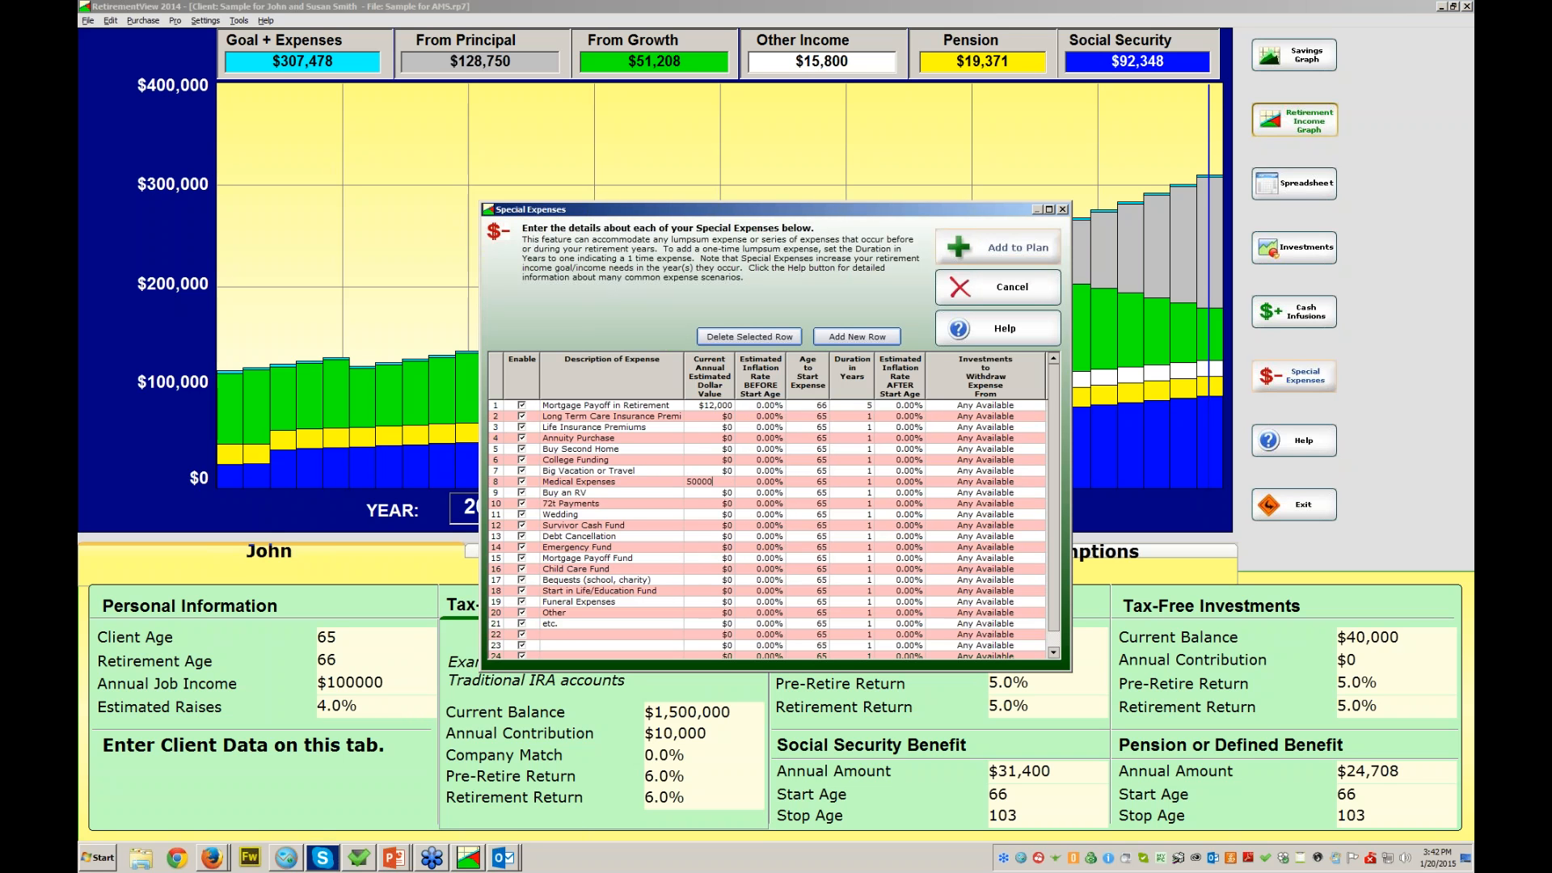
click(808, 482)
text(73)
click(999, 248)
click(761, 482)
text(3)
click(900, 482)
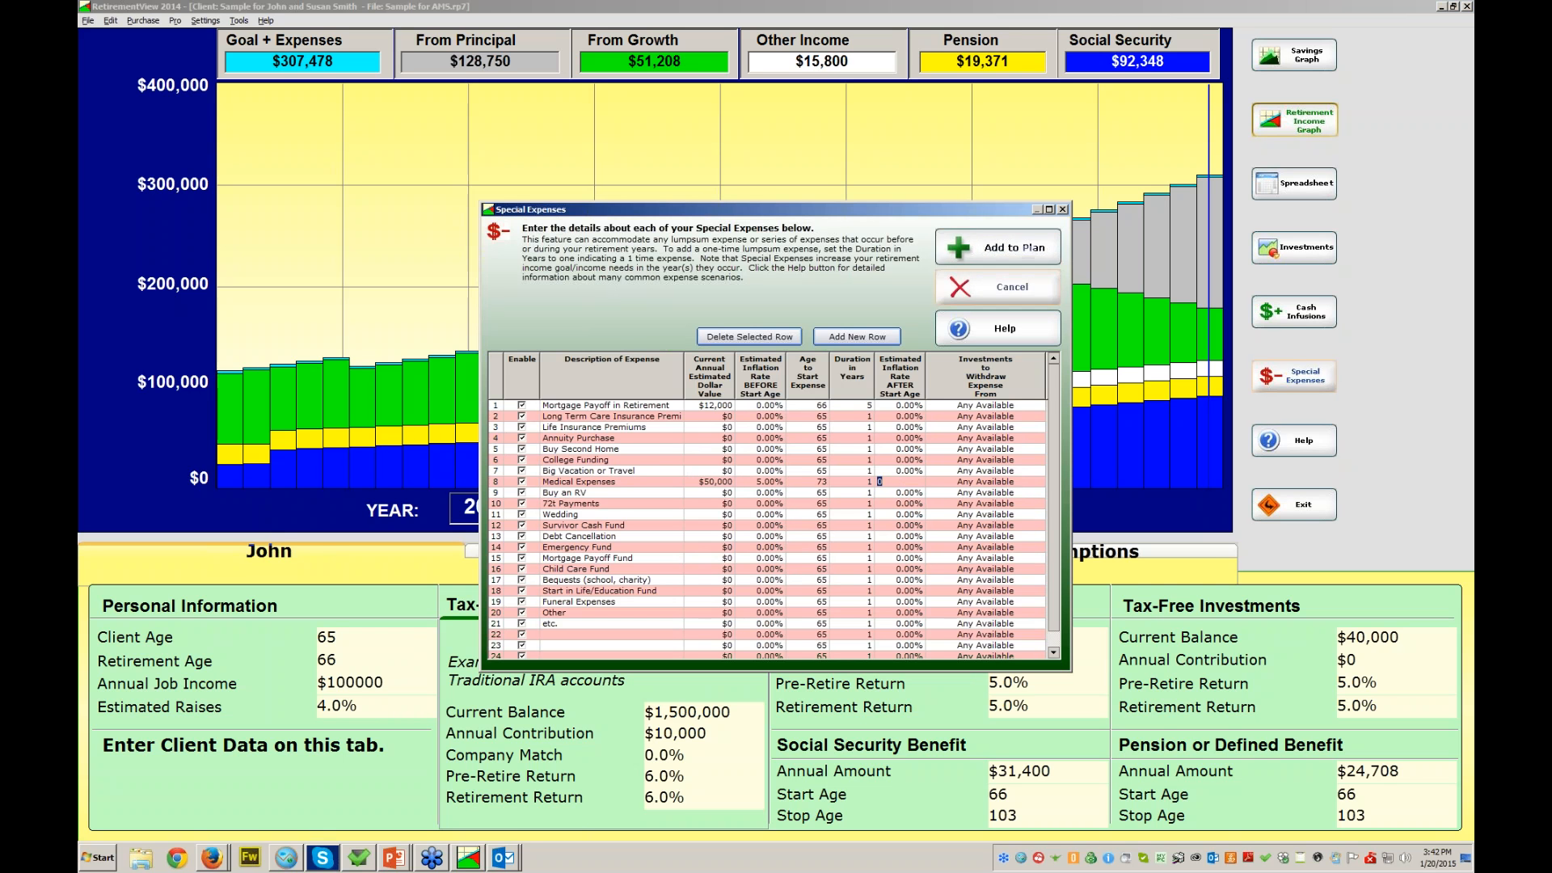
click(999, 247)
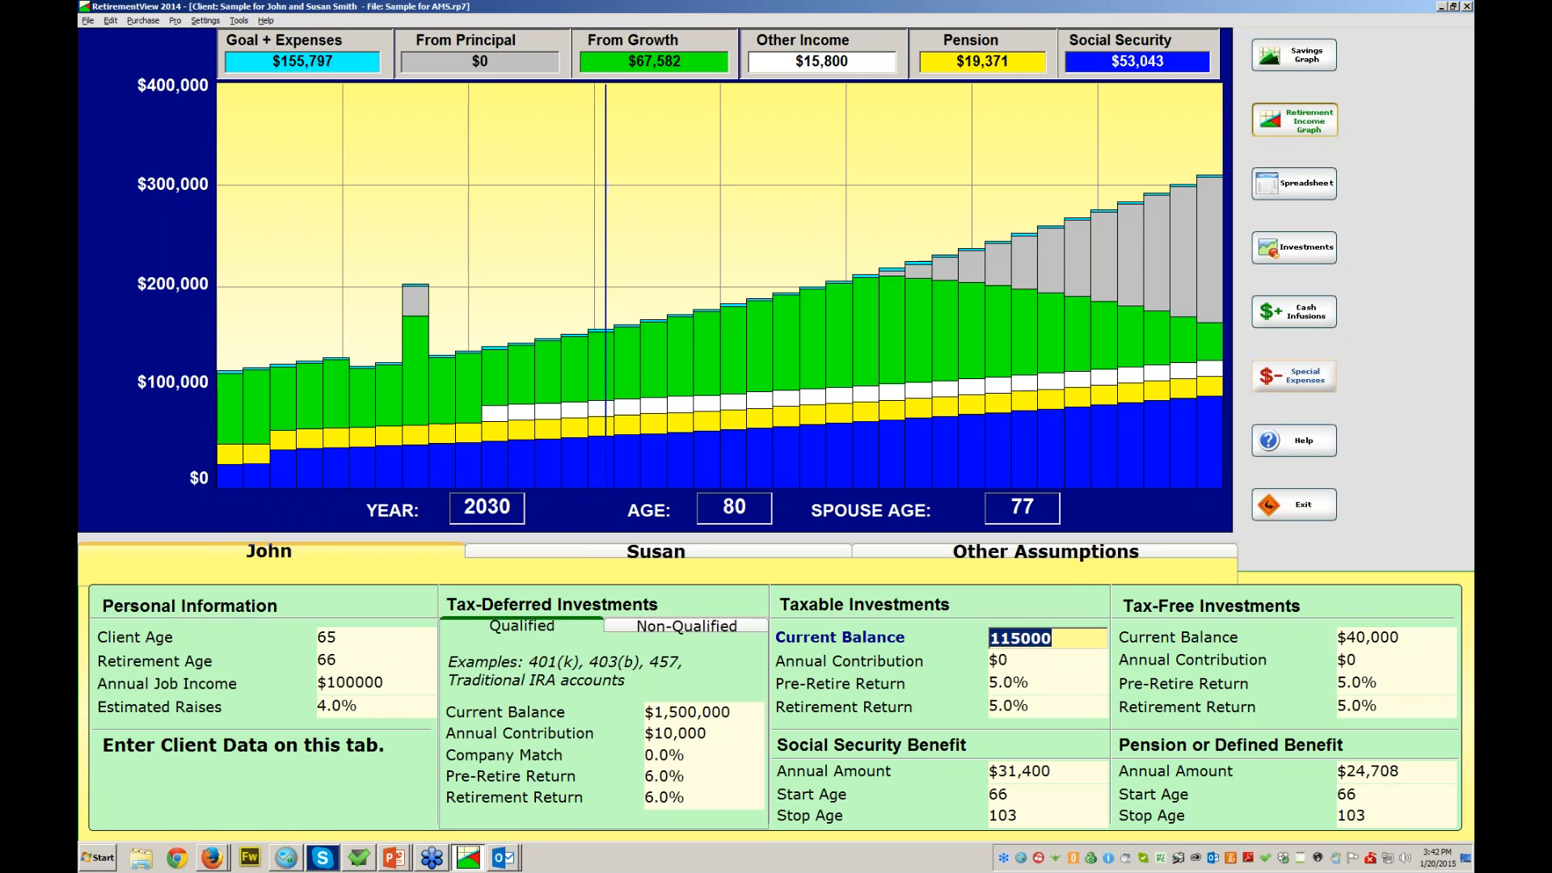
- Reapply the special expenses to the plan and reopen the Special Expenses list
click(1294, 377)
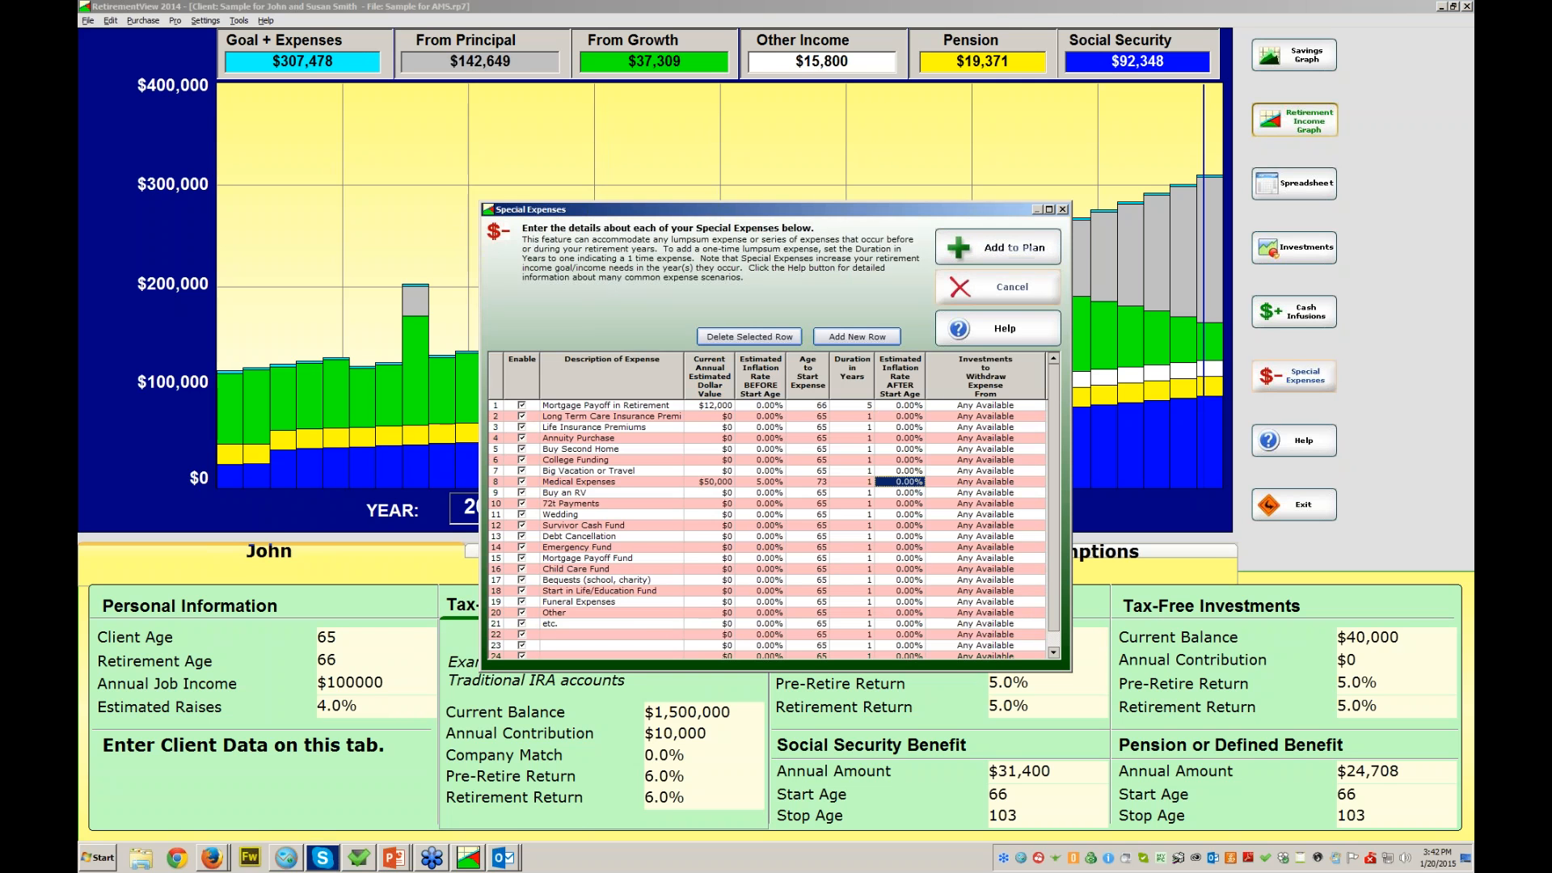
click(998, 247)
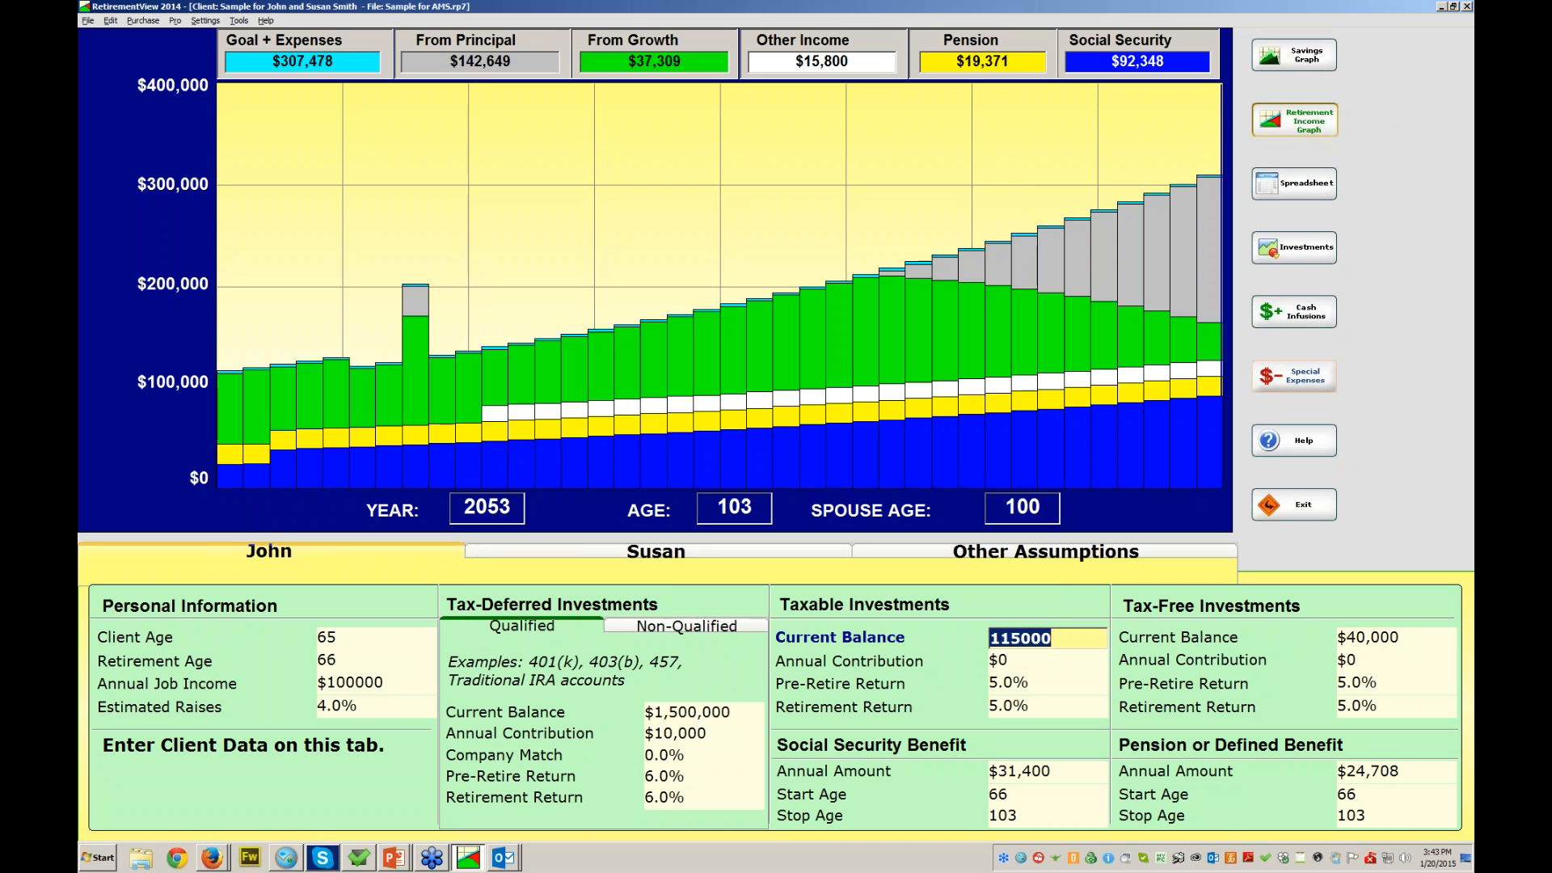
click(1293, 376)
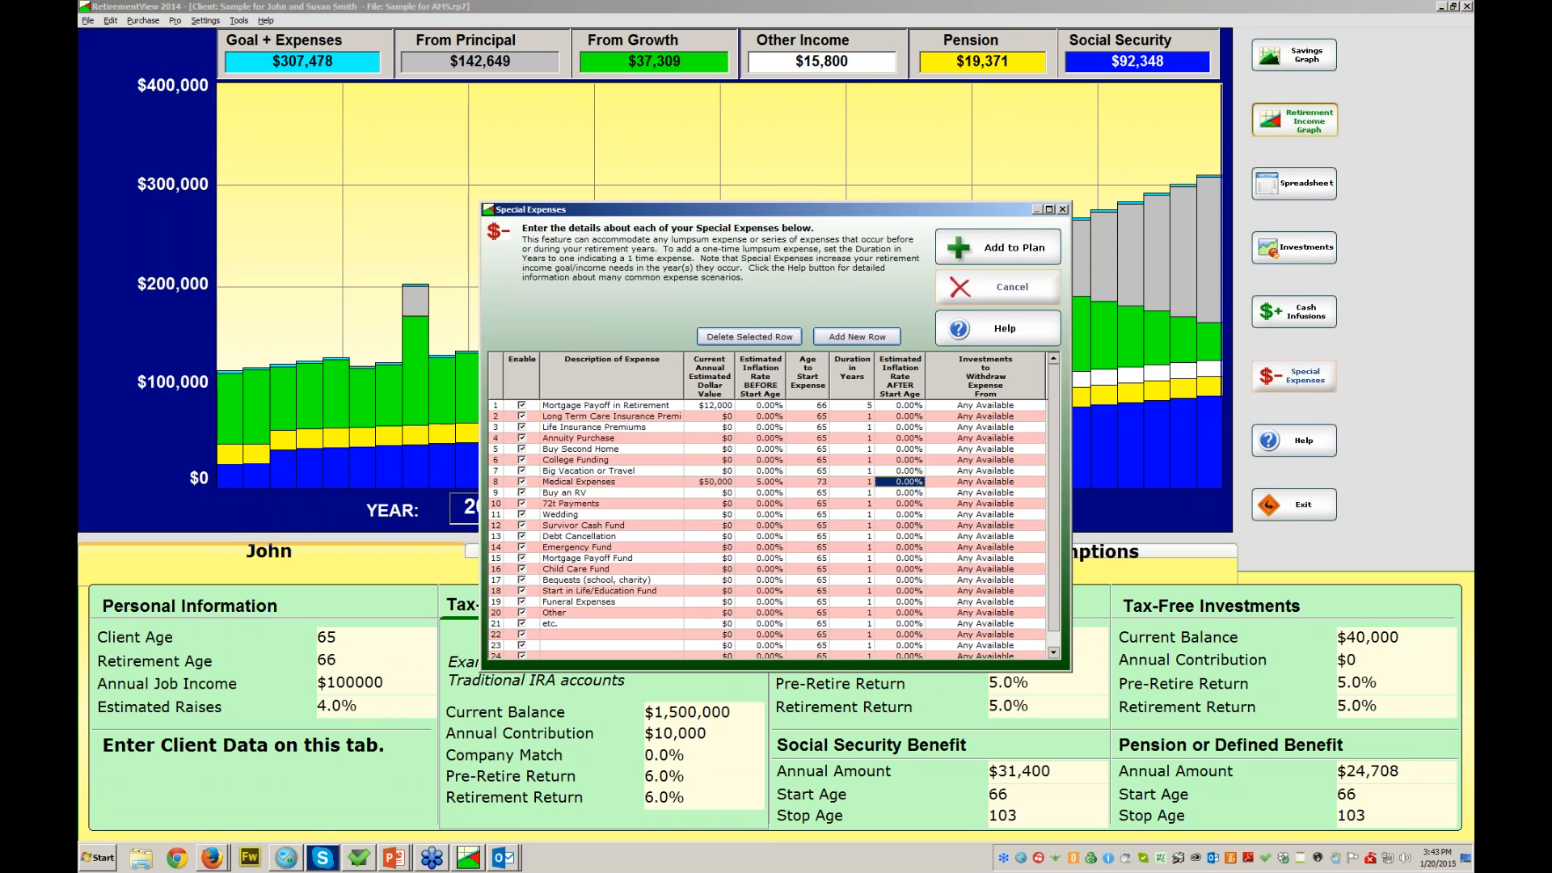
- Turn the long-term care row into a $200,000 Annuity Premium from Tax-Deferred Only, and apply it
click(611, 416)
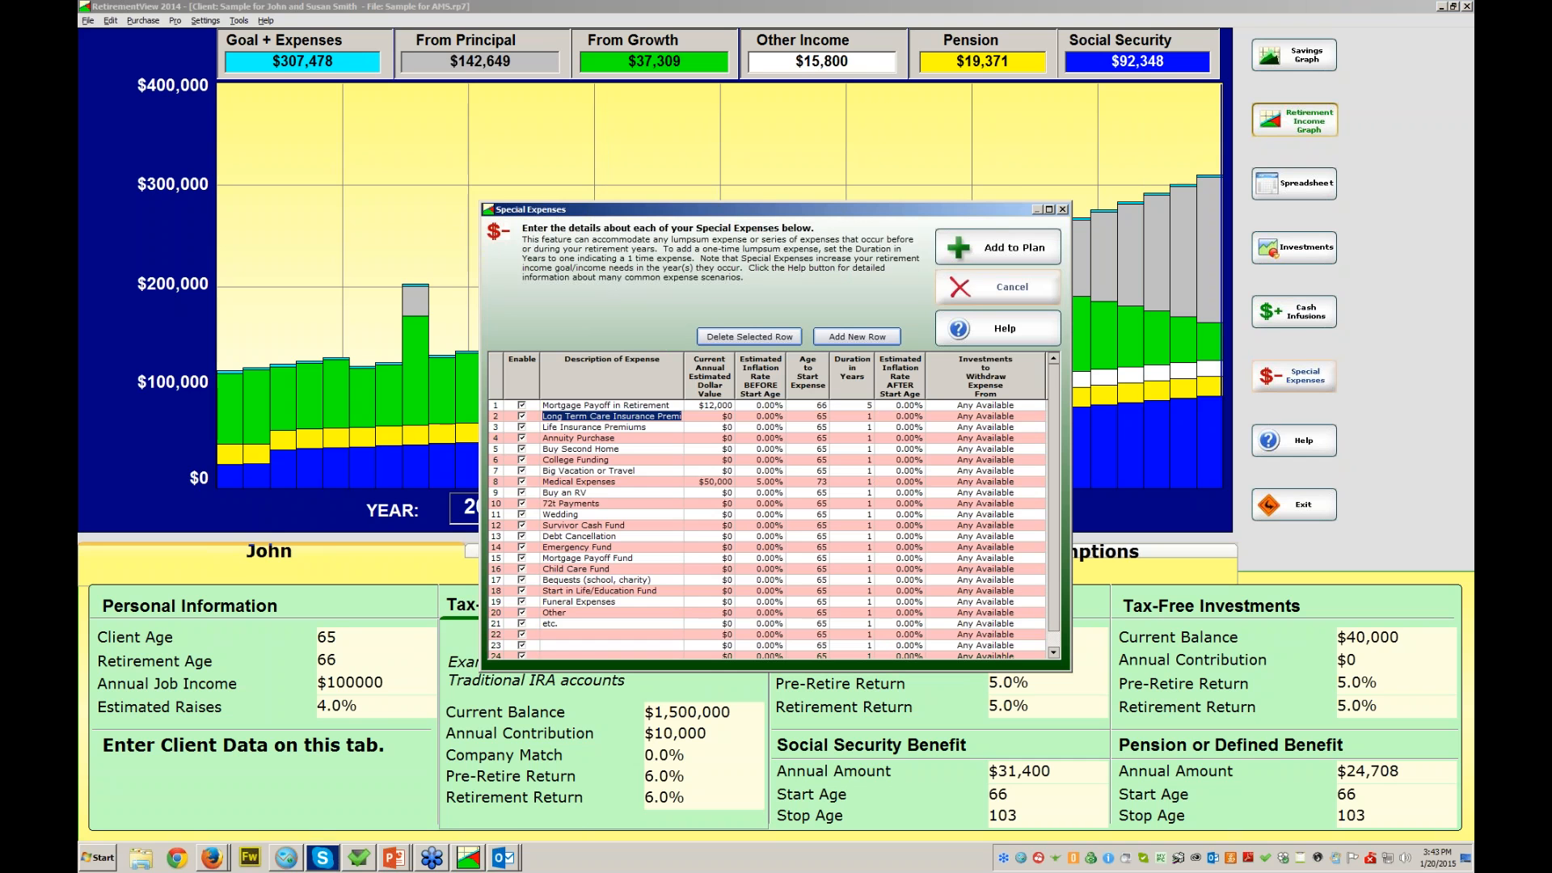
text(An)
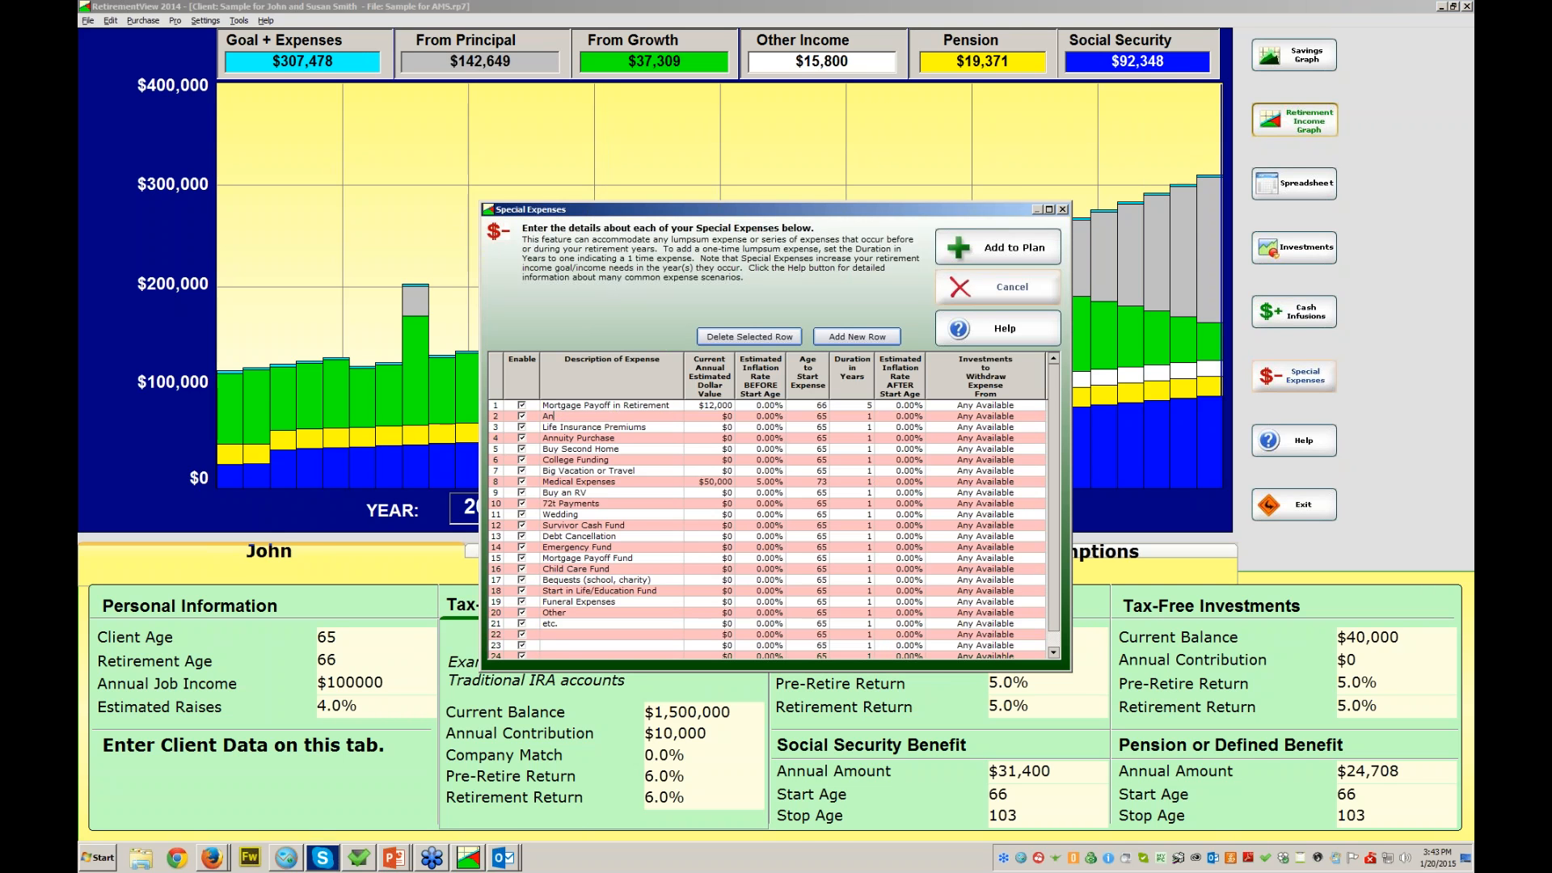
text(nuity Premium)
key(Tab)
text(200000)
key(Tab)
key(Tab)
click(985, 417)
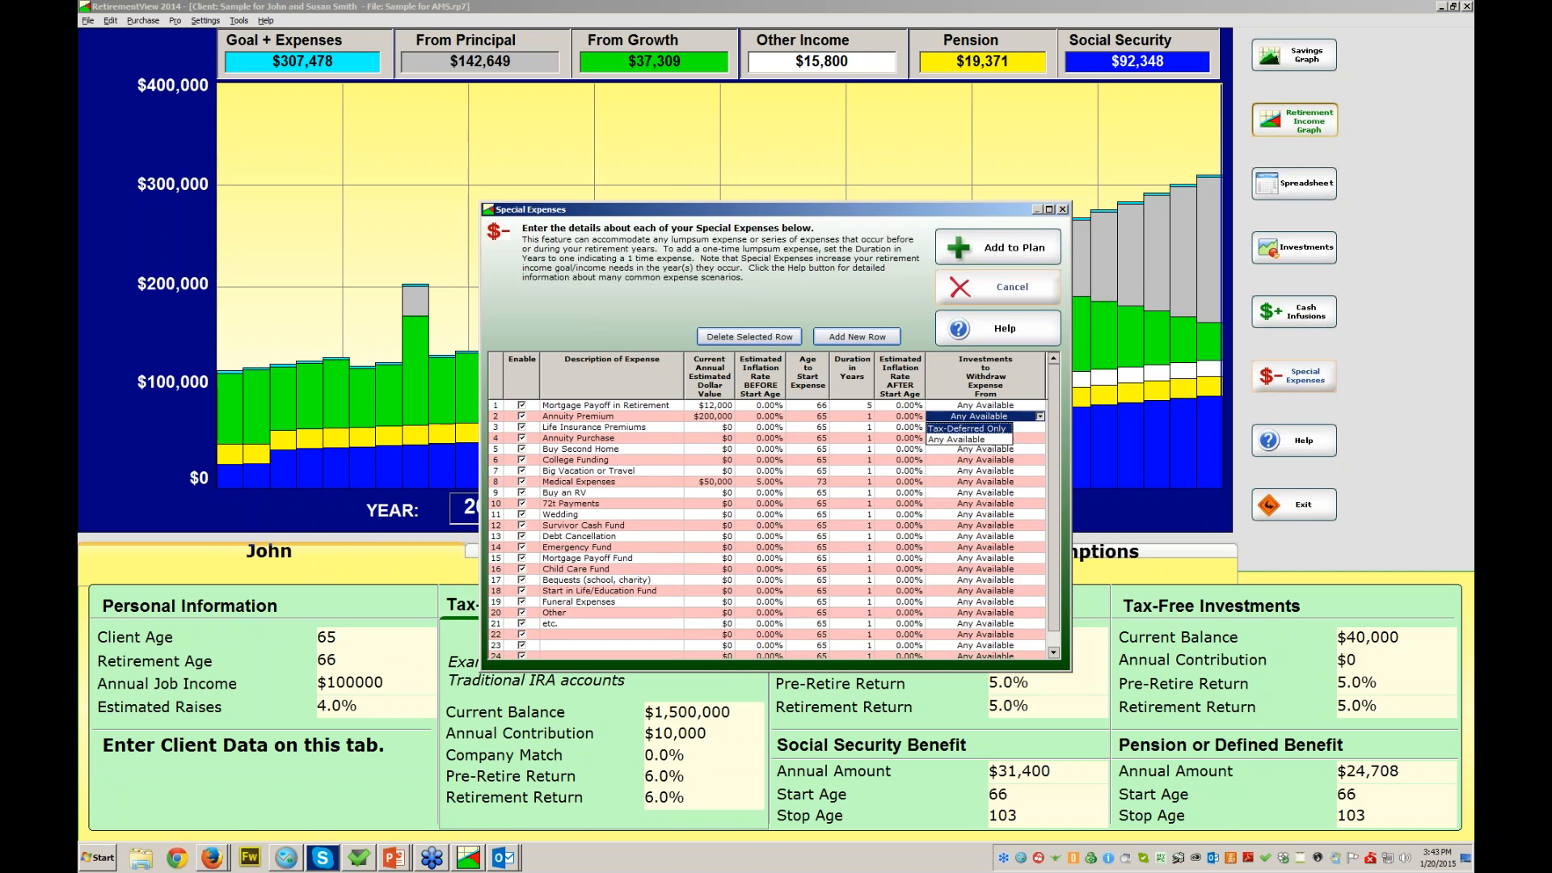
click(968, 429)
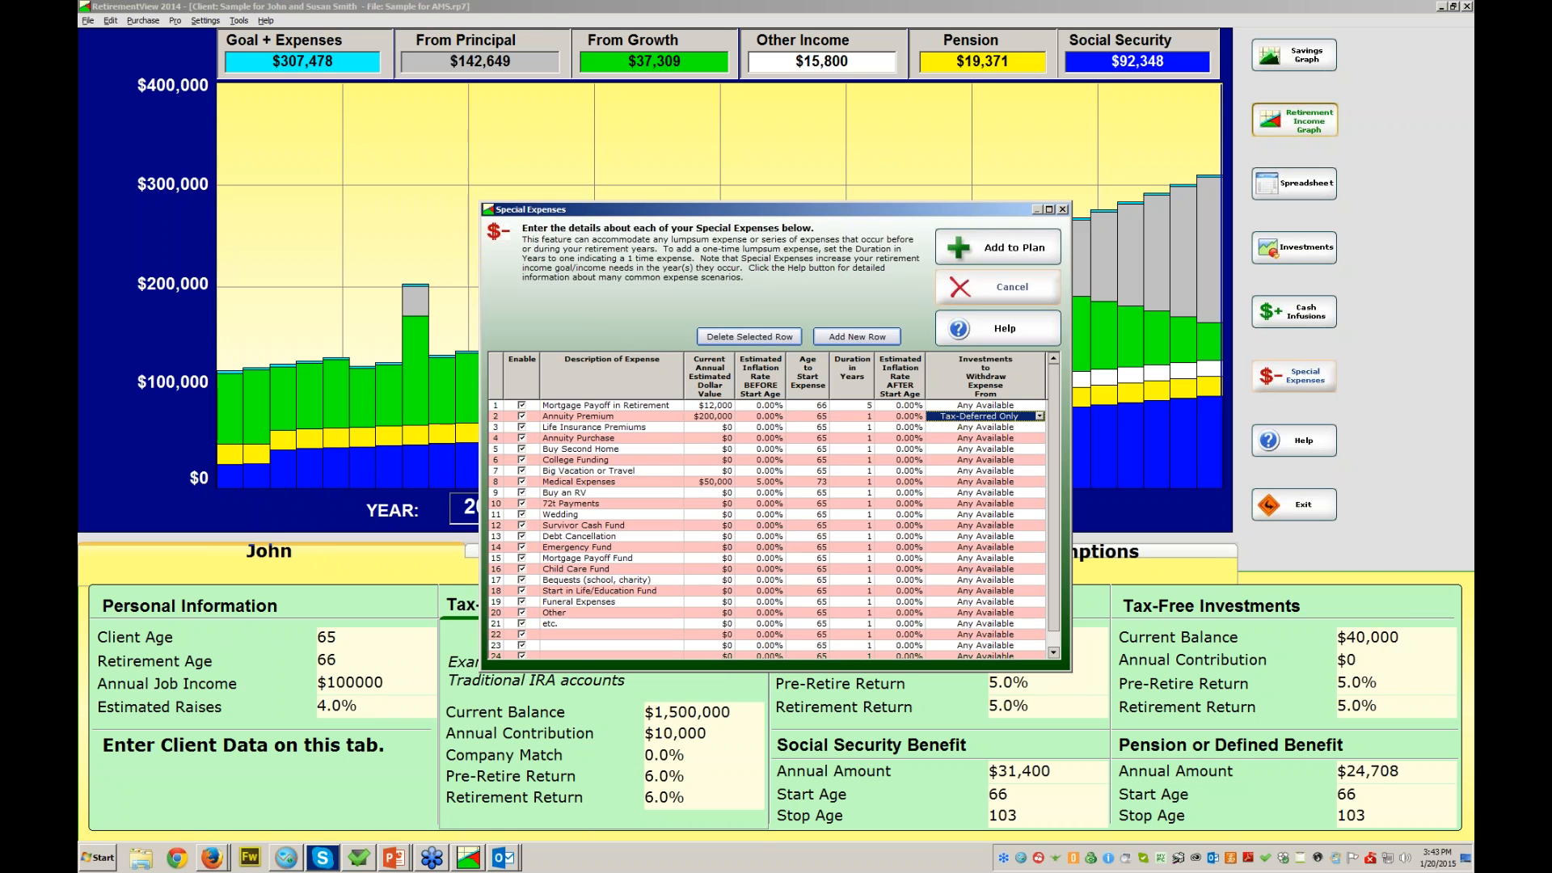
click(997, 248)
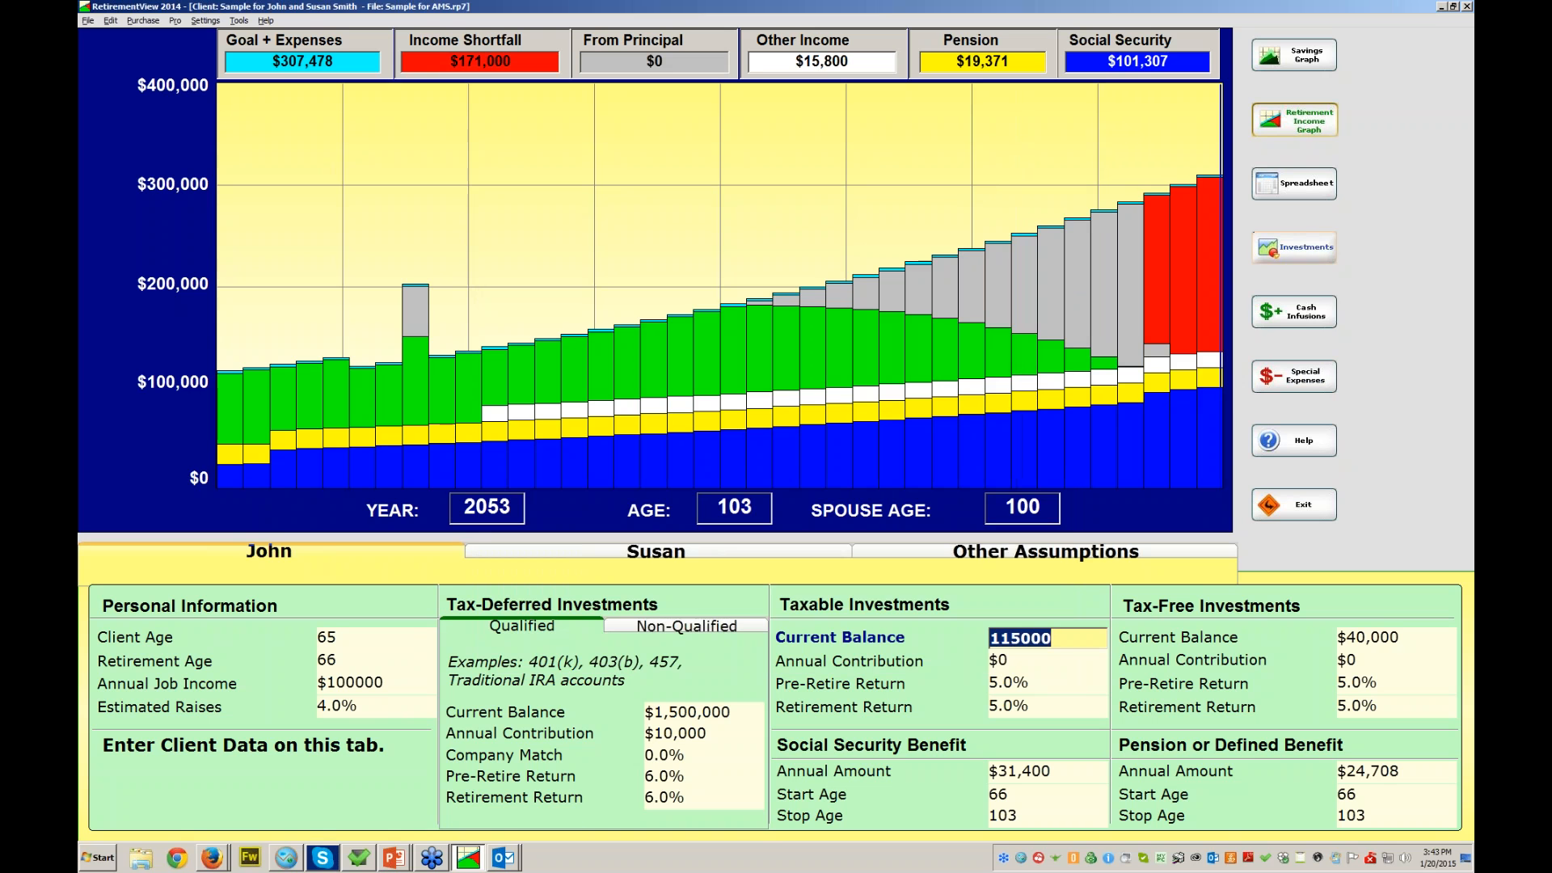
click(1294, 312)
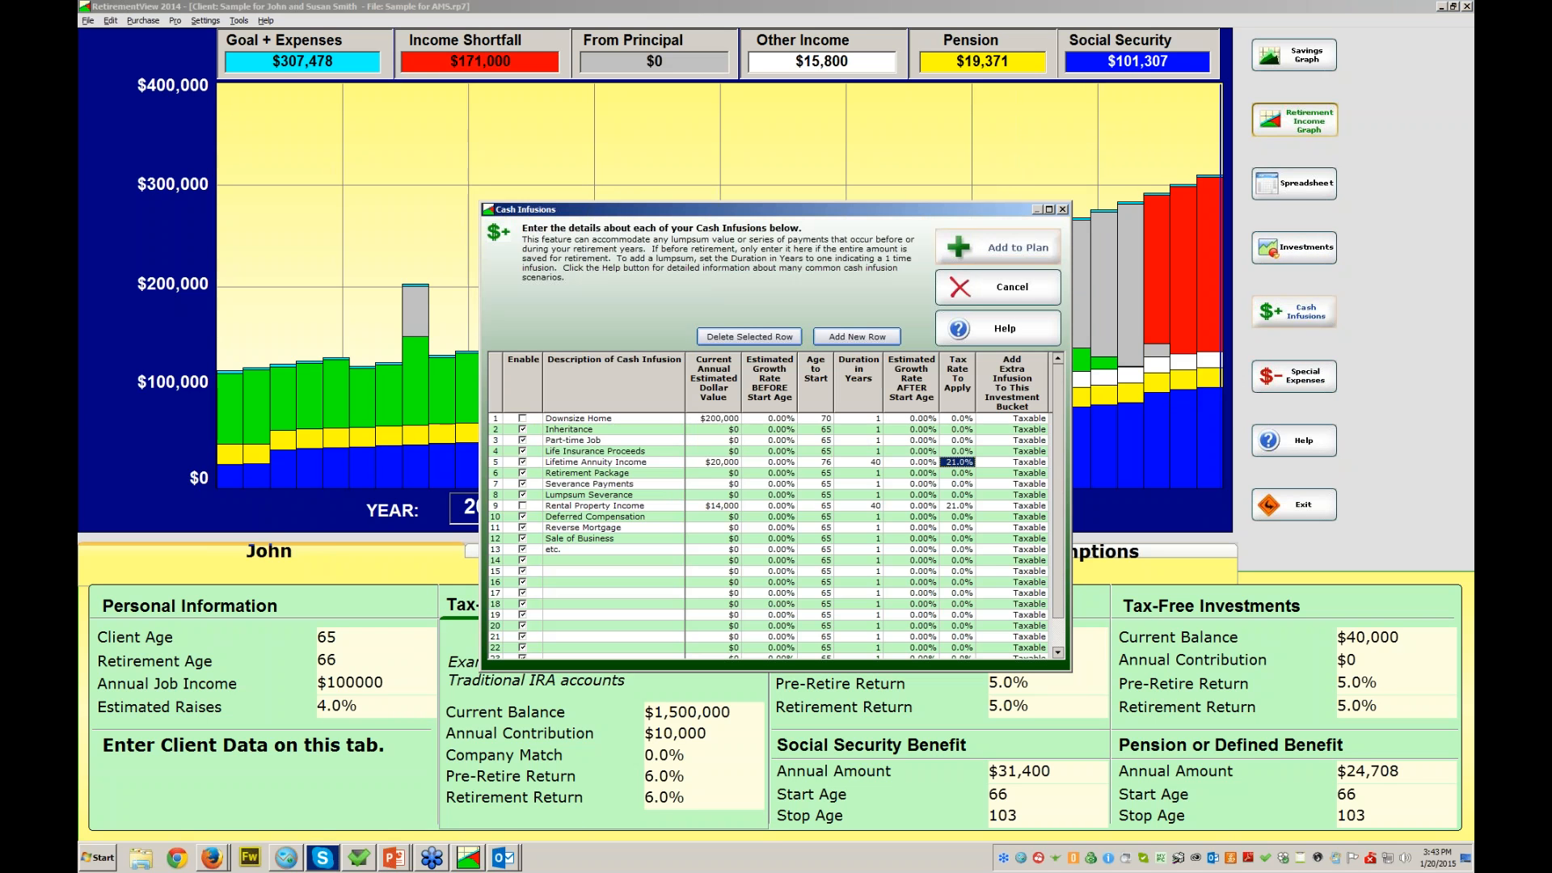
click(713, 462)
click(999, 247)
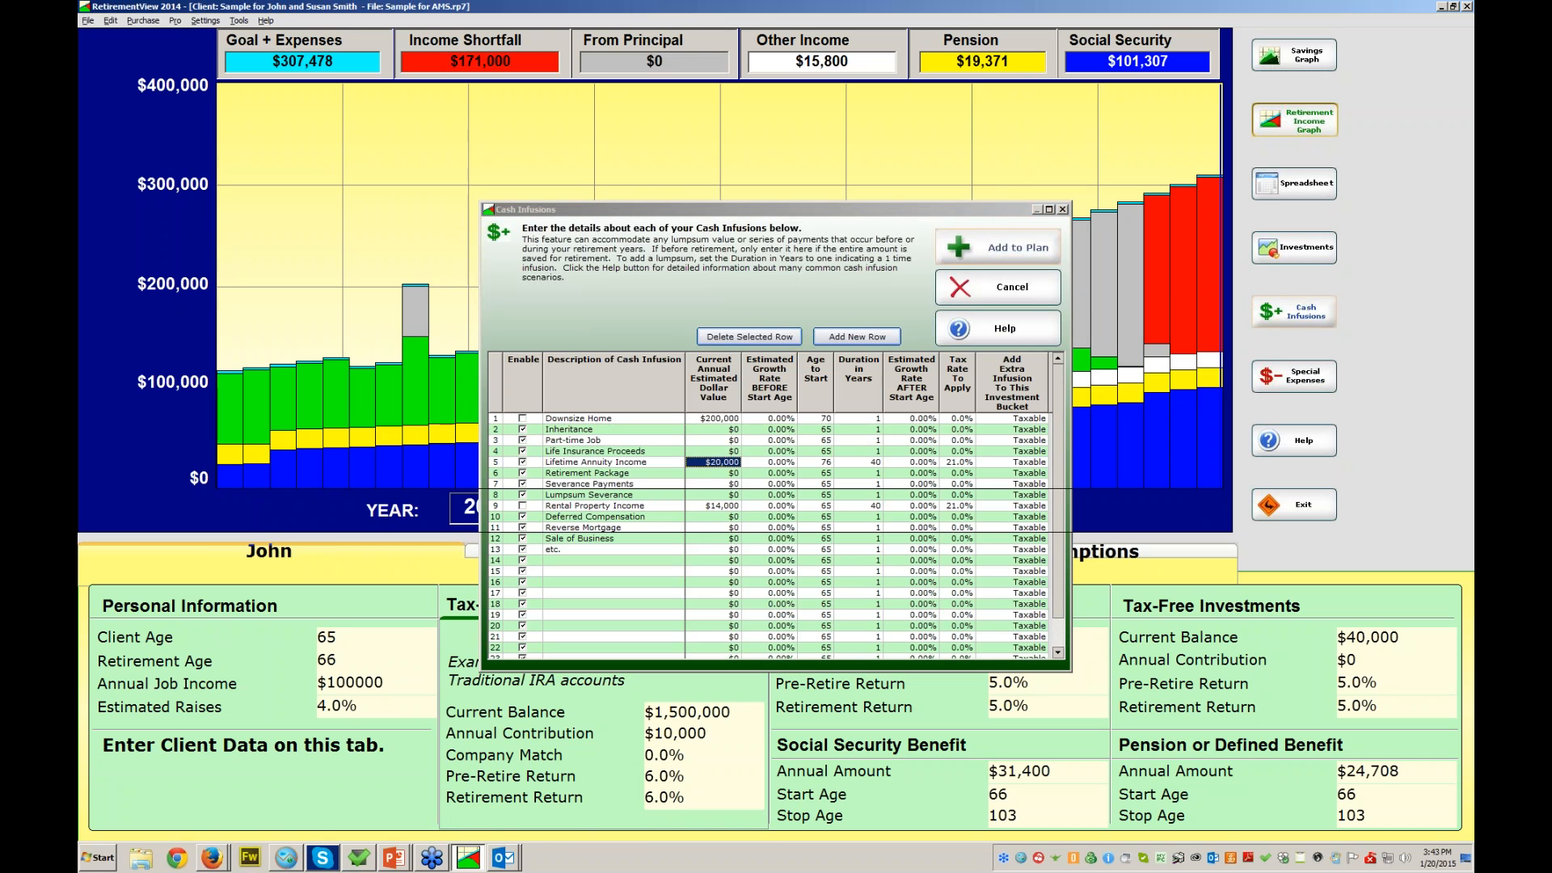
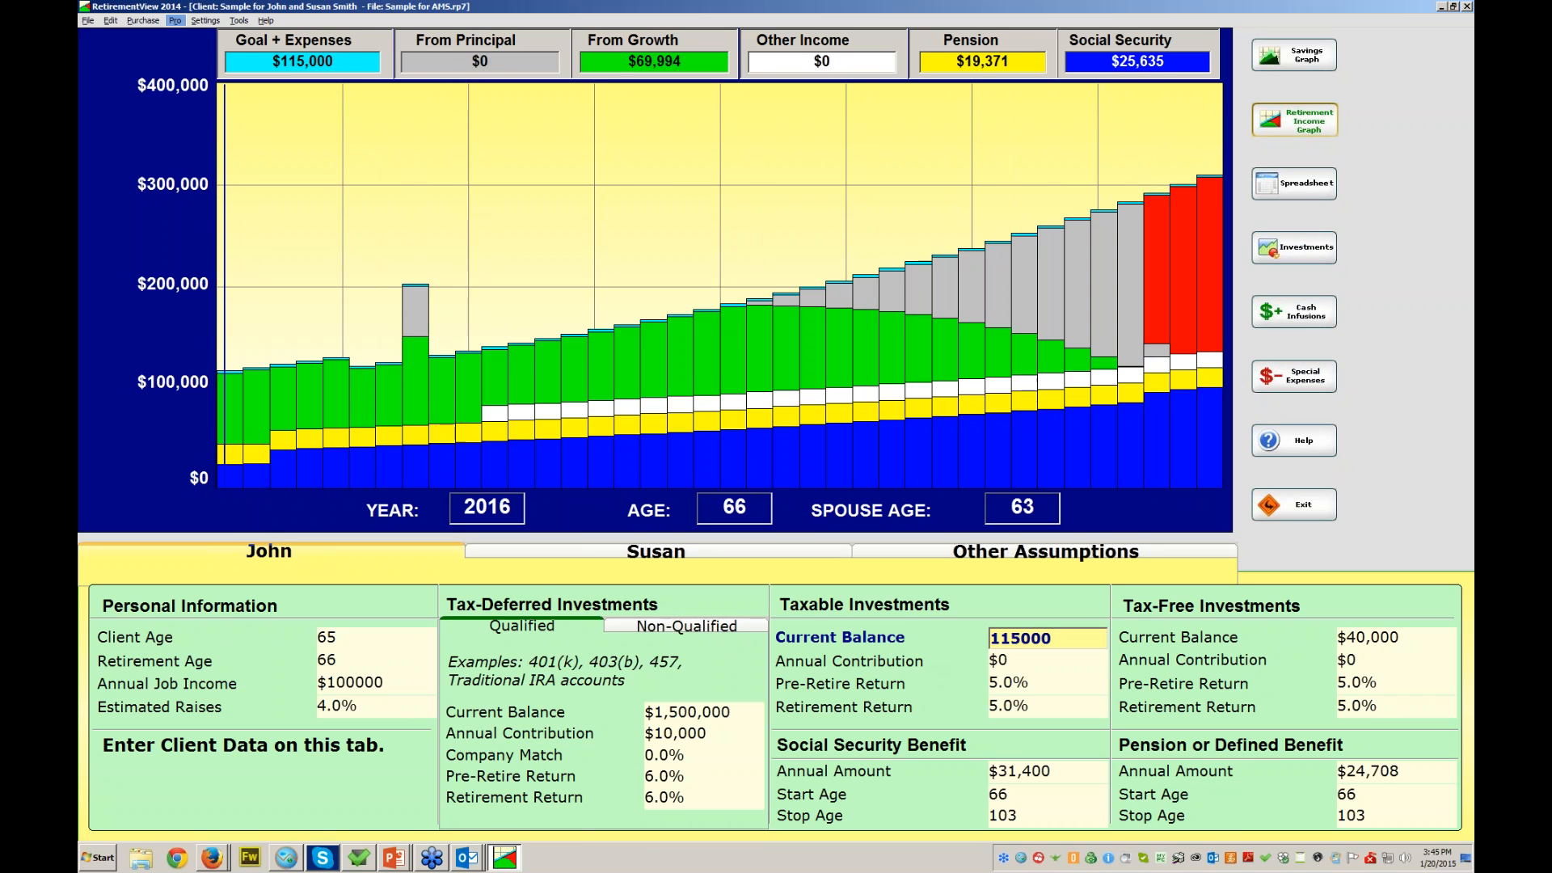
- Check the pro custom contact information settings and close them unchanged
click(174, 20)
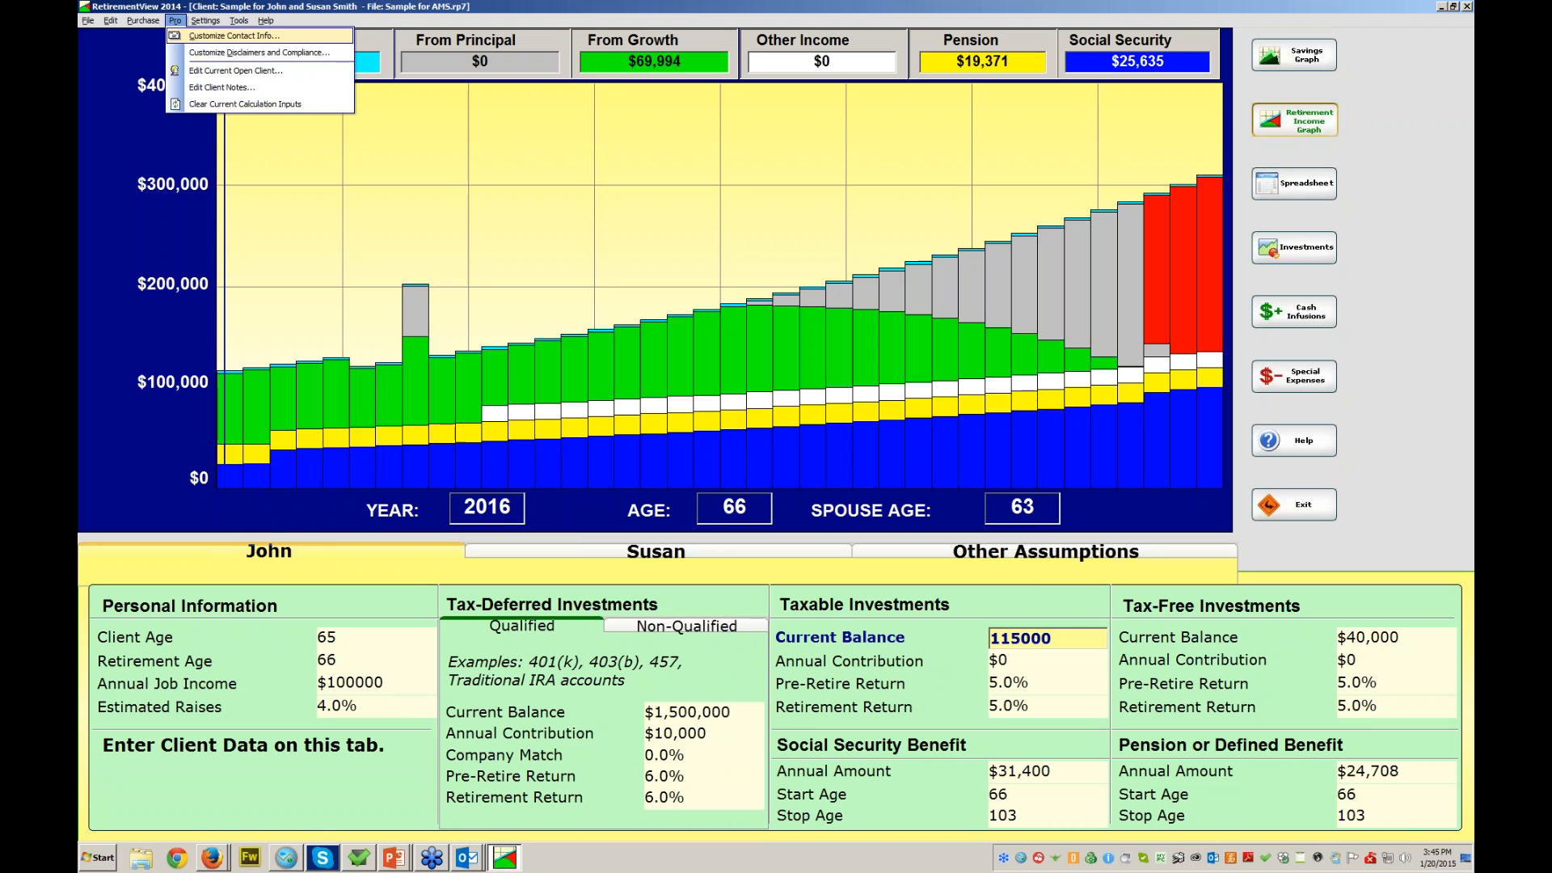
click(231, 36)
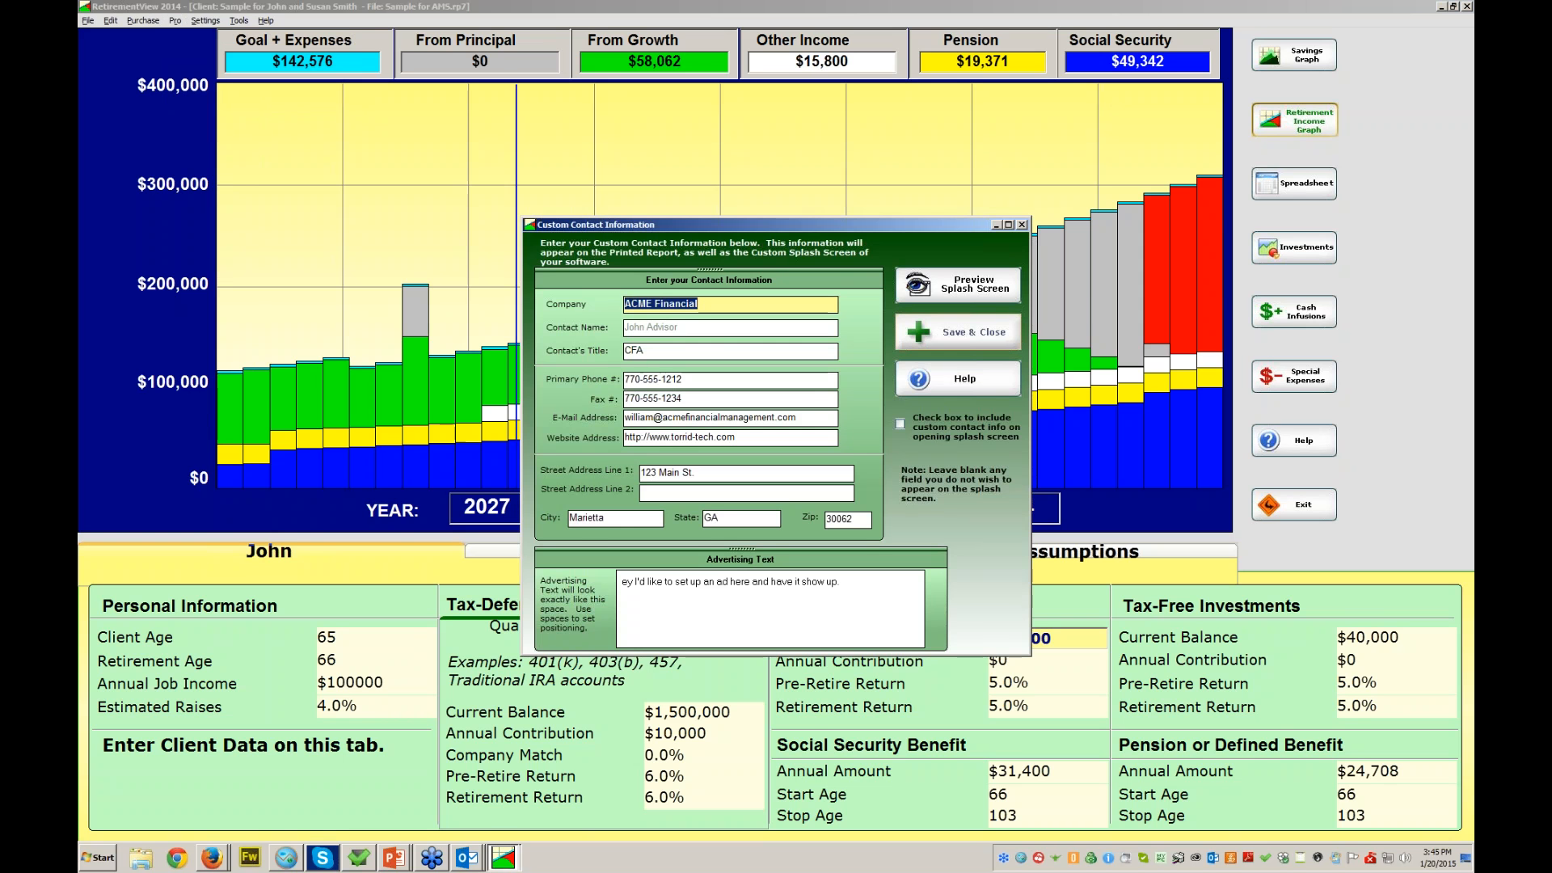
click(958, 332)
- Review the disclaimer and compliance paragraphs, including Required Minimum Distributions and Annuities, then close them
click(174, 21)
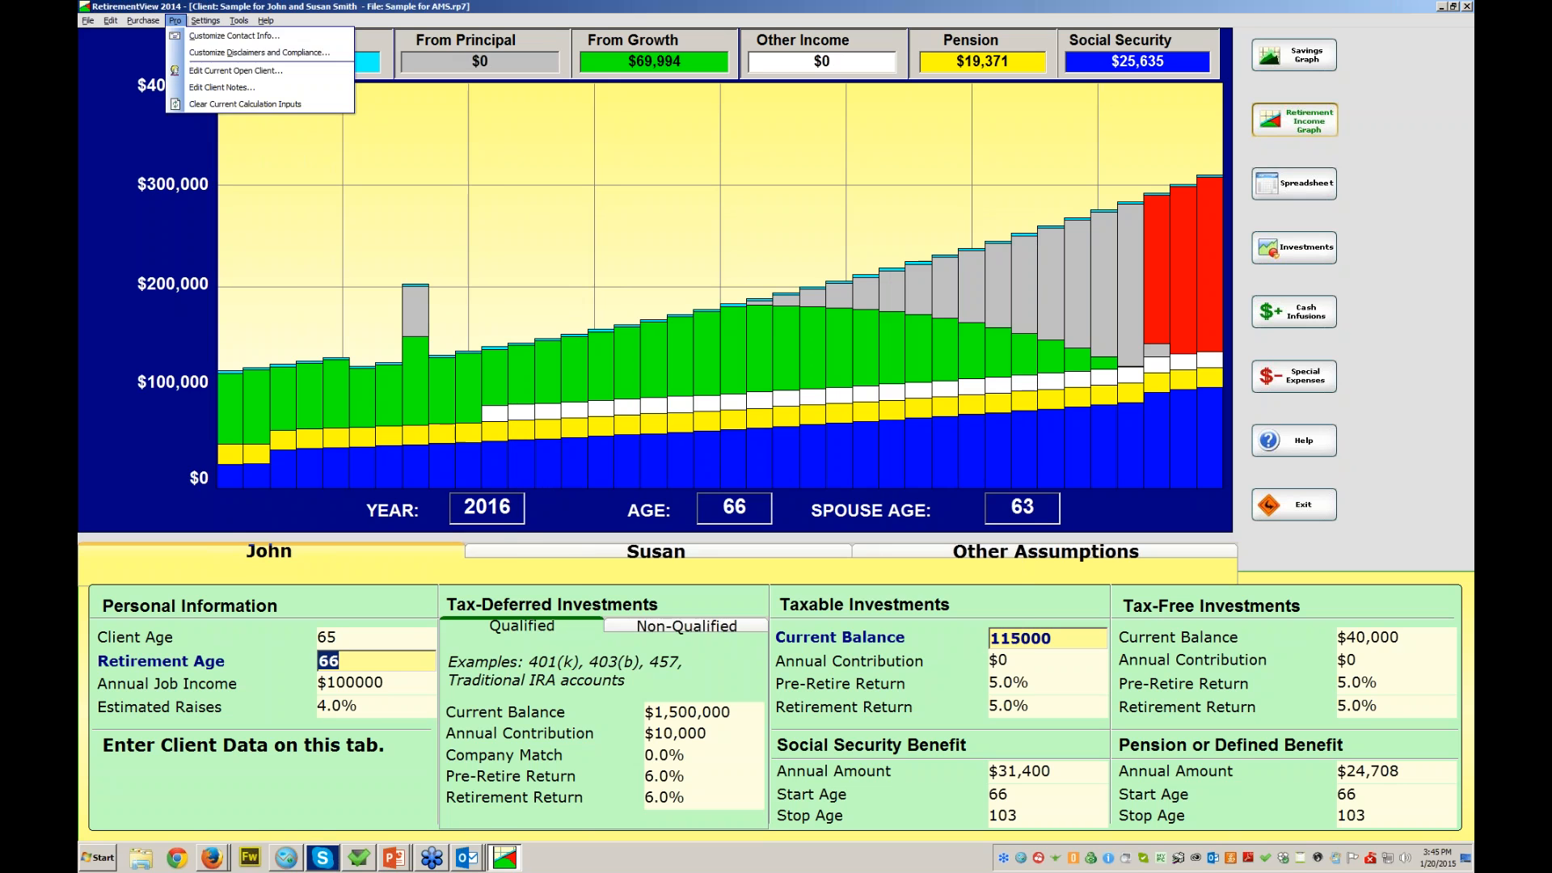
click(259, 53)
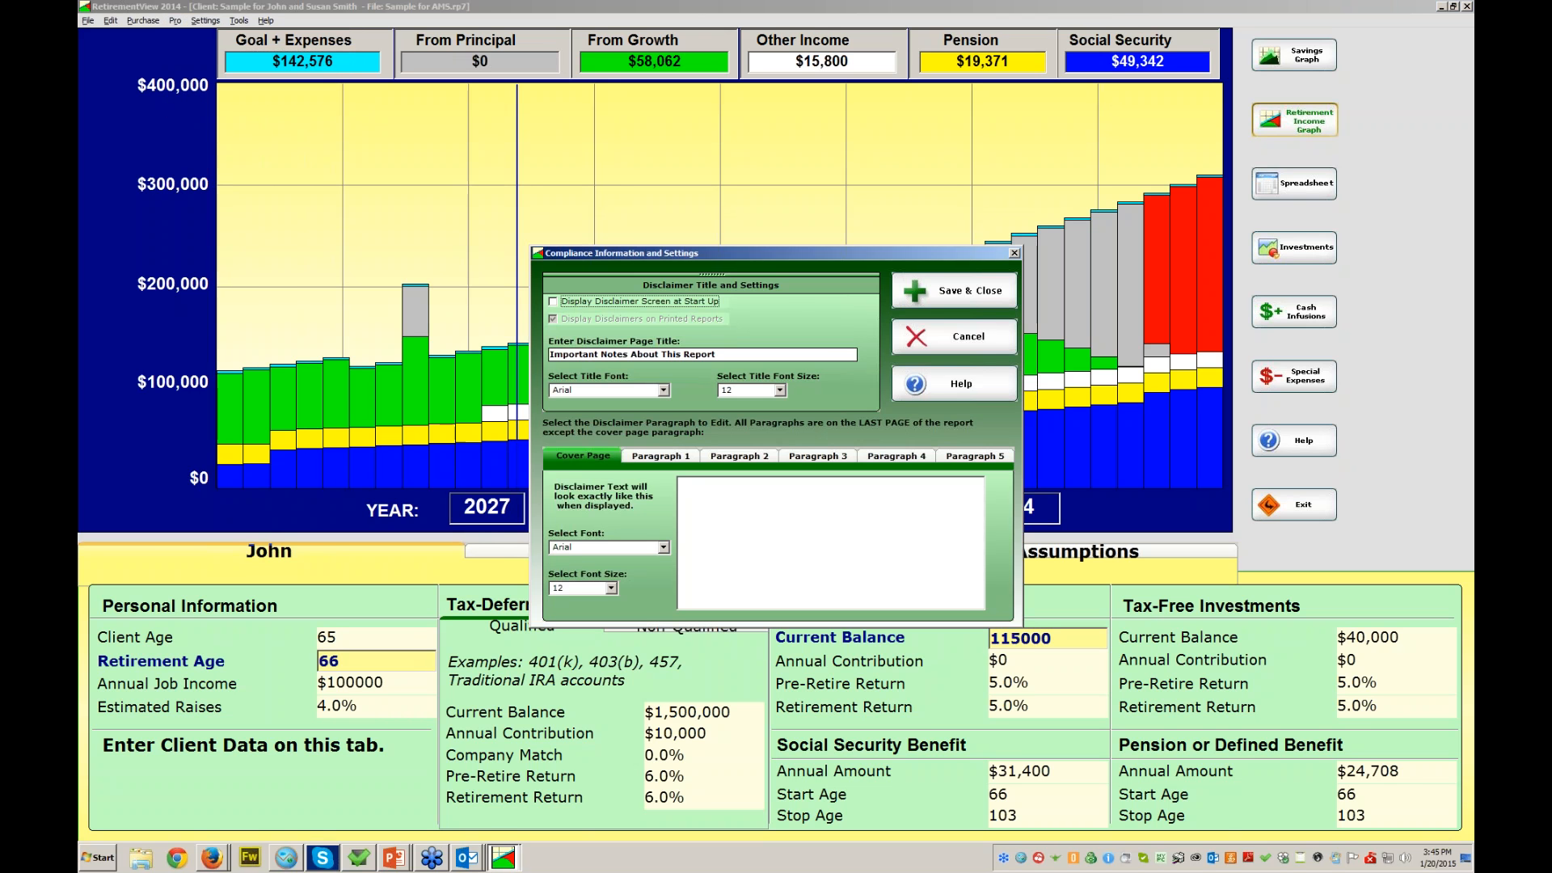
click(660, 456)
click(739, 455)
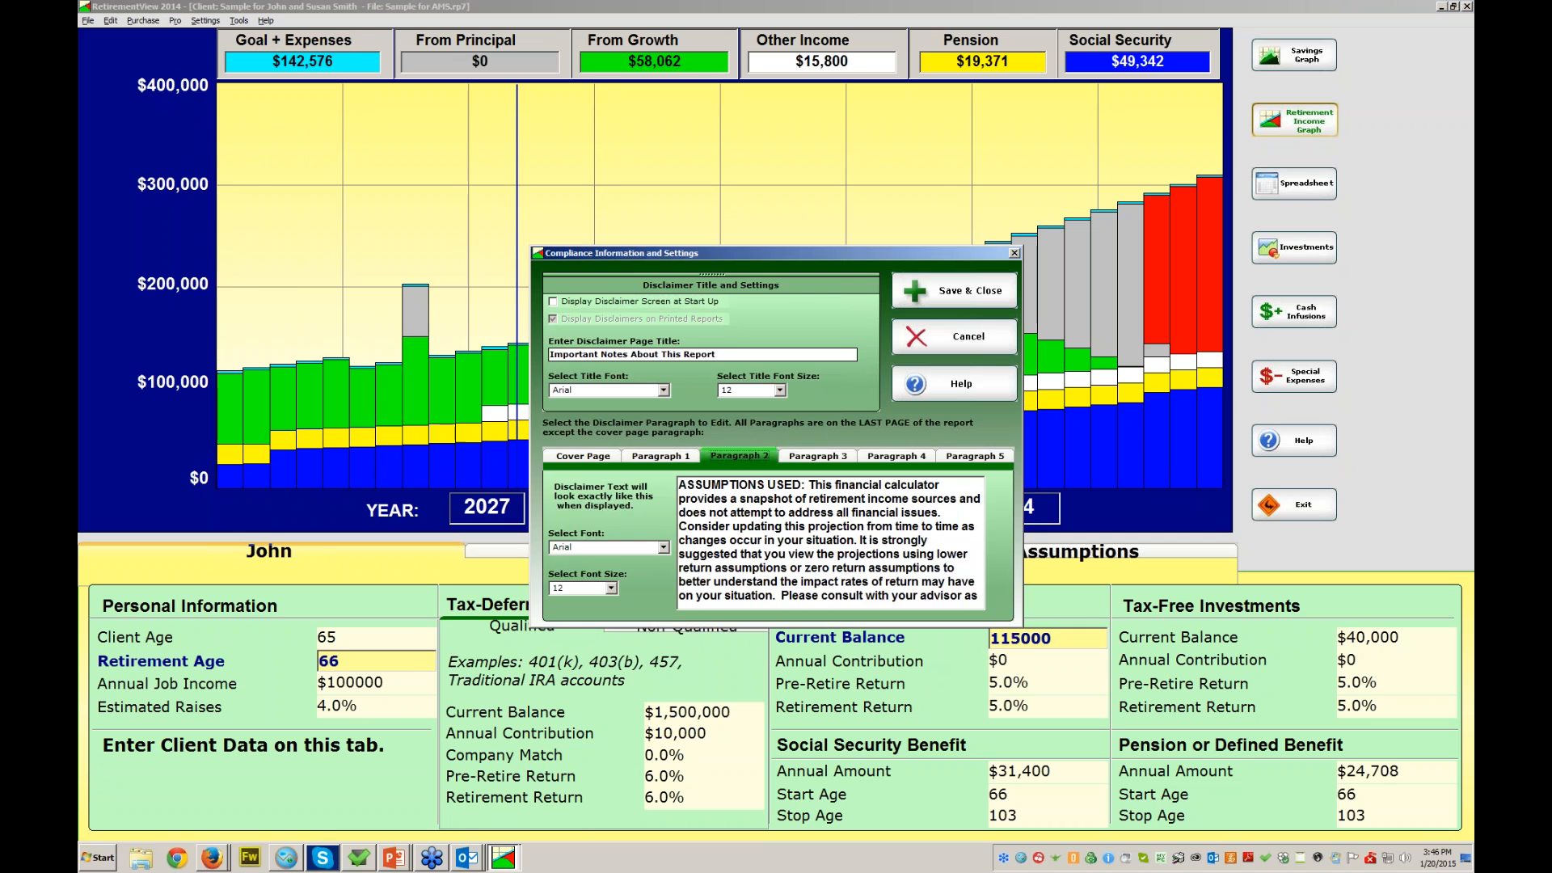
click(817, 456)
click(895, 456)
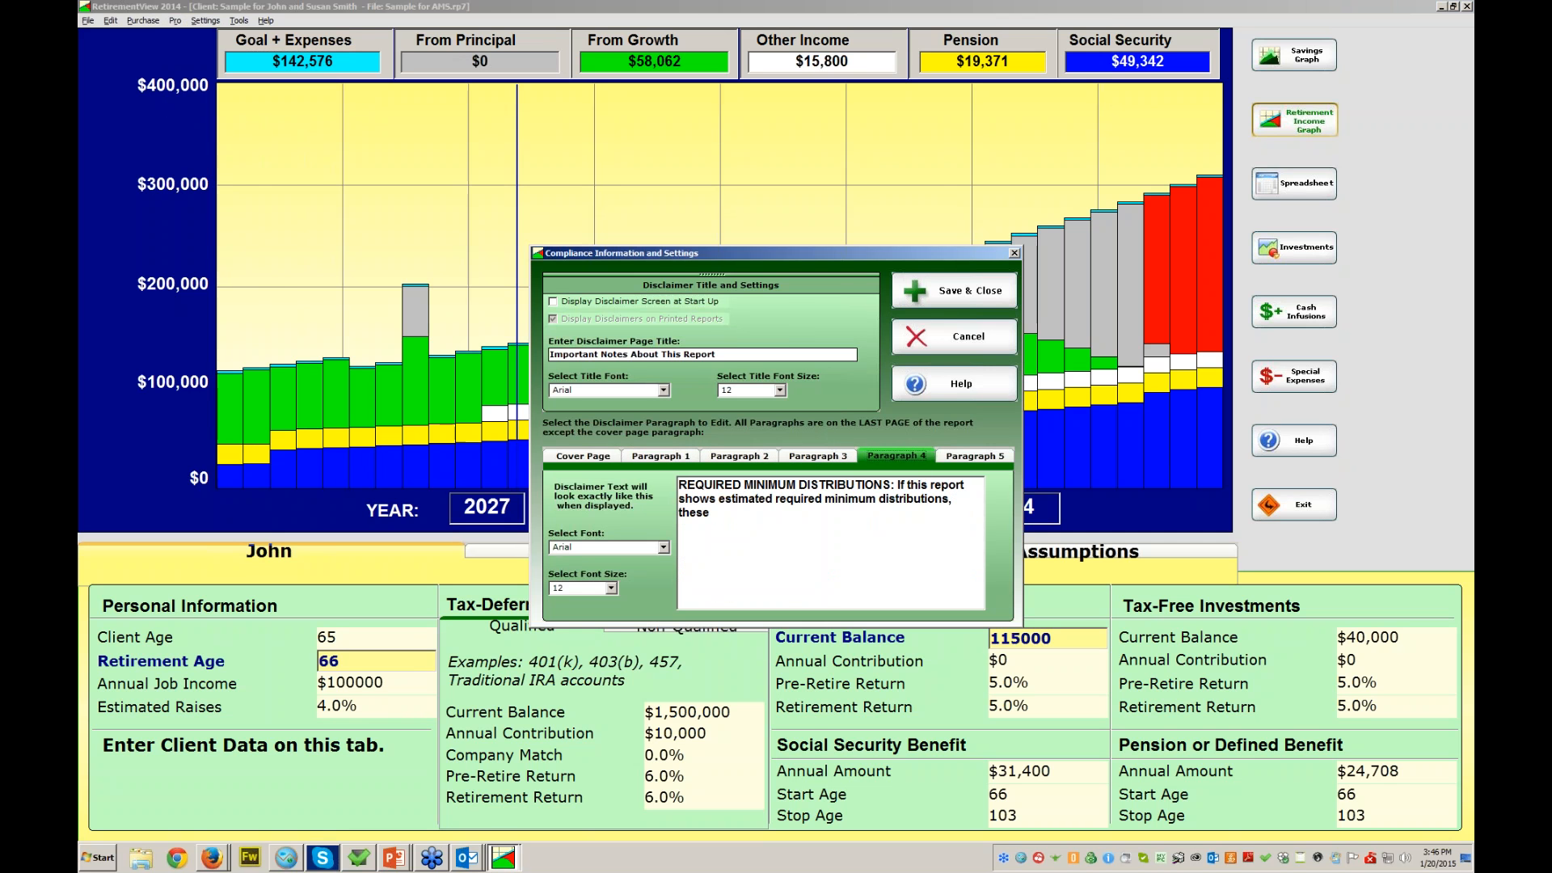
click(975, 456)
click(896, 456)
click(975, 455)
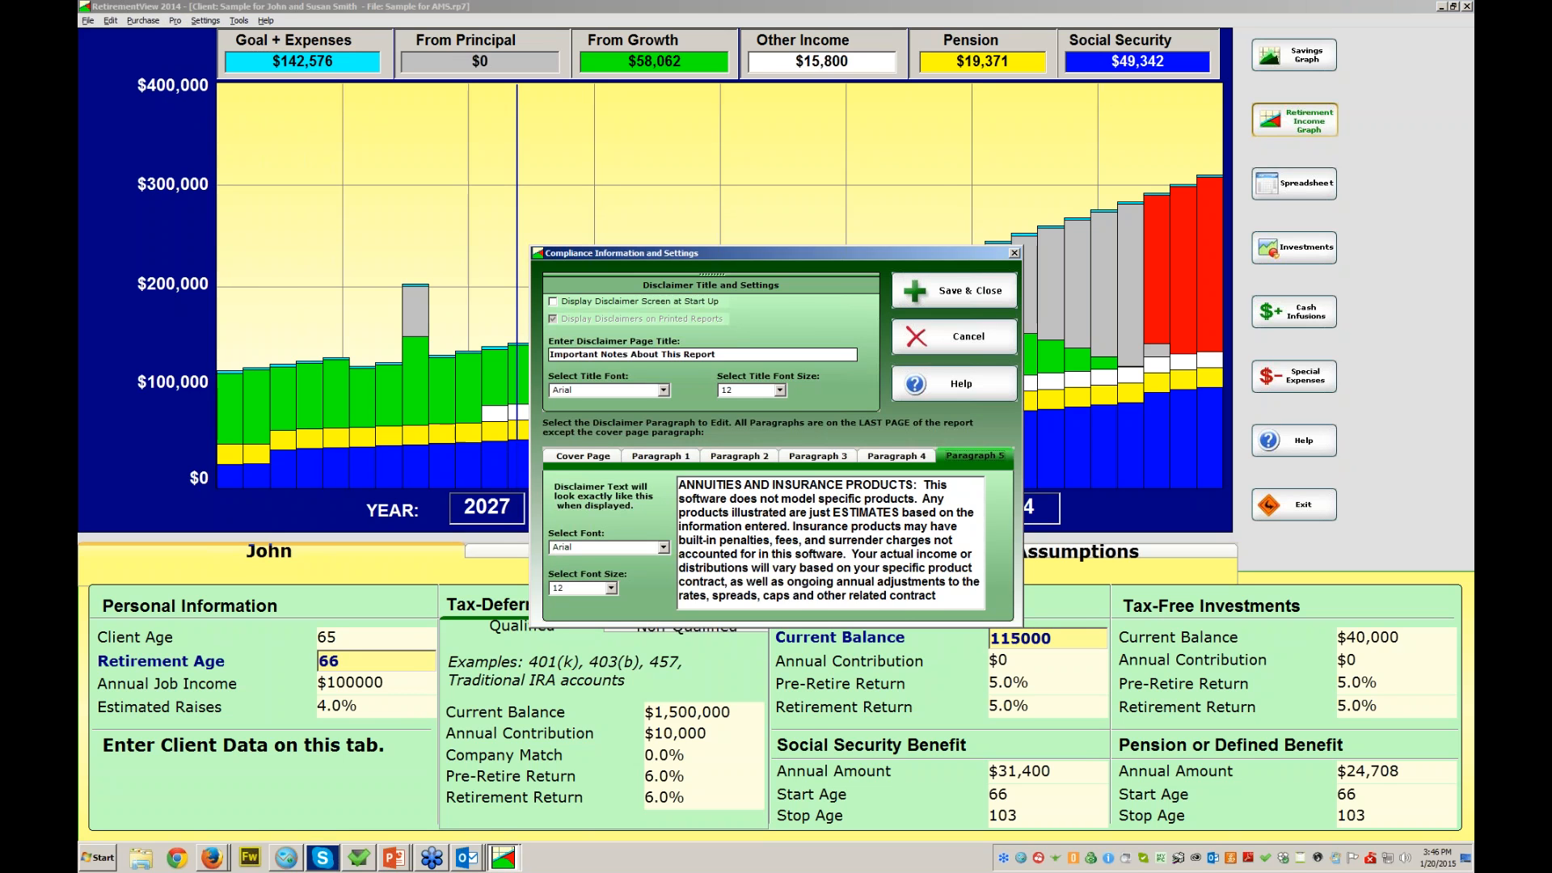
click(660, 456)
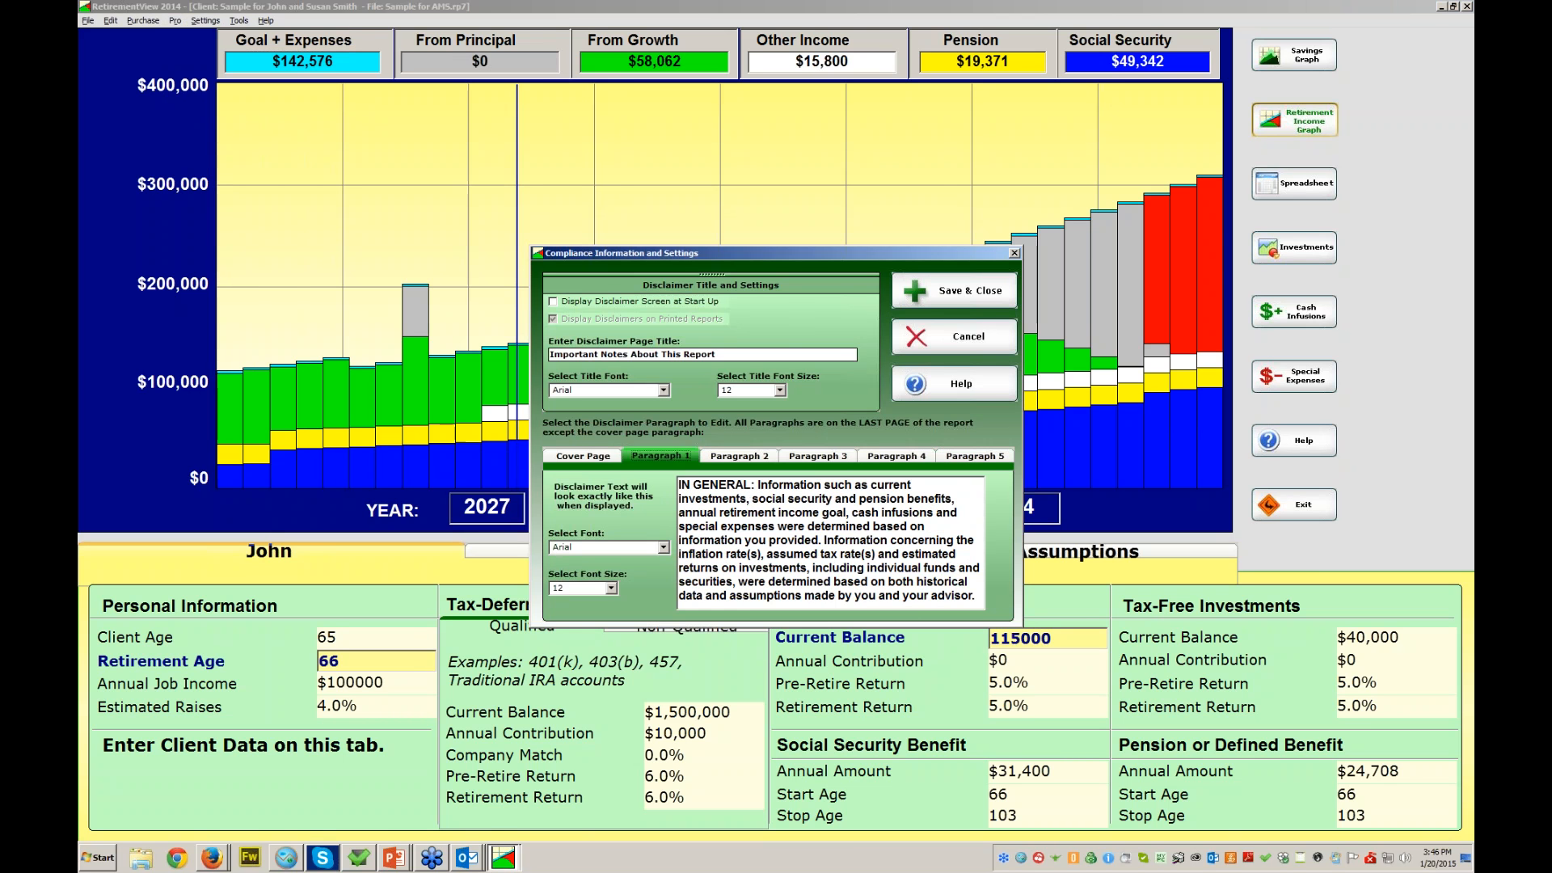
click(583, 456)
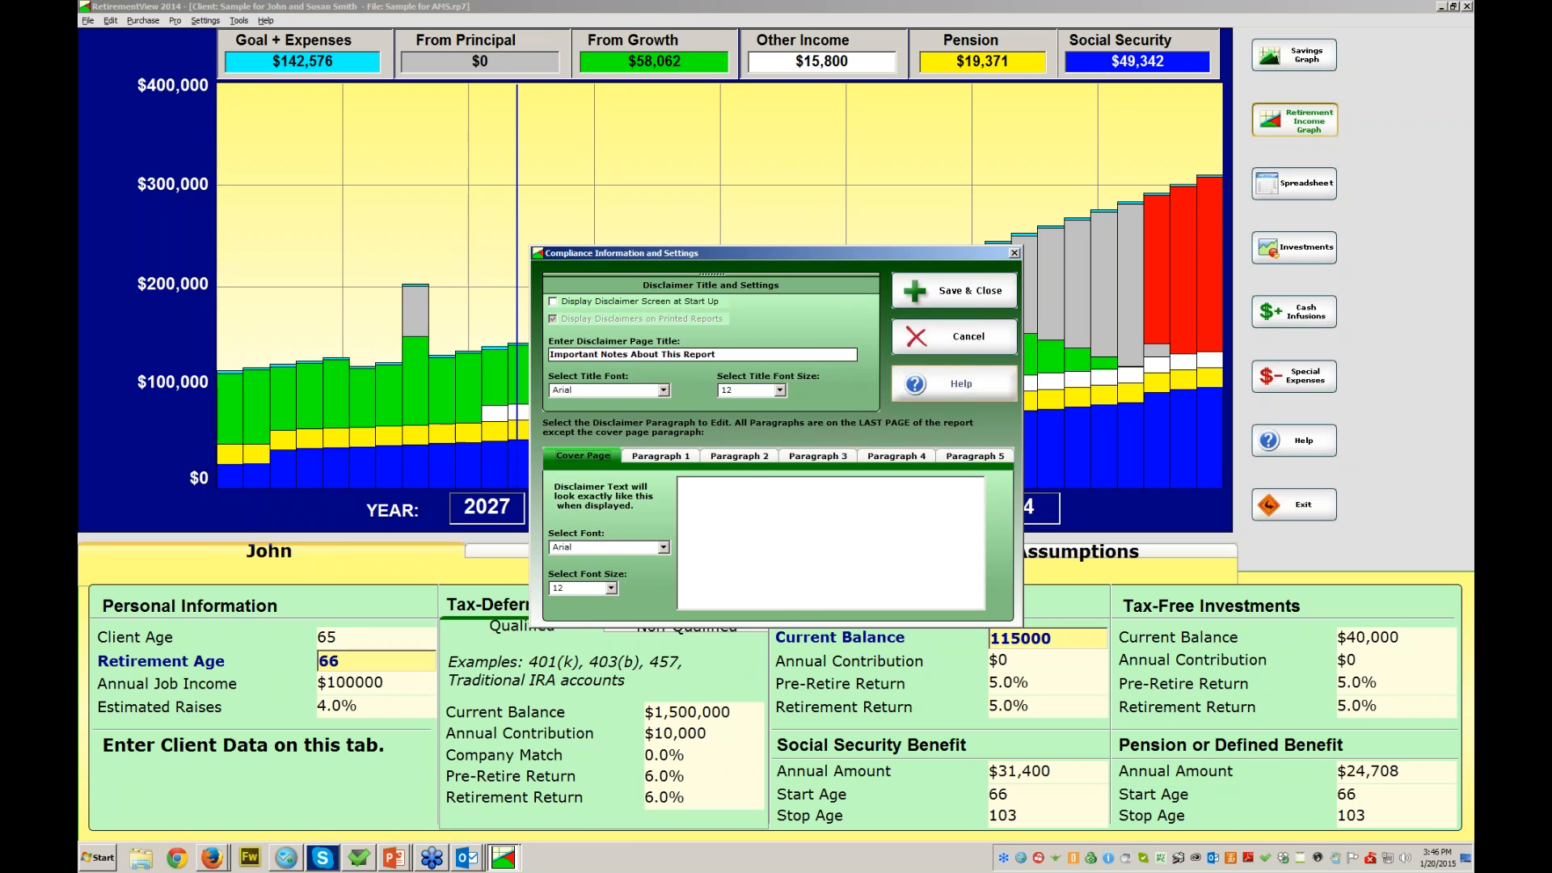
click(954, 336)
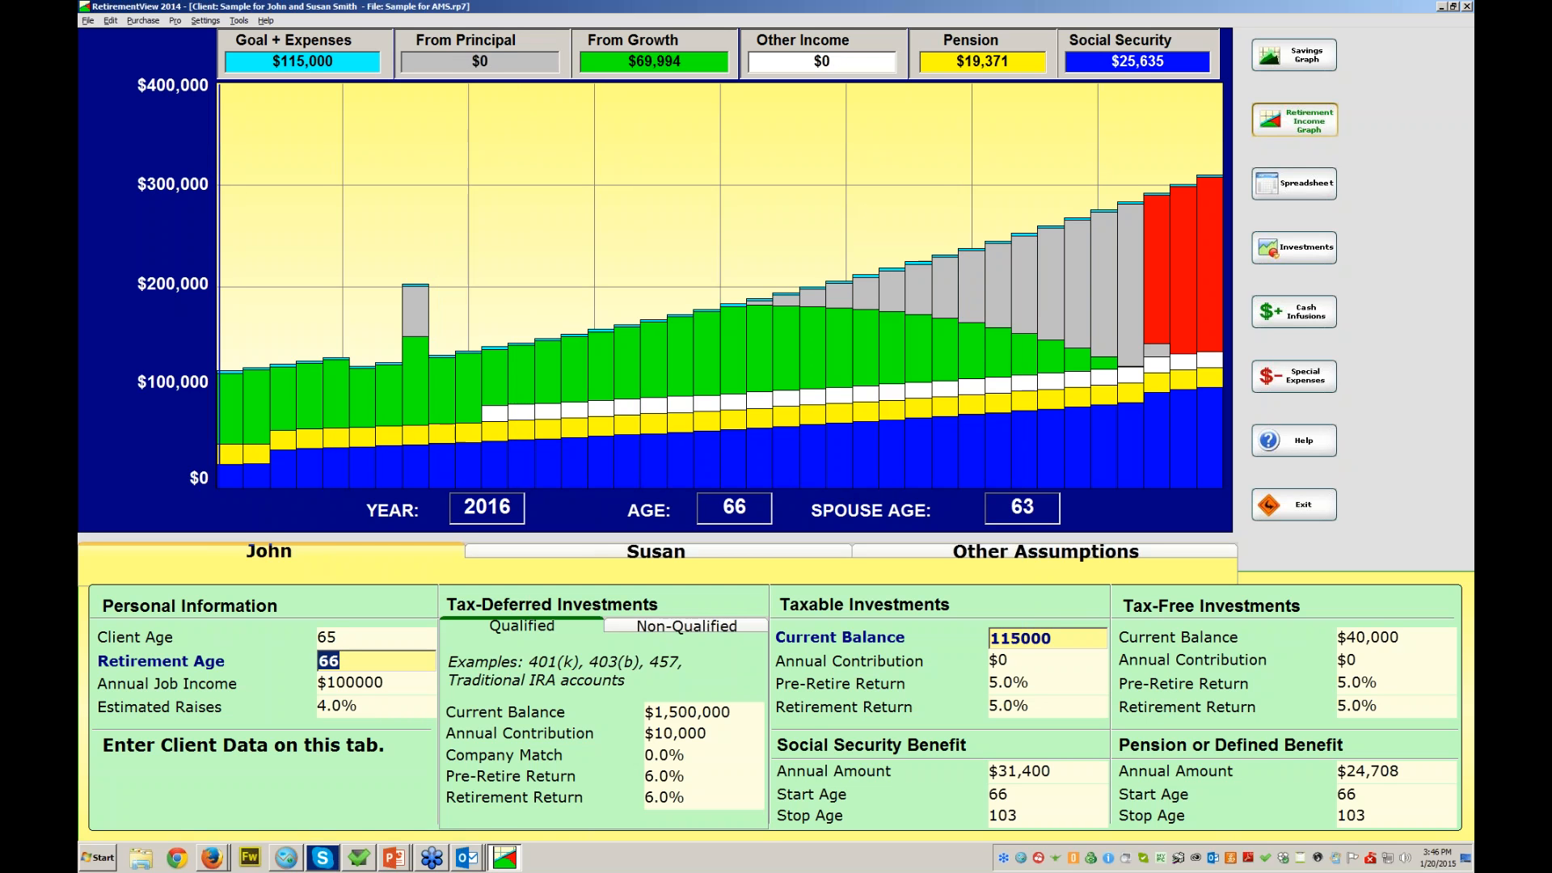
- Send the detailed report with the Investments page included to Print Preview
key(alt)
click(88, 21)
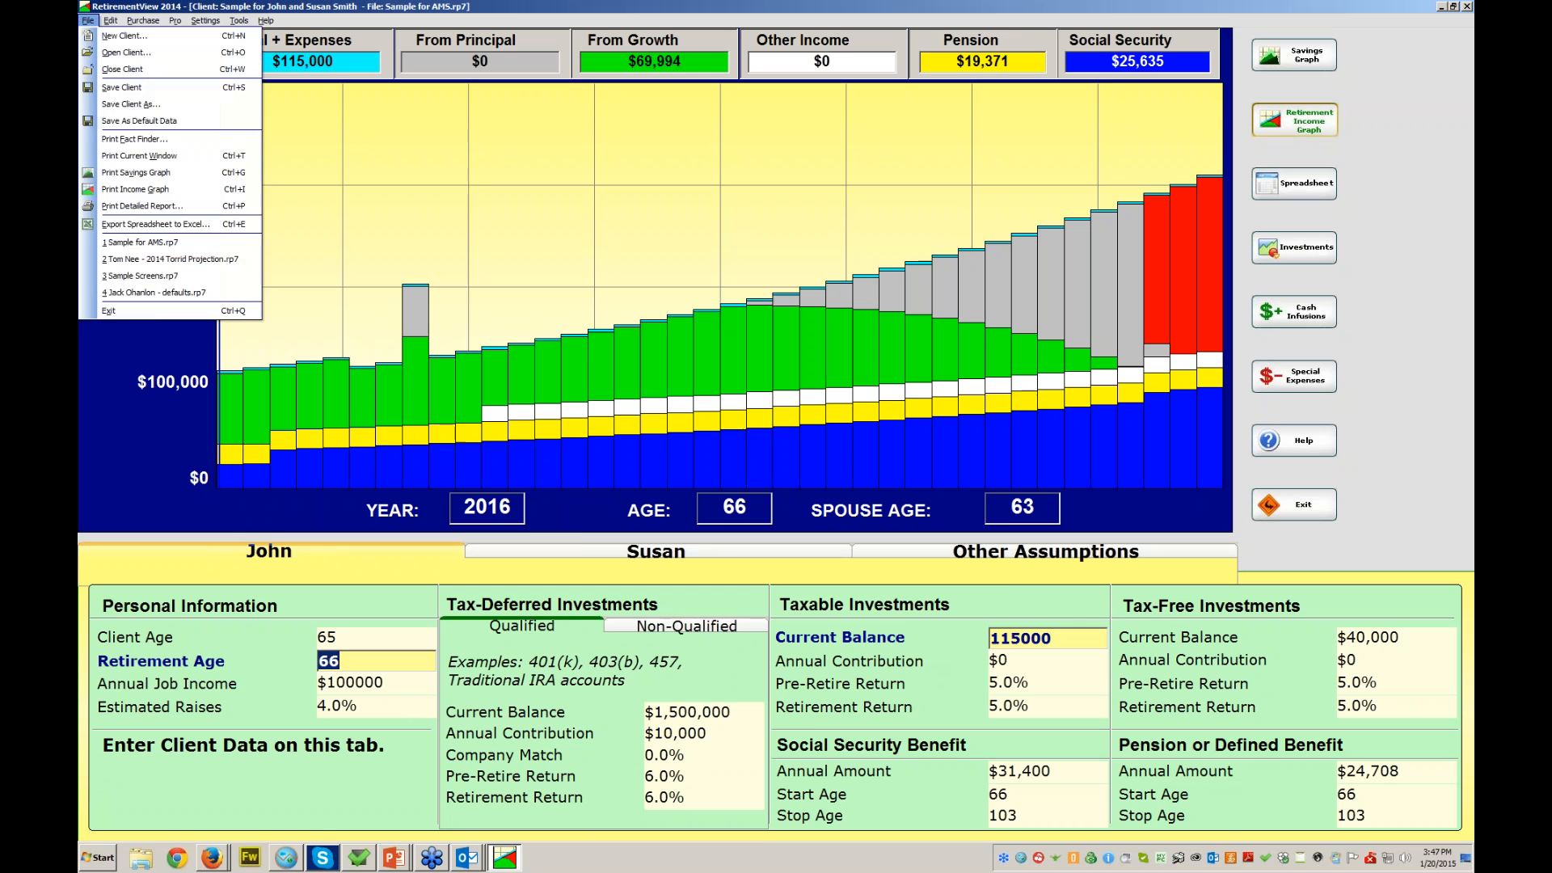
click(142, 206)
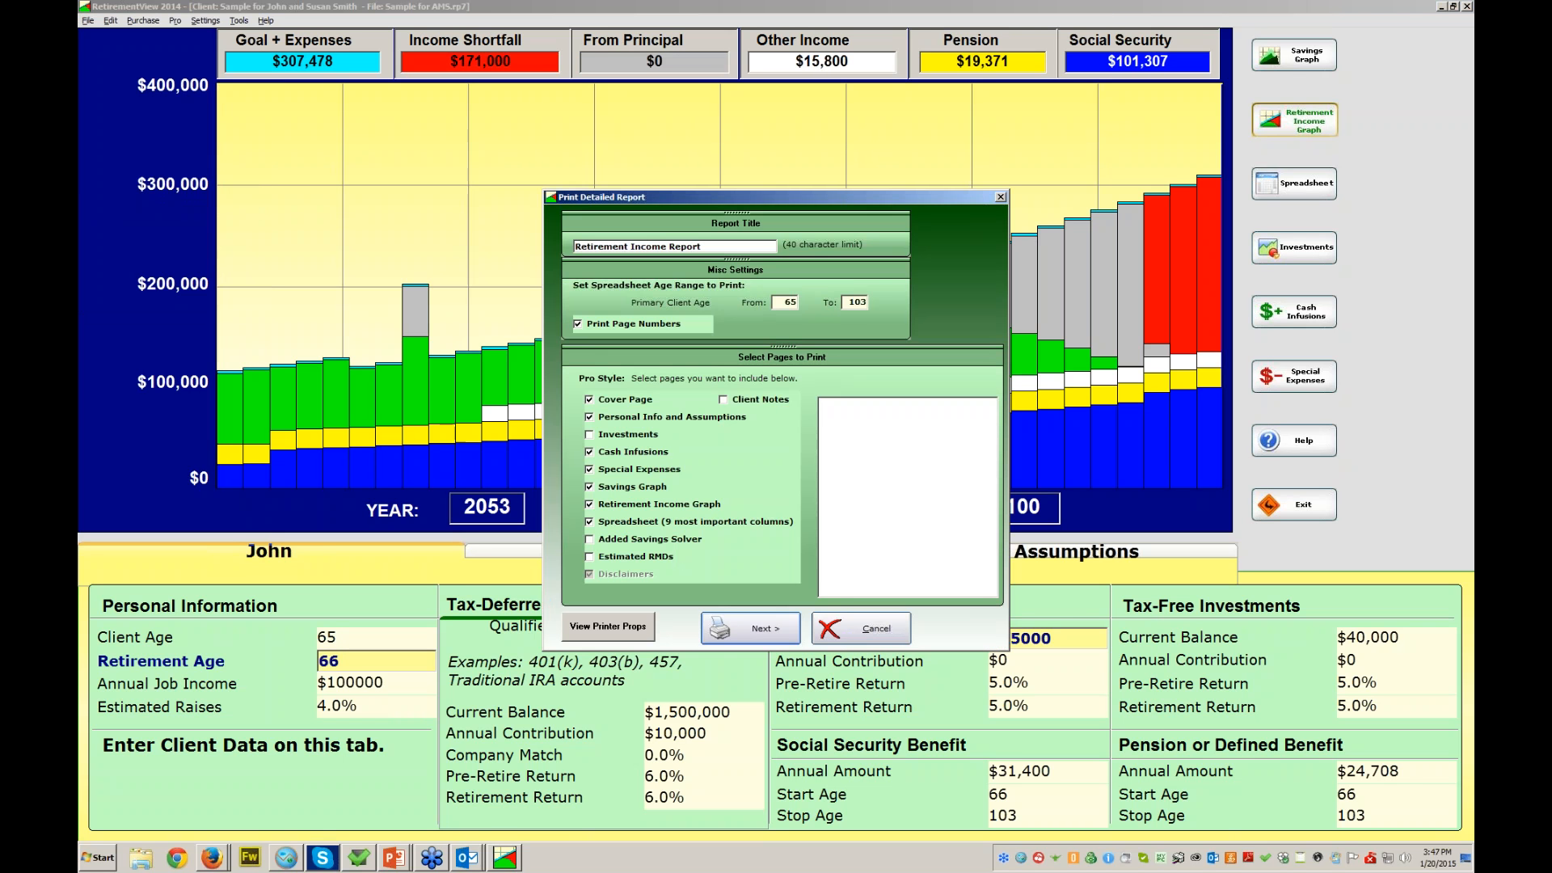
click(589, 435)
click(750, 628)
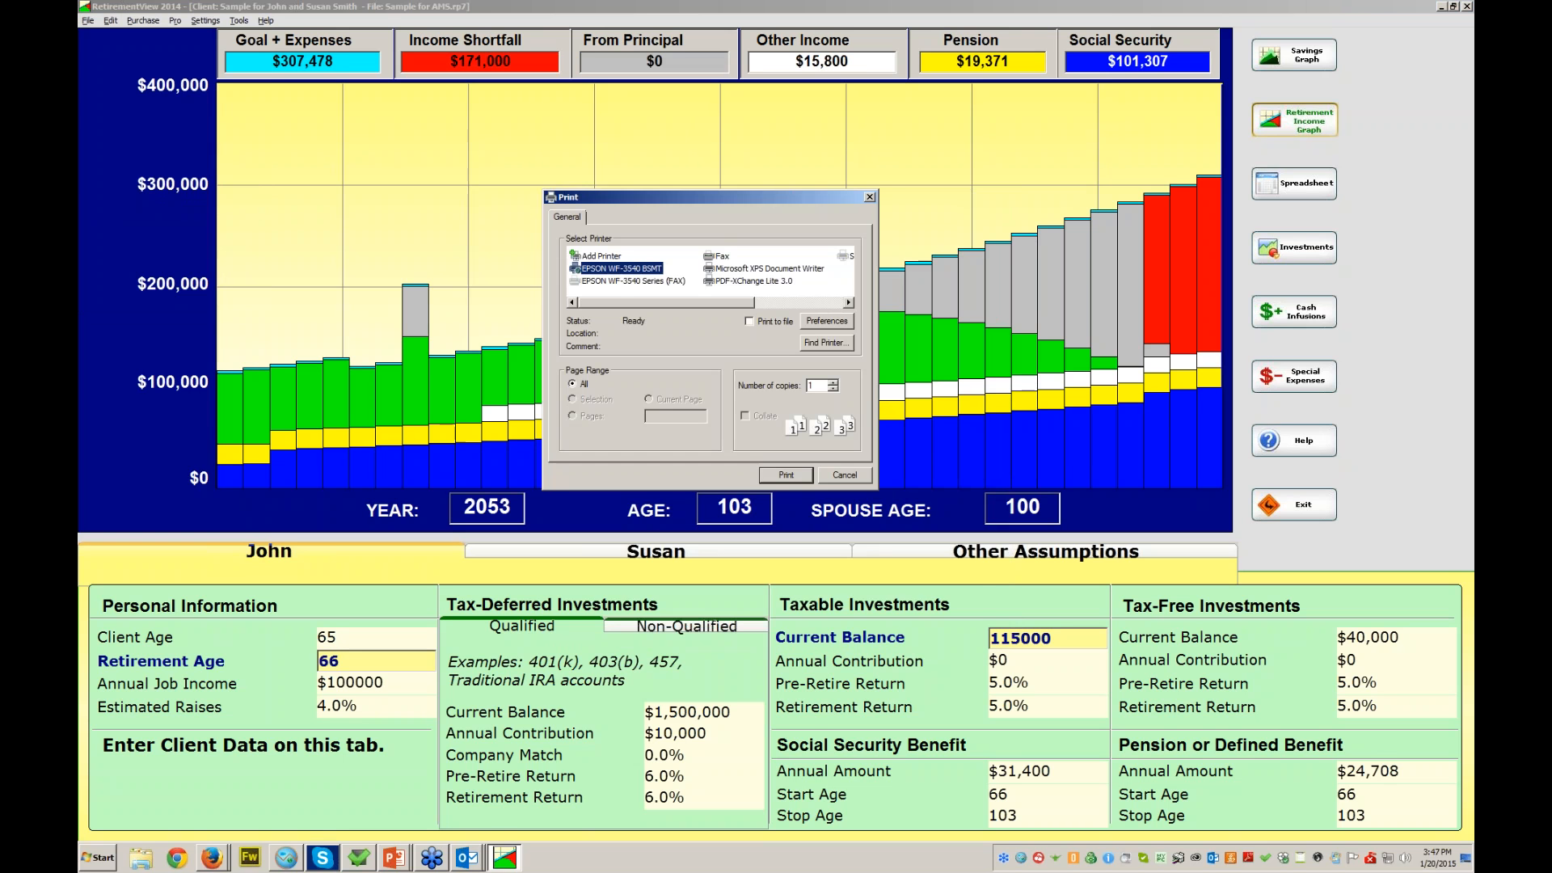
click(826, 320)
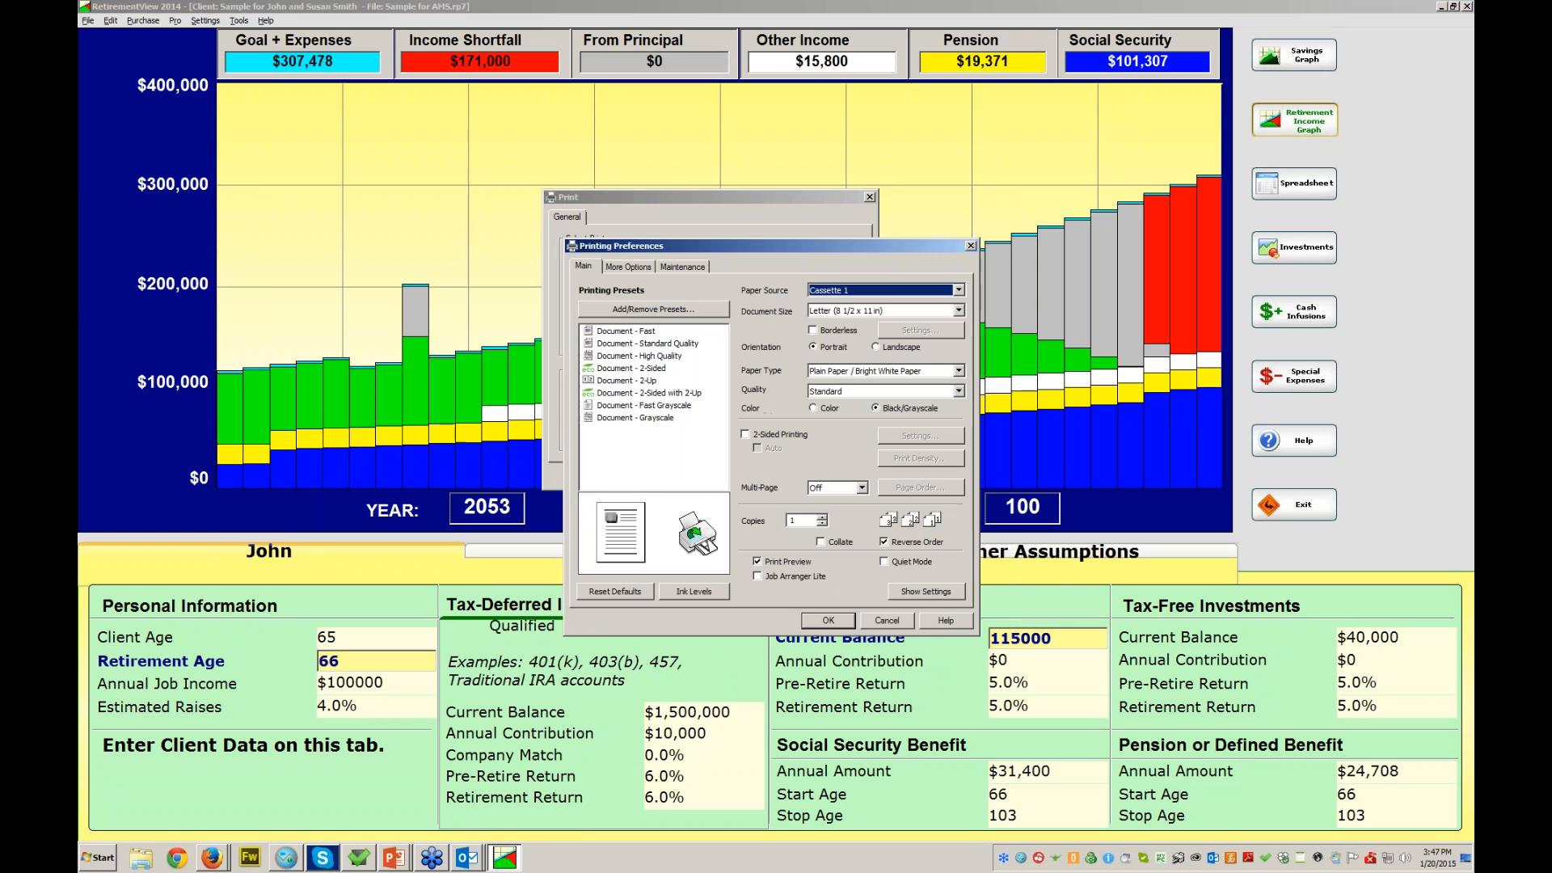
key(Escape)
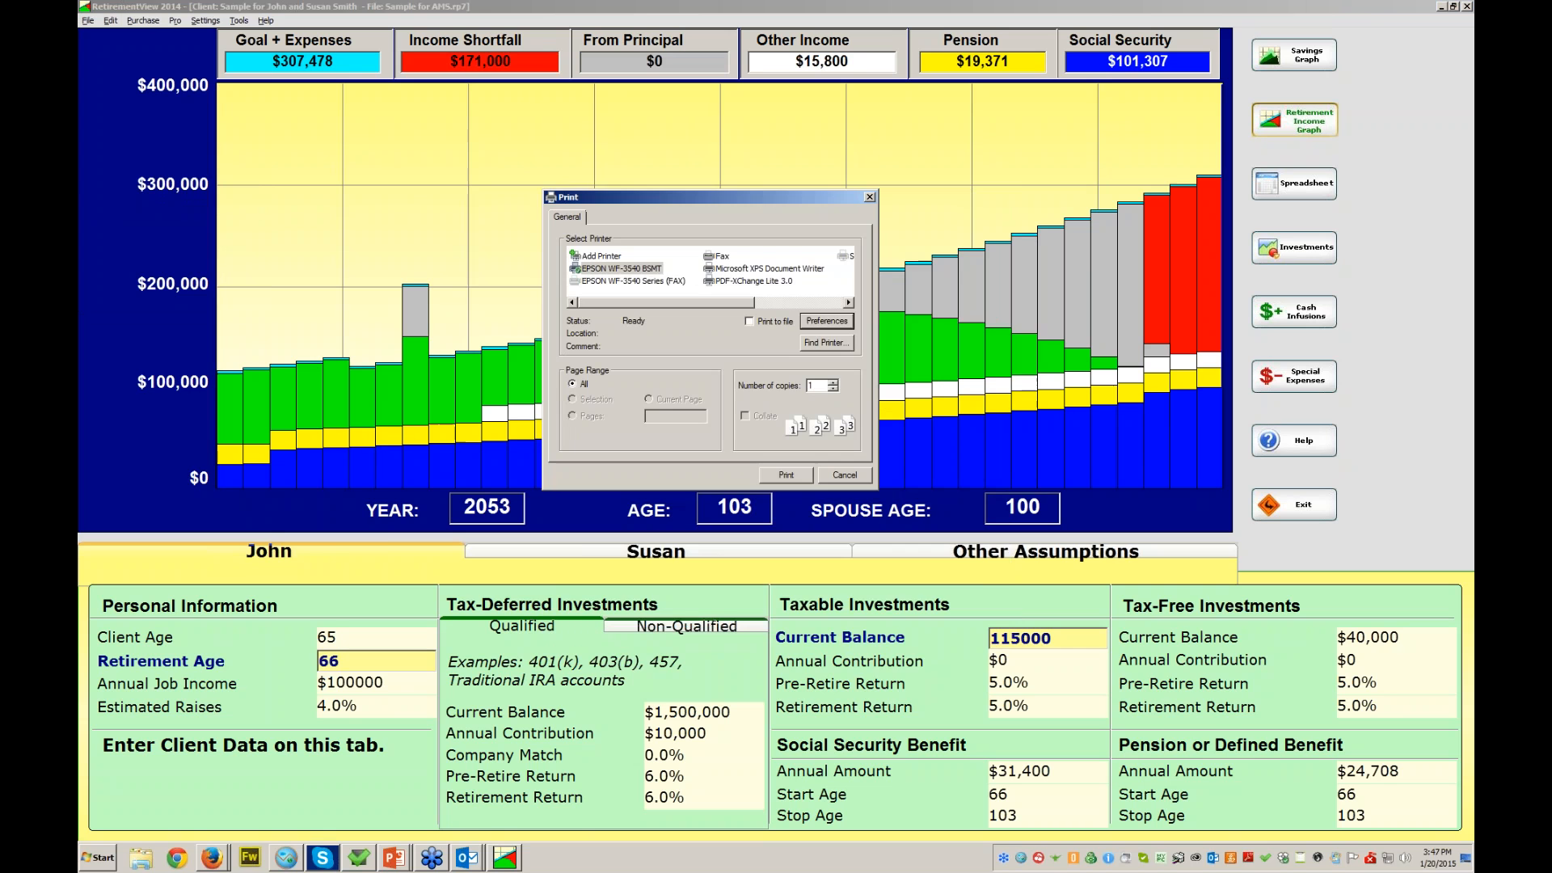
click(785, 475)
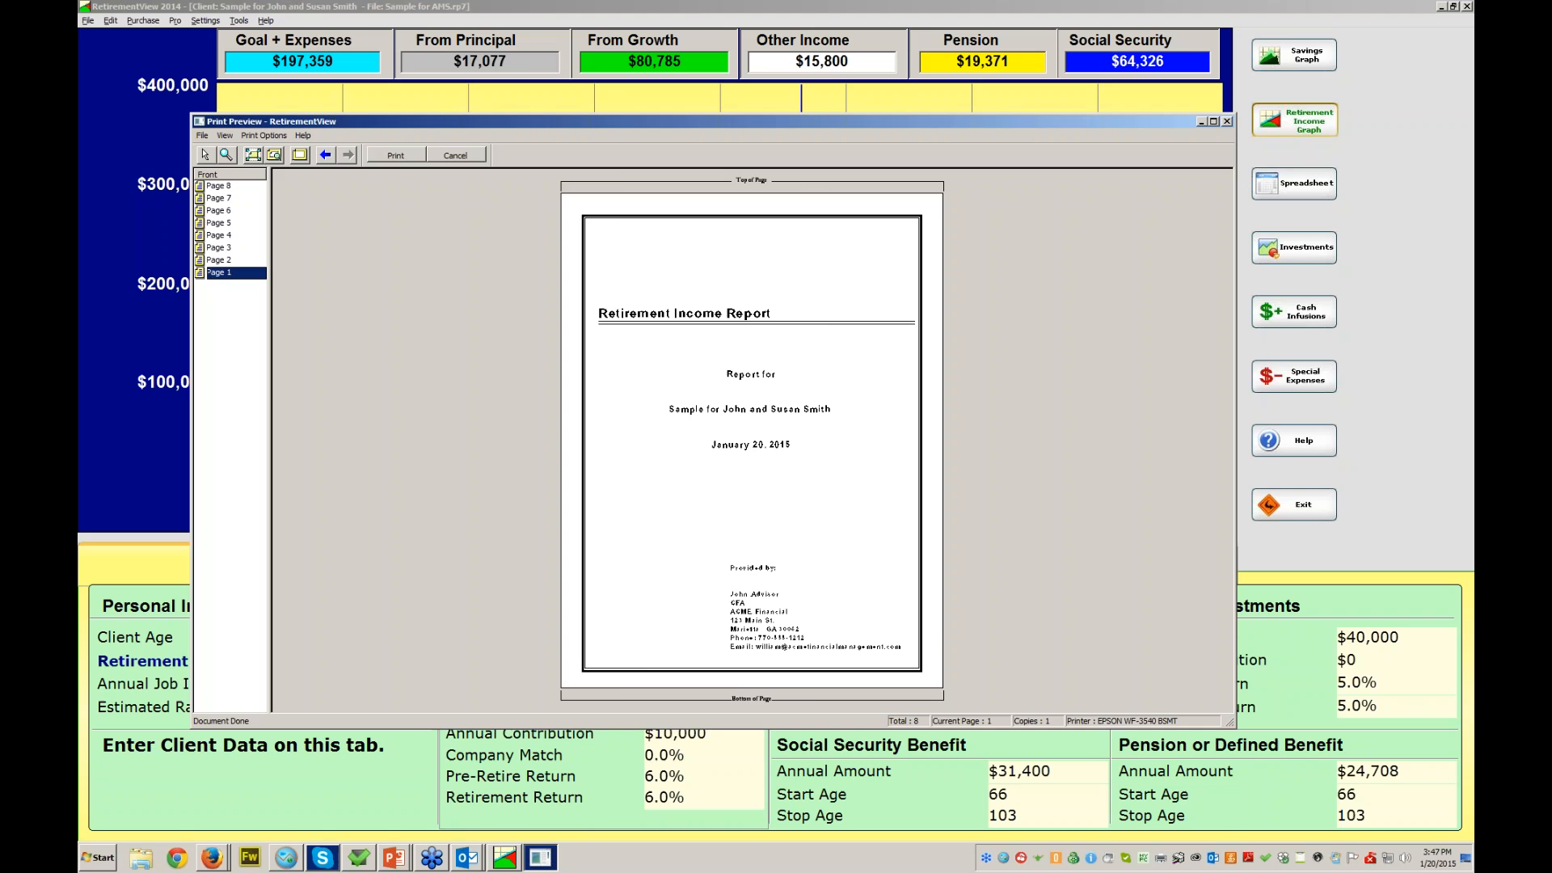
- Enlarge the preview and review the cover and Personal Information & Assumptions pages
click(1213, 121)
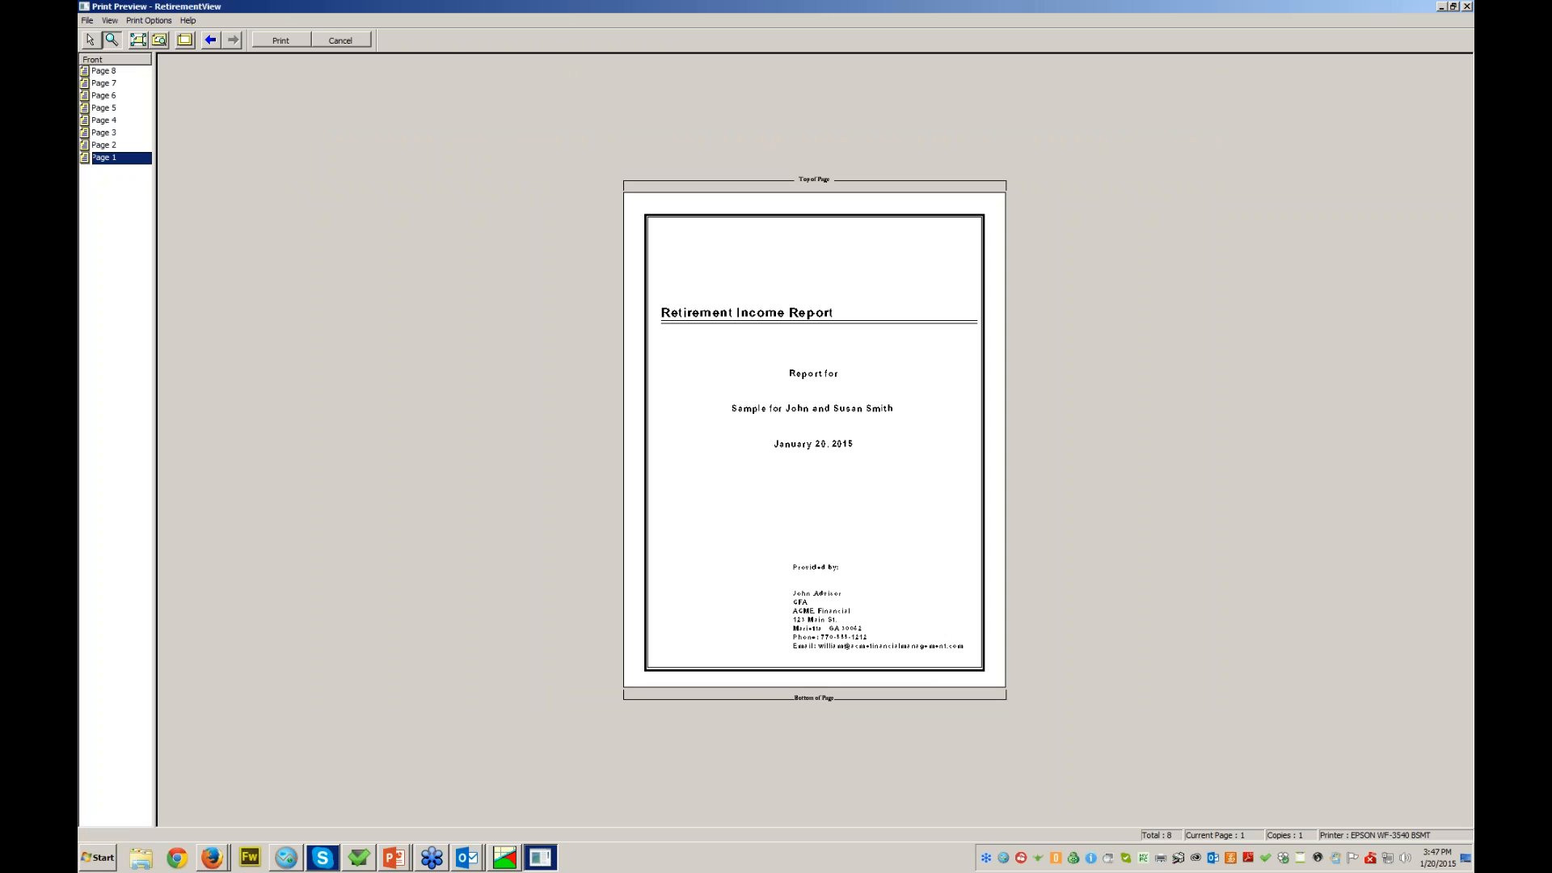
click(825, 439)
scroll(792, 440, down, 2)
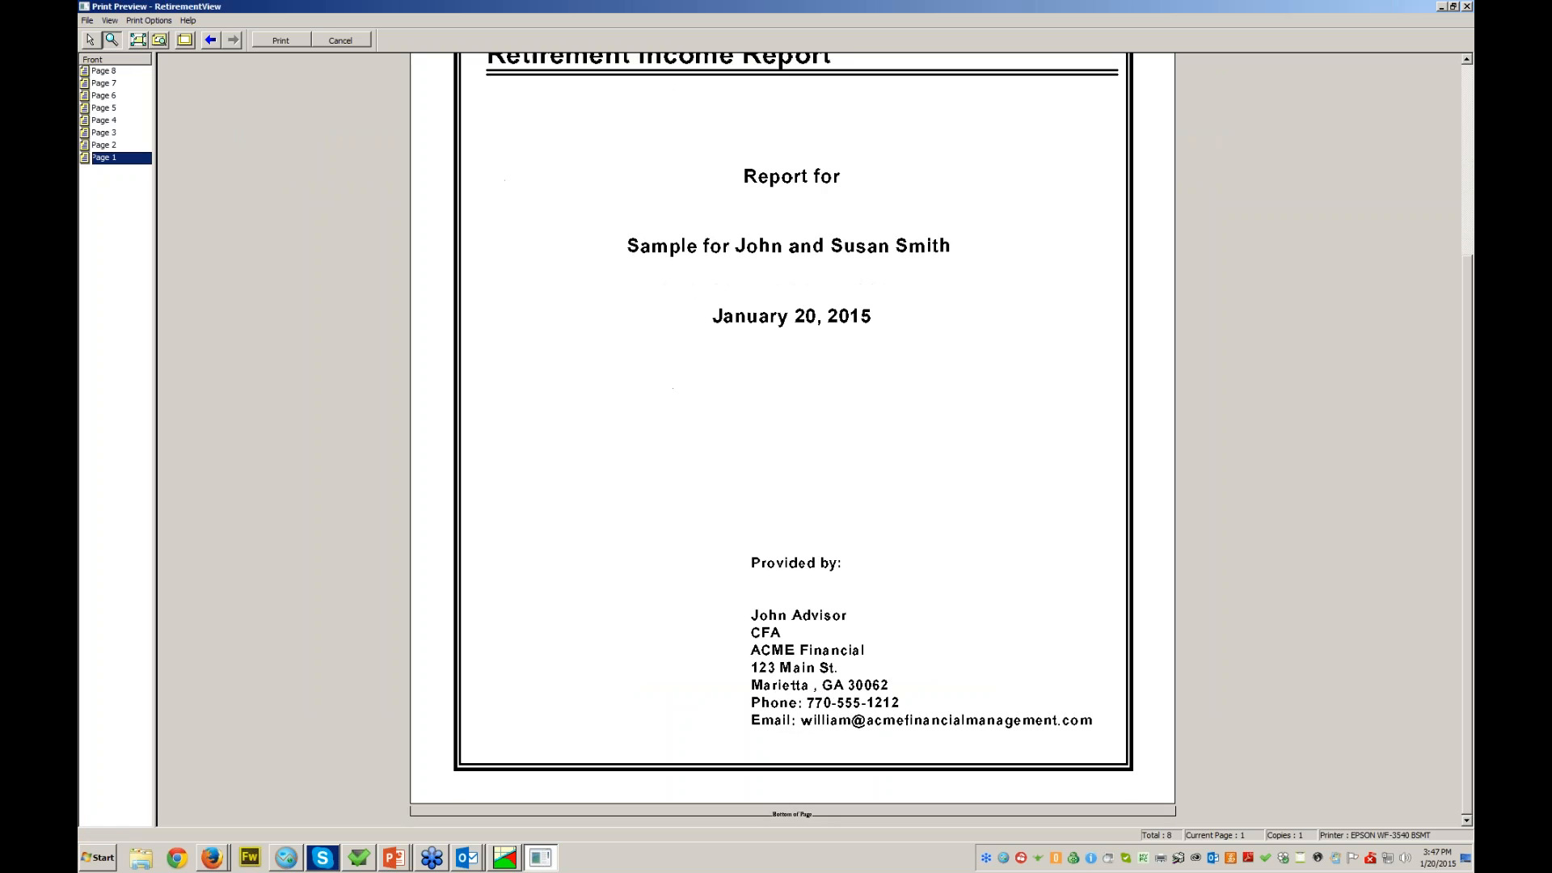
scroll(792, 440, up, 3)
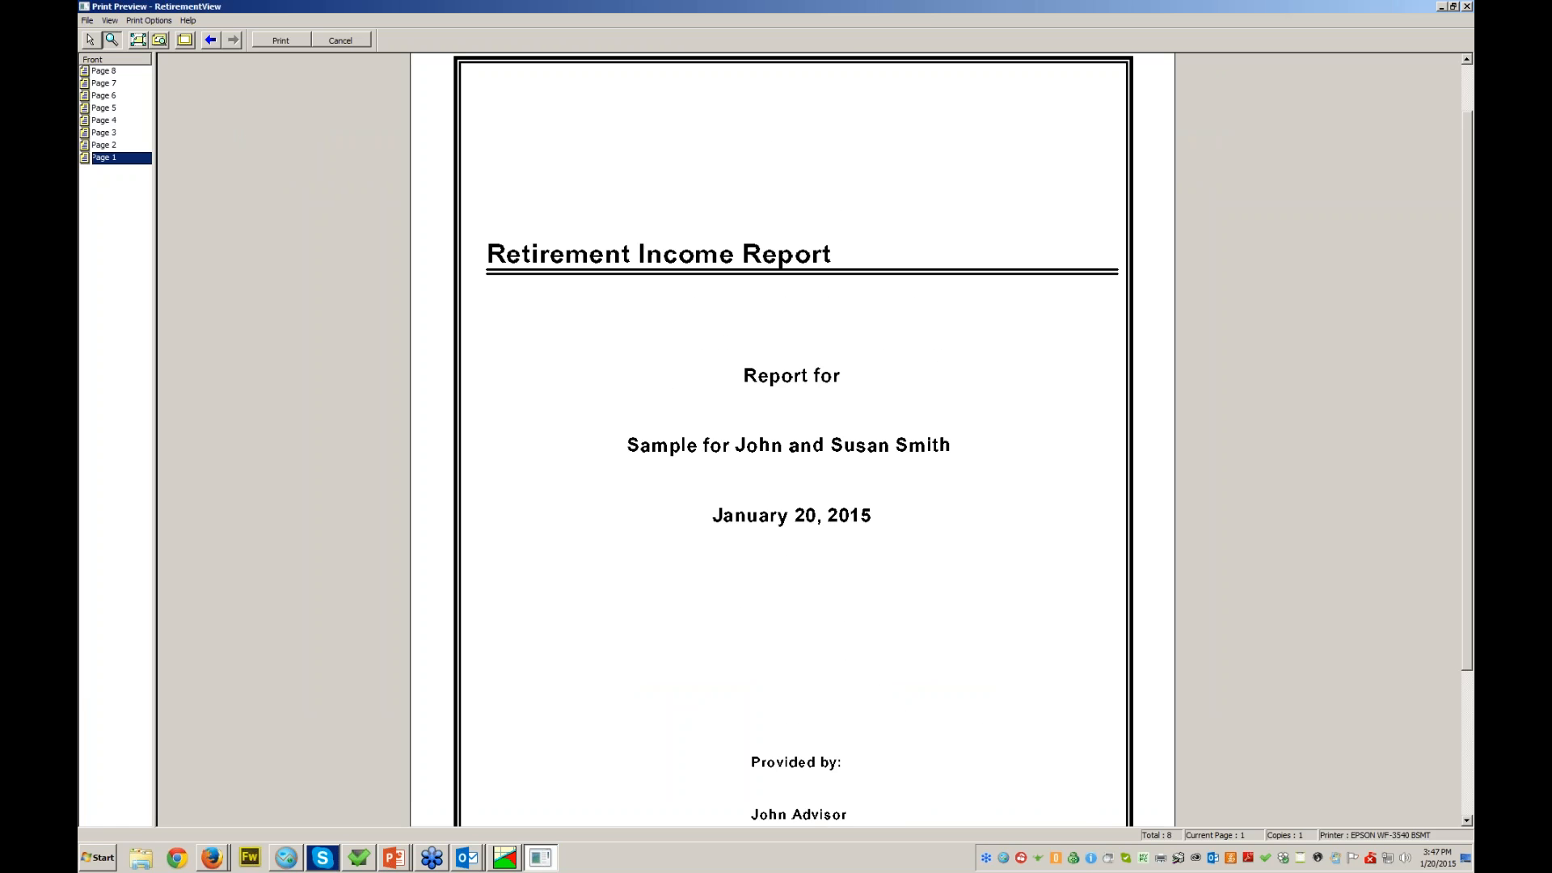
scroll(792, 437, down, 5)
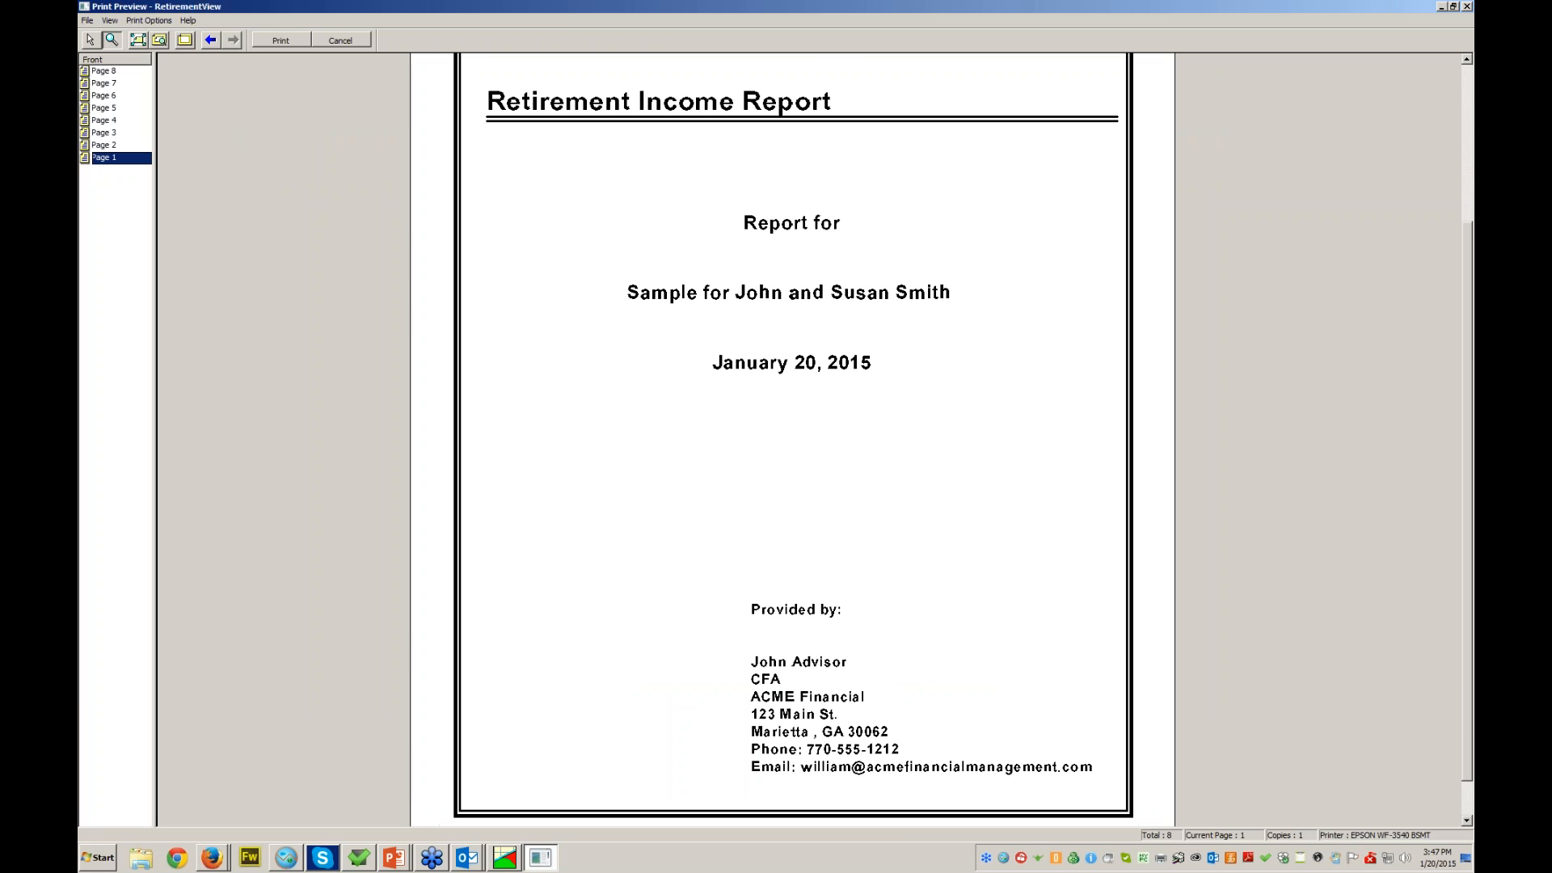
click(104, 145)
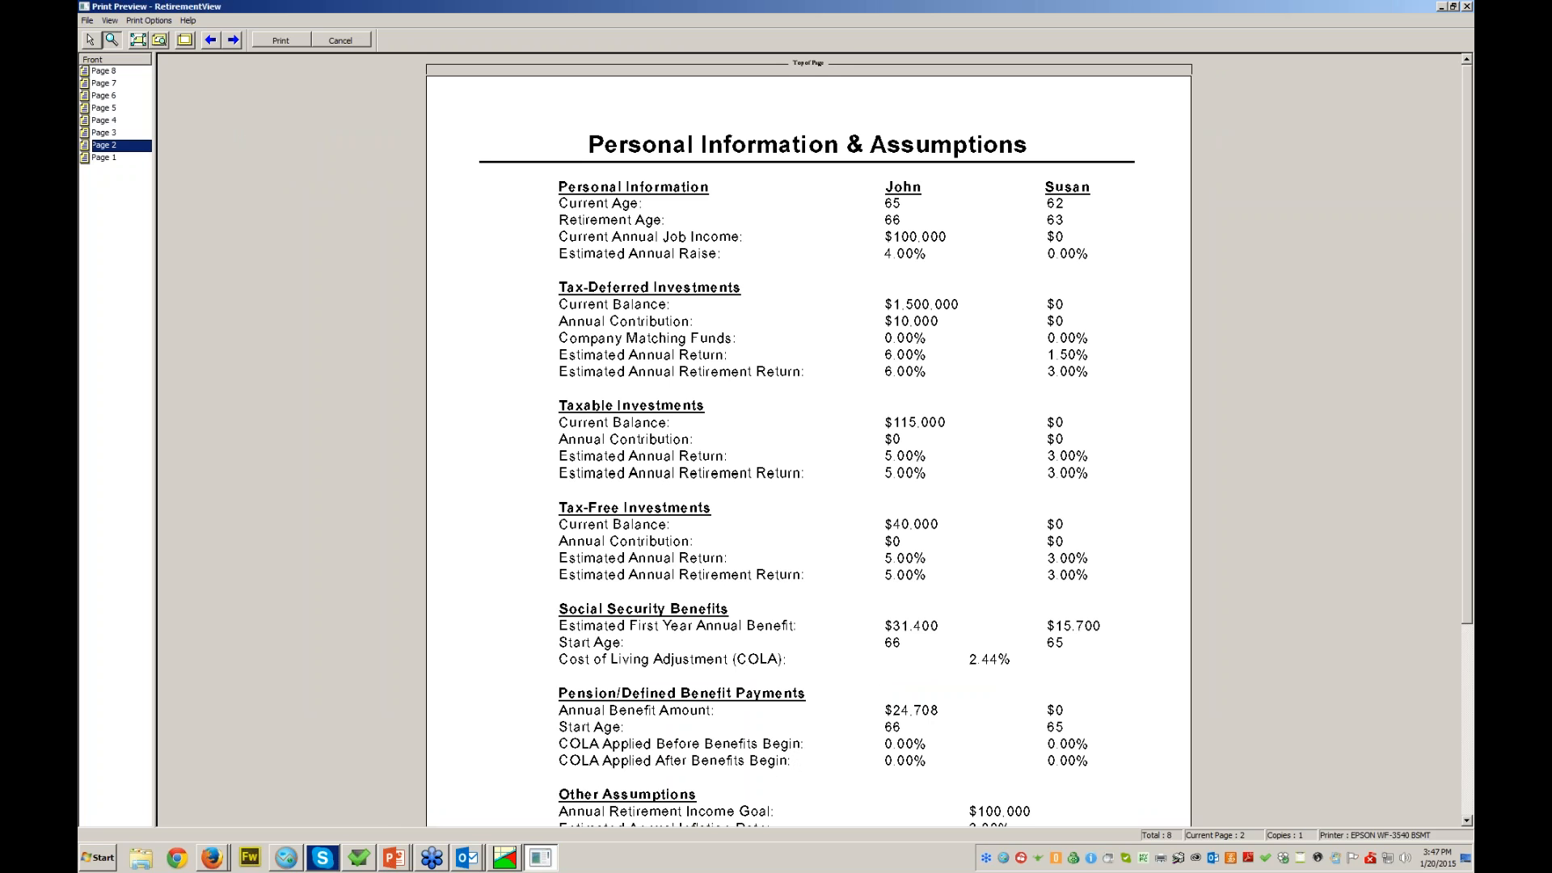
scroll(808, 437, down, 3)
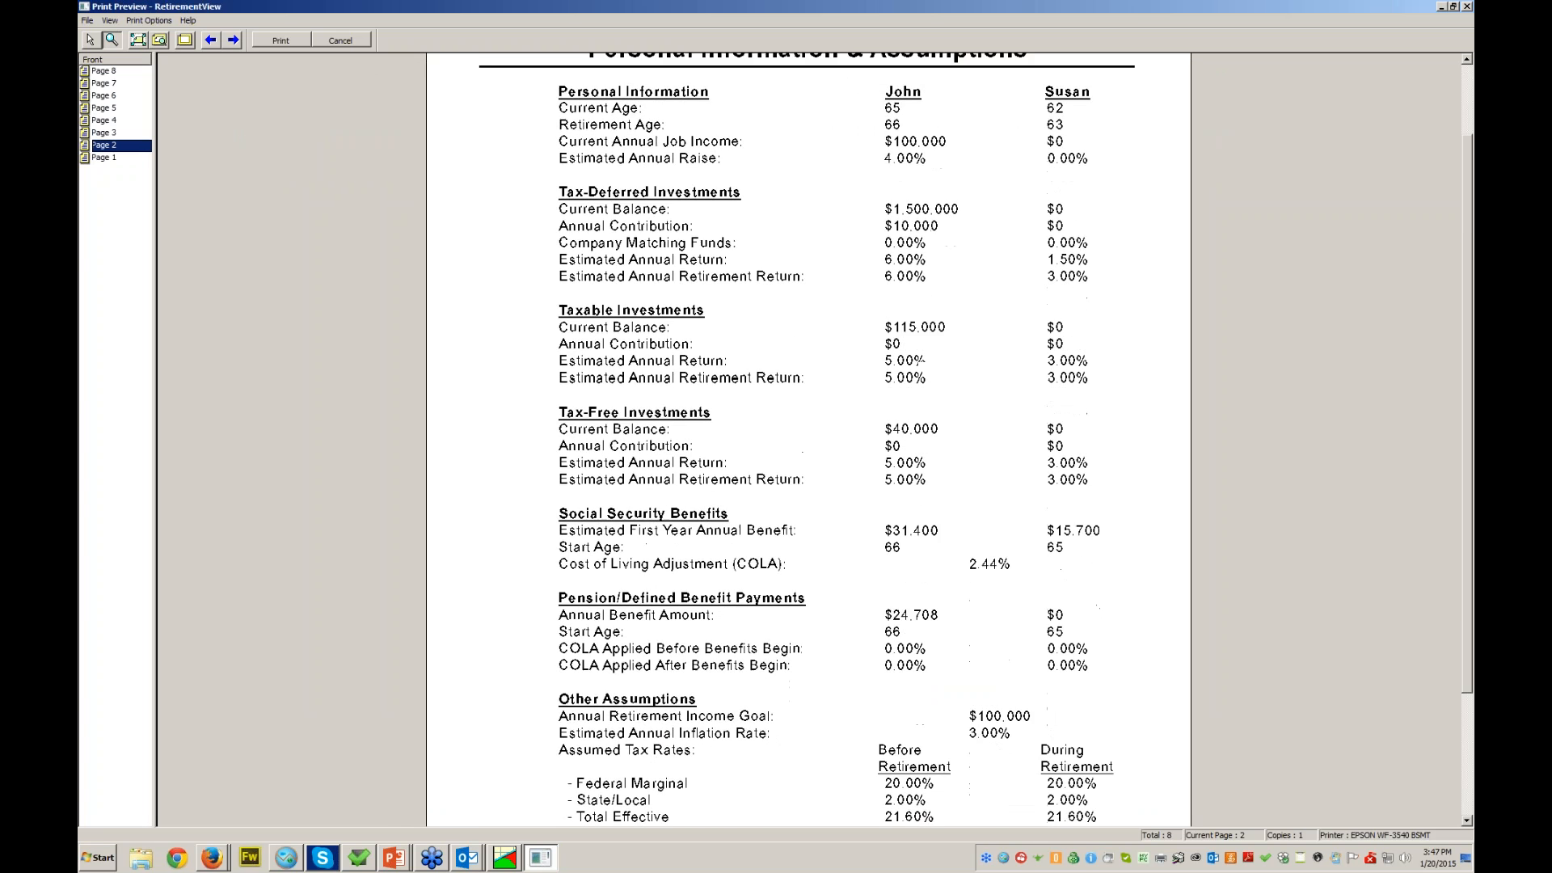
scroll(808, 436, up, 3)
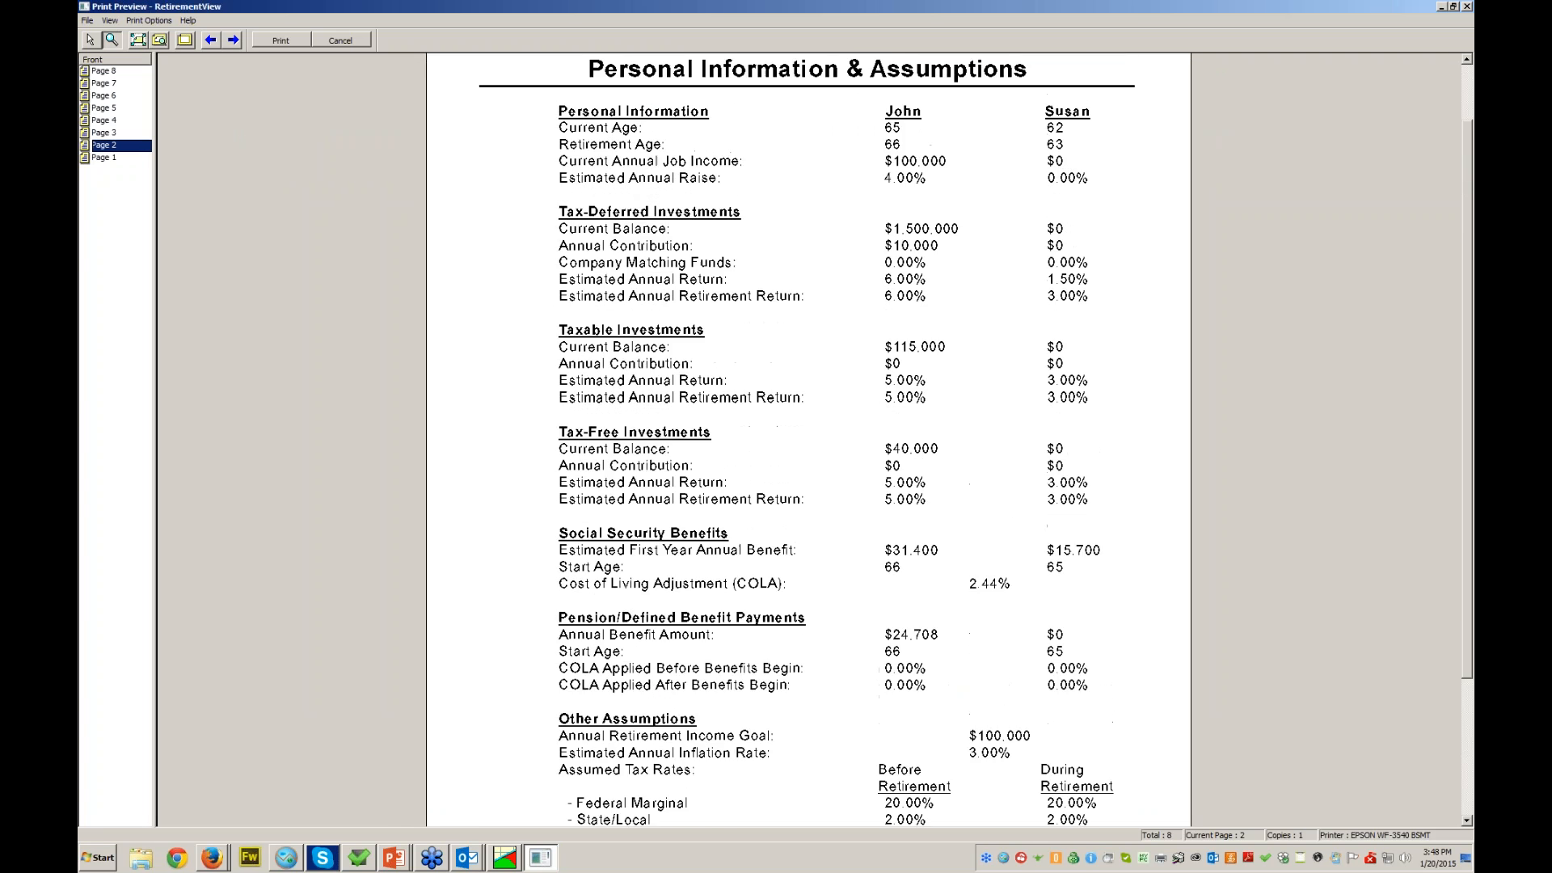
scroll(808, 436, down, 1)
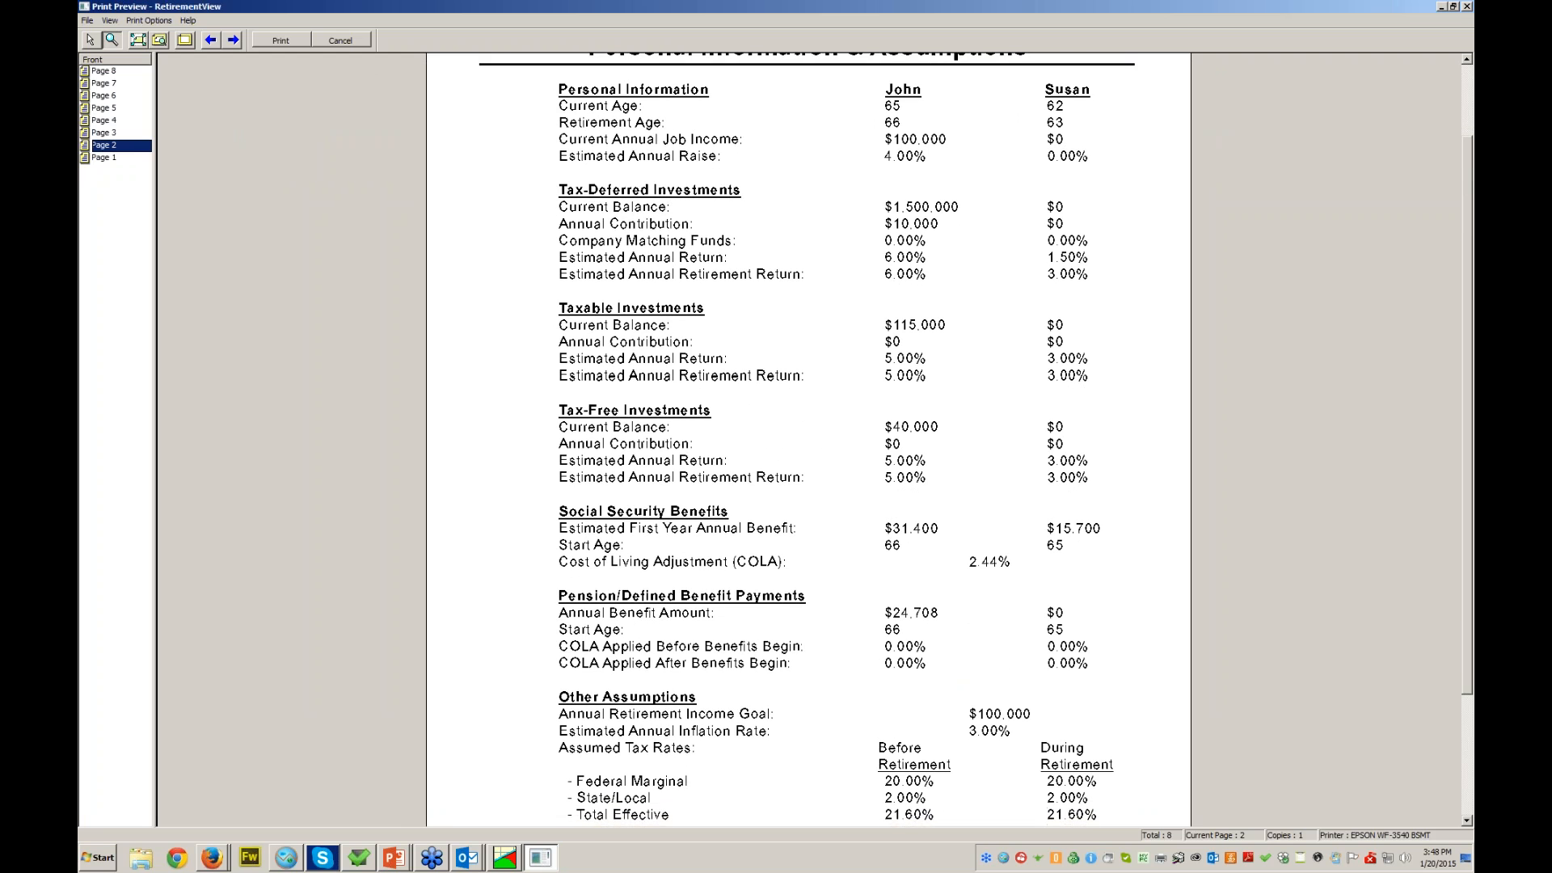
- Page through Cash Infusions, Special Expenses, graphs and spreadsheet to the final Important Notes page
click(104, 133)
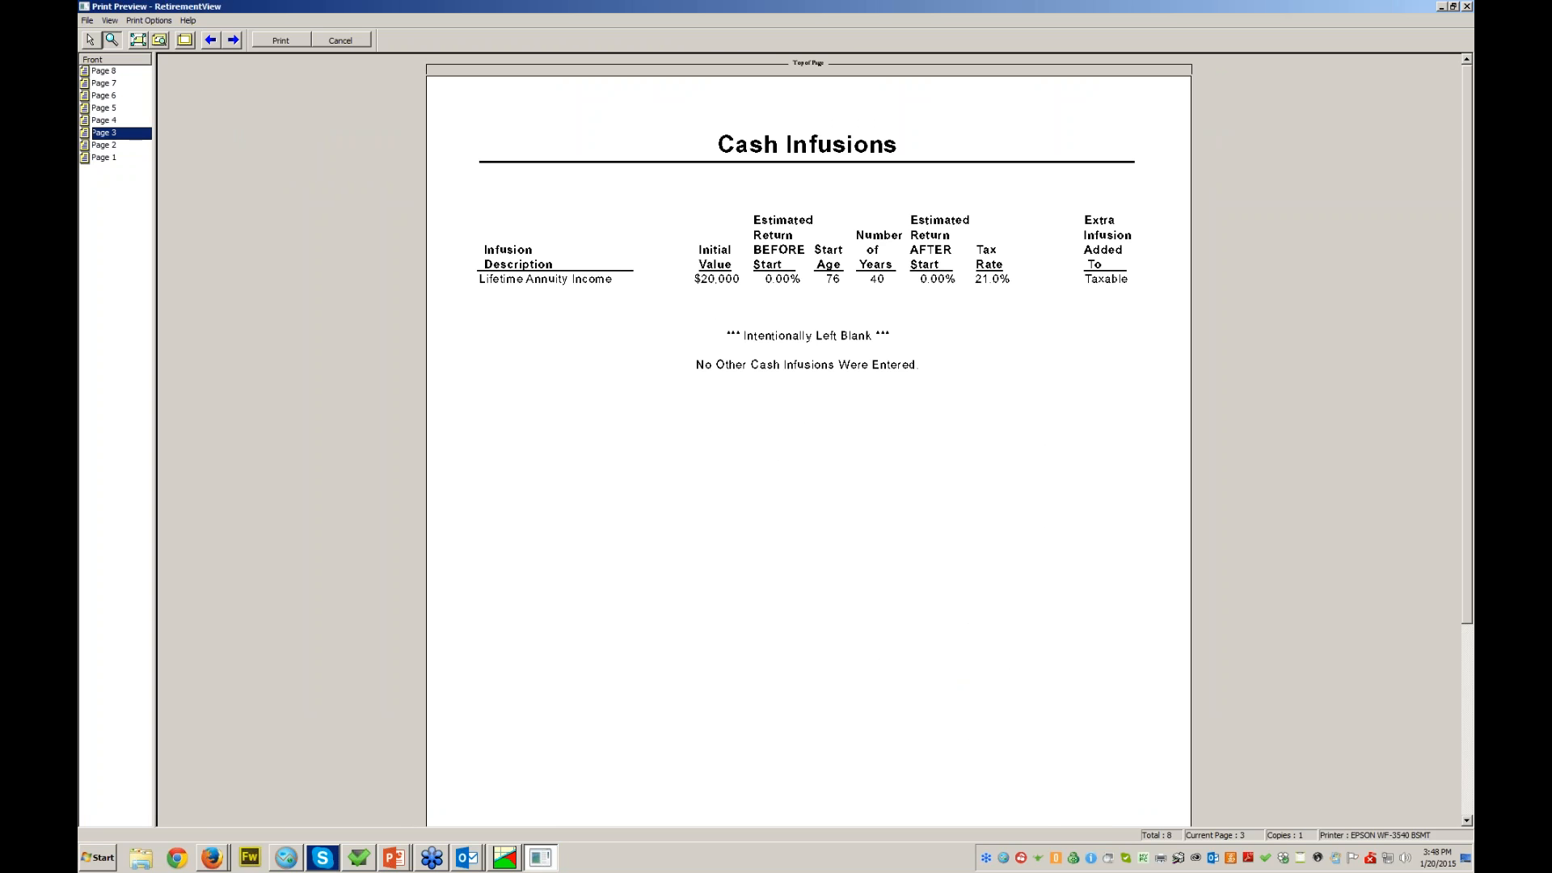
click(105, 120)
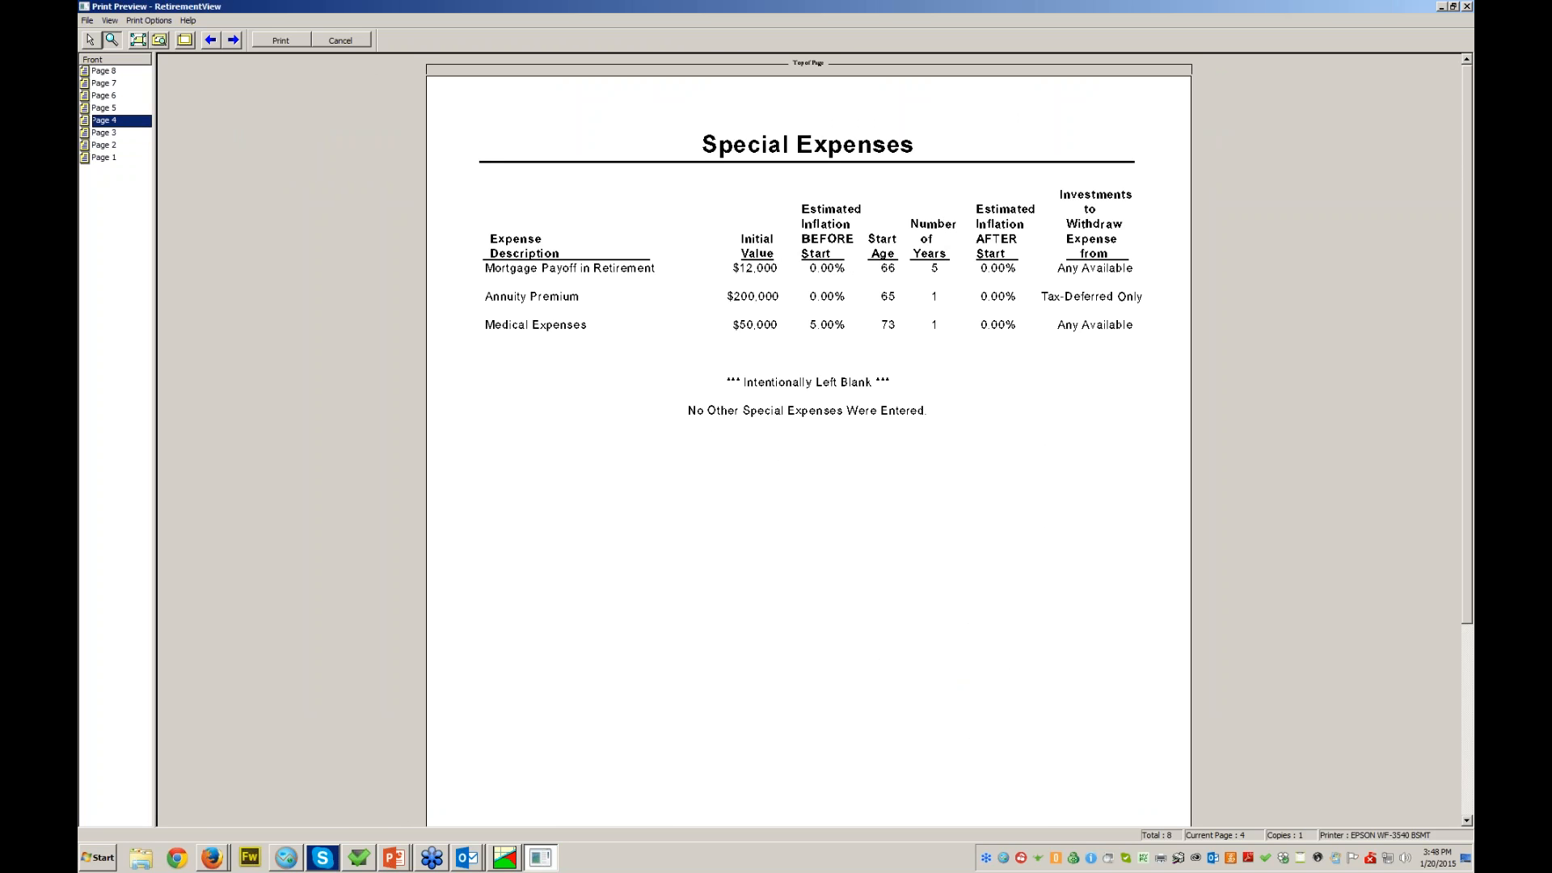
click(104, 108)
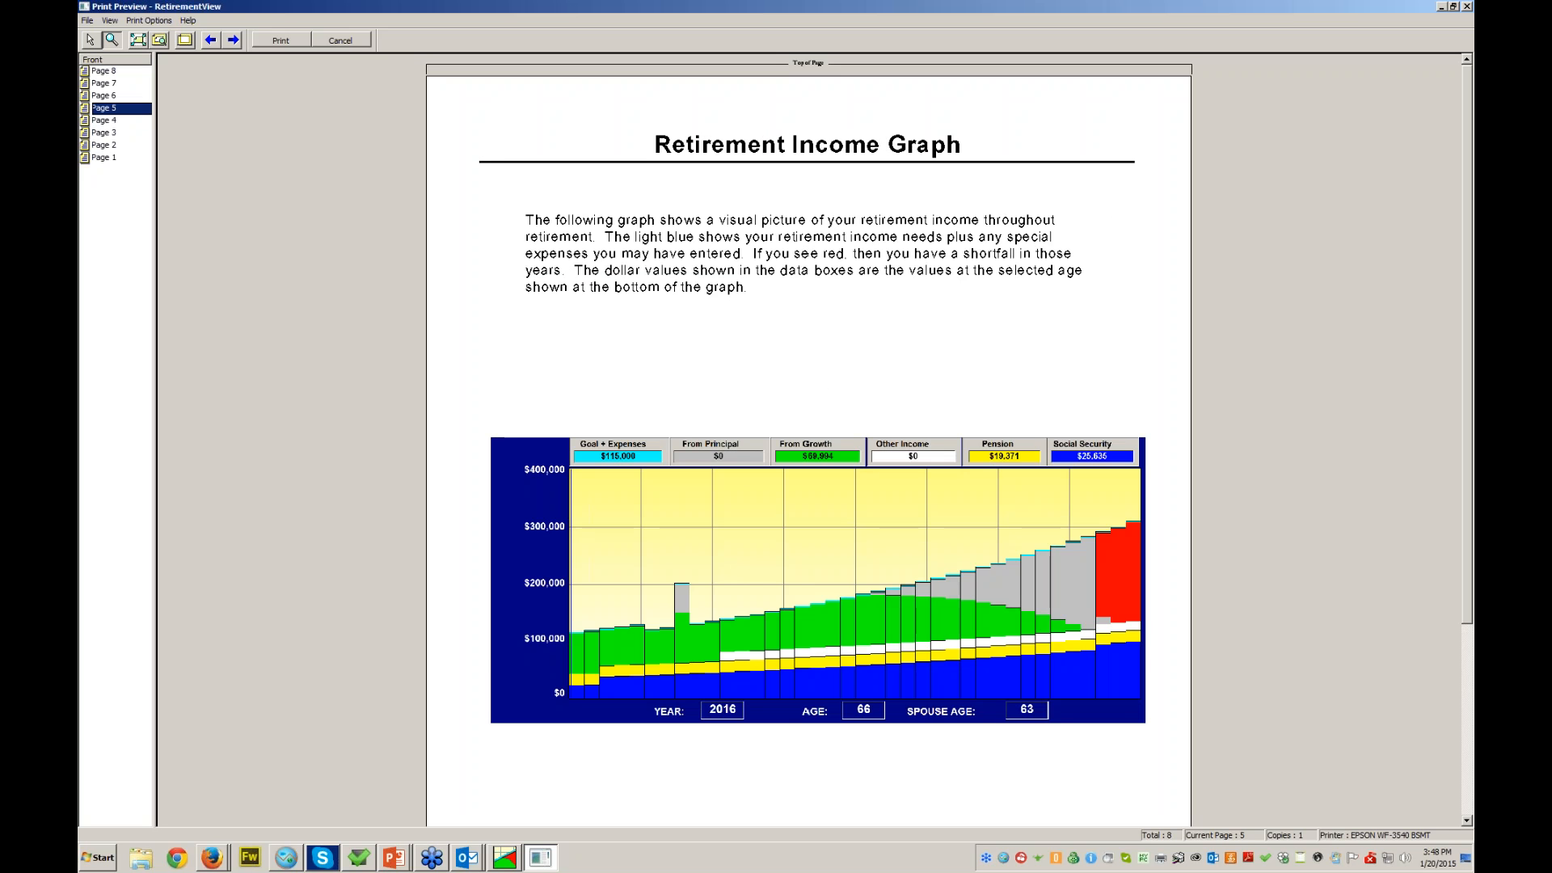
click(105, 95)
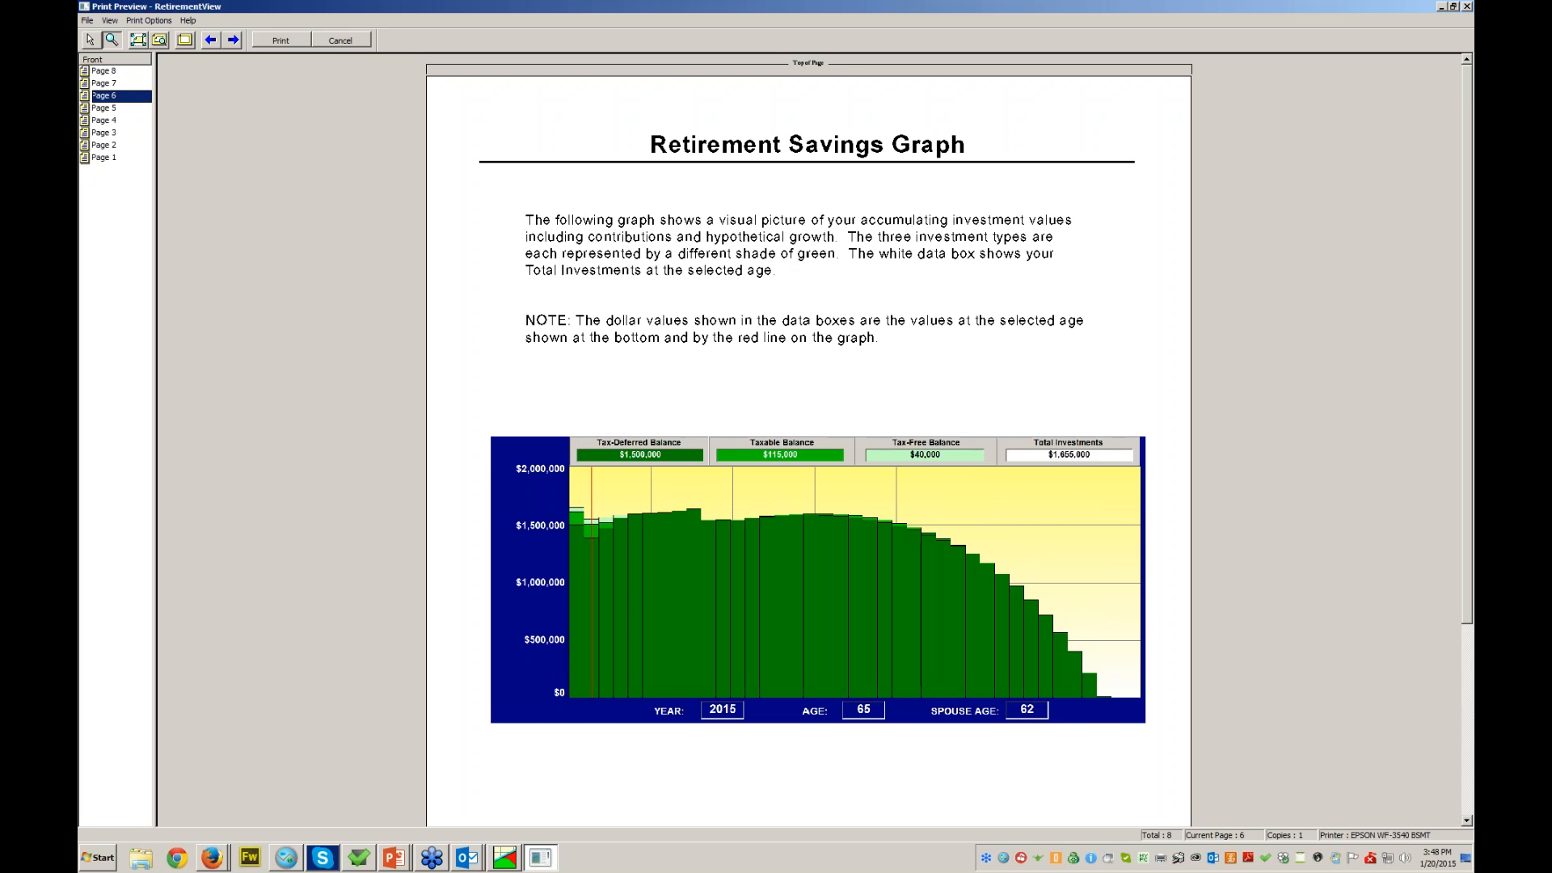
click(104, 83)
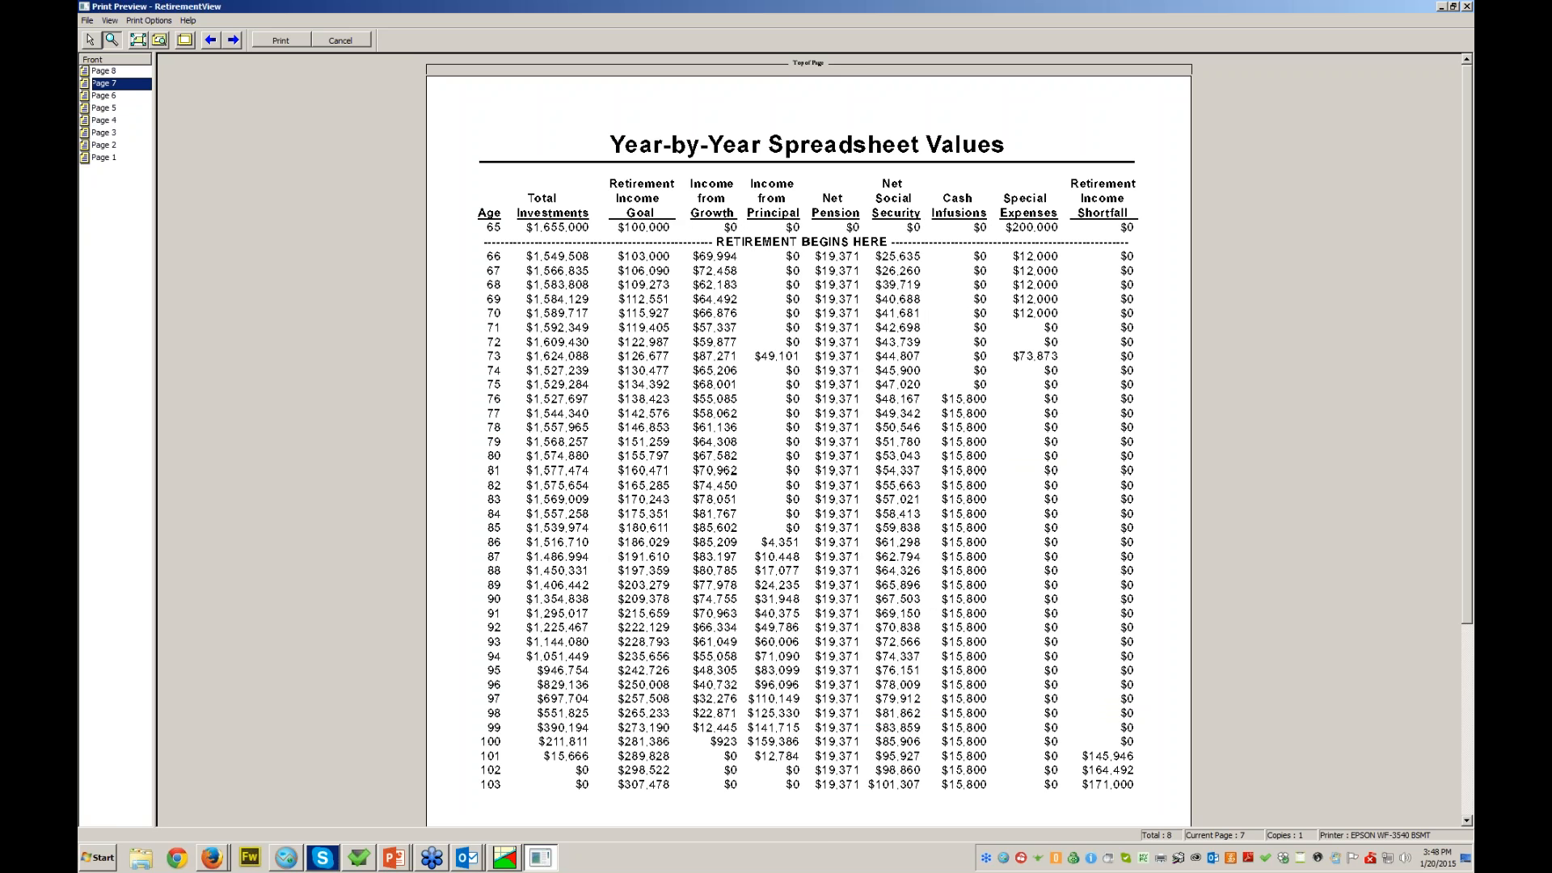
scroll(808, 420, down, 5)
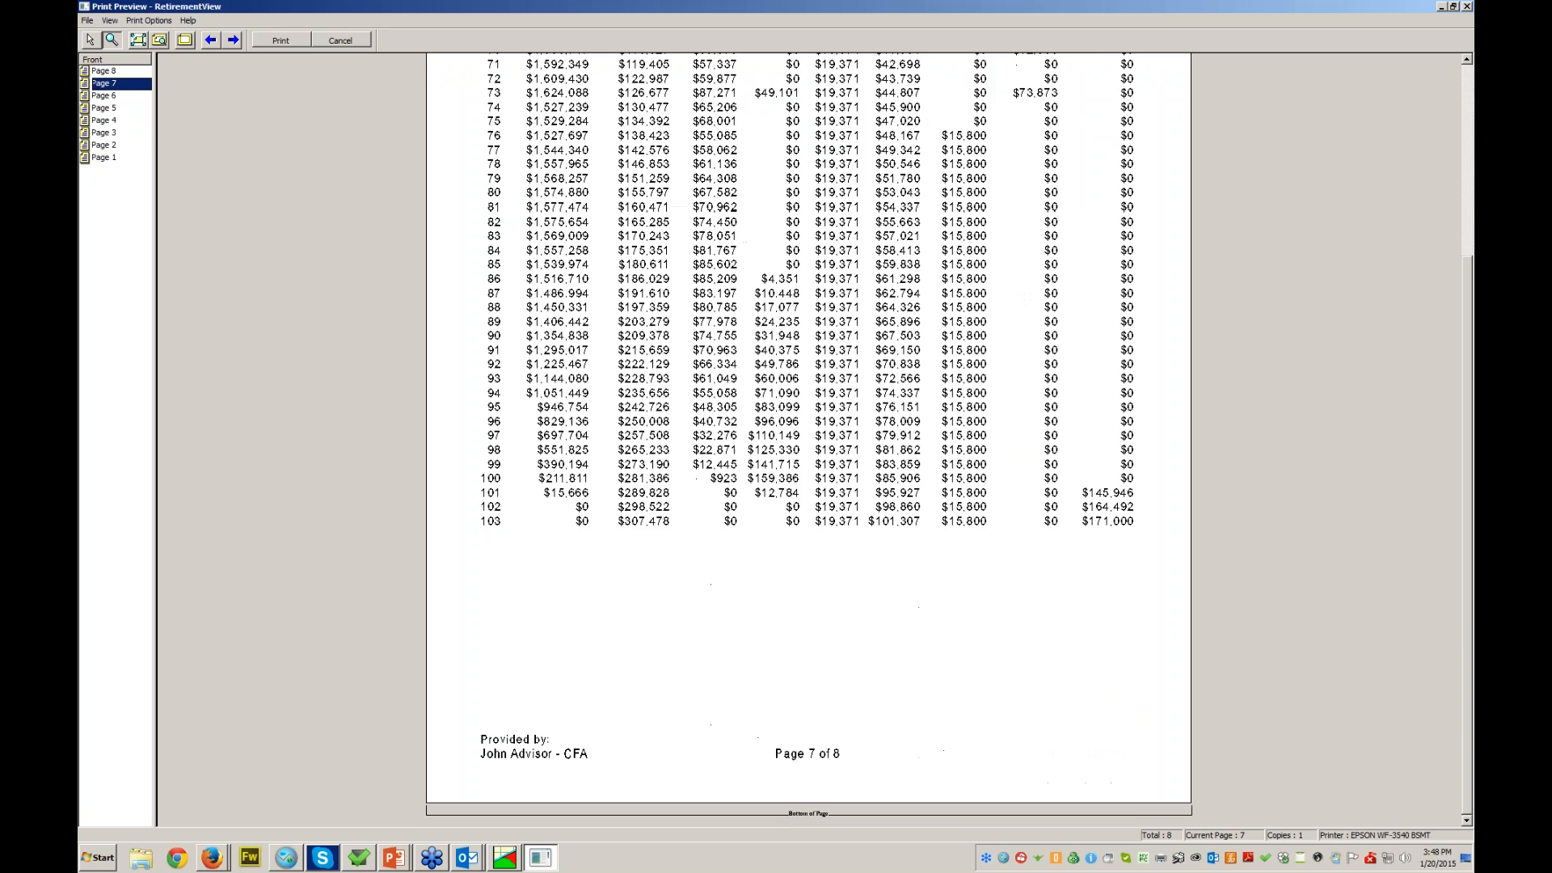
scroll(808, 420, up, 5)
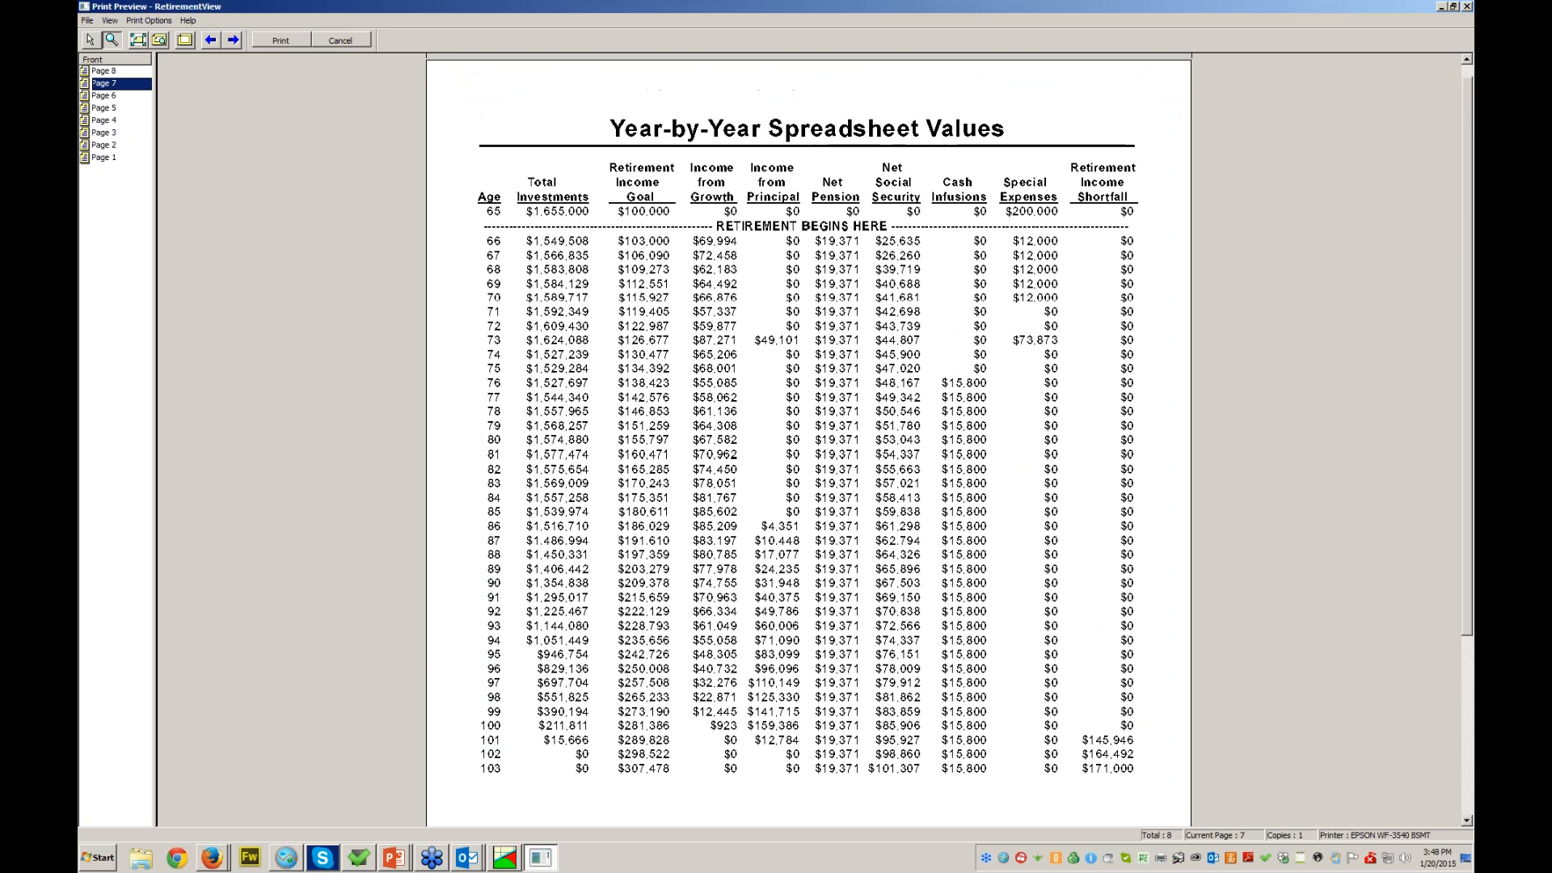
scroll(809, 421, down, 1)
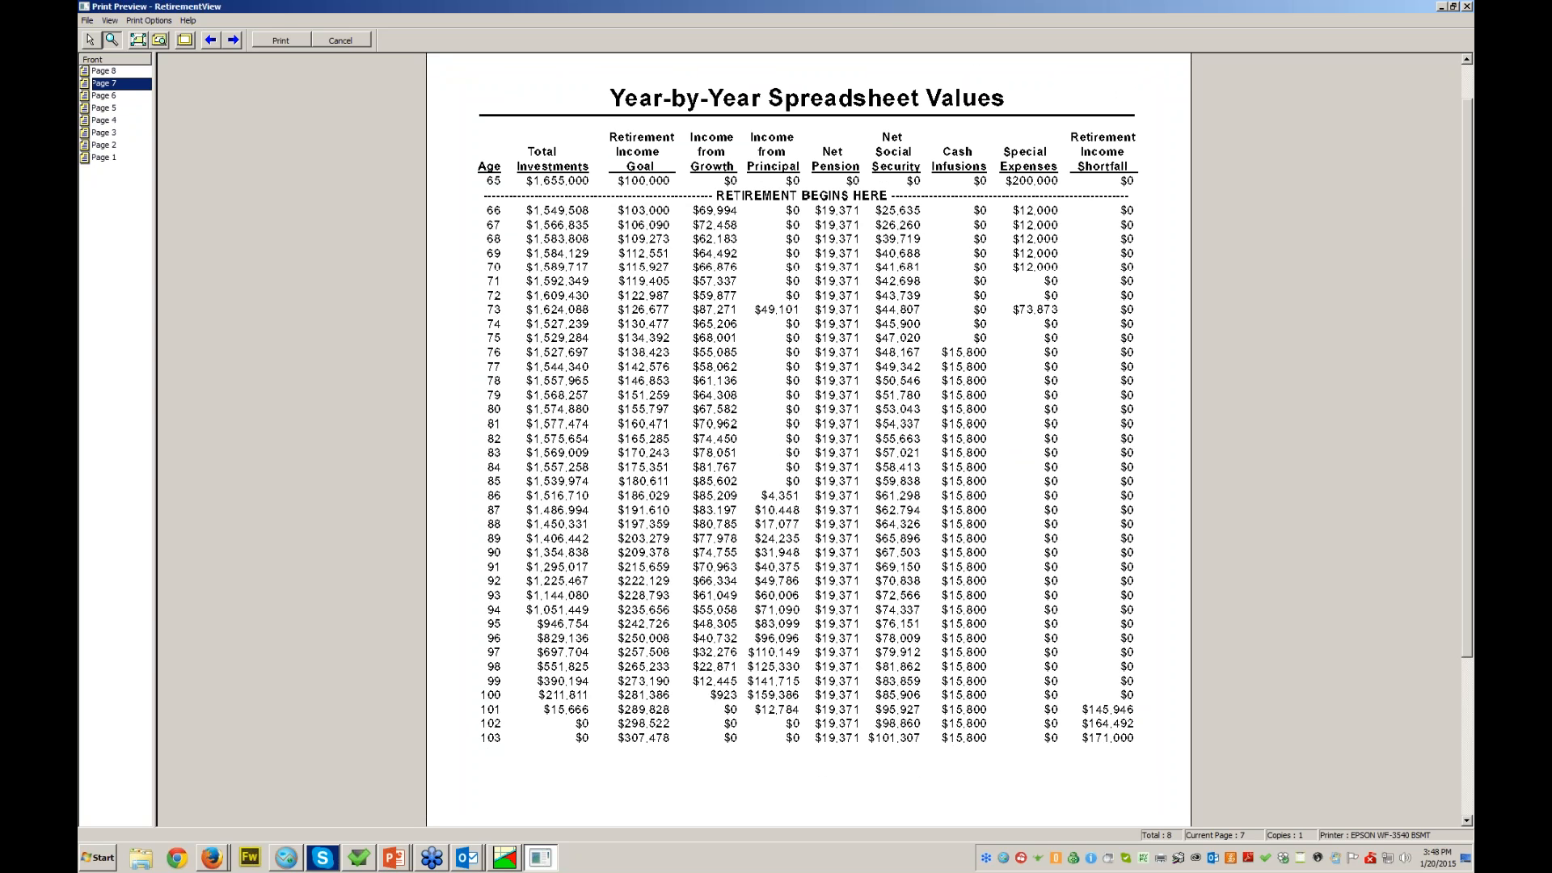
click(104, 71)
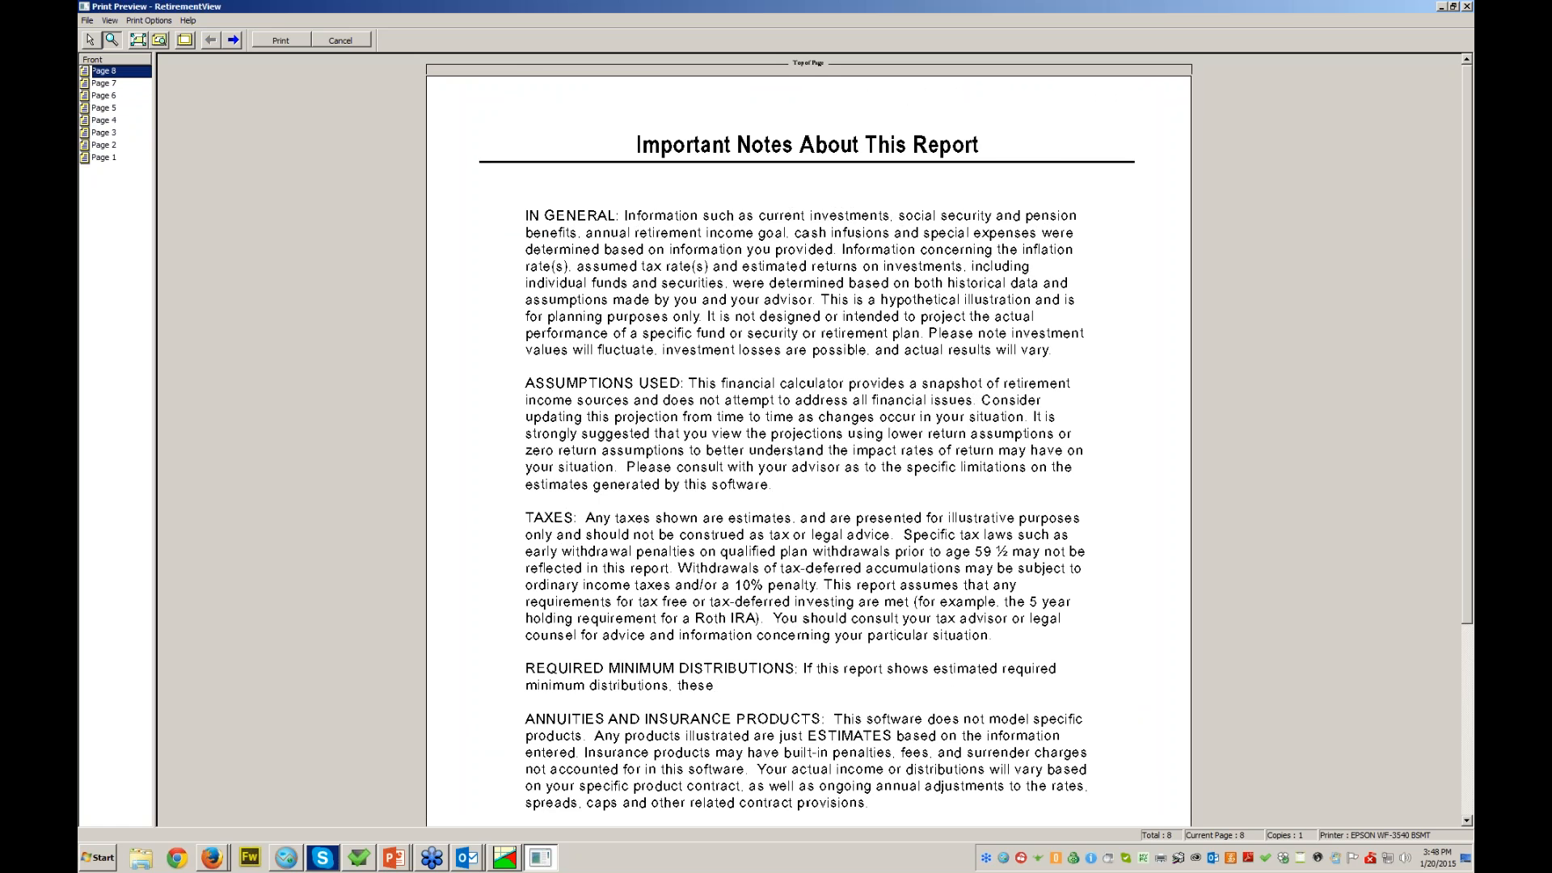
scroll(809, 436, down, 3)
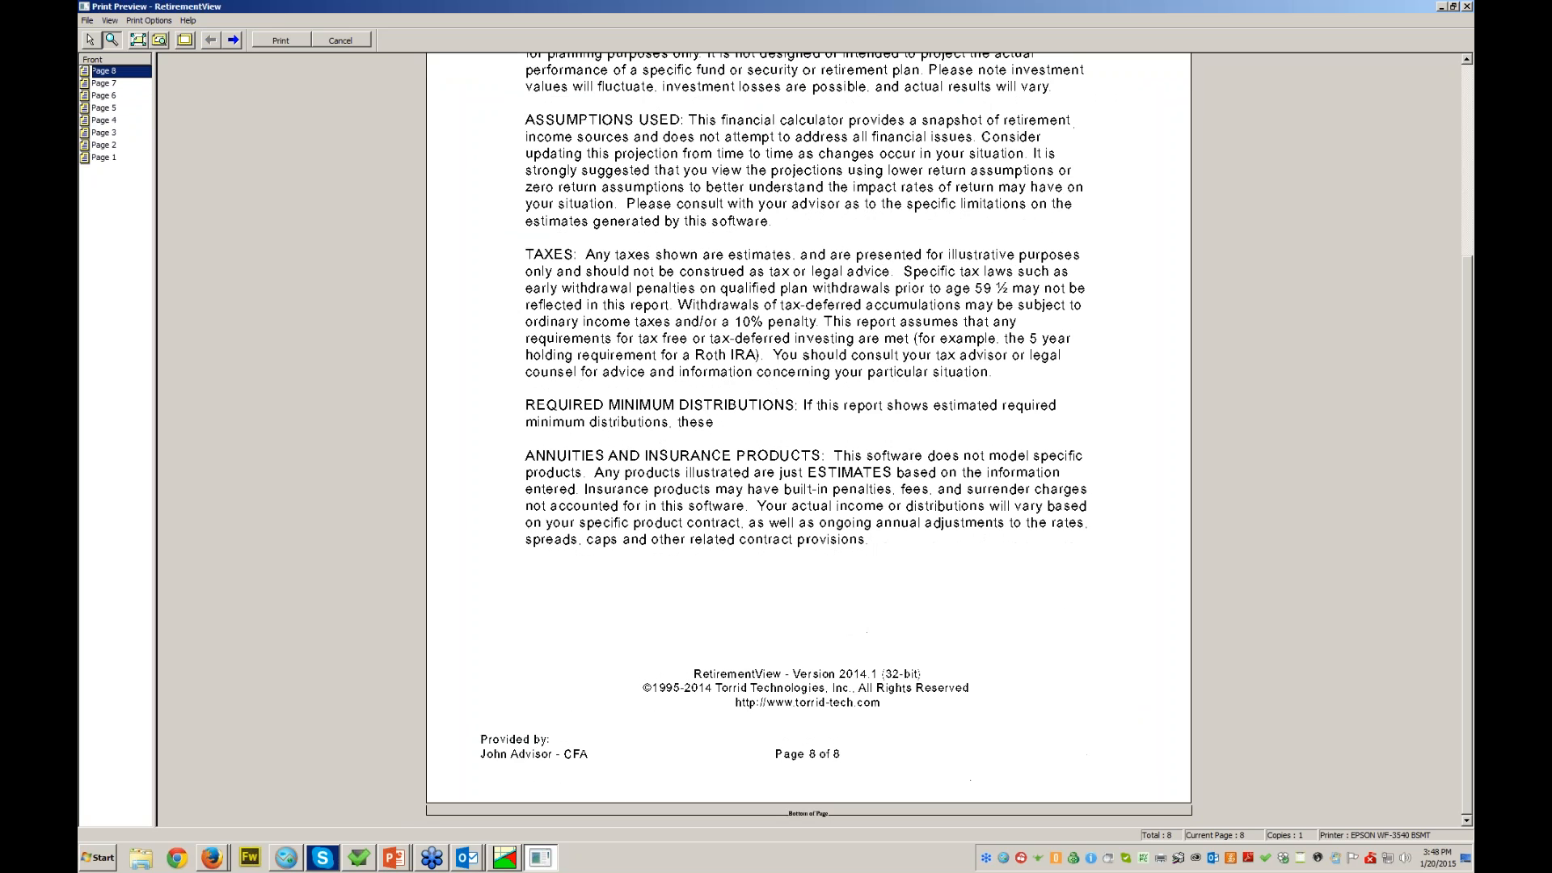
scroll(808, 437, up, 3)
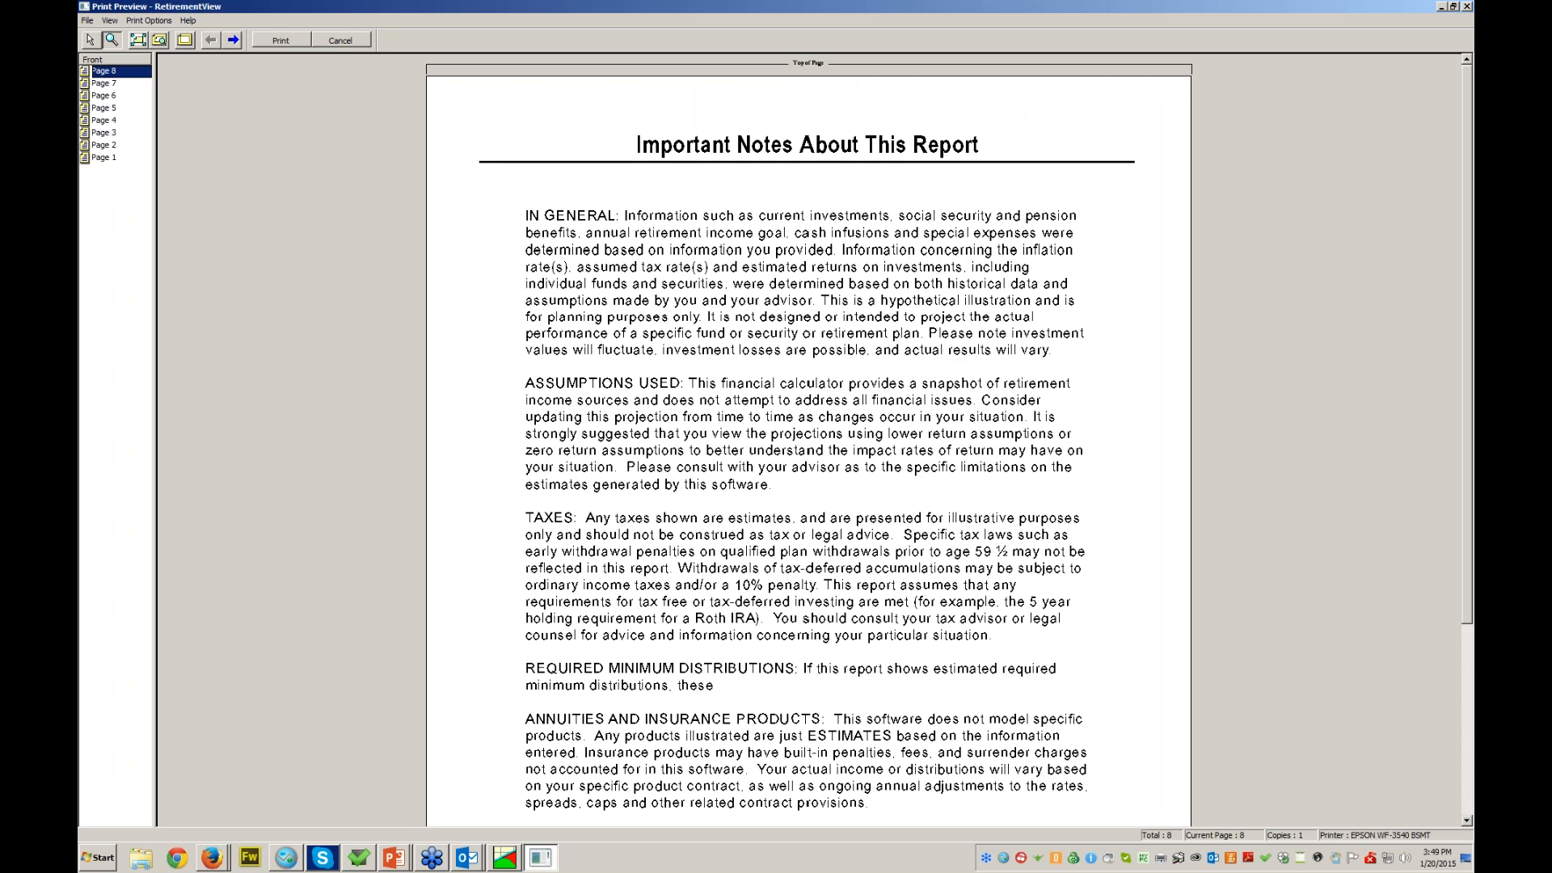
- Cancel the print preview to return to the plan
click(341, 39)
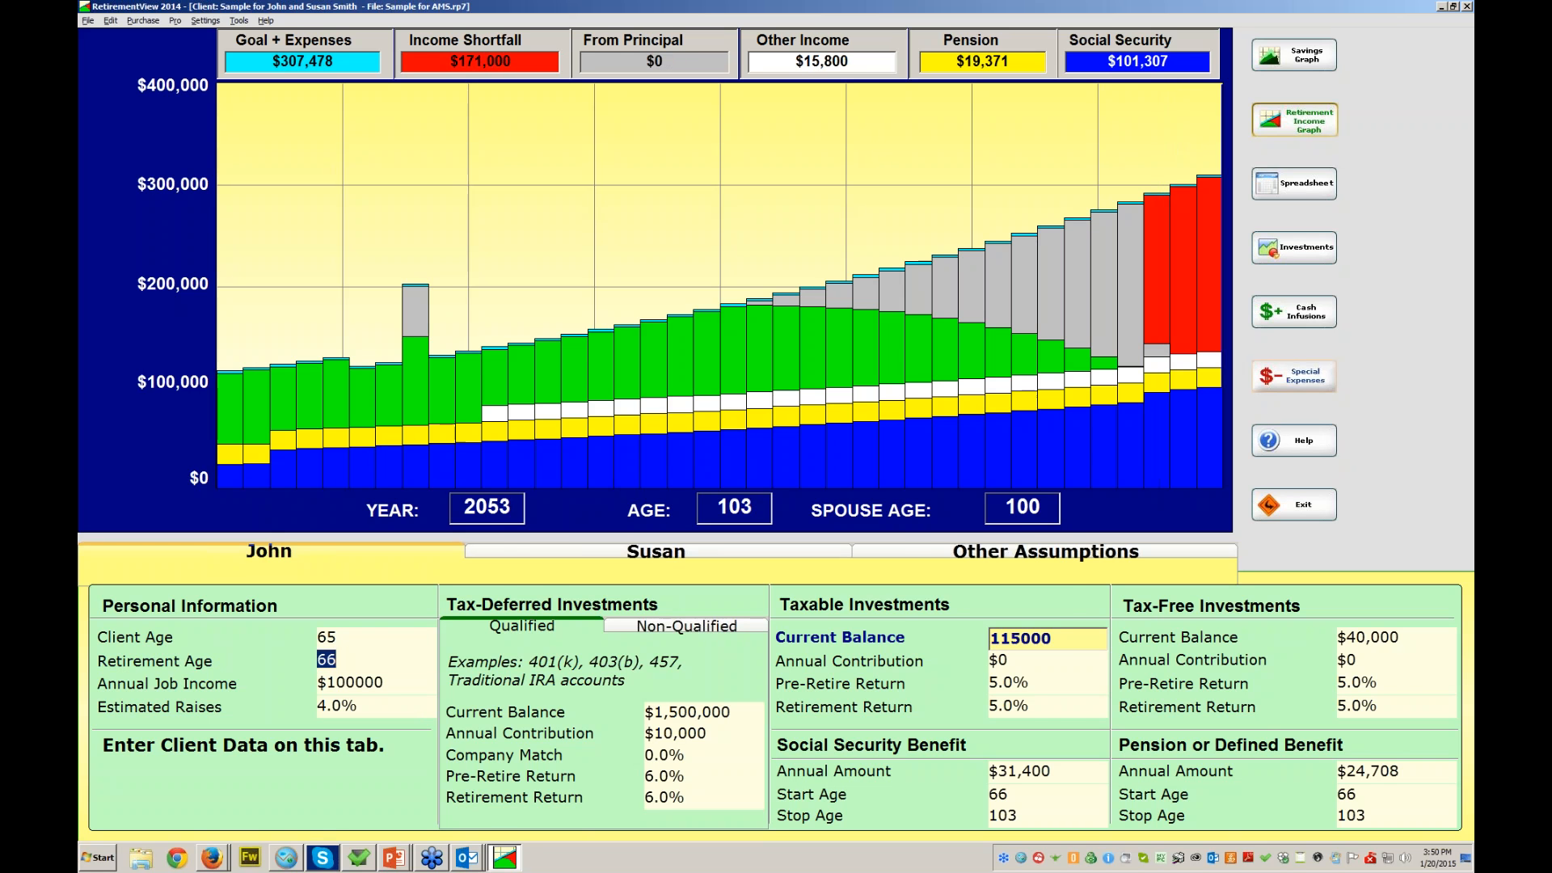
- Rename the Annuity Purchase special expense to 'Stock Market Correction' and view the savings graph
click(1293, 375)
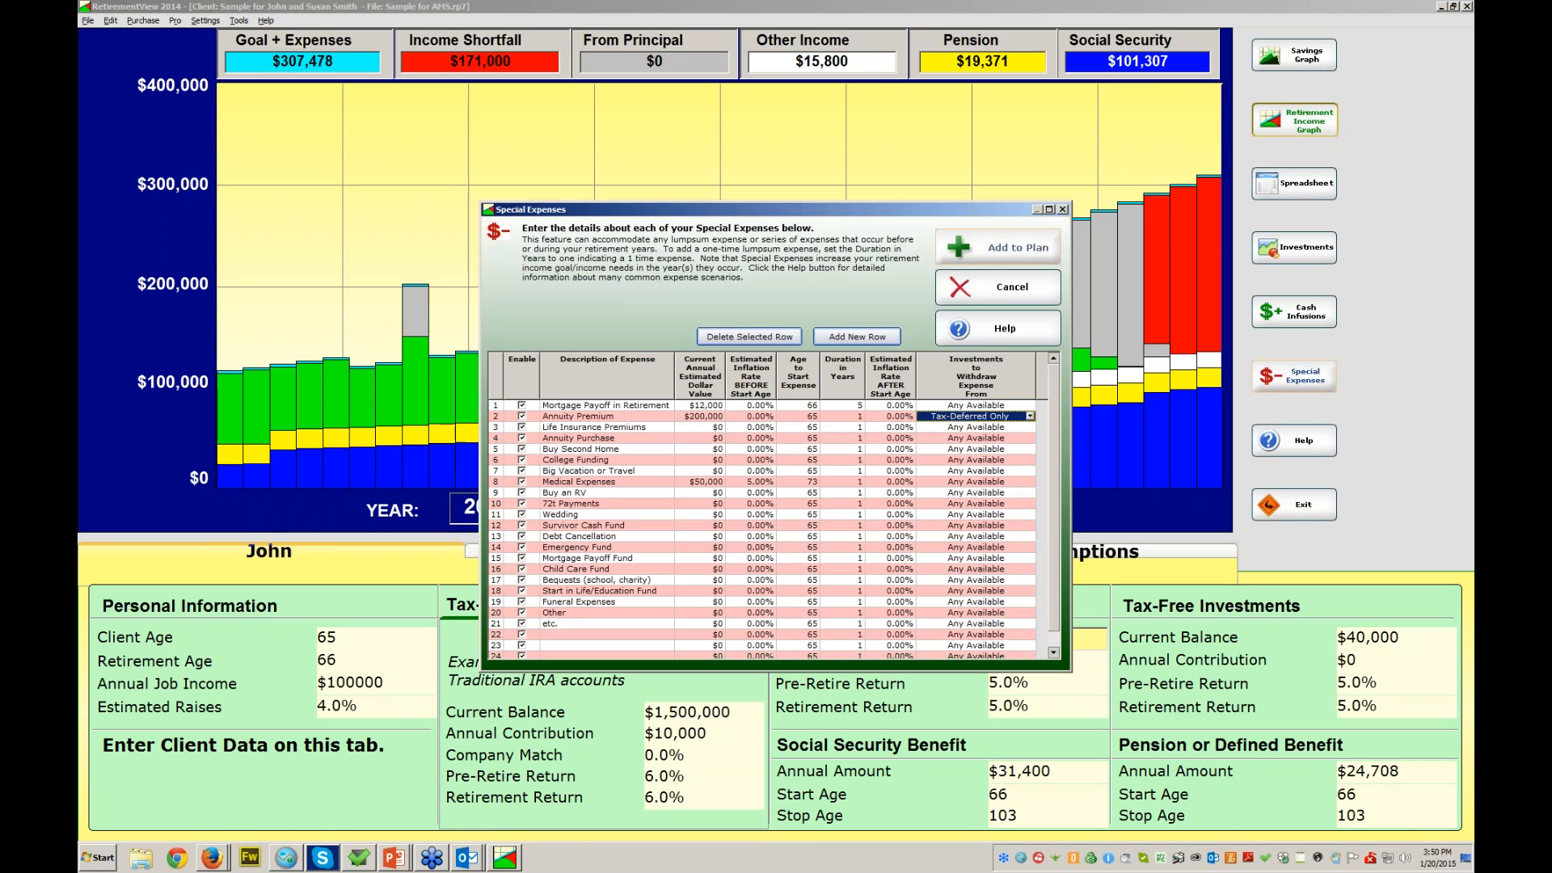
scroll(762, 530, down, 1)
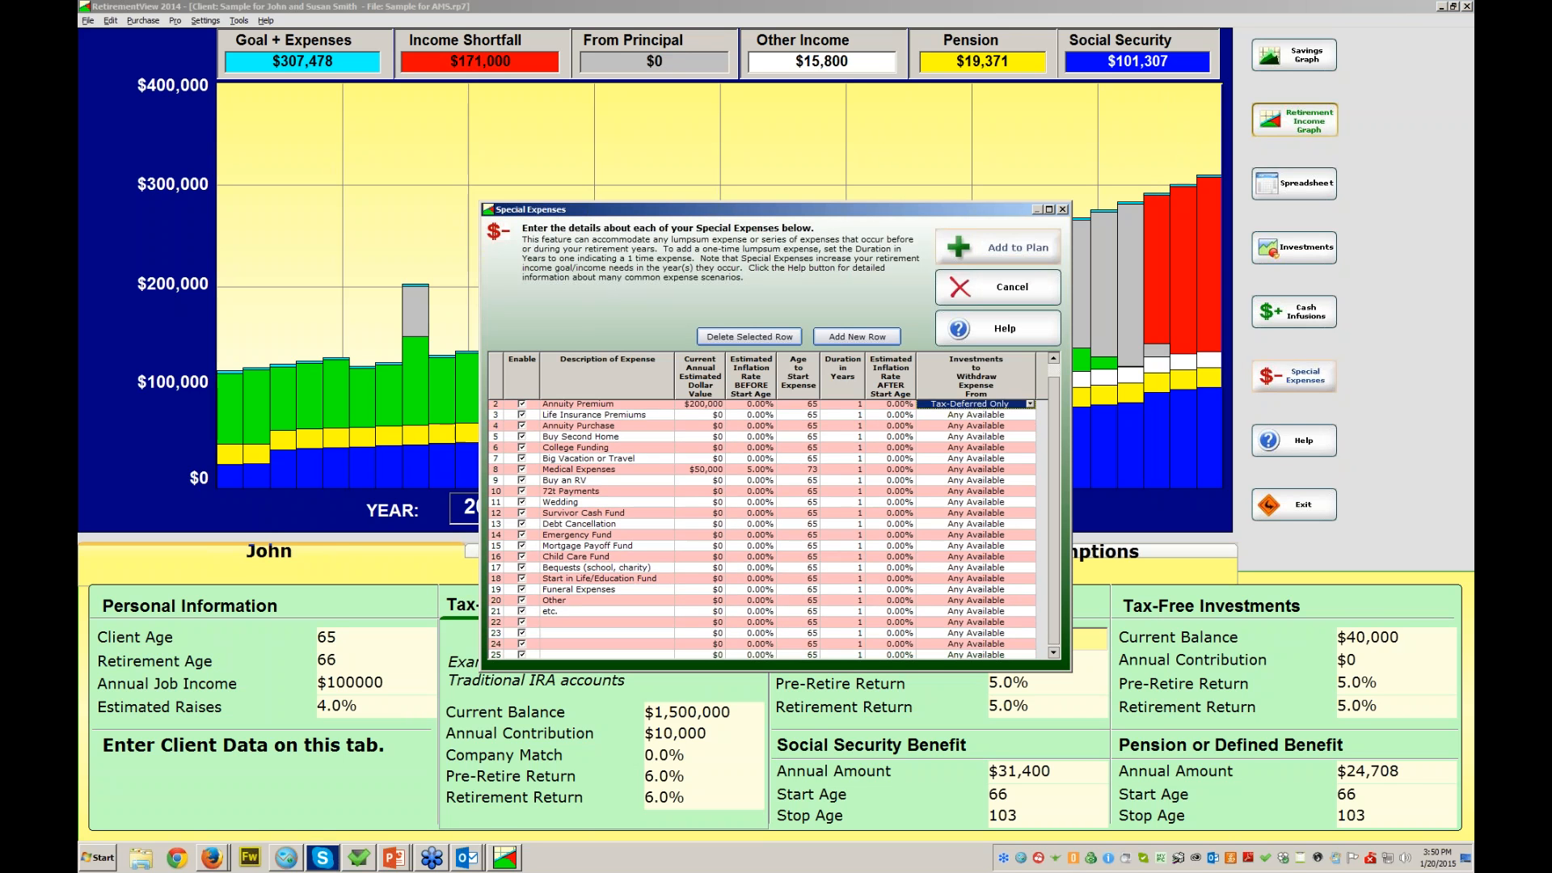
click(598, 425)
text(St)
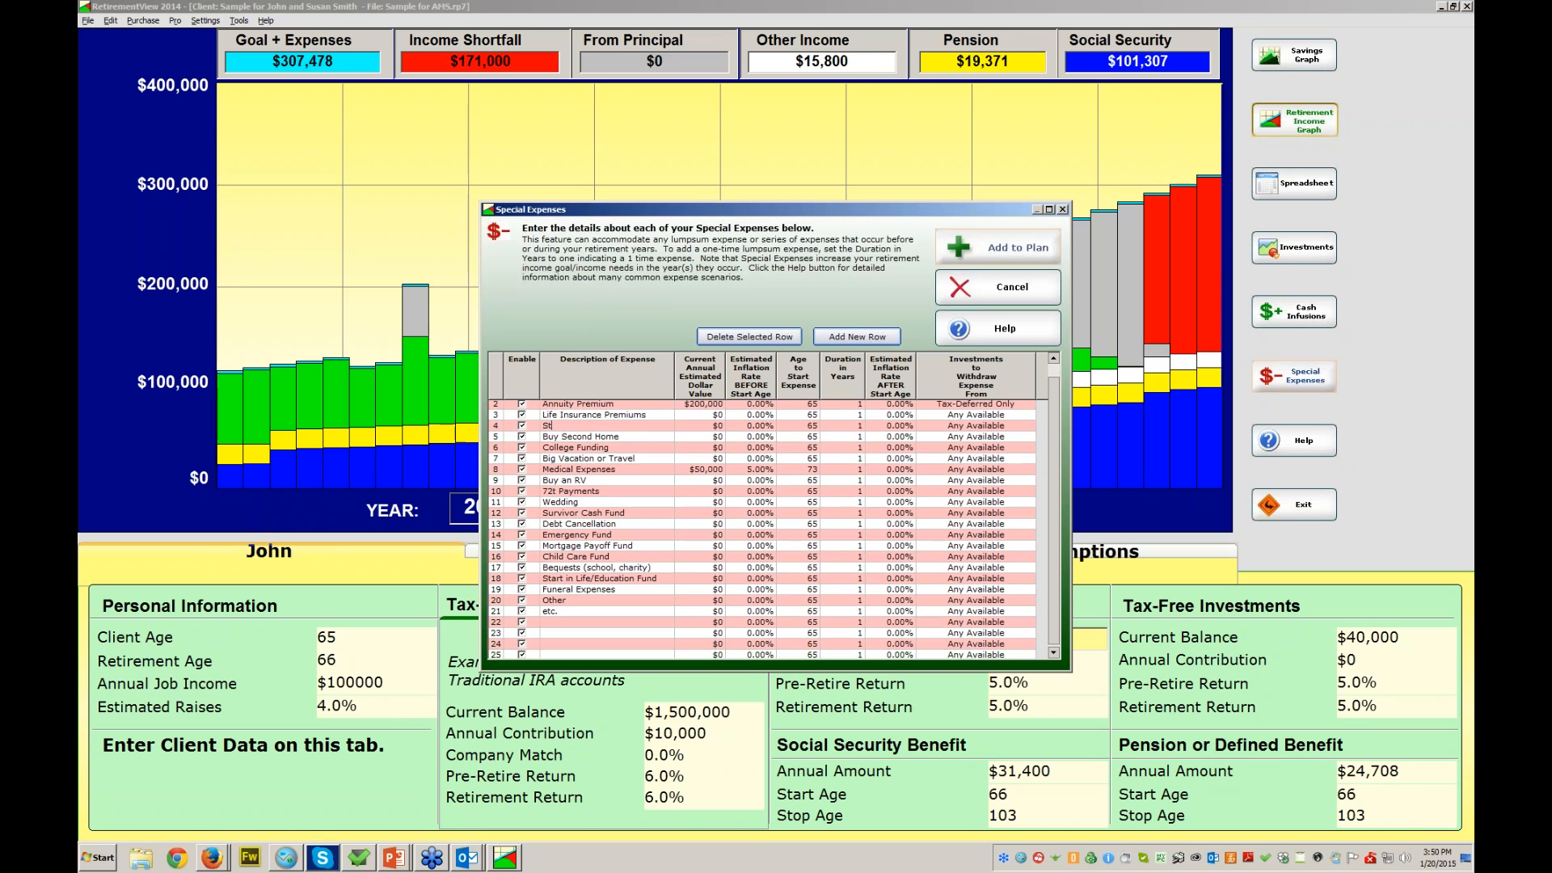
text(ock Market Crorection)
key(BackSpace)
key(BackSpace)
key(BackSpace)
key(BackSpace)
key(BackSpace)
key(BackSpace)
key(BackSpace)
key(BackSpace)
key(BackSpace)
text(orrection)
click(998, 248)
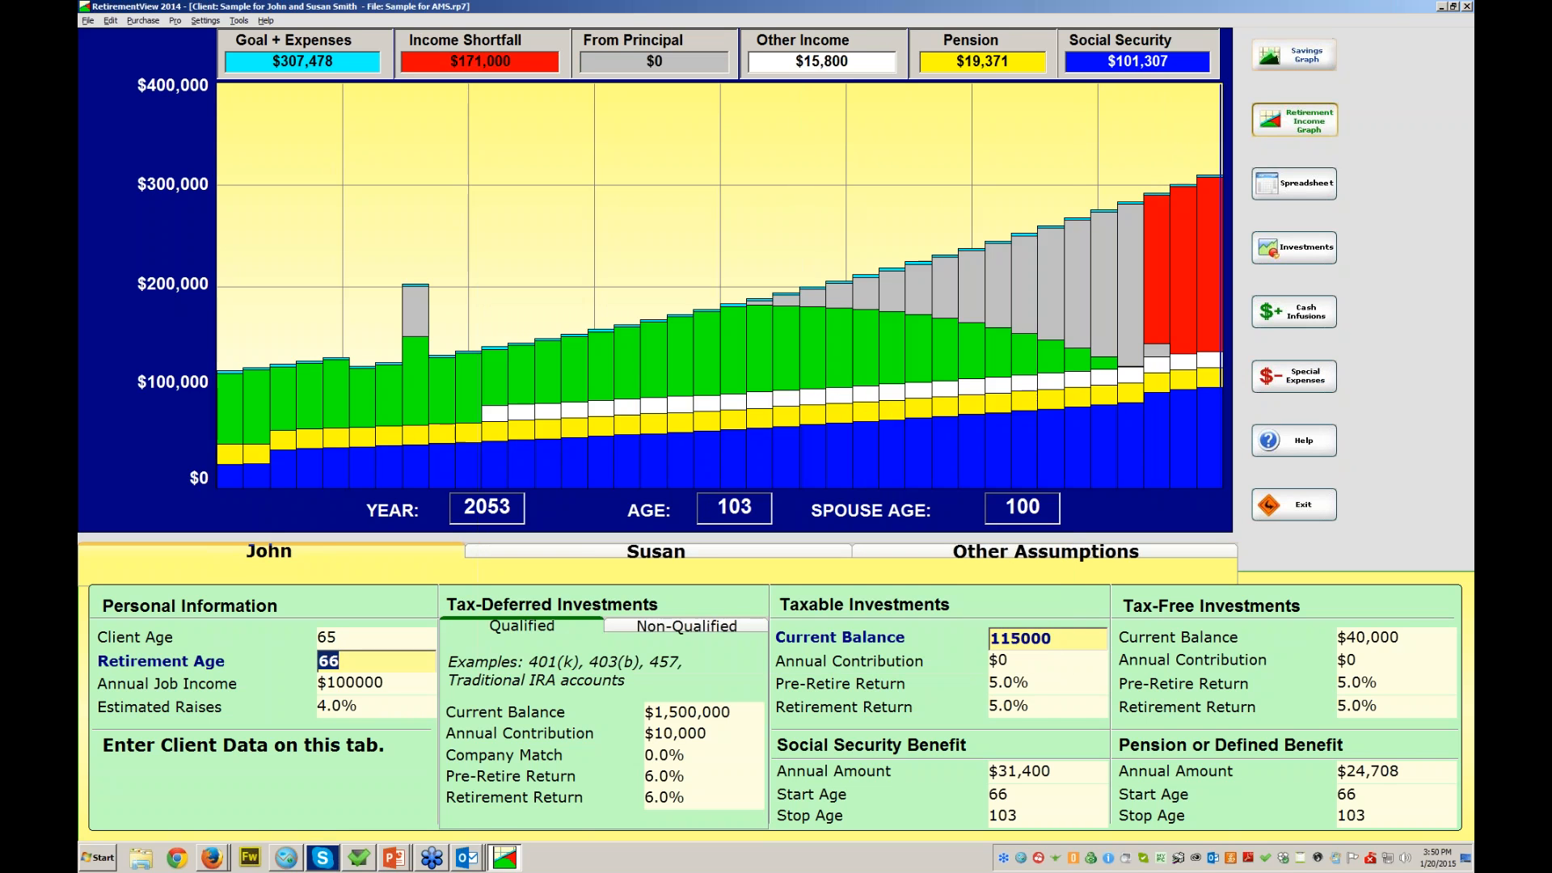
click(1293, 55)
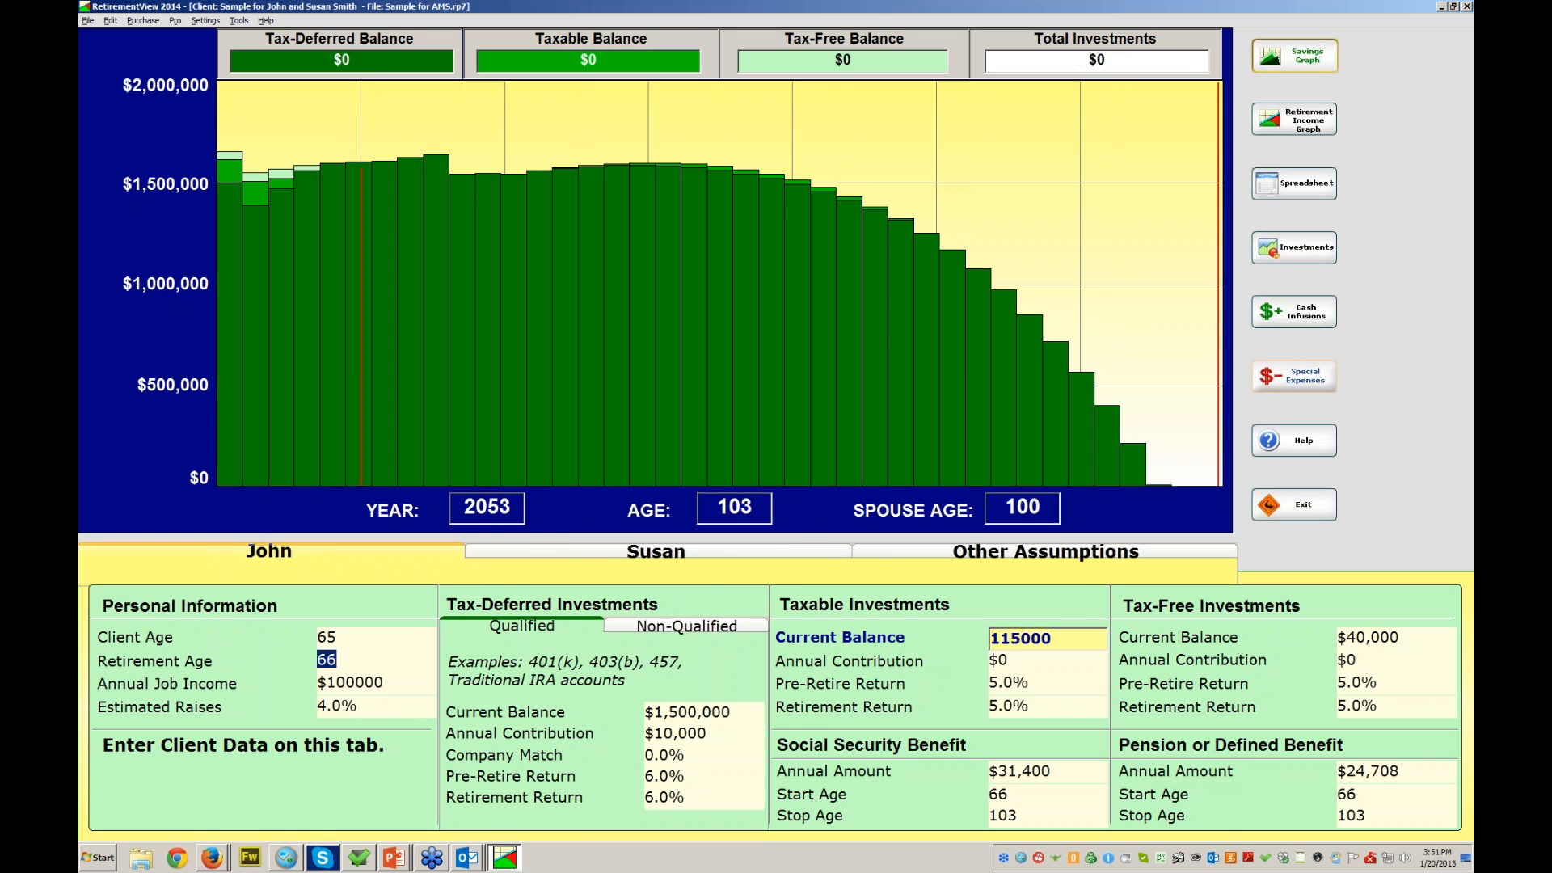
- Give Stock Market Correction a $375,000 amount starting at age 70 and add it to the plan
click(1294, 376)
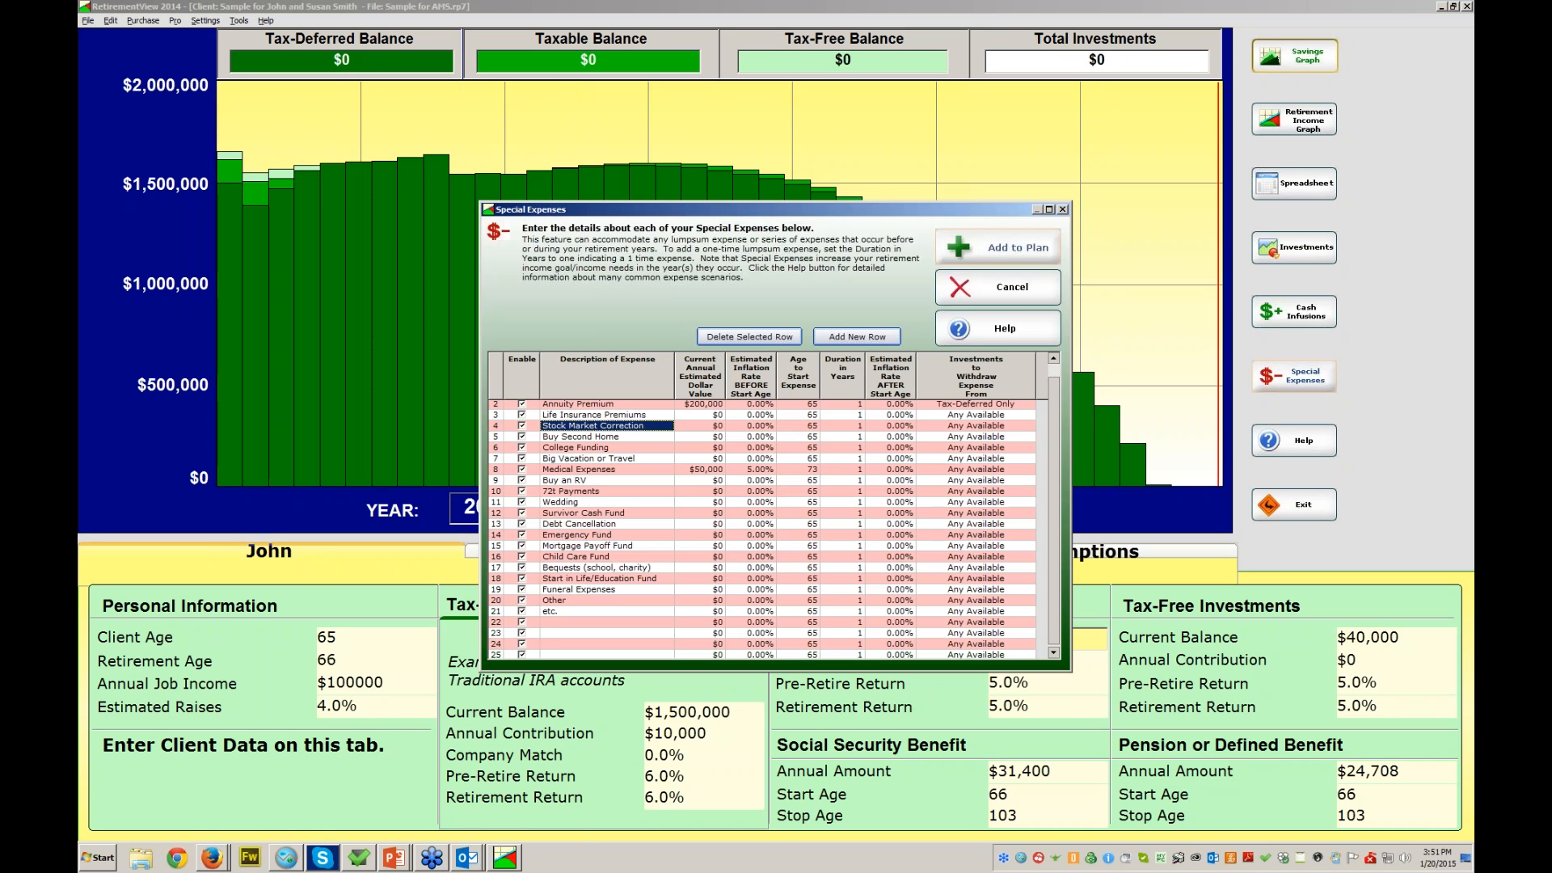
key(Tab)
text(3)
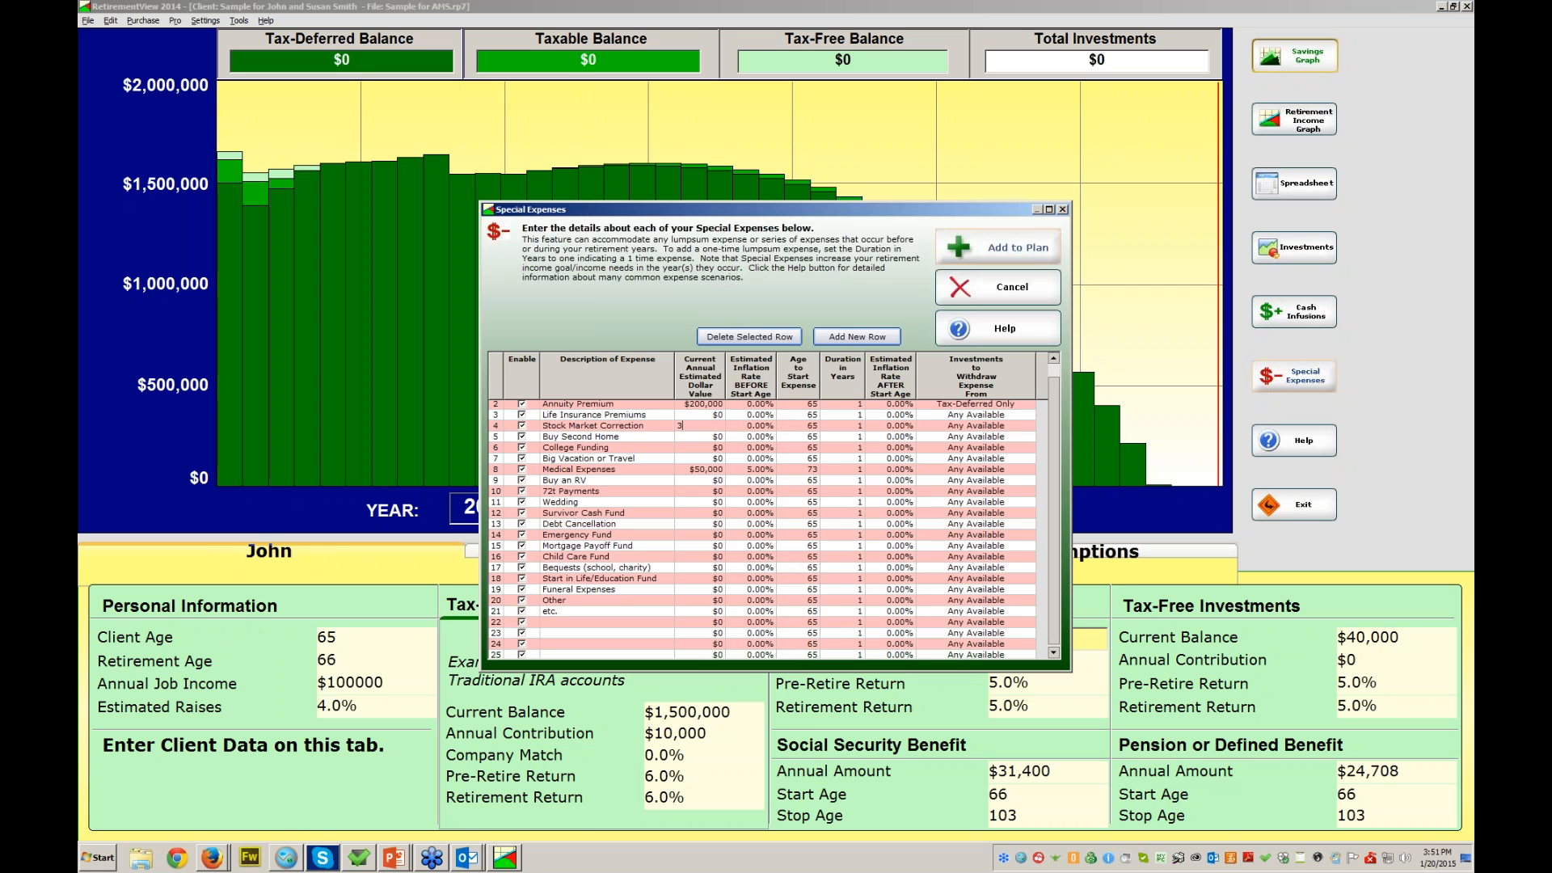
text(75000)
key(Tab)
text(70)
key(Tab)
click(998, 249)
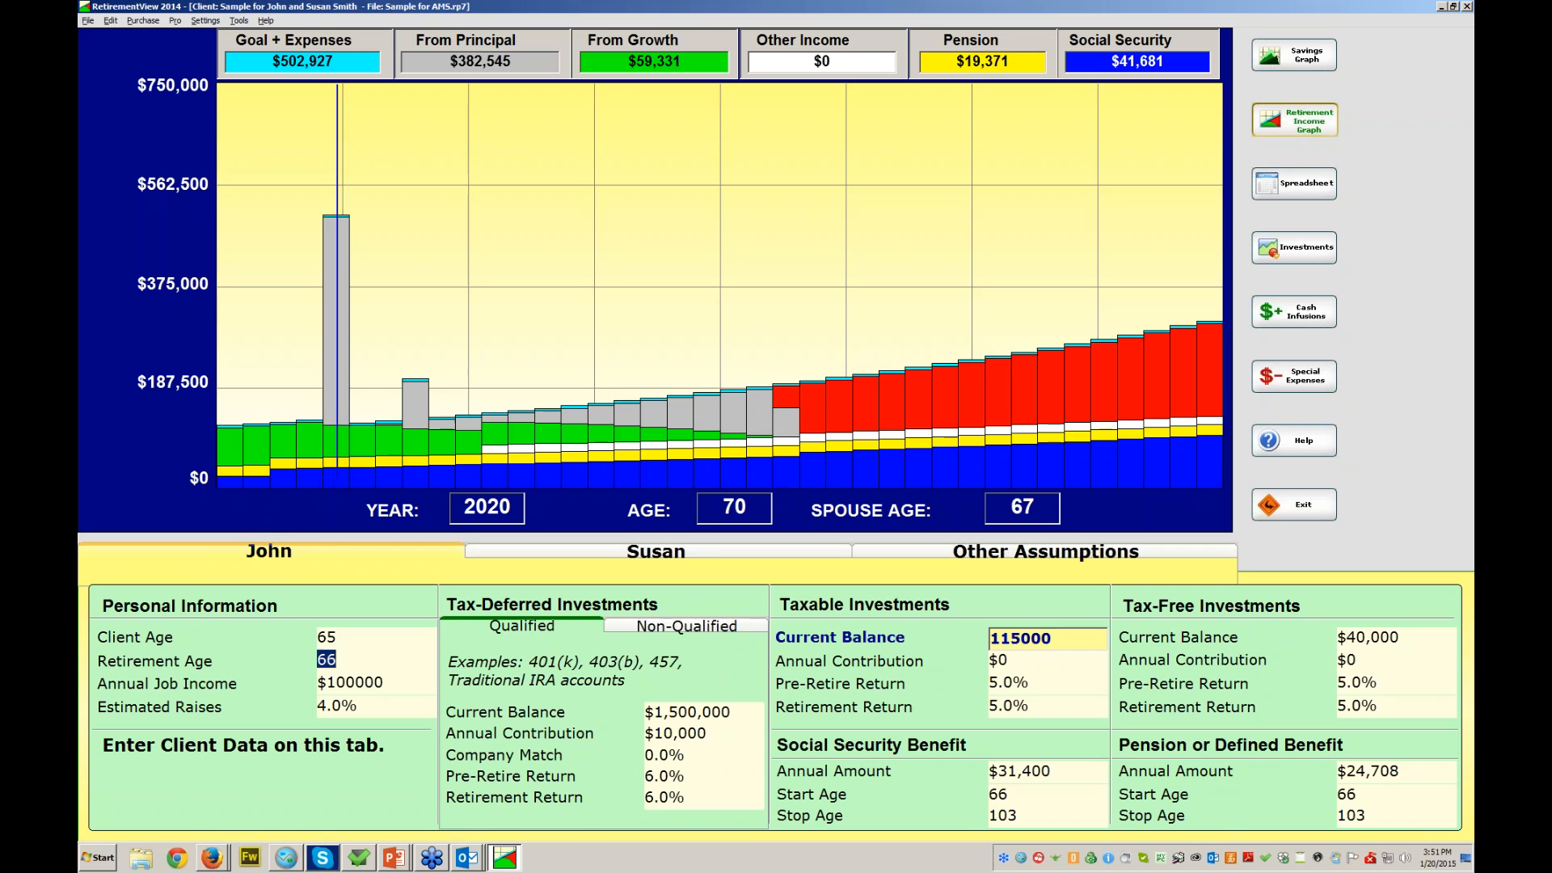
- Check the tax-deferred and taxable retirement return rates, then reopen the Special Expenses list
click(679, 798)
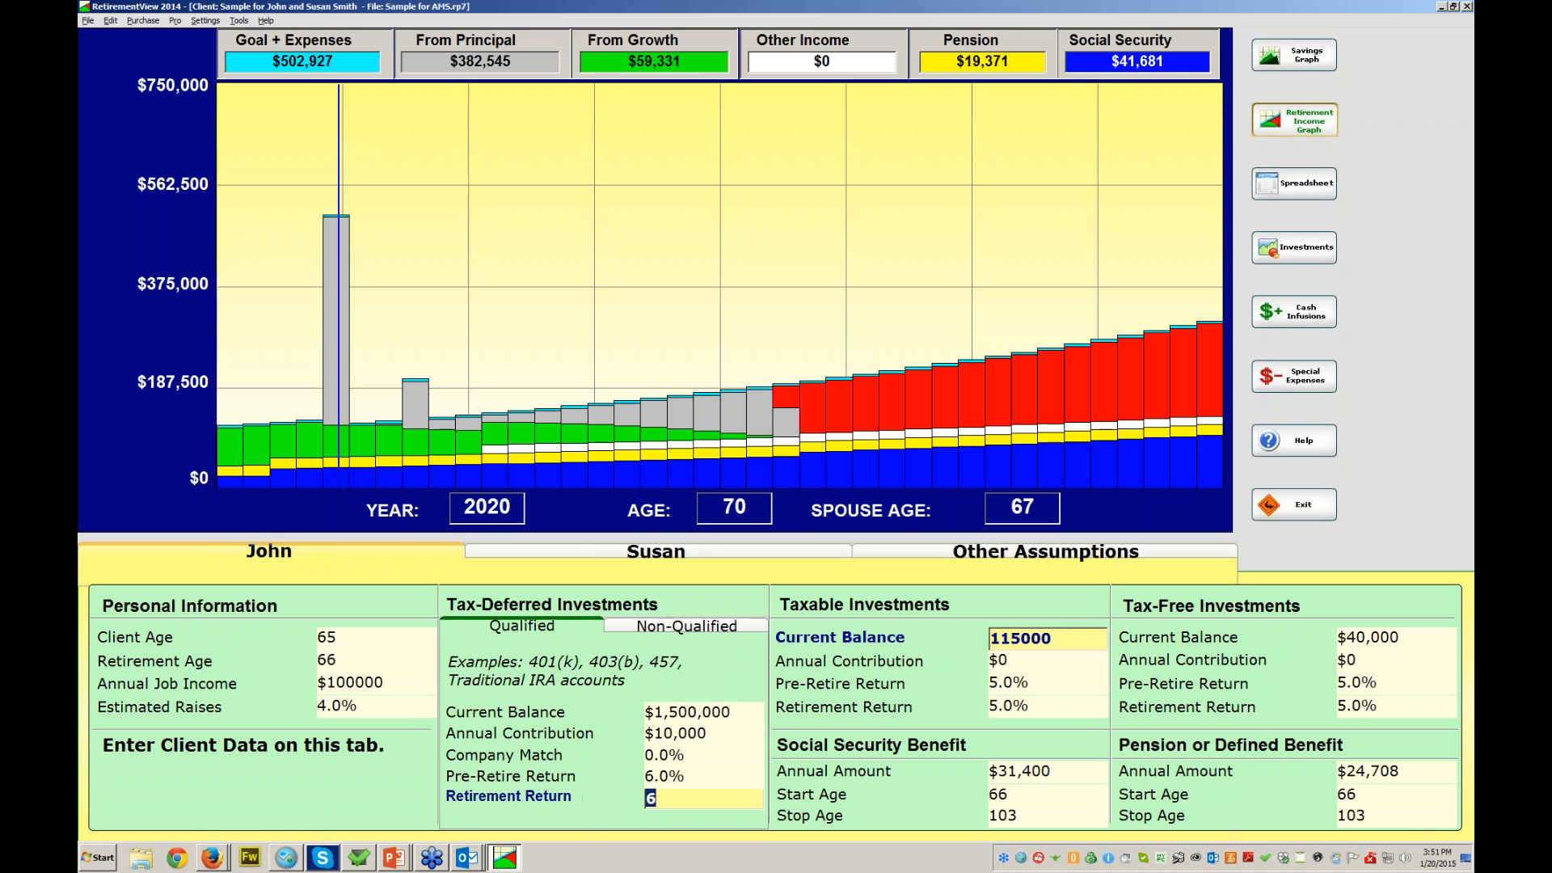
click(1046, 706)
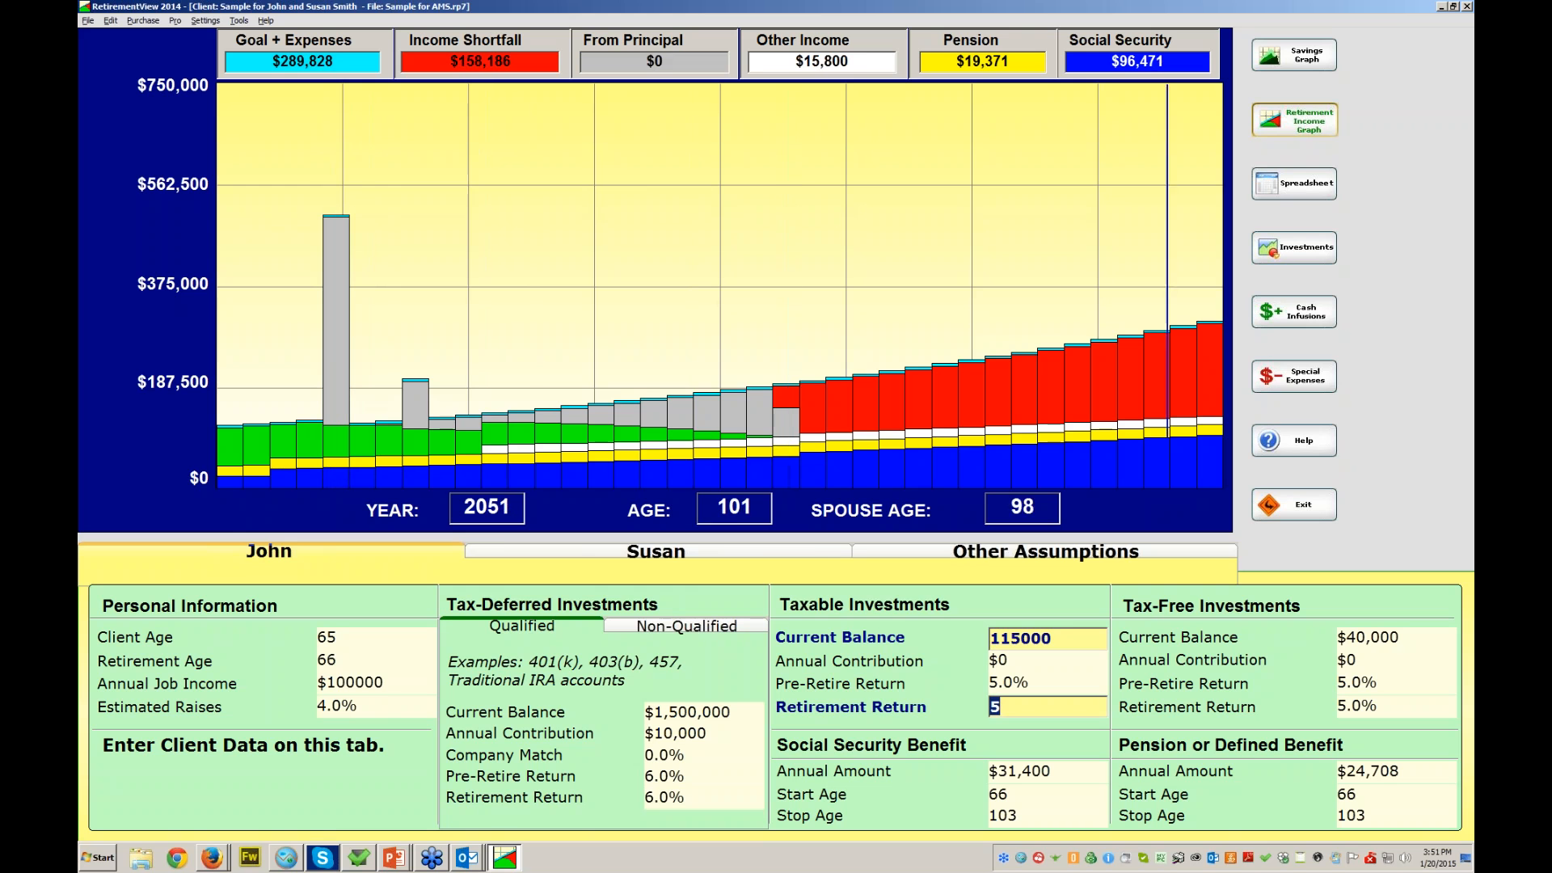
click(1293, 376)
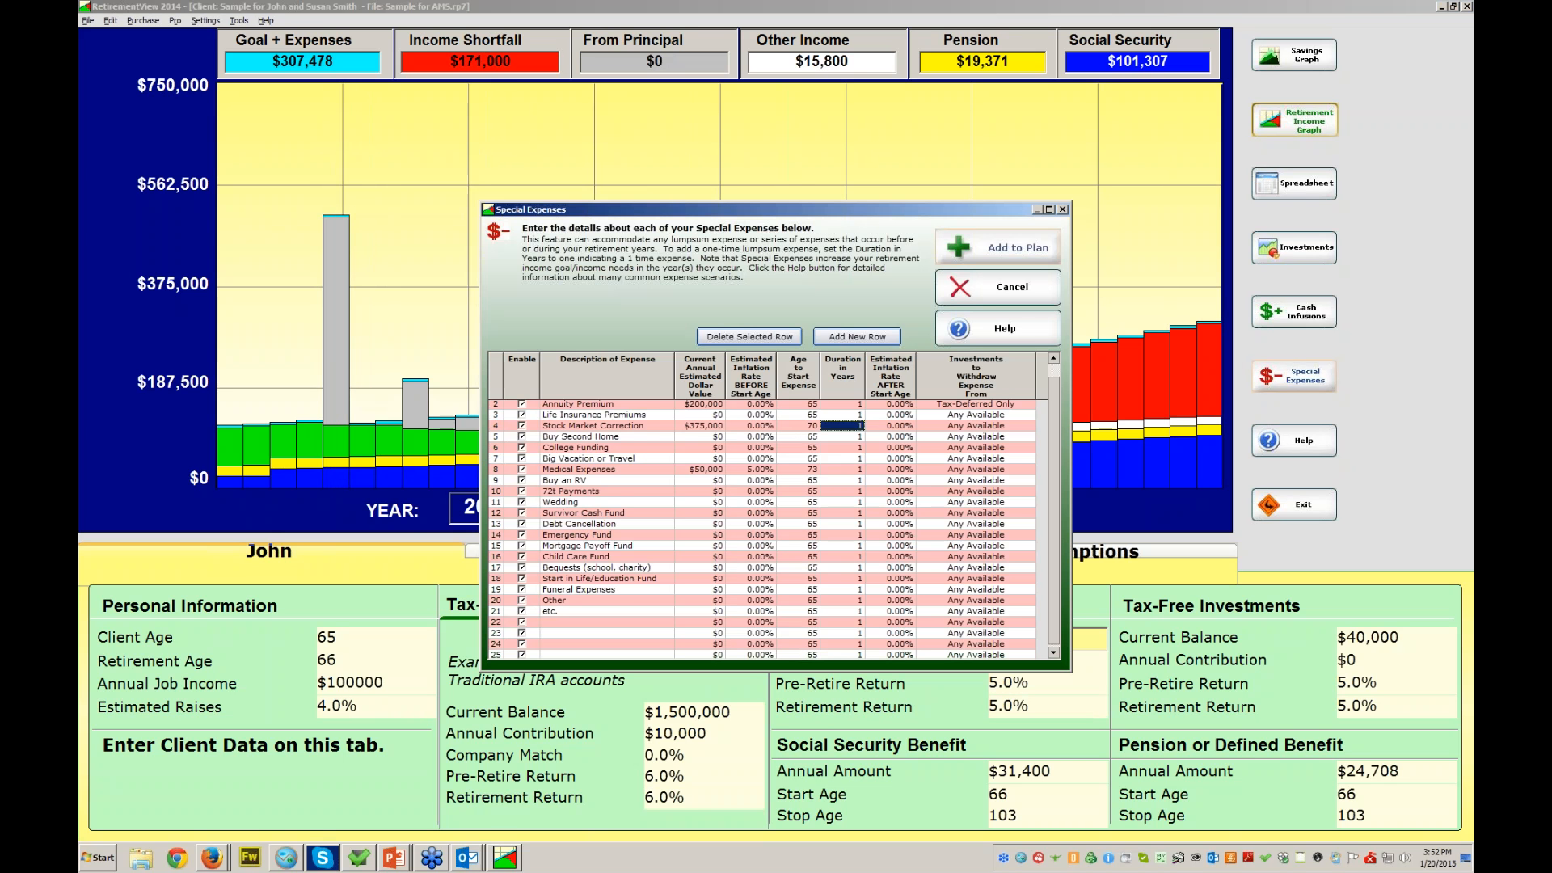
- Replace Buy Second Home with a $200,000 '2nd correction' expense starting at age 80
click(602, 437)
text(2nd correction)
key(Tab)
text(200000)
key(Tab)
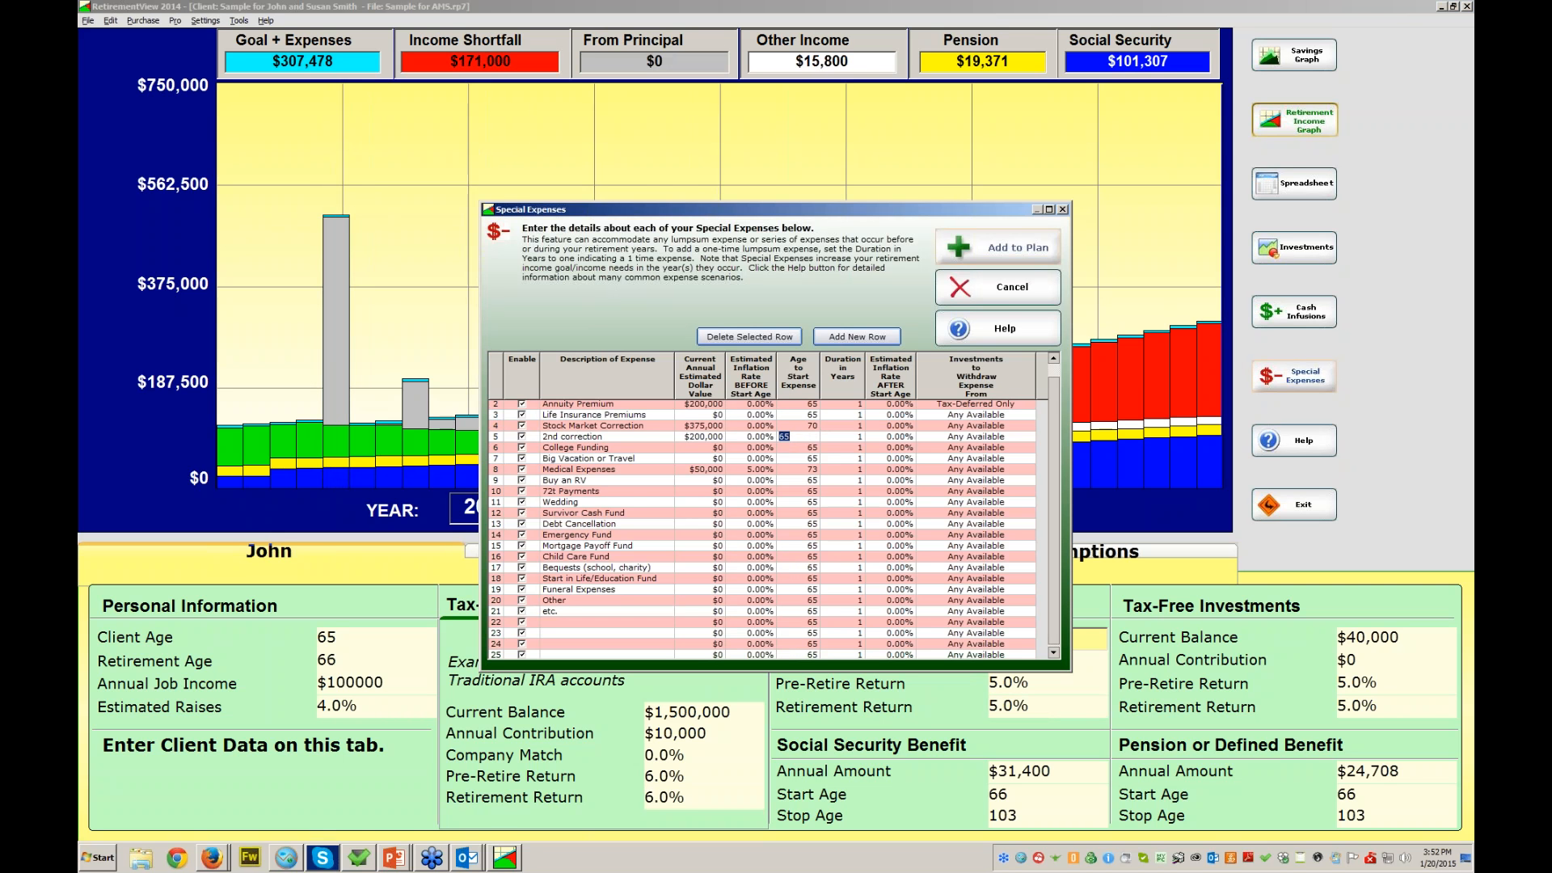
text(7)
text(0)
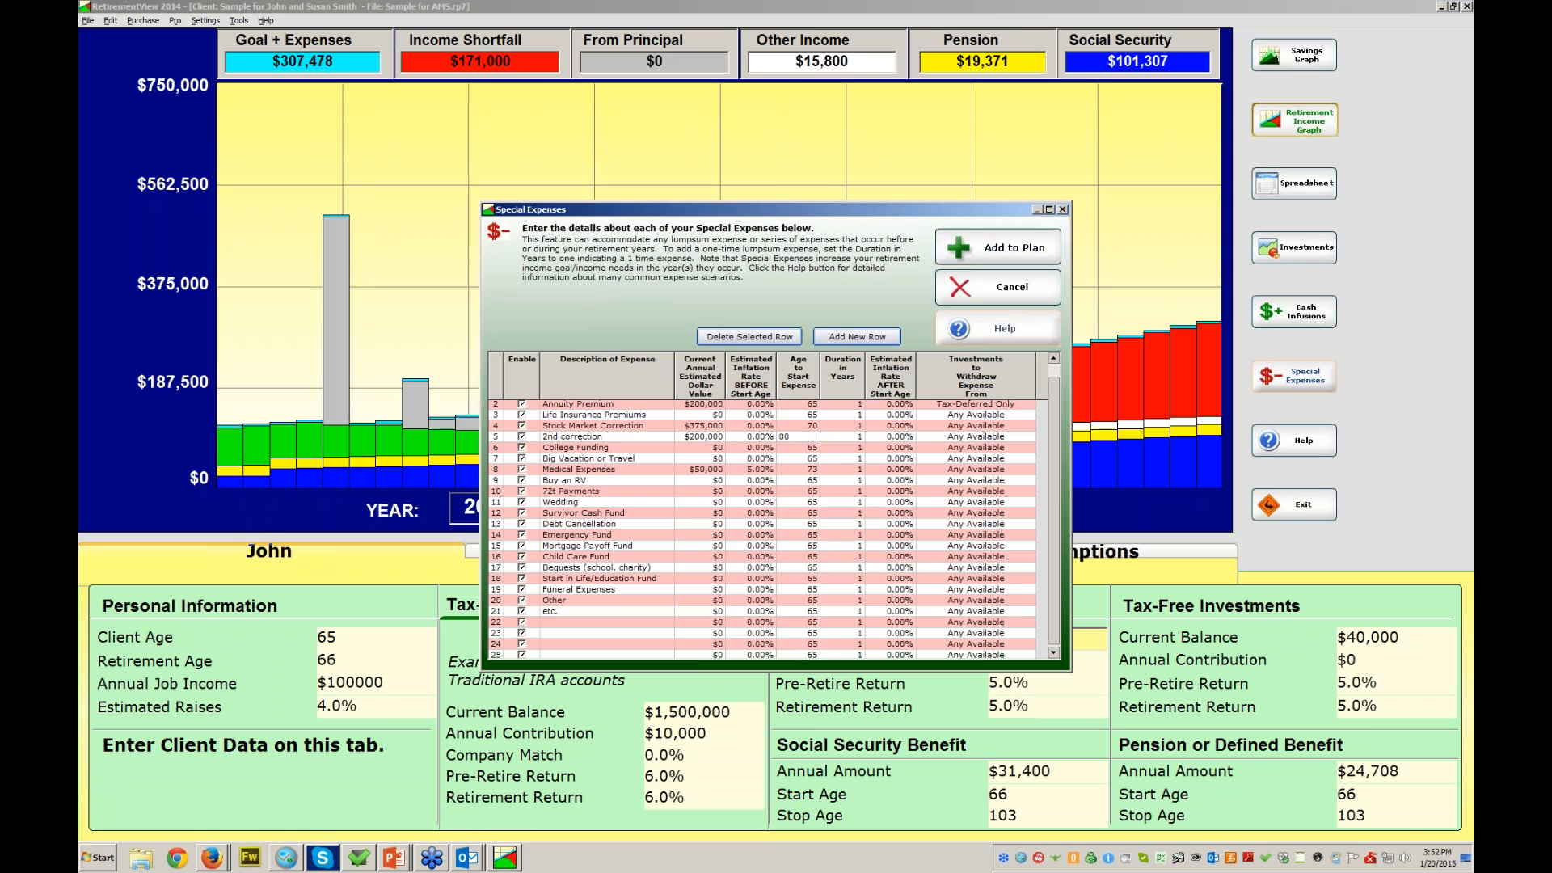
key(Return)
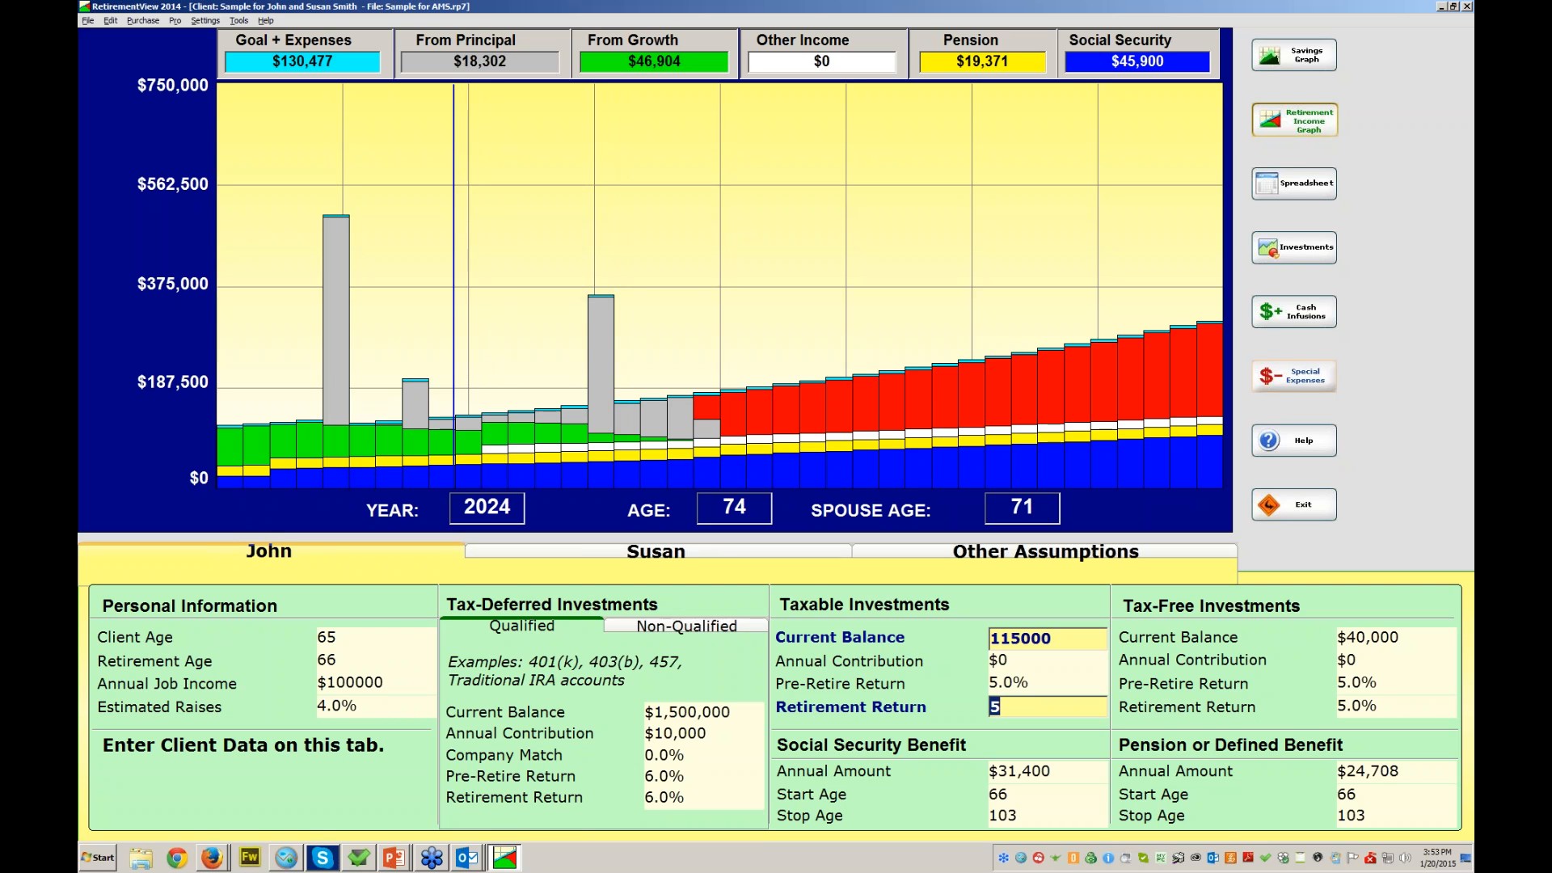
- Disable both the Stock Market Correction and 2nd correction expenses and apply to the plan
click(1294, 376)
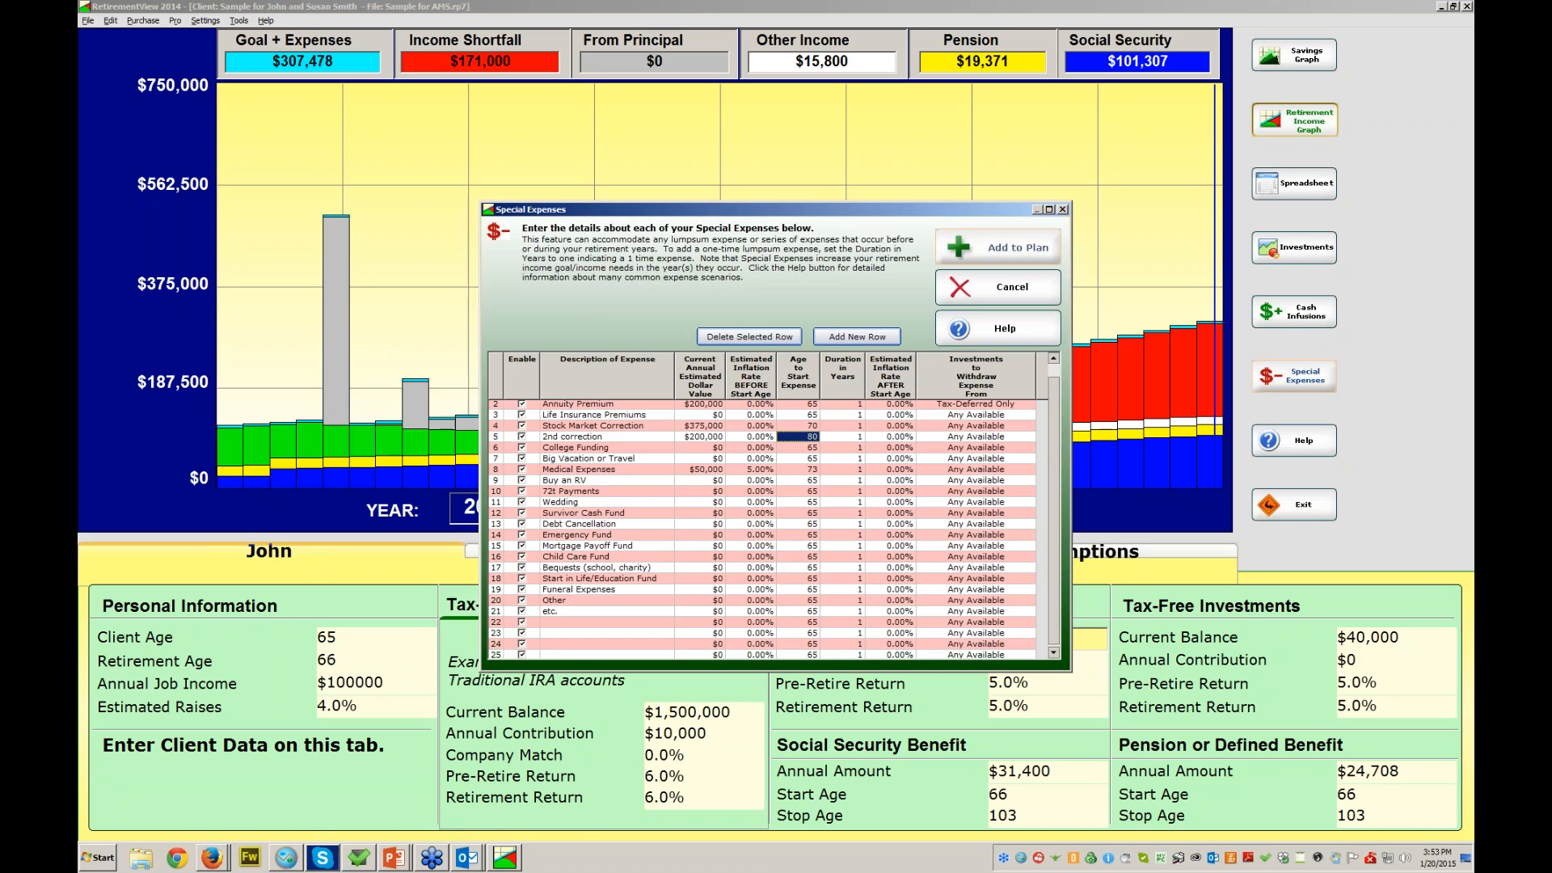
click(522, 426)
click(522, 436)
click(998, 247)
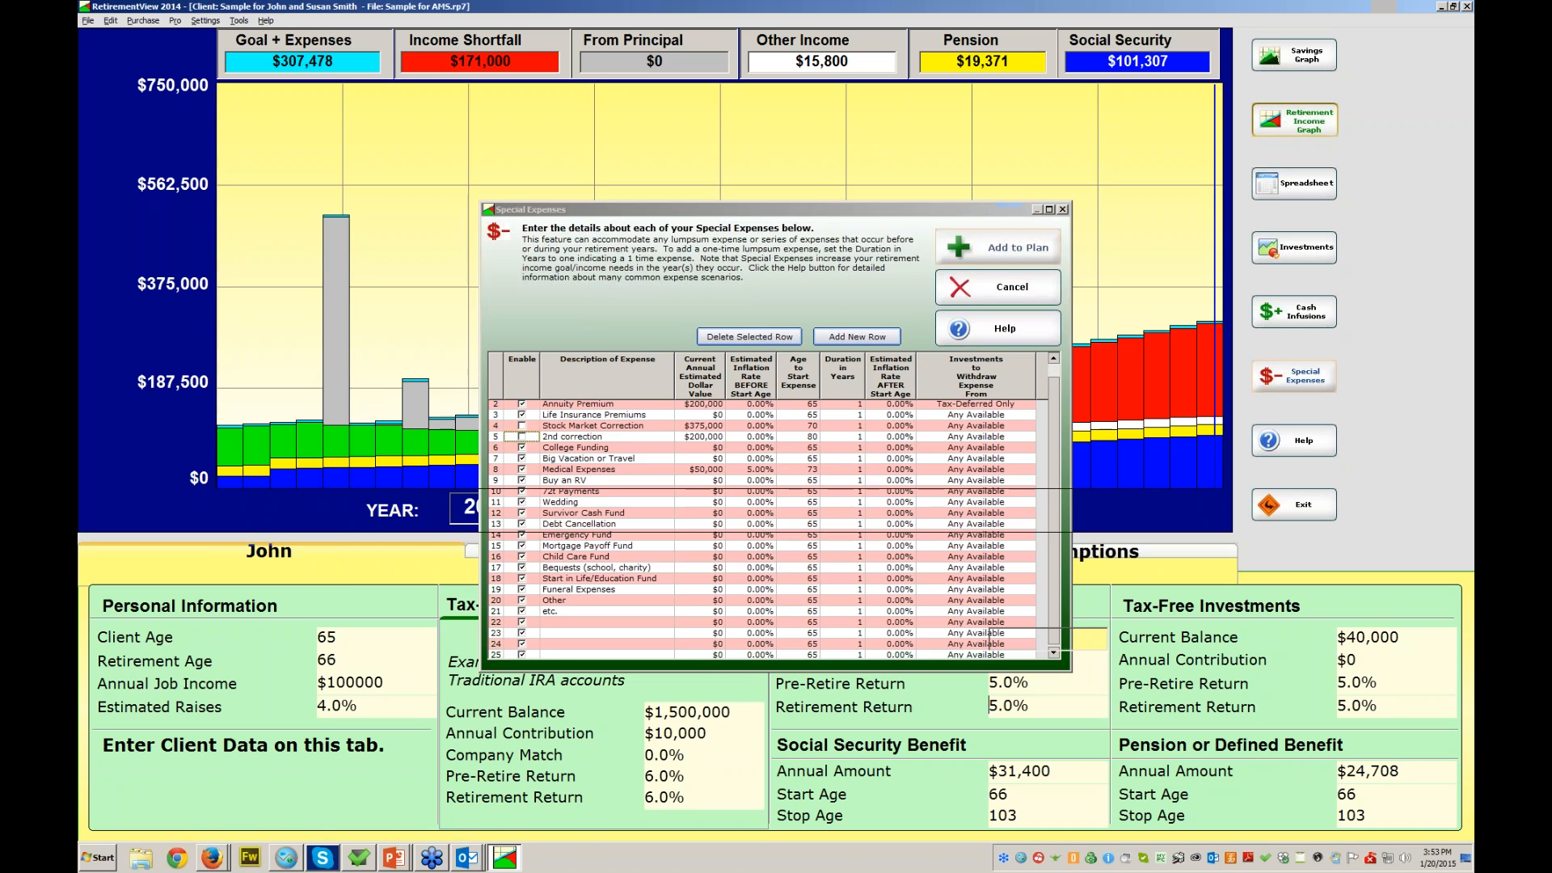